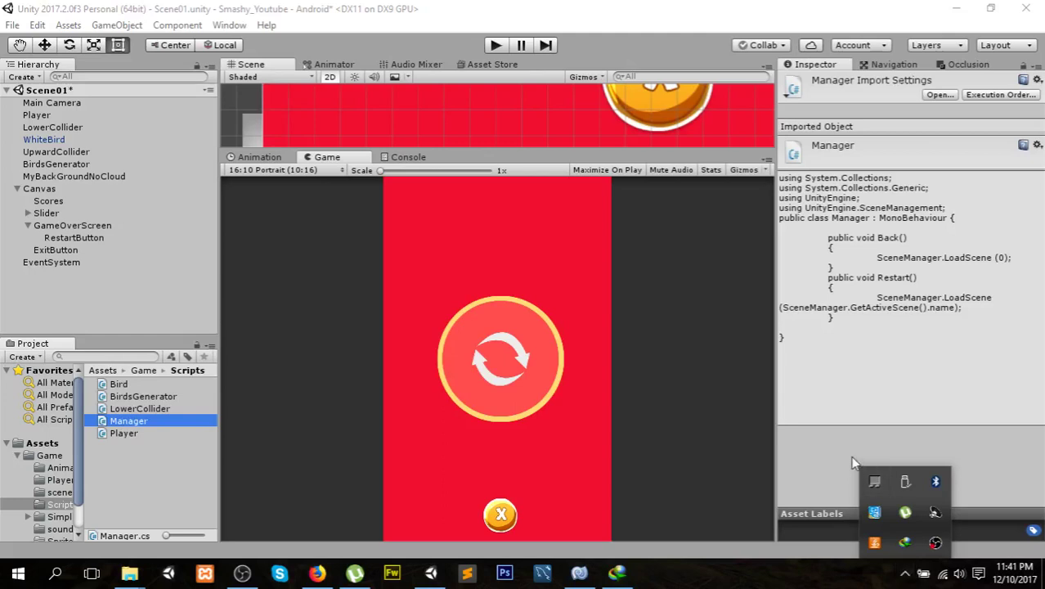
- Dismiss the hidden-tray popup and select GameOverScreen so its properties show in the Inspector
left_click(848, 450)
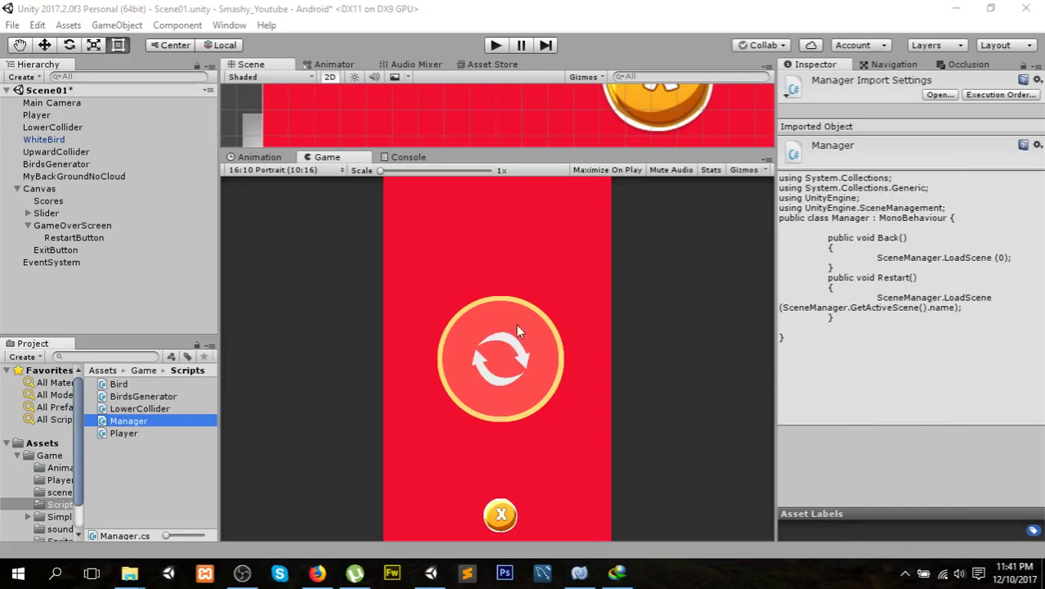
left_click(52, 226)
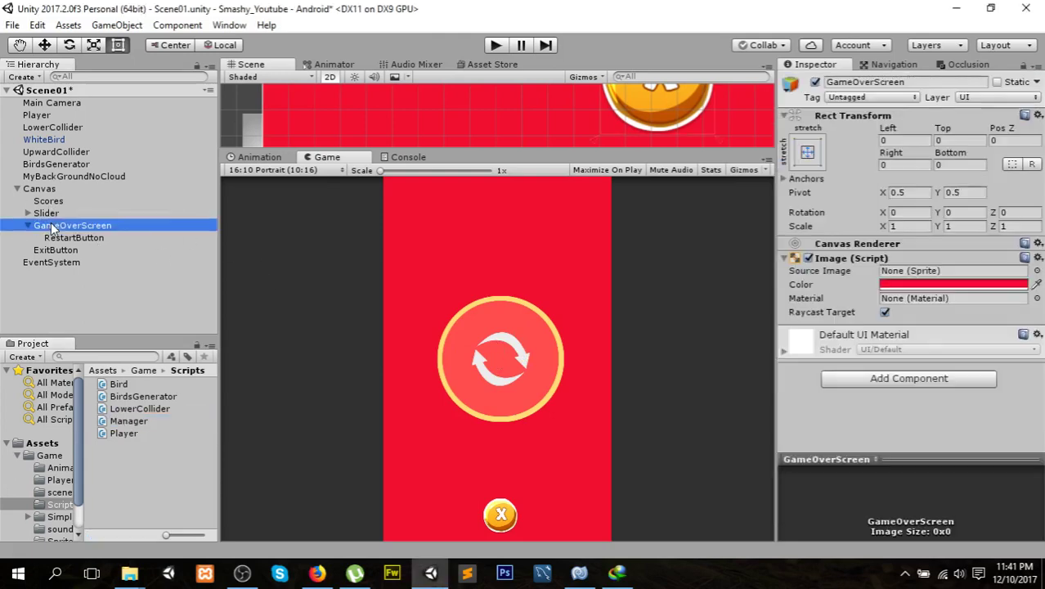
- Add a UI Text child under GameOverScreen that reads 'Game Over!!' in Bold
right_click(51, 227)
mouse_move(136, 471)
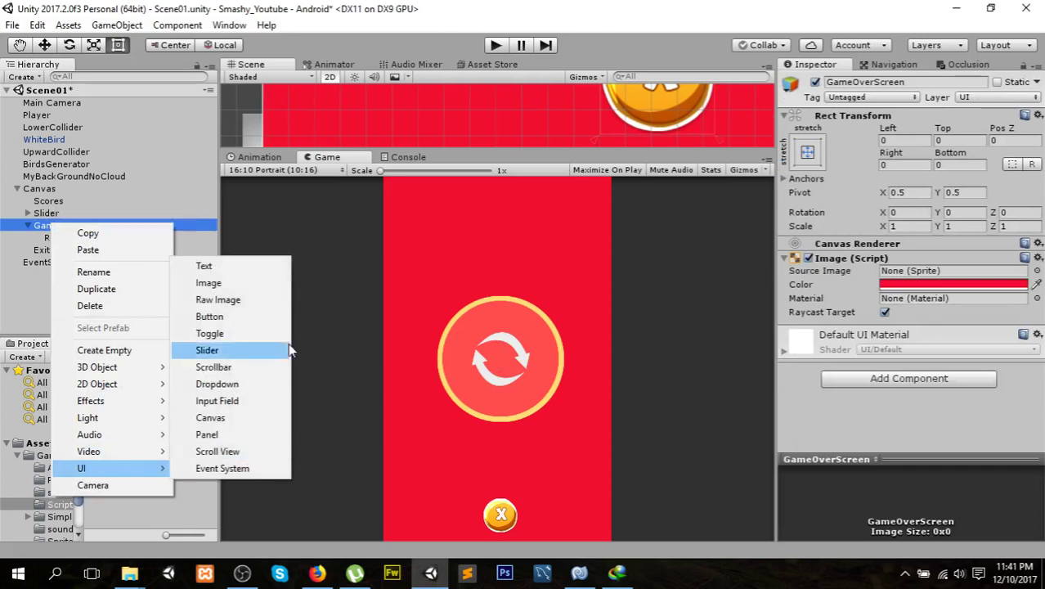
left_click(252, 267)
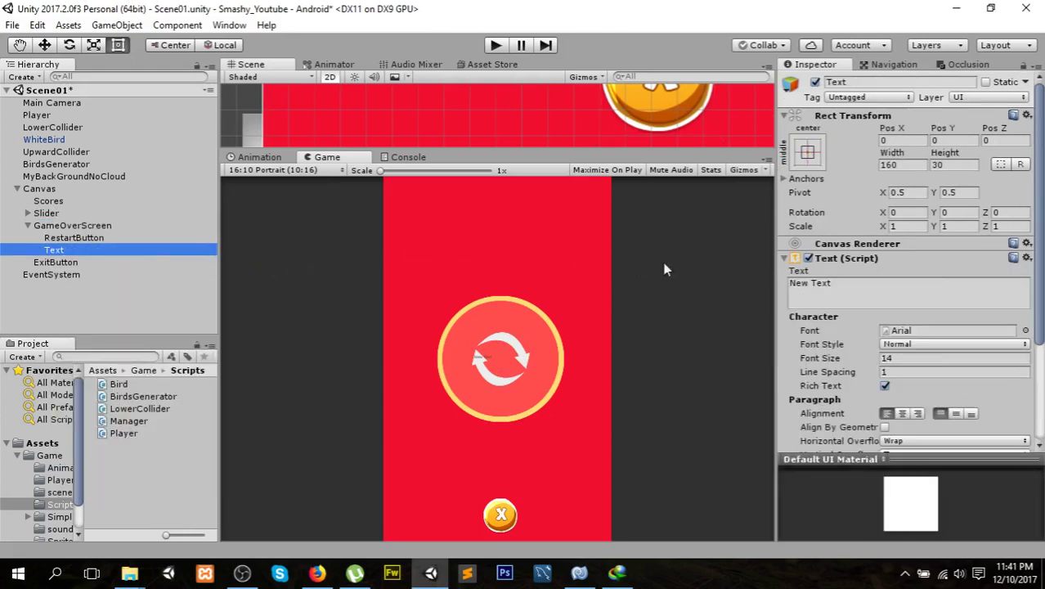
left_click(846, 296)
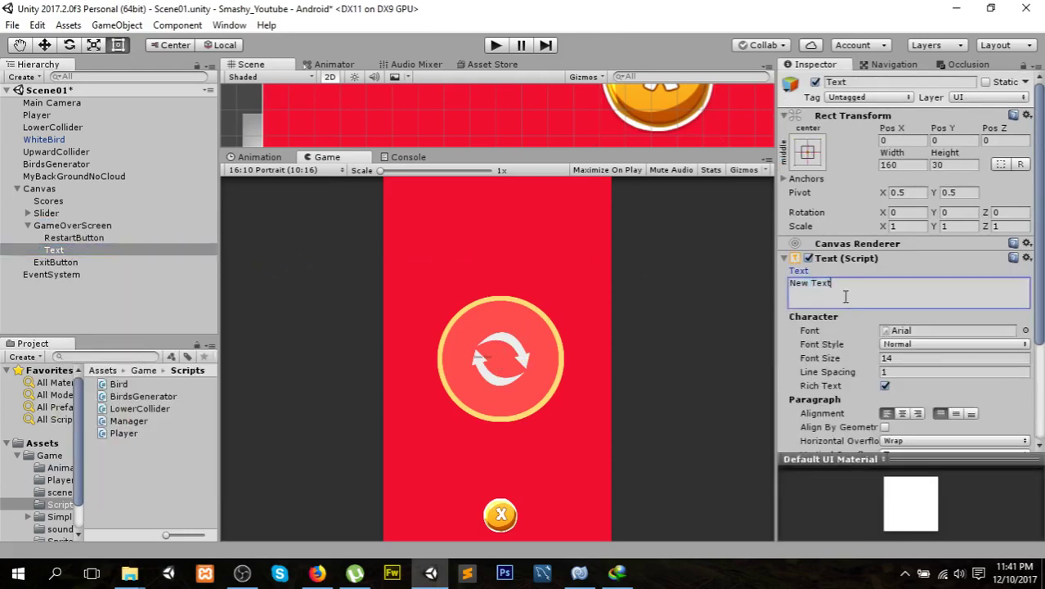
key("ctrl+a")
type("Gam")
left_click(913, 344)
left_click(912, 373)
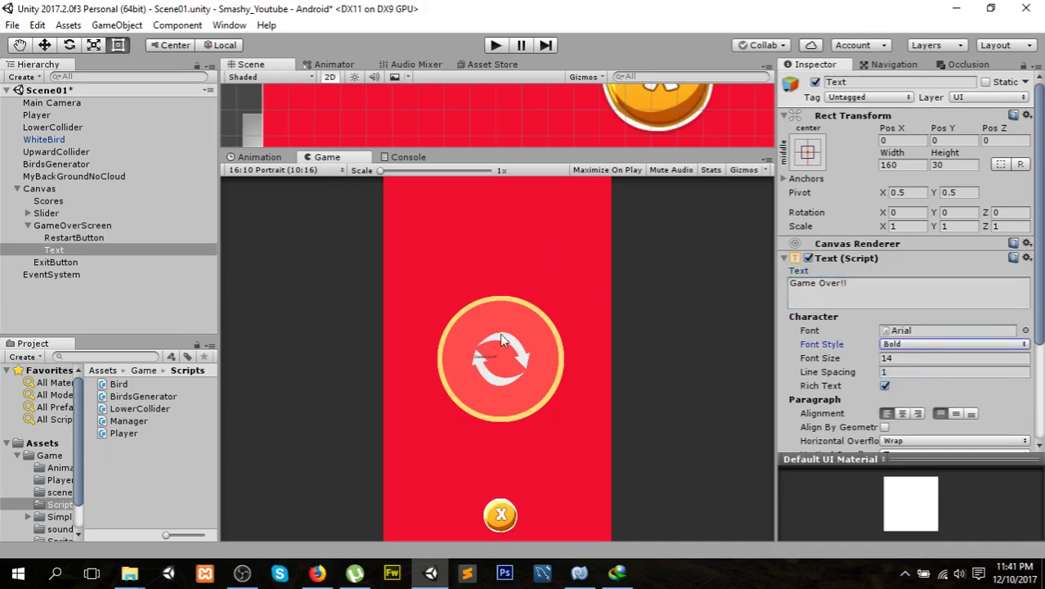
left_click(810, 162)
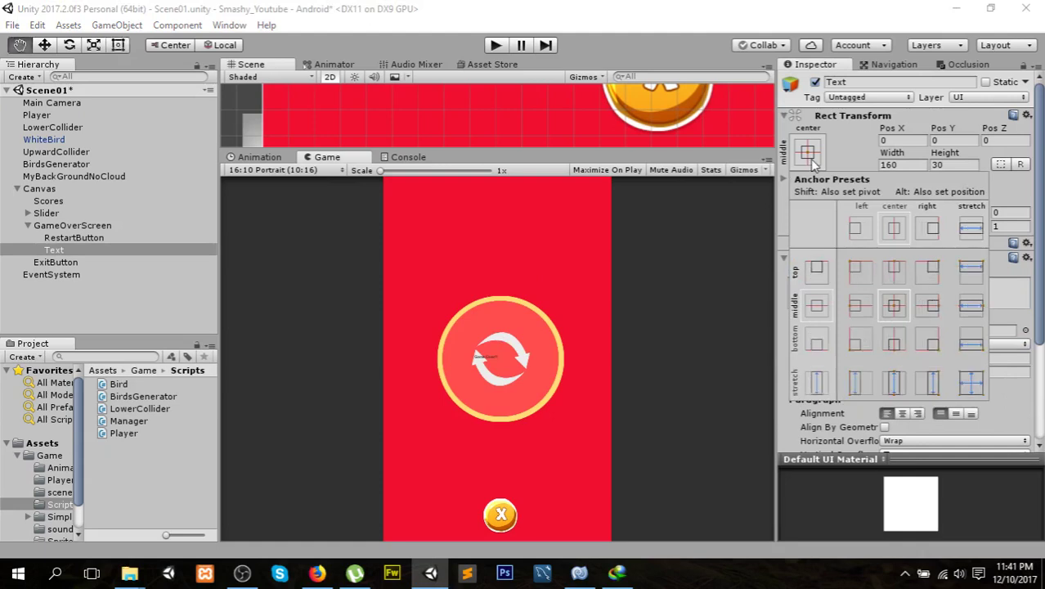
- Anchor the Game Over text to the top-centre preset, also setting its position
key("alt")
left_click(900, 273, "alt")
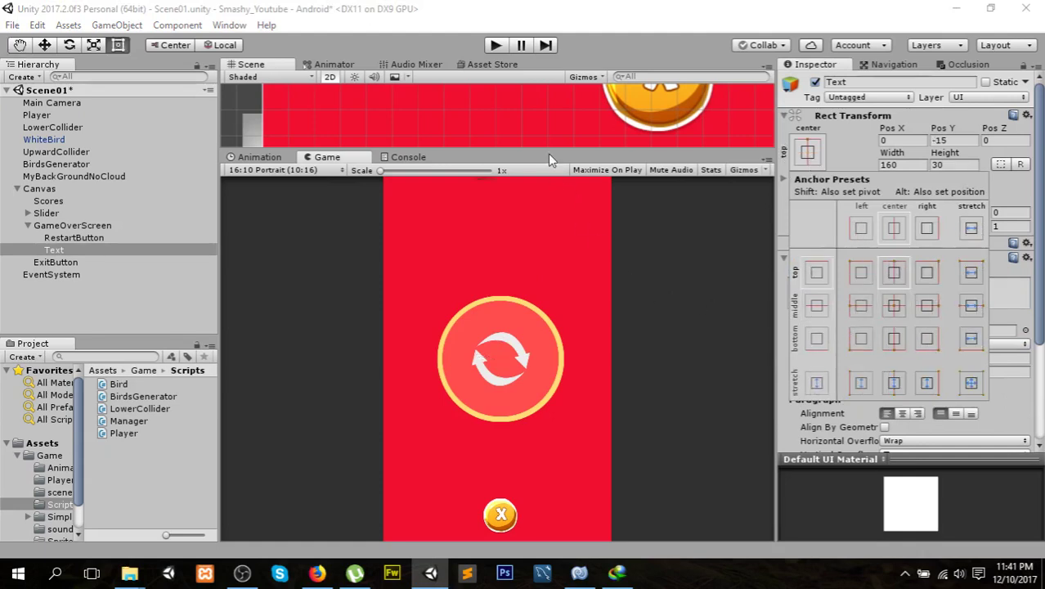
left_click(552, 267)
- Widen the text's rect with the Rect tool to about 726.6 by 202.9 across the canvas top
left_click_drag(523, 151, 527, 372)
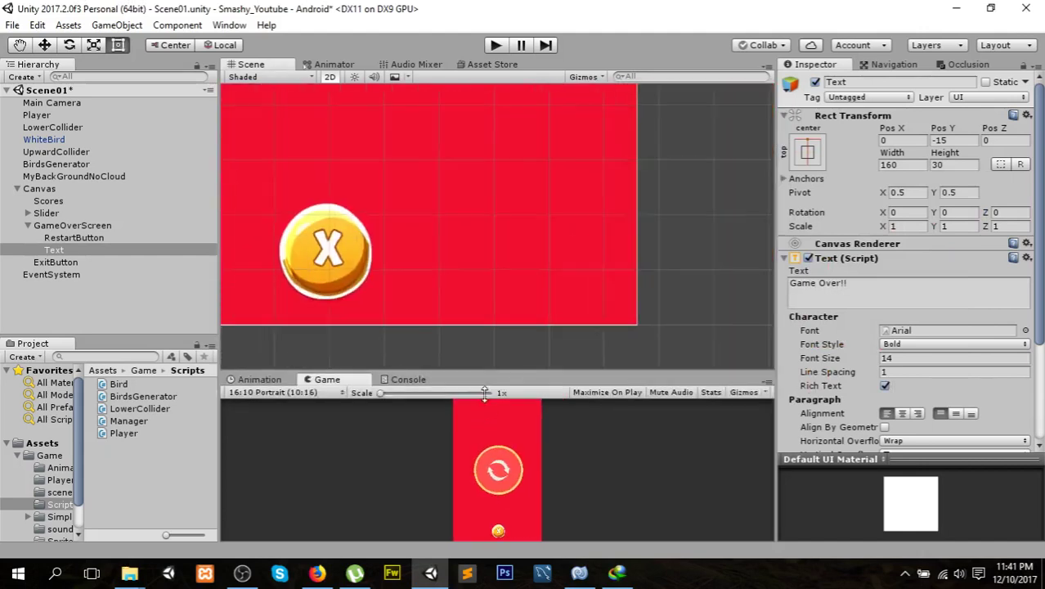
scroll(454, 159, "down", 3)
middle_click_drag(441, 143, 528, 370)
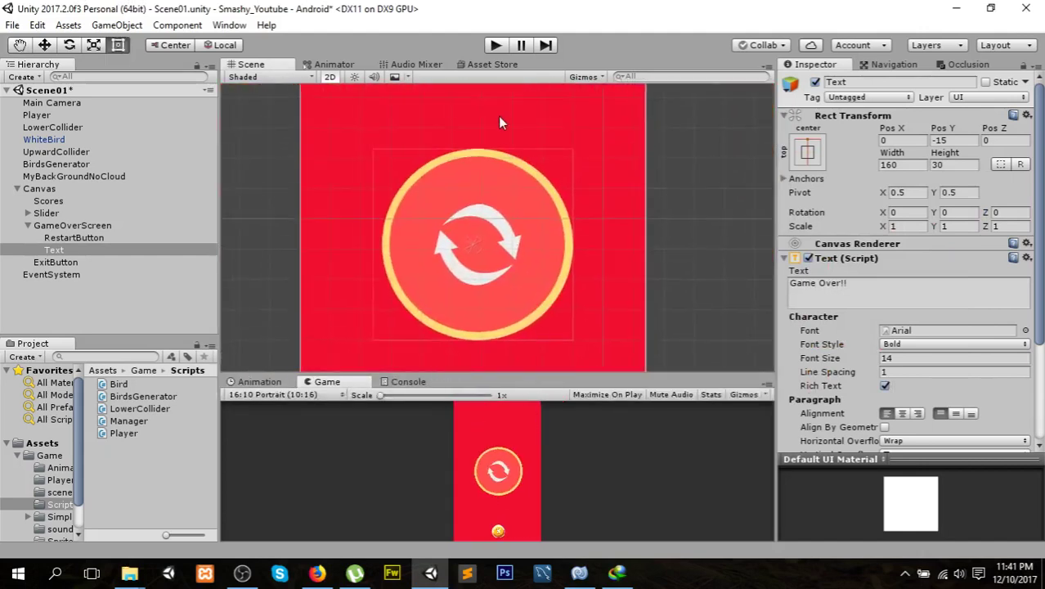
mouse_move(498, 116)
left_mouse_down()
mouse_move(467, 249)
mouse_move(461, 232)
mouse_move(579, 284)
mouse_move(613, 257)
left_mouse_up()
key("t")
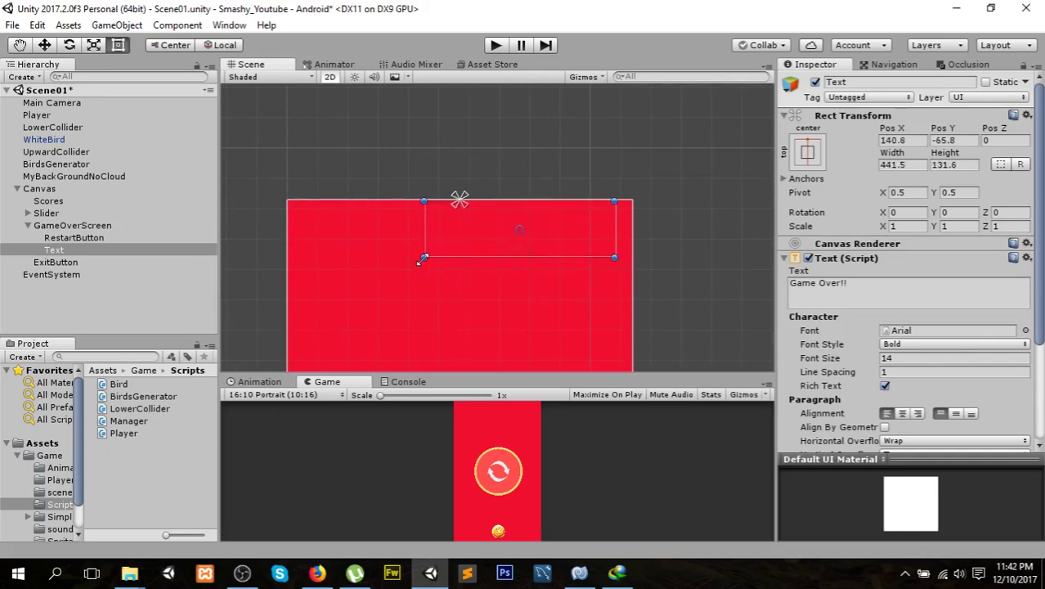
left_click_drag(424, 257, 301, 288)
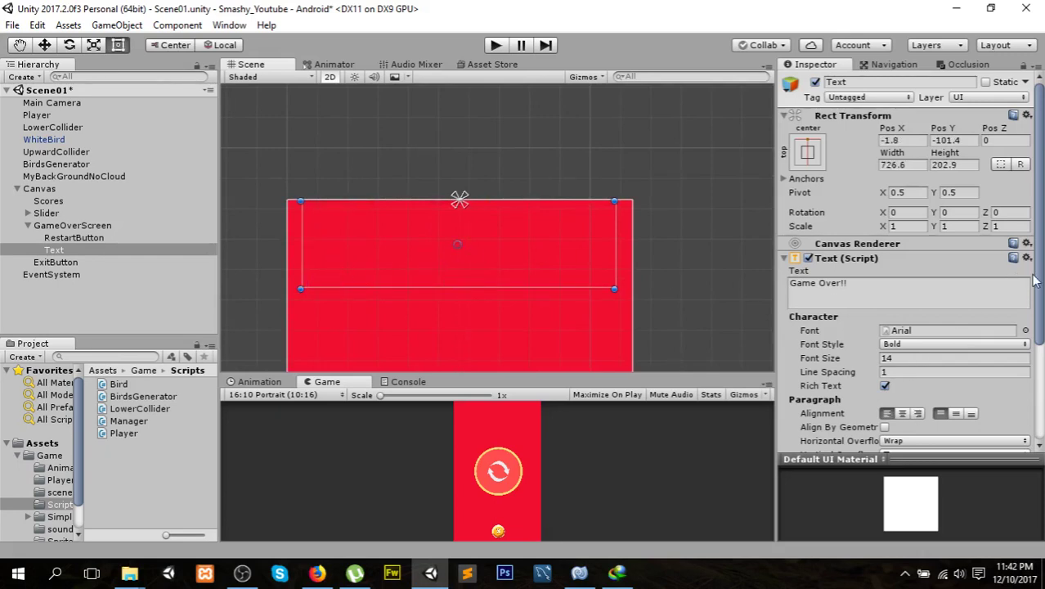
scroll(1035, 279, "down", 3)
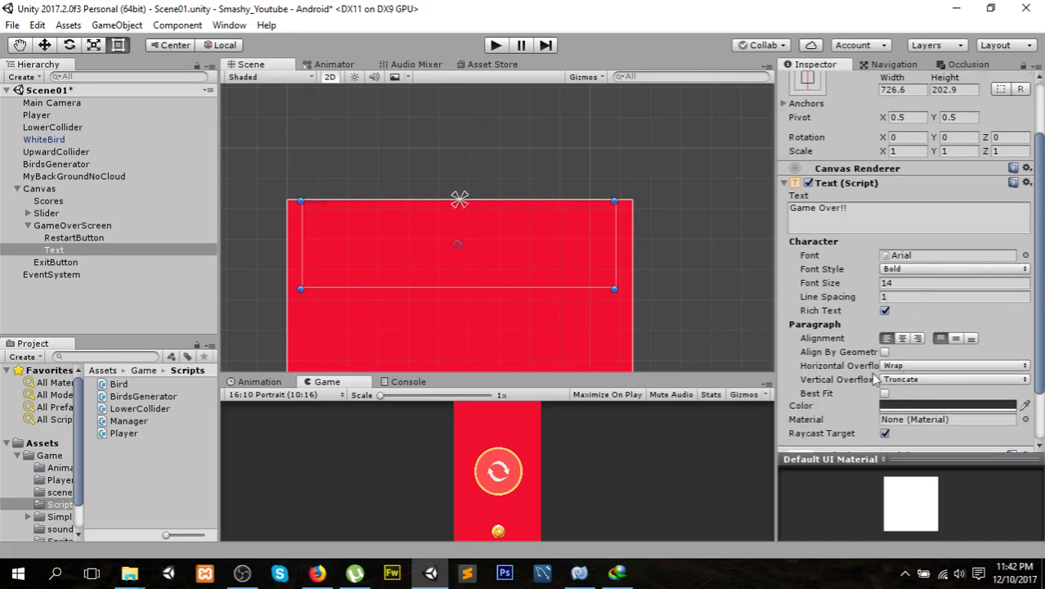
- Centre-align the Game Over text horizontally and vertically and raise its font size to 109
scroll(1035, 294, "down", 3)
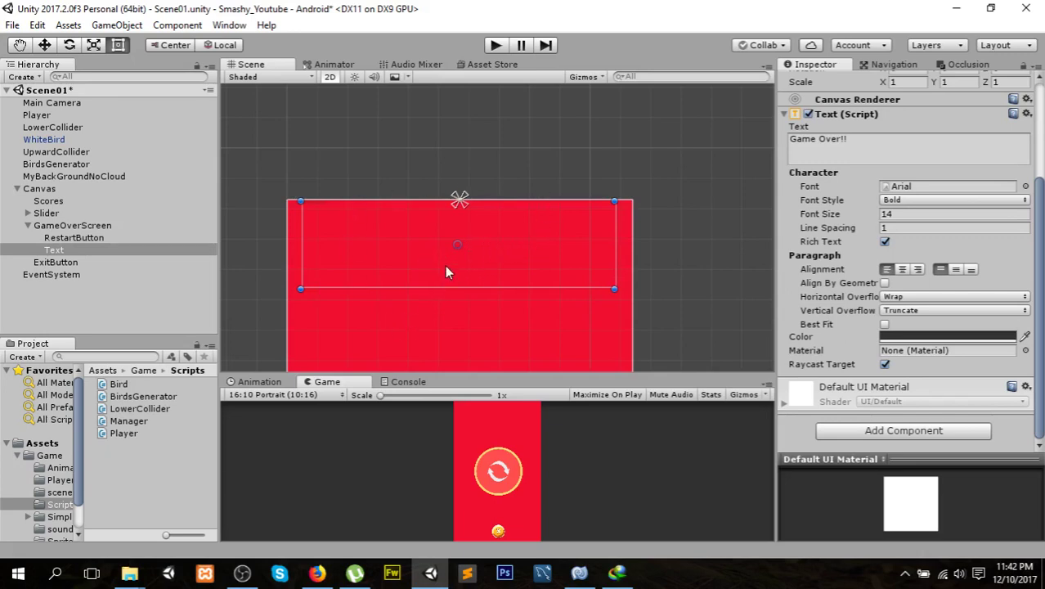
left_click(884, 324)
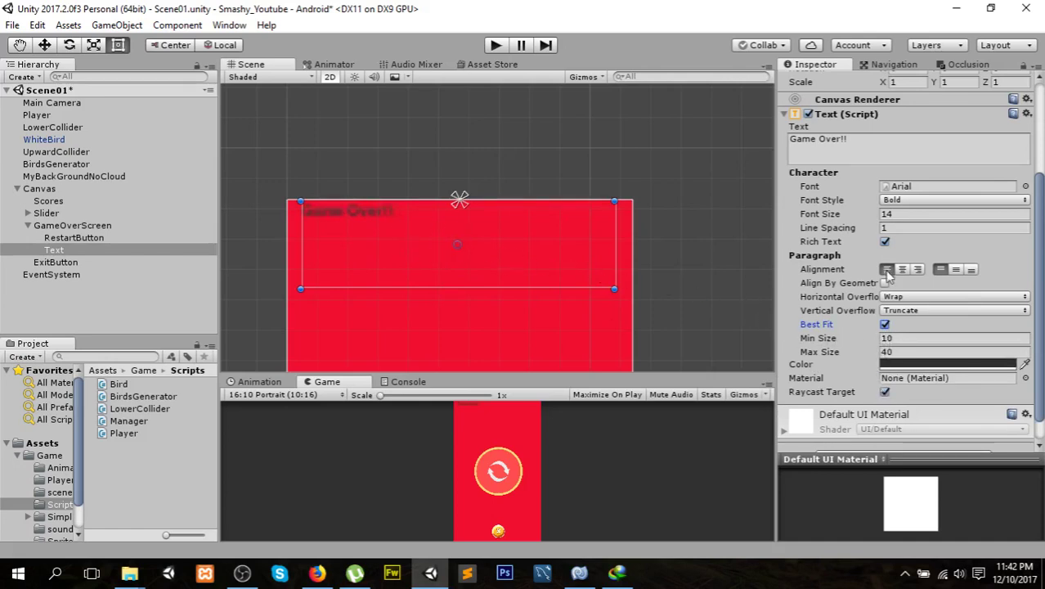
left_click(884, 324)
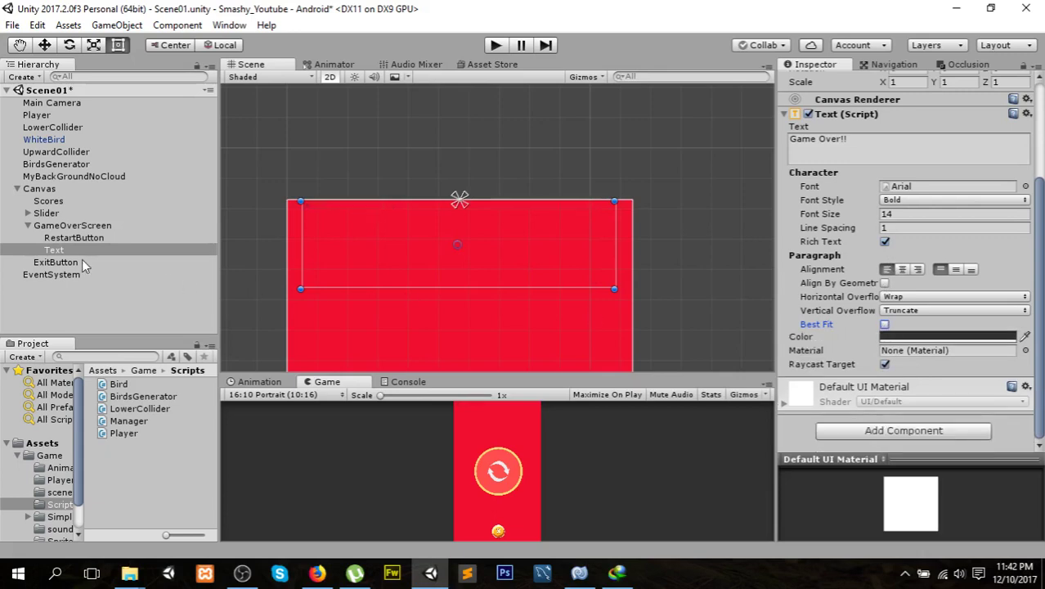
mouse_move(1041, 221)
left_mouse_down()
mouse_move(1042, 135)
mouse_move(1042, 262)
left_mouse_up()
left_click(901, 269)
left_click(955, 269)
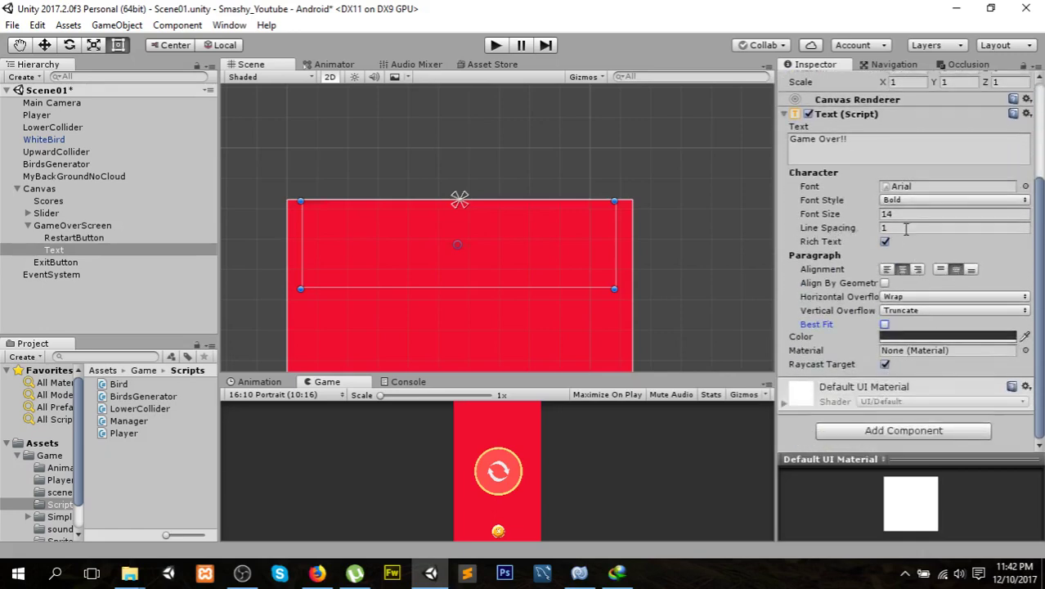
left_click_drag(881, 214, 954, 214)
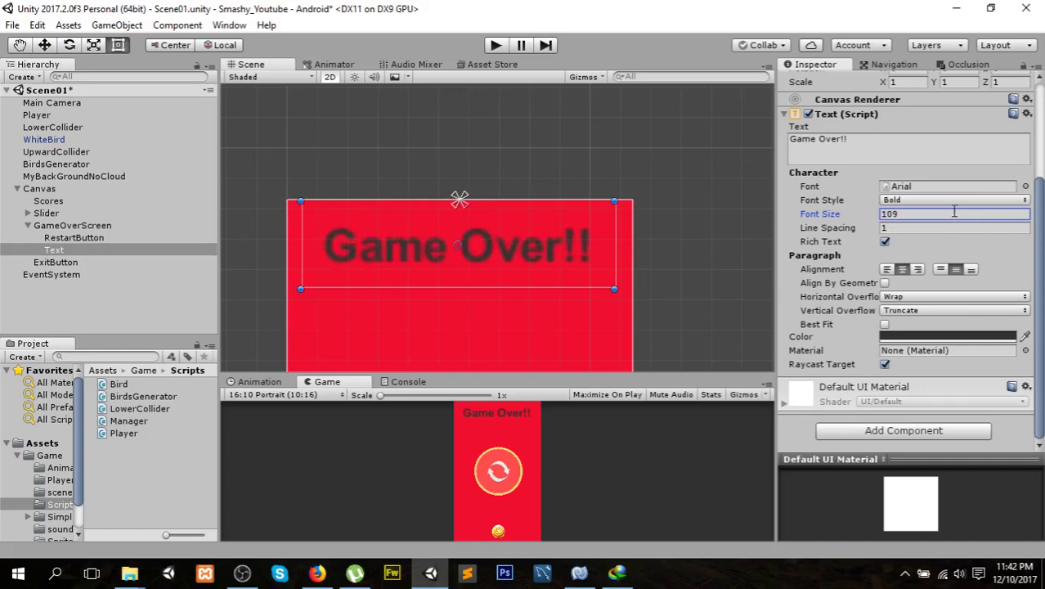
left_click(537, 368)
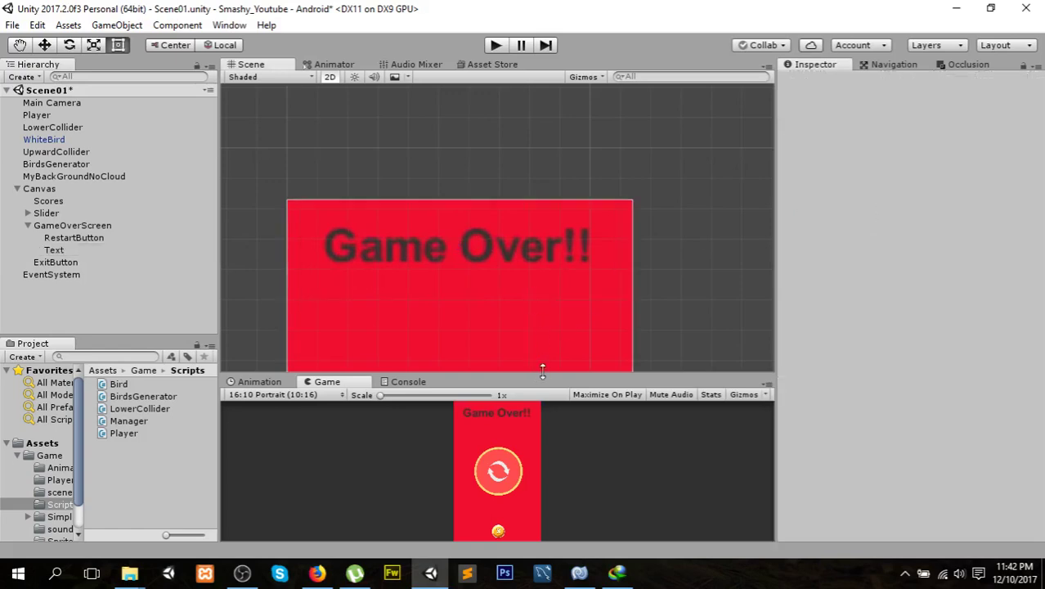
- Turn on Best Fit for the Game Over text with Min Size 0 and Max Size 170
mouse_move(537, 374)
left_mouse_down()
mouse_move(534, 138)
mouse_move(536, 415)
left_mouse_up()
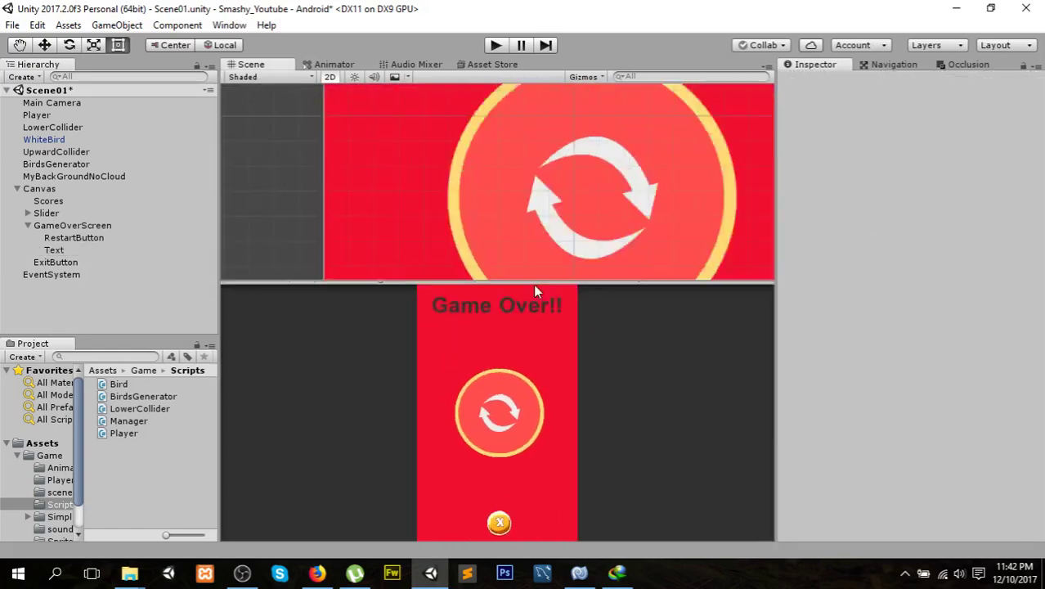
left_click(488, 234)
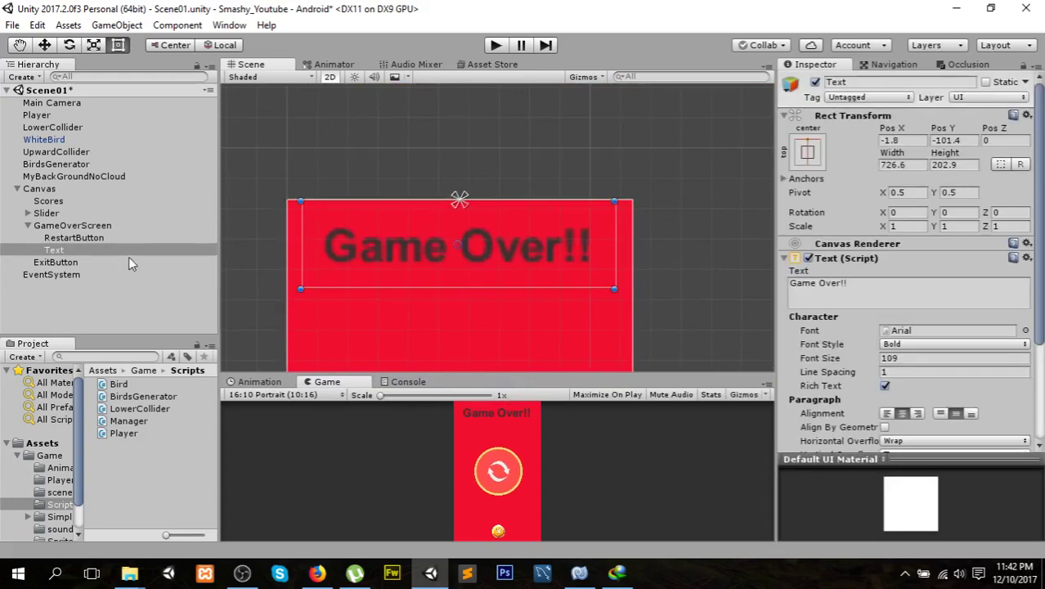
scroll(1040, 296, "down", 5)
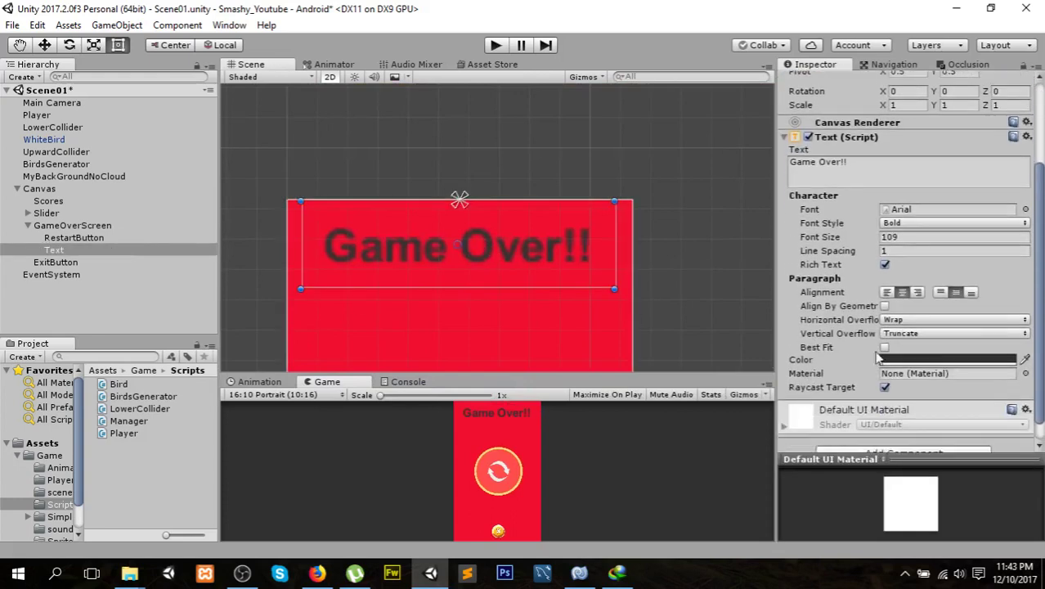
left_click(884, 348)
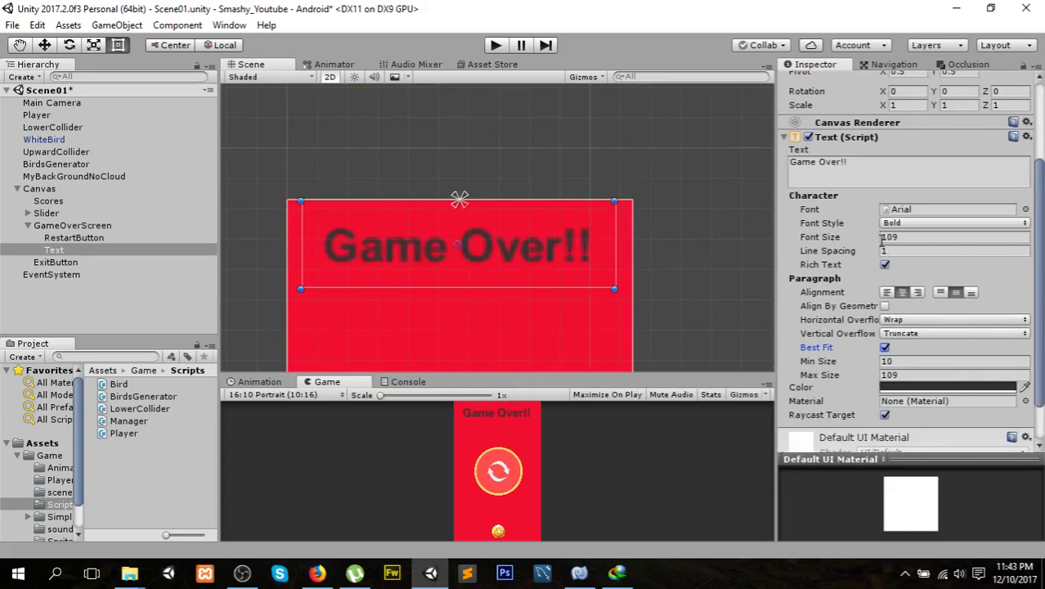
mouse_move(877, 237)
left_mouse_down()
mouse_move(753, 239)
mouse_move(813, 243)
left_mouse_up()
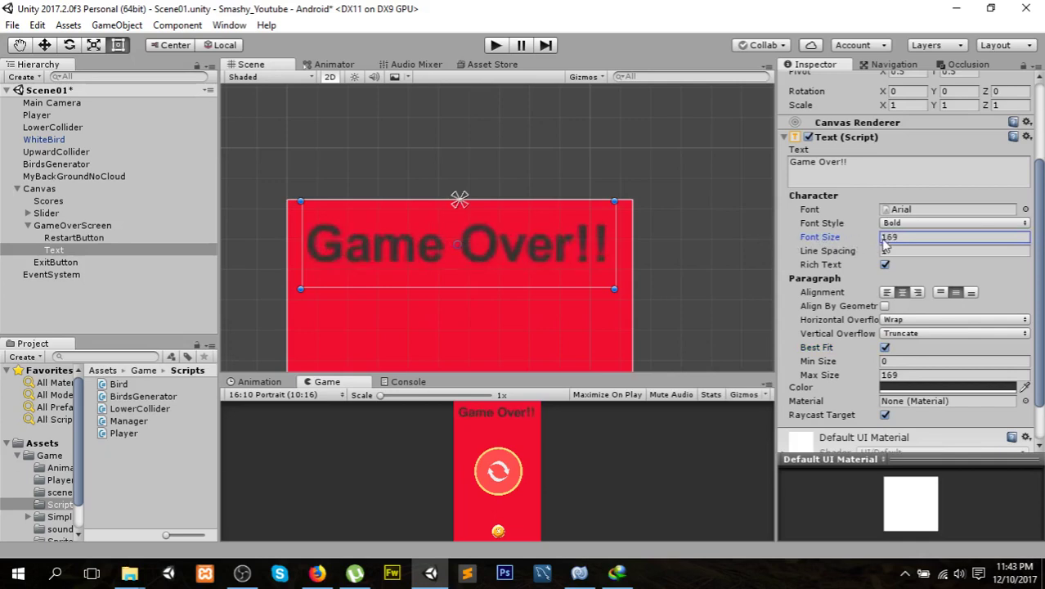
left_click(881, 237)
type("14")
left_click_drag(511, 365, 528, 102)
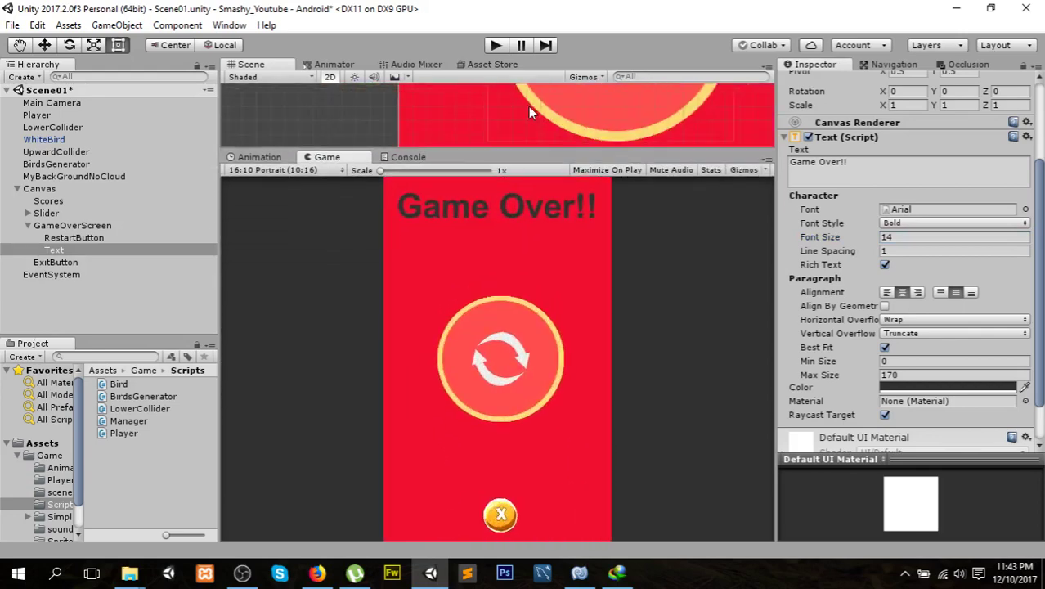
- Edit the heading to 'GameOver !' by removing the space between the words
left_click_drag(530, 154, 530, 337)
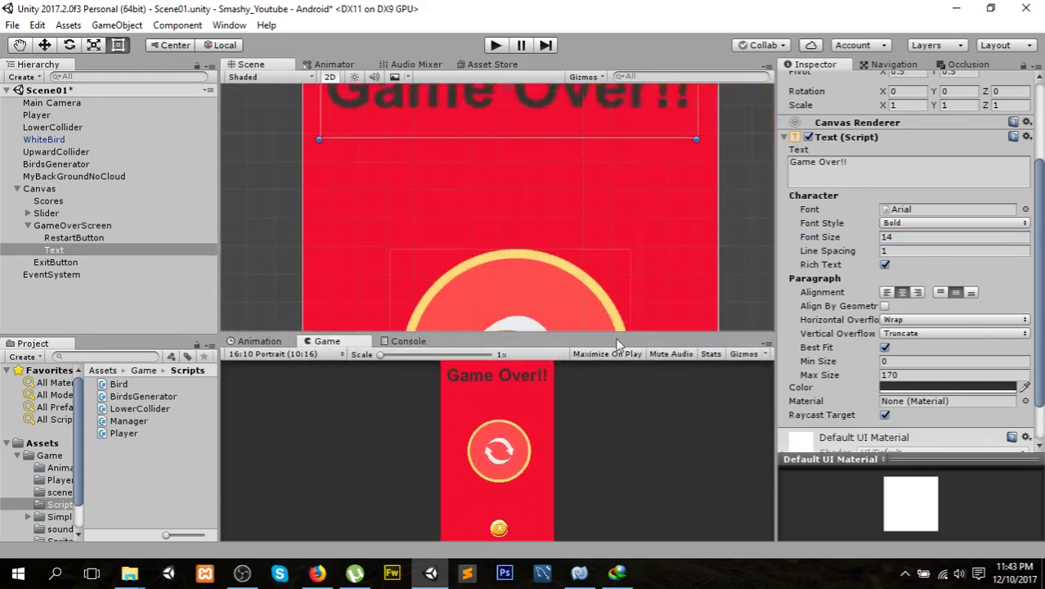
left_click(820, 161)
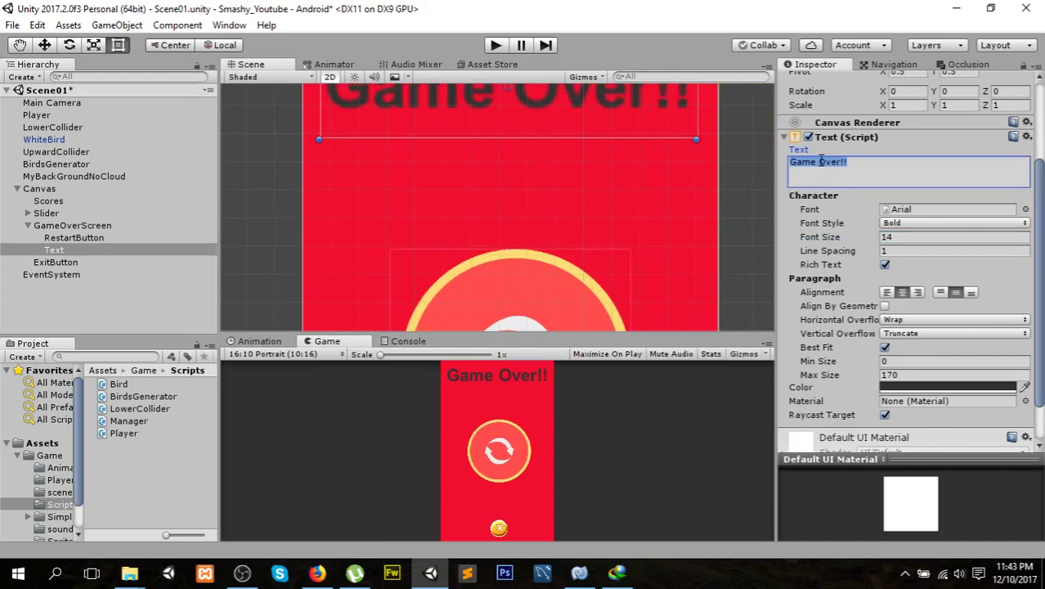
left_click(820, 161)
key("BackSpace")
left_click(851, 161)
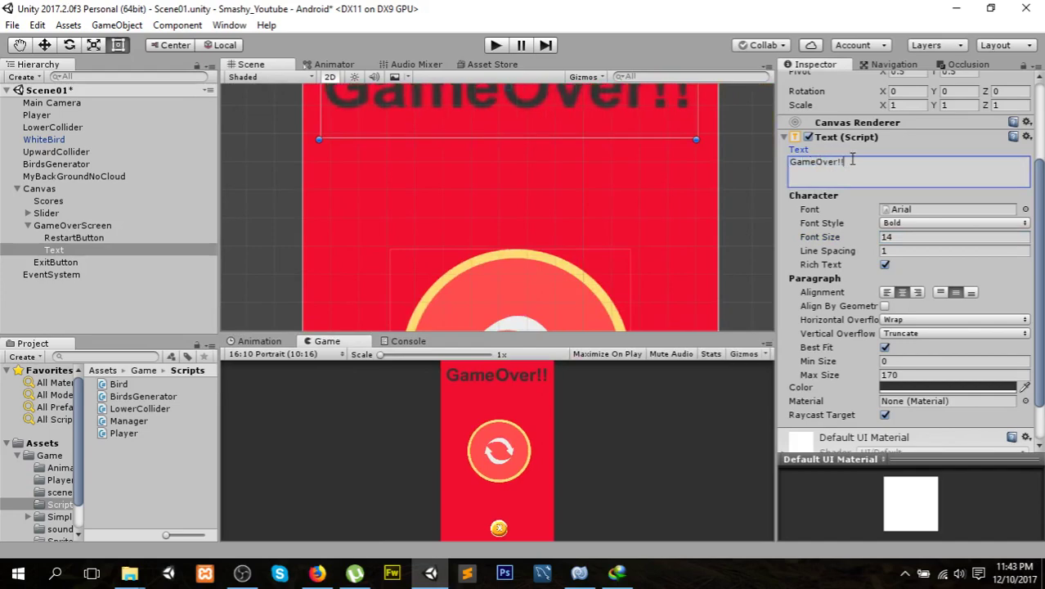
key("BackSpace")
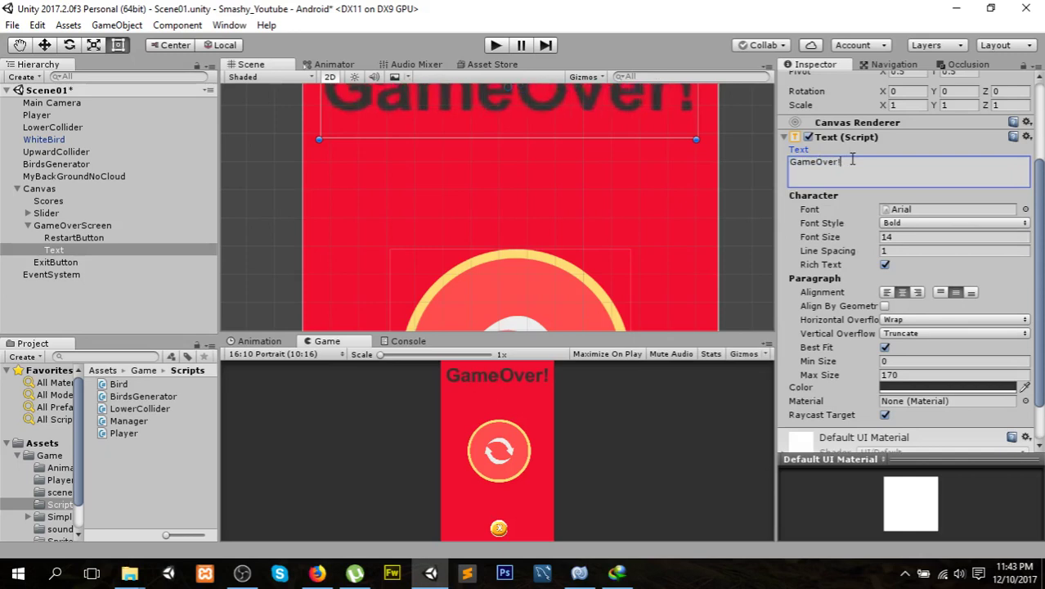
key("BackSpace")
type("!")
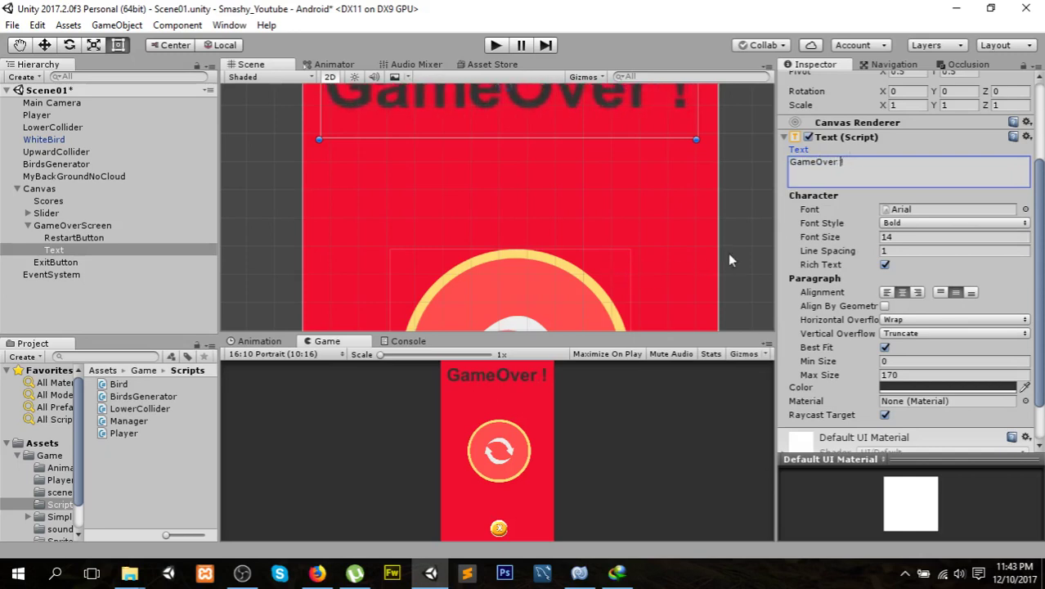
- Make the heading colour white and delete the exclamation mark, leaving 'GameOver'
left_click(948, 386)
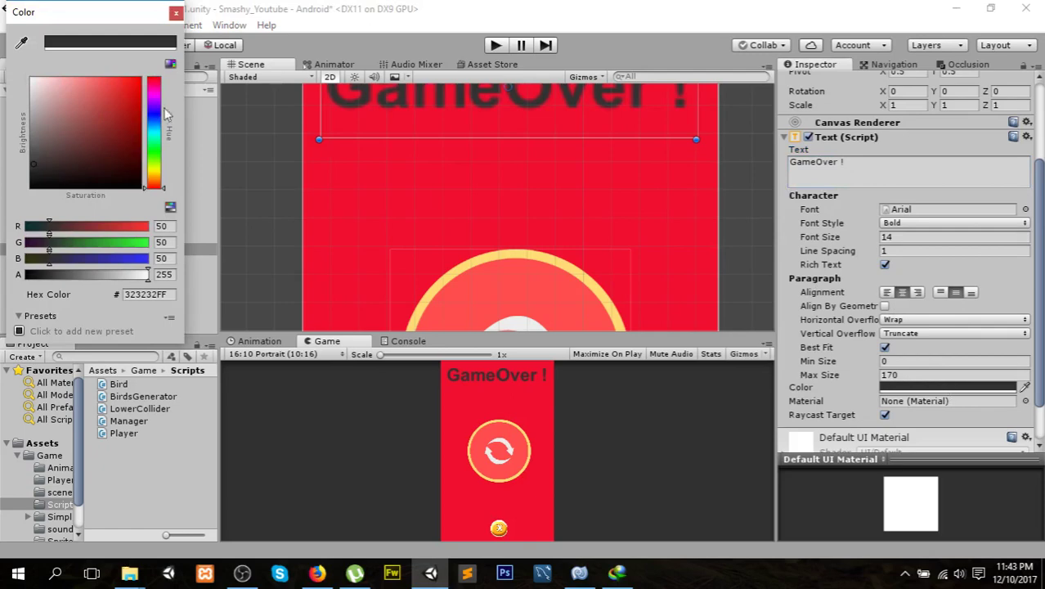
mouse_move(46, 91)
left_mouse_down()
mouse_move(25, 82)
mouse_move(23, 92)
left_mouse_up()
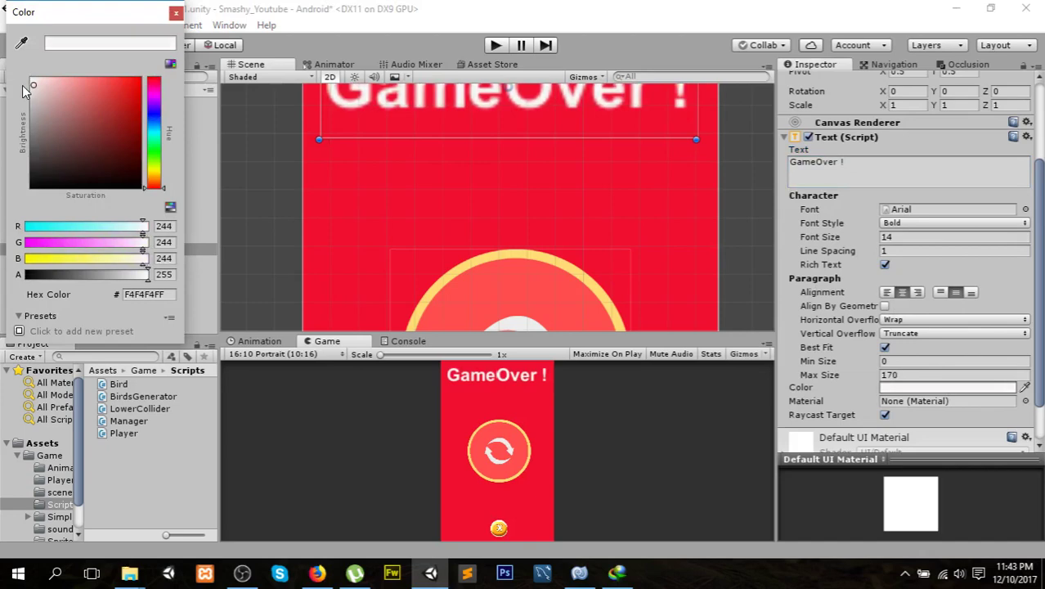
left_click(176, 13)
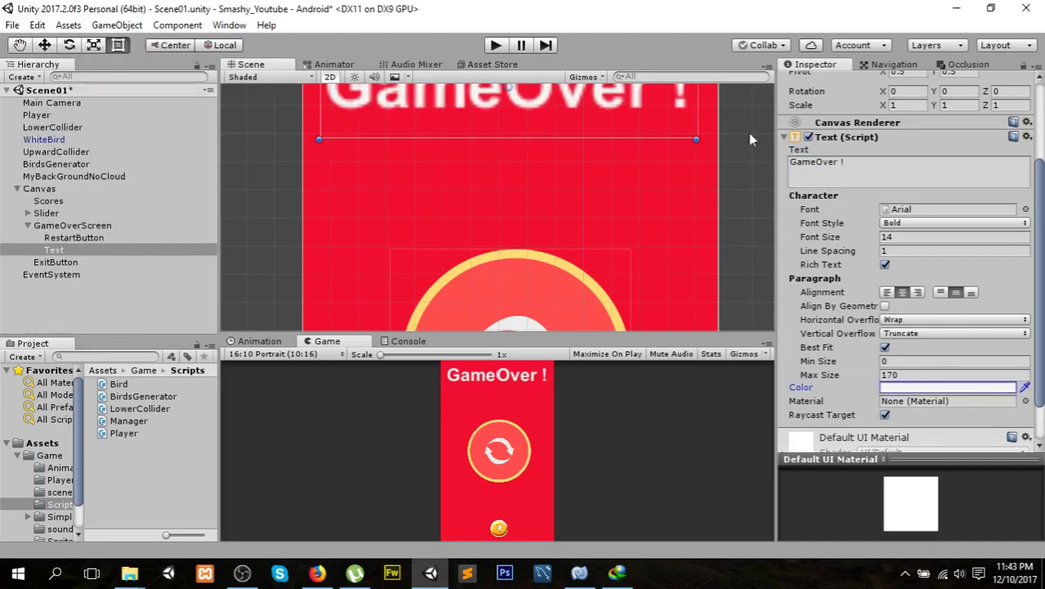
left_click(877, 161)
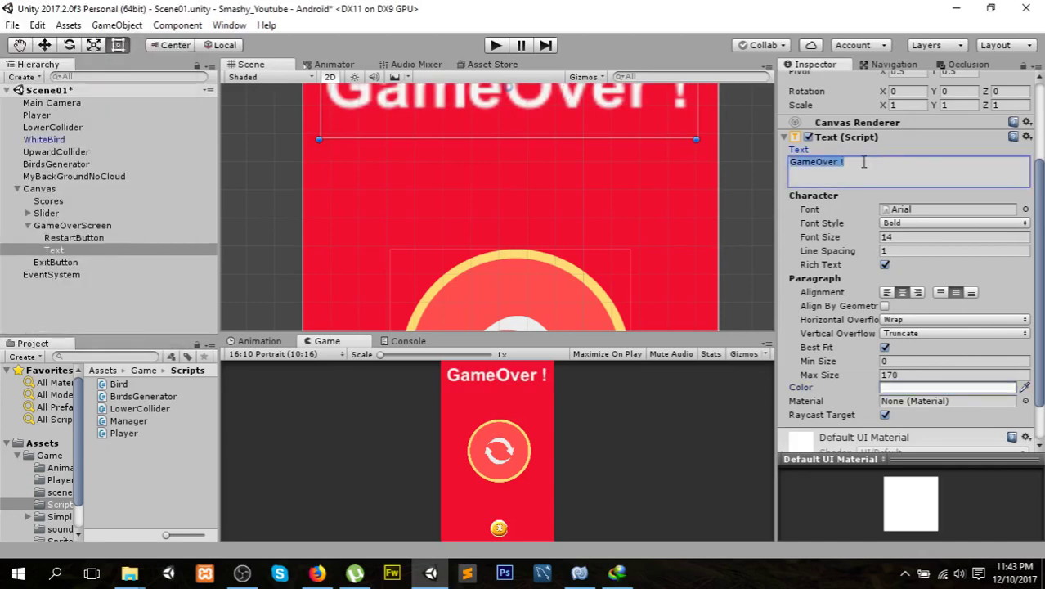
left_click(863, 161)
key("BackSpace")
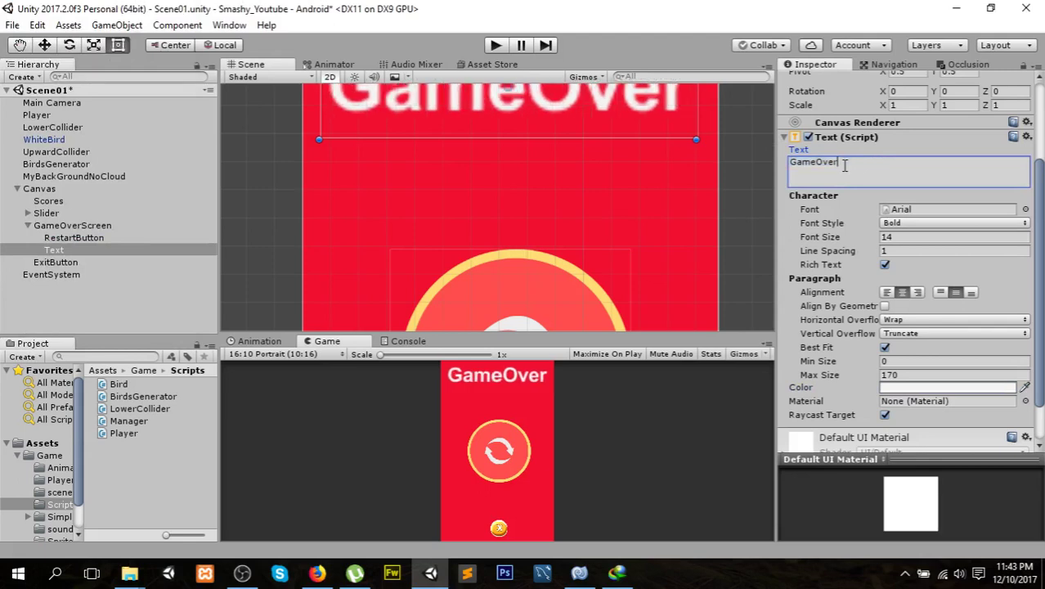
- Keep the heading font as Arial, enlarge the Game view, and bring Manager.cs forward
left_click(1024, 210)
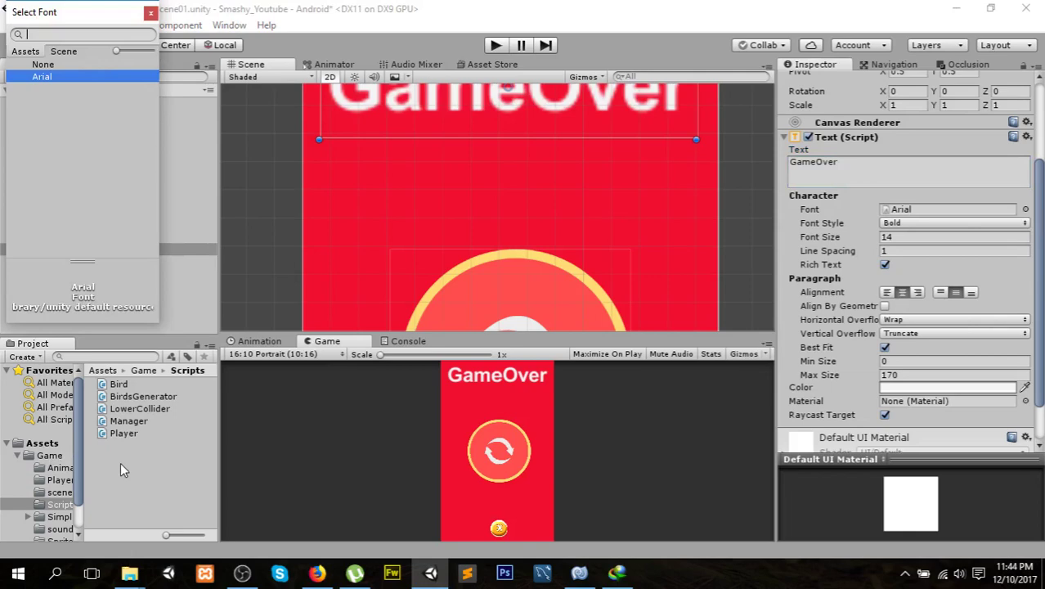
left_click(151, 13)
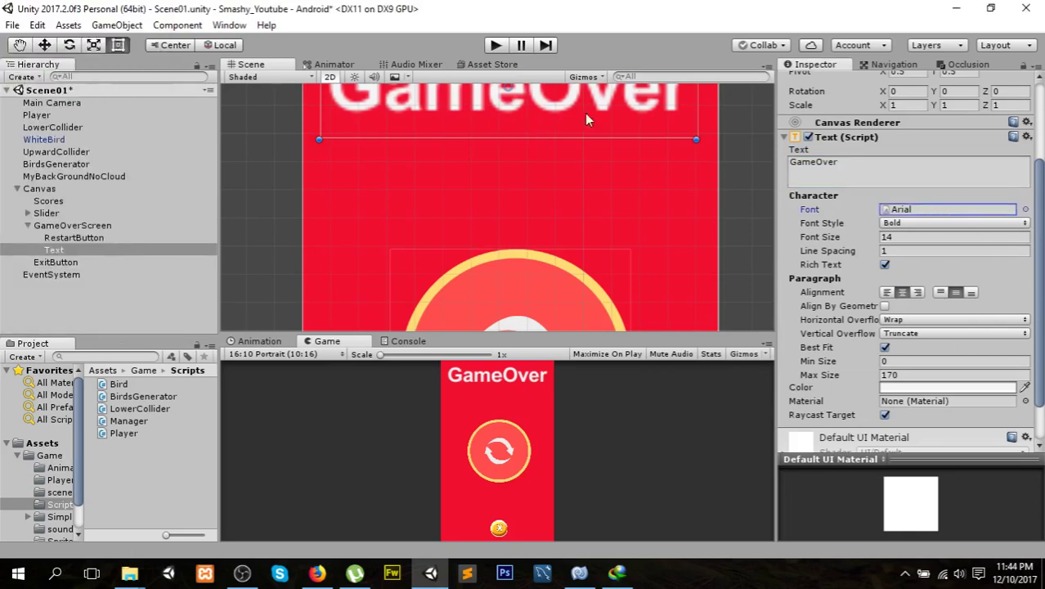
left_click_drag(576, 334, 606, 140)
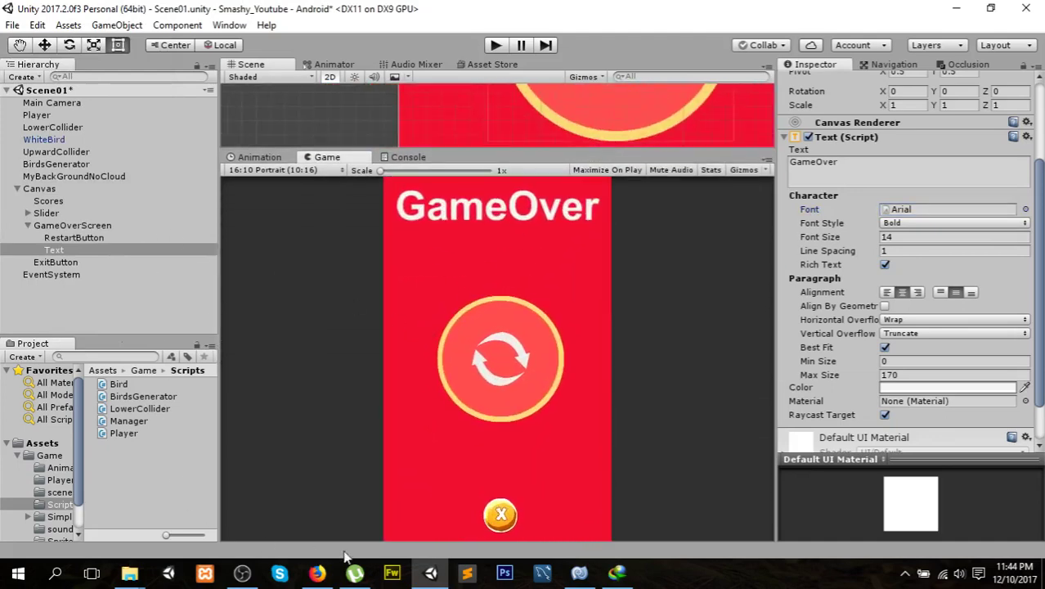
left_click(578, 572)
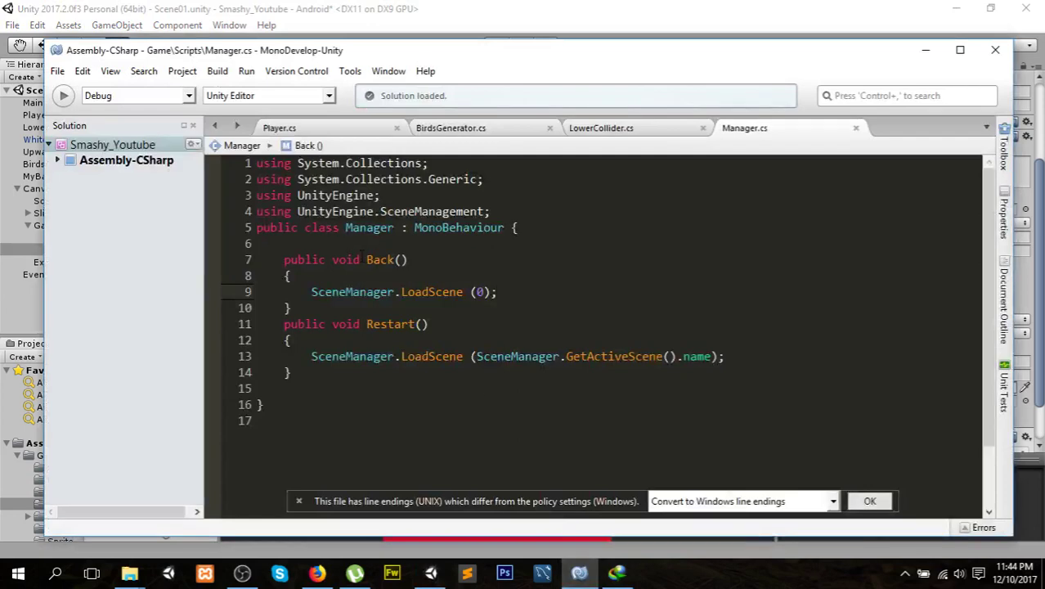
- Minimize MonoDevelop and select RestartButton to view its Pointer Down Event Trigger
left_click(926, 50)
left_click(80, 238)
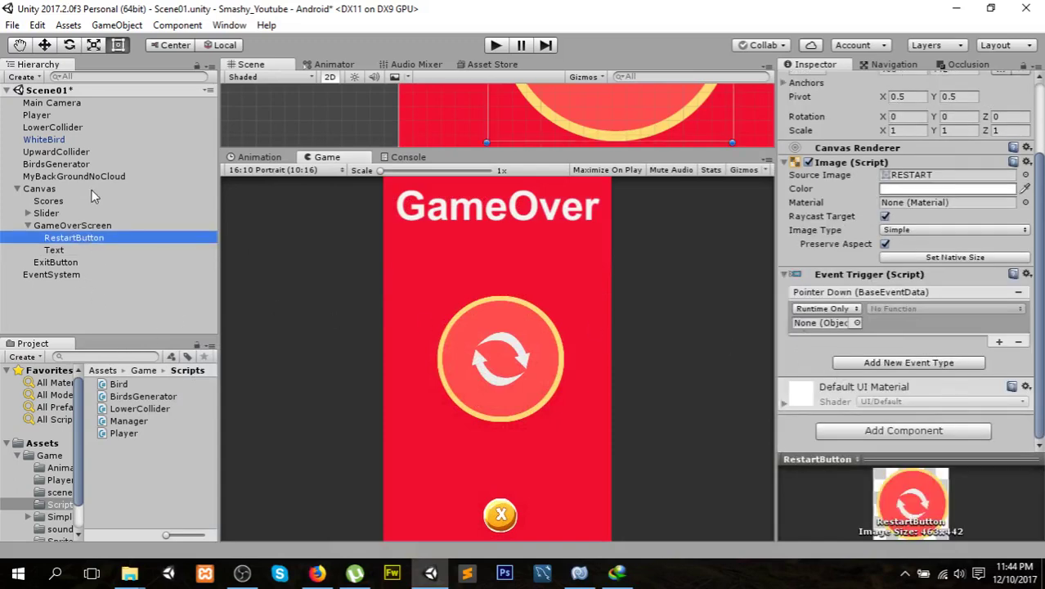
left_click(55, 225)
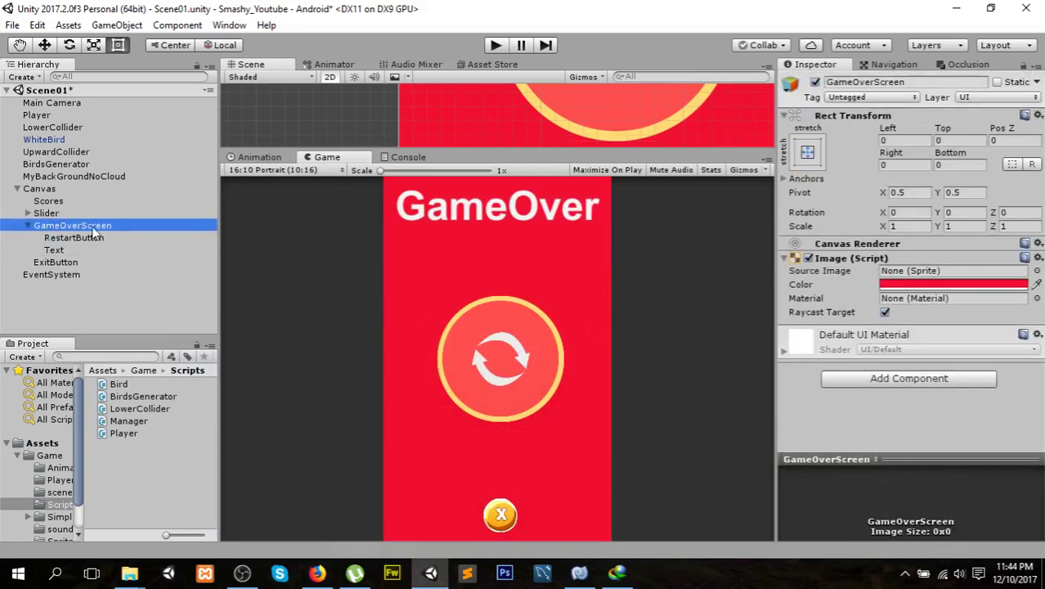
left_click(47, 443)
left_click(49, 456)
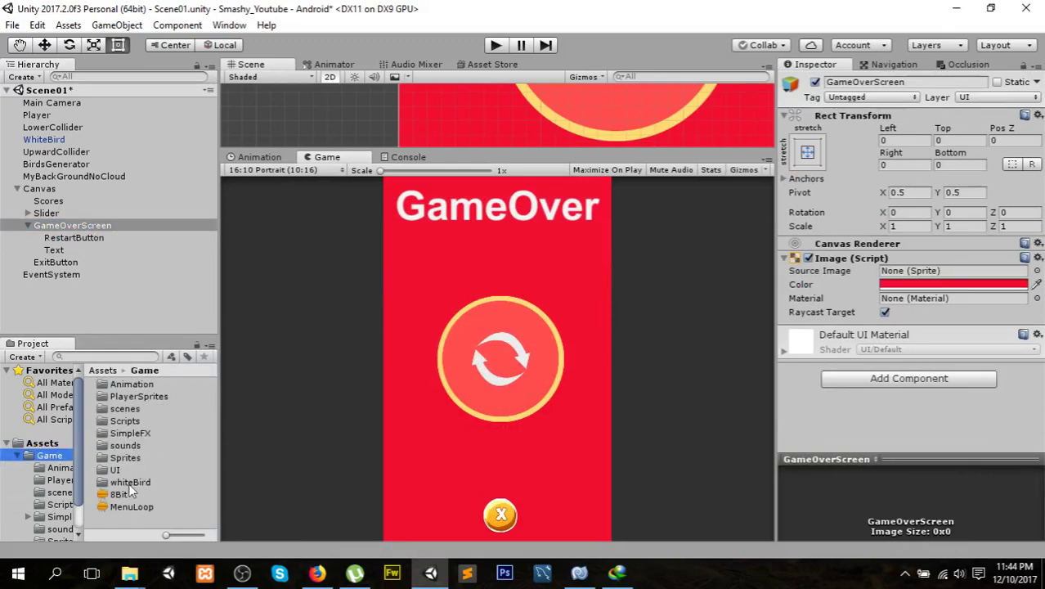
left_click(581, 580)
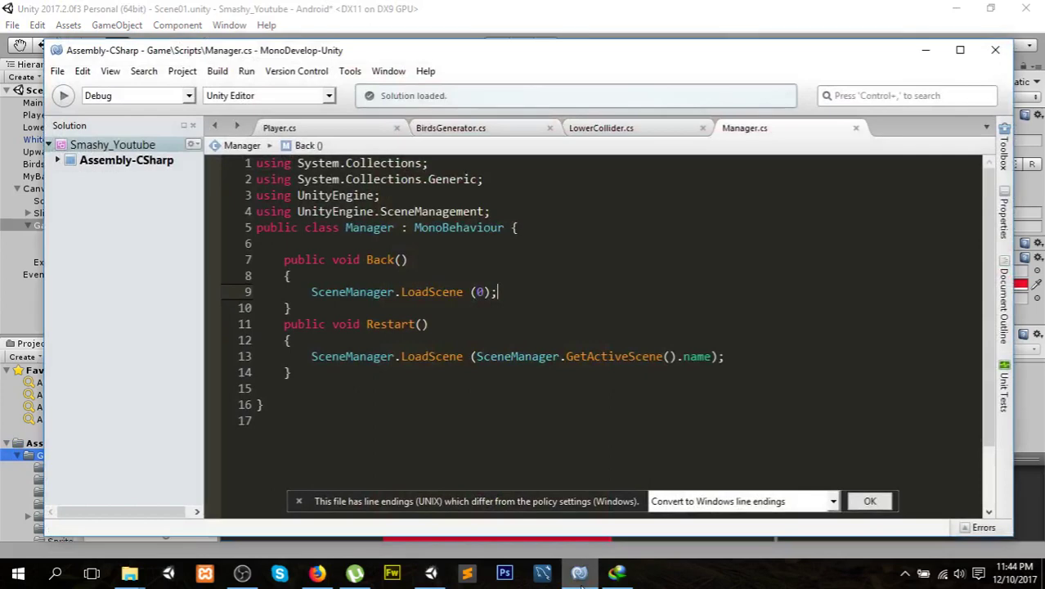
left_click(581, 577)
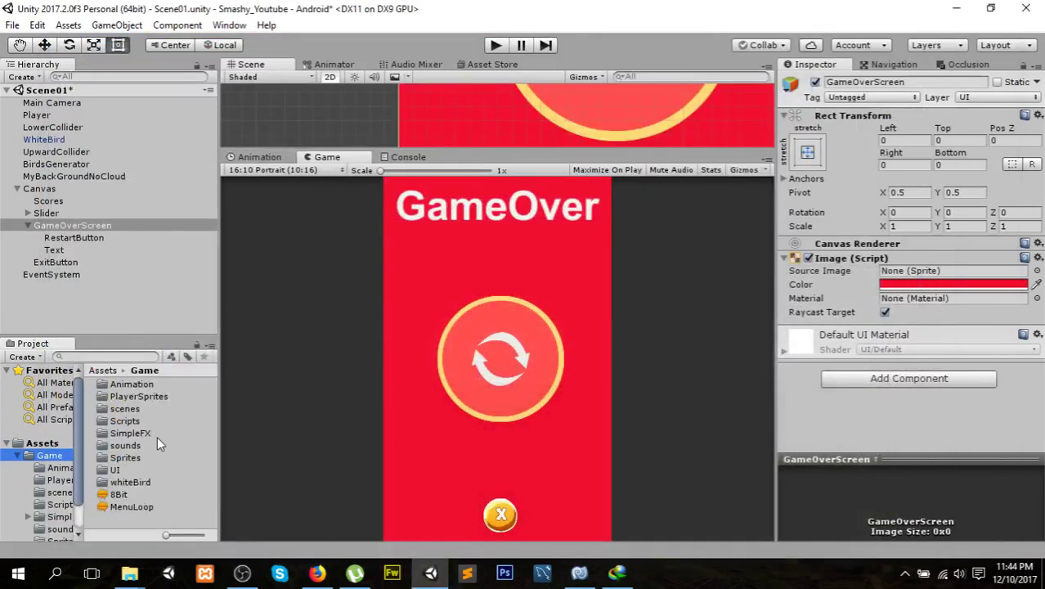
double_click(138, 421)
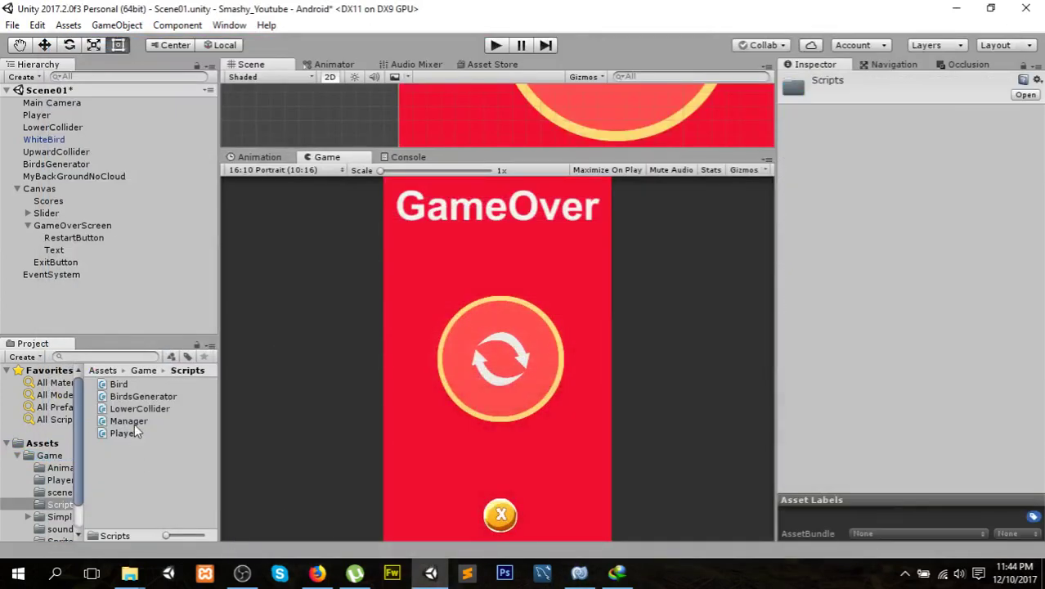
- Attach Manager to GameOverScreen and make RestartButton's trigger call Manager.Restart on GameOverScreen
left_click(96, 225)
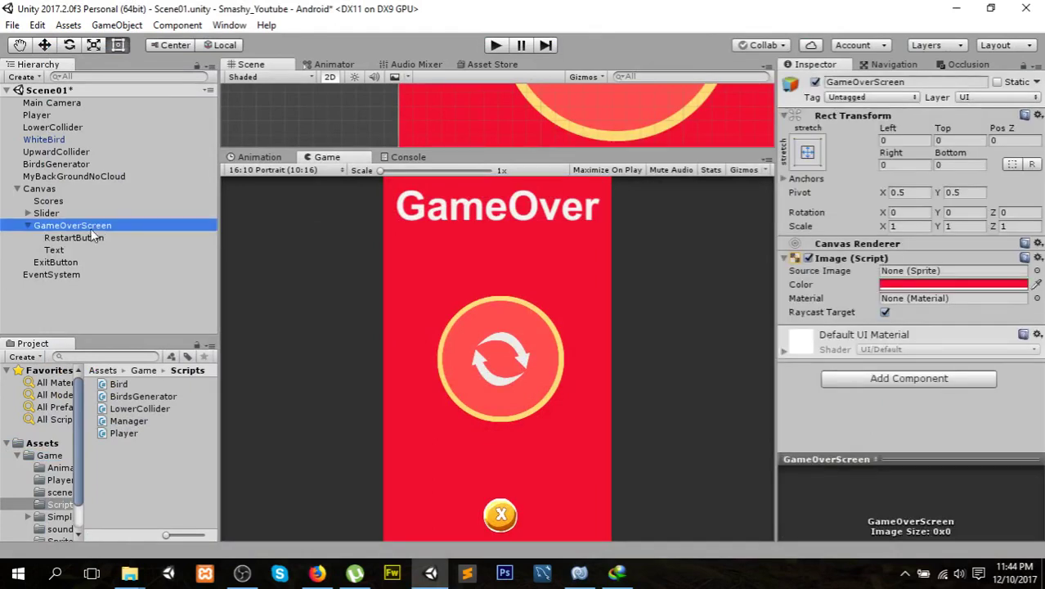
left_click_drag(128, 425, 886, 407)
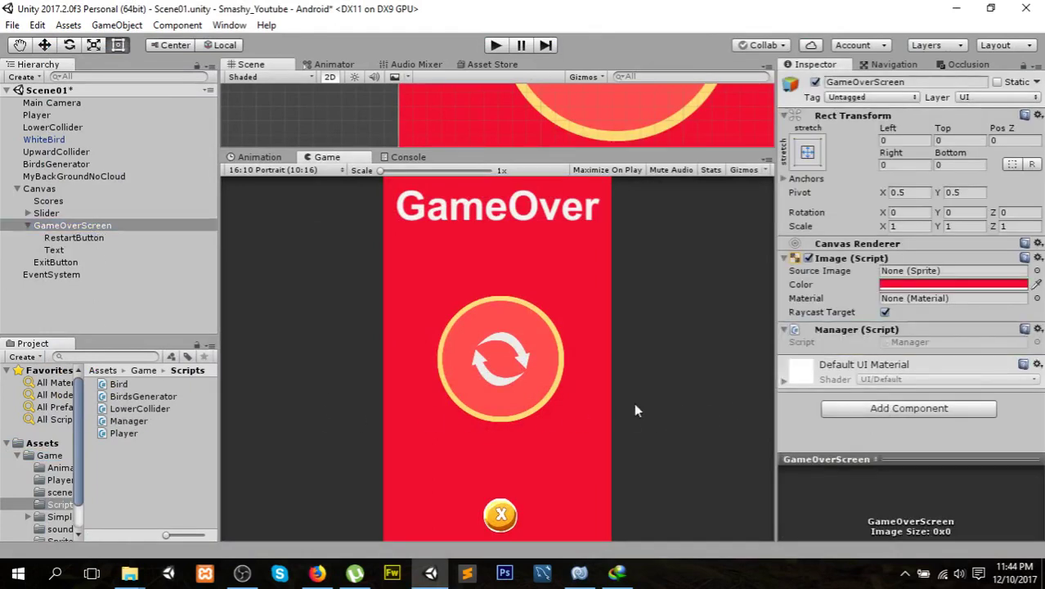
left_click(72, 239)
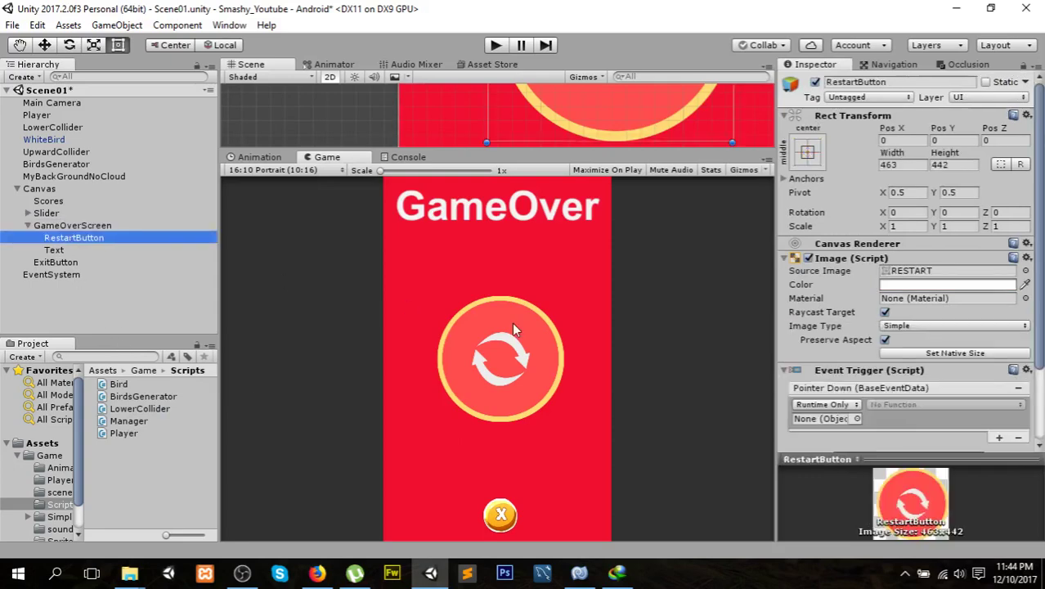
left_click_drag(94, 237, 838, 425)
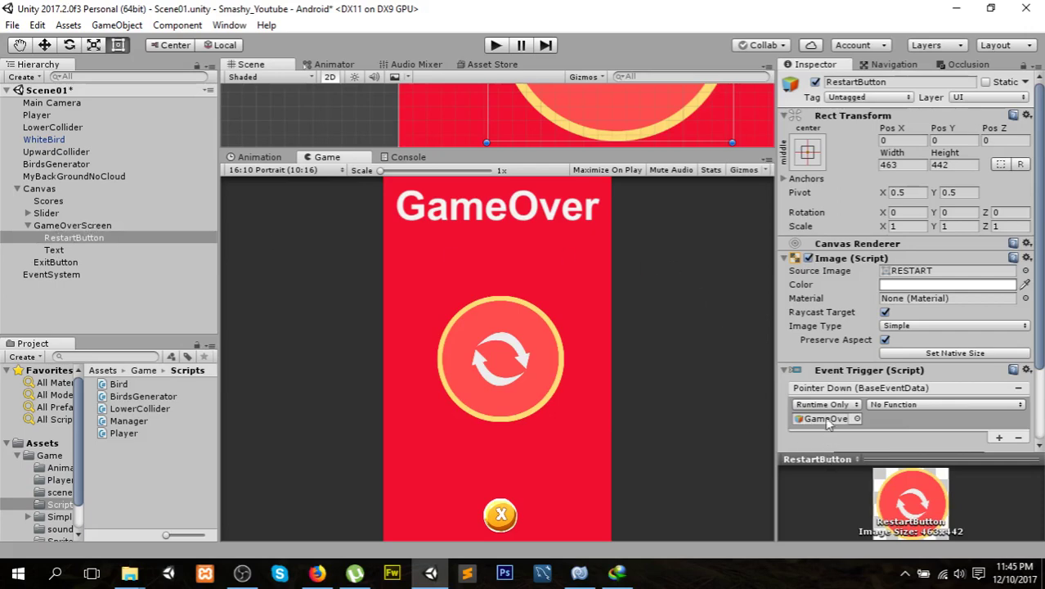
left_click(896, 406)
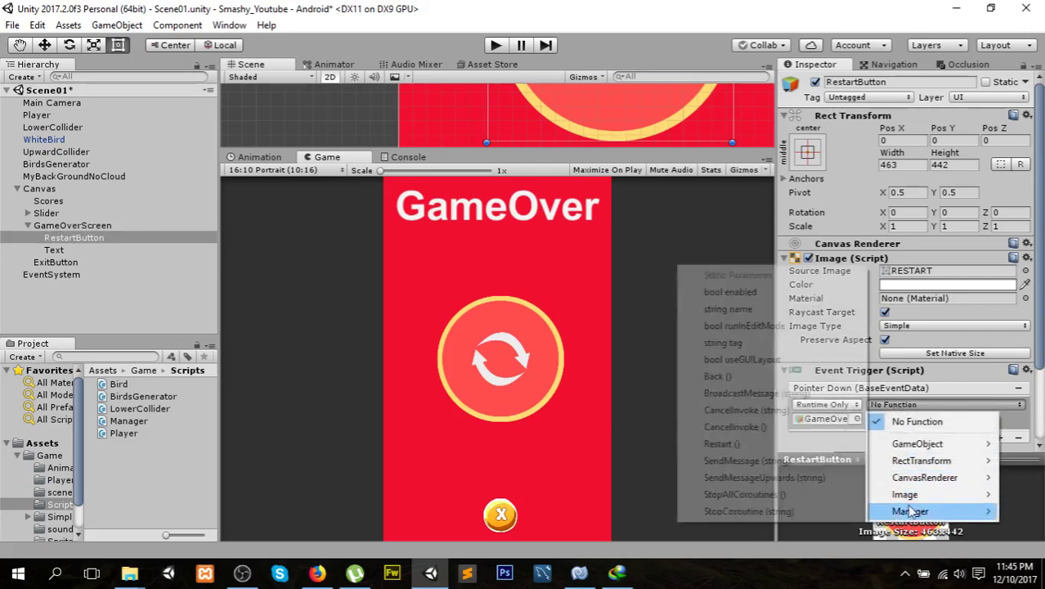
mouse_move(914, 515)
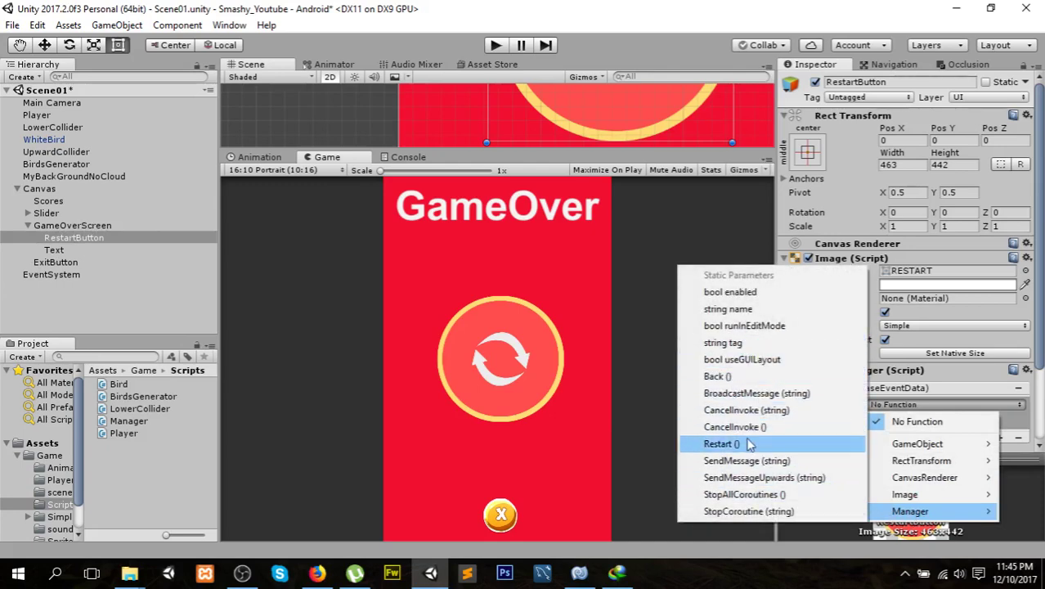
left_click(747, 446)
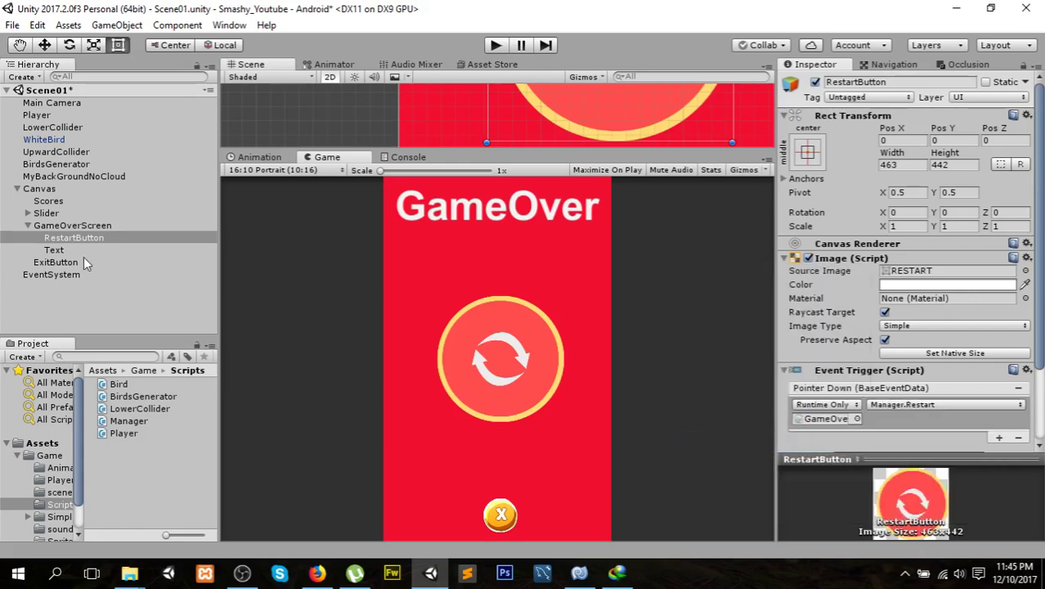
- Make ExitButton's trigger call Manager.Back on GameOverScreen and save Scene01
left_click(62, 262)
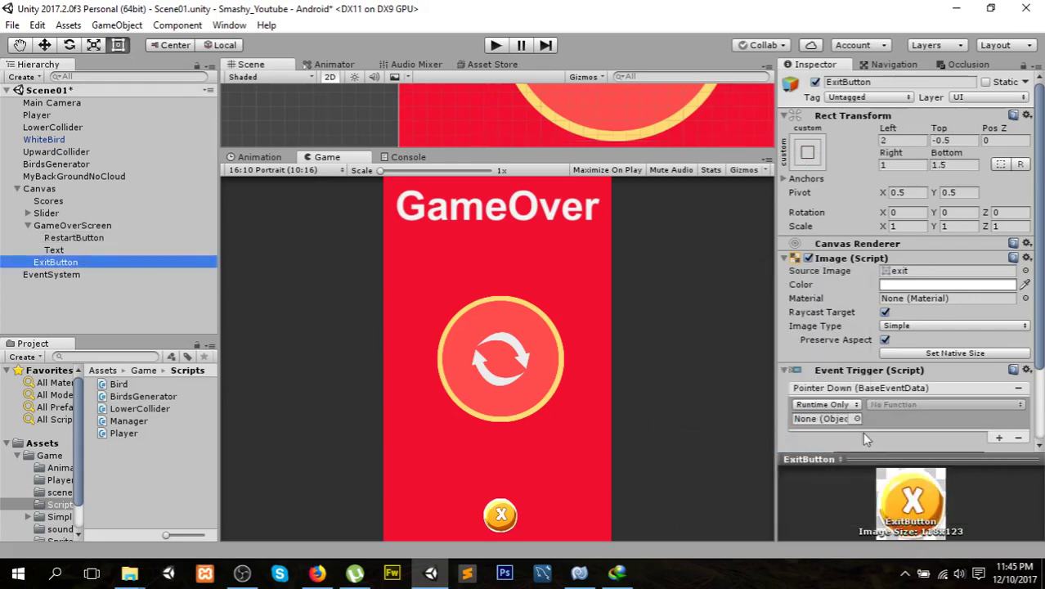
left_click_drag(126, 259, 831, 420)
left_click(932, 405)
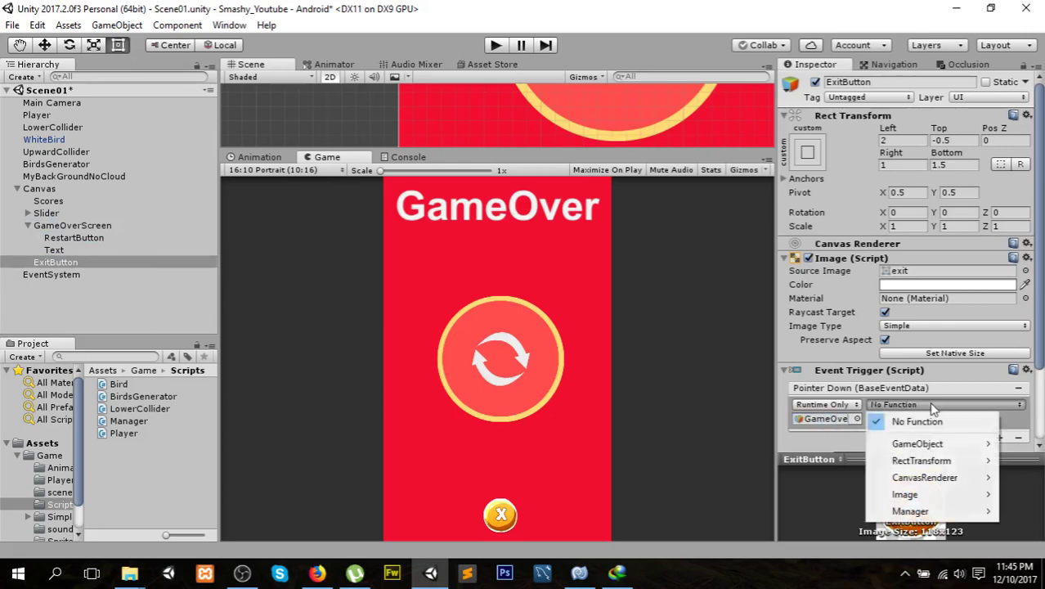
mouse_move(901, 513)
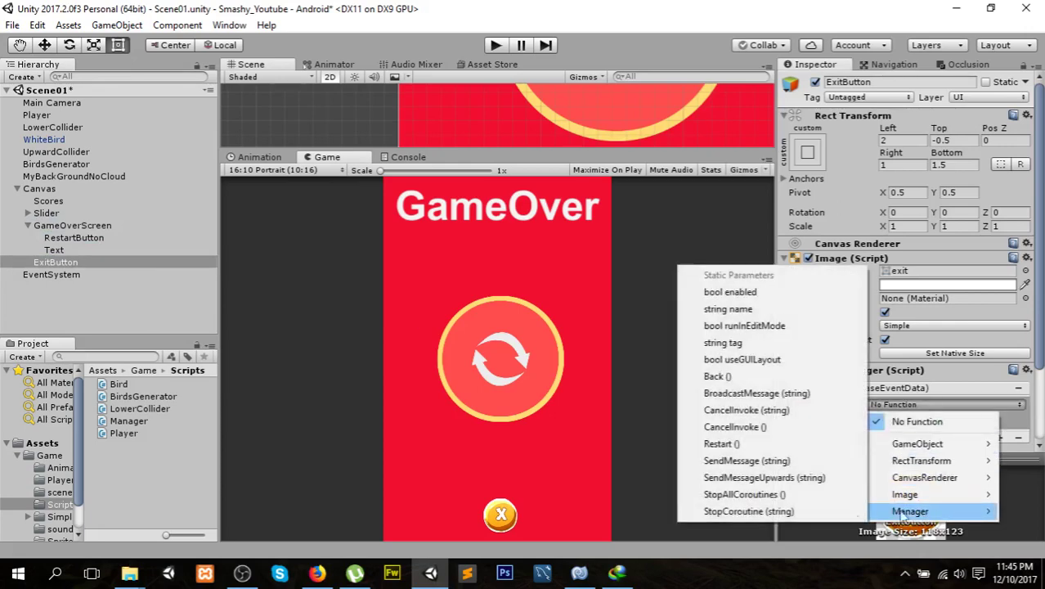
left_click(724, 376)
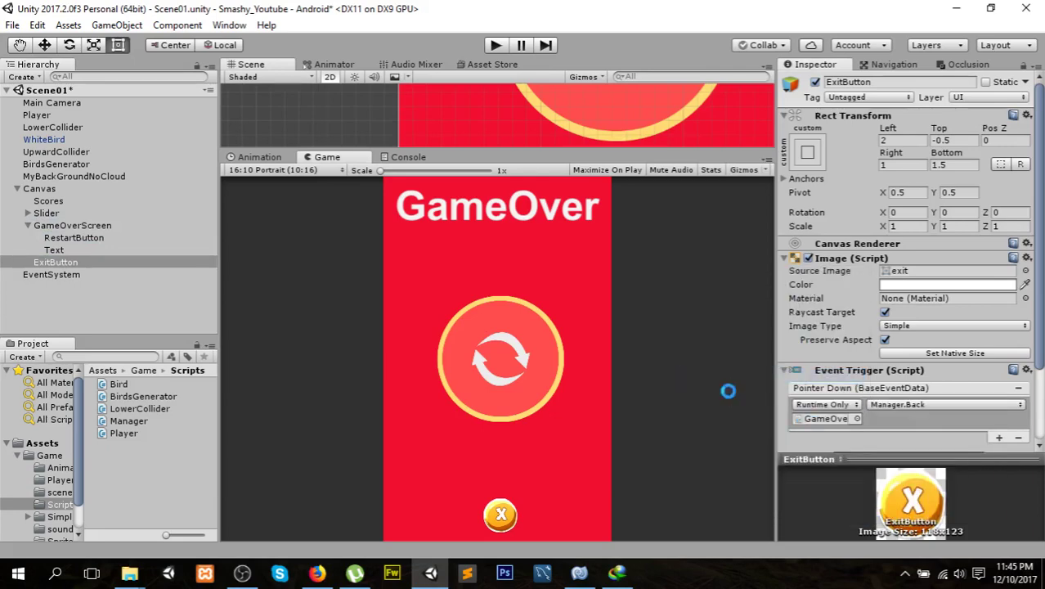
key("ctrl+s")
left_click(71, 227)
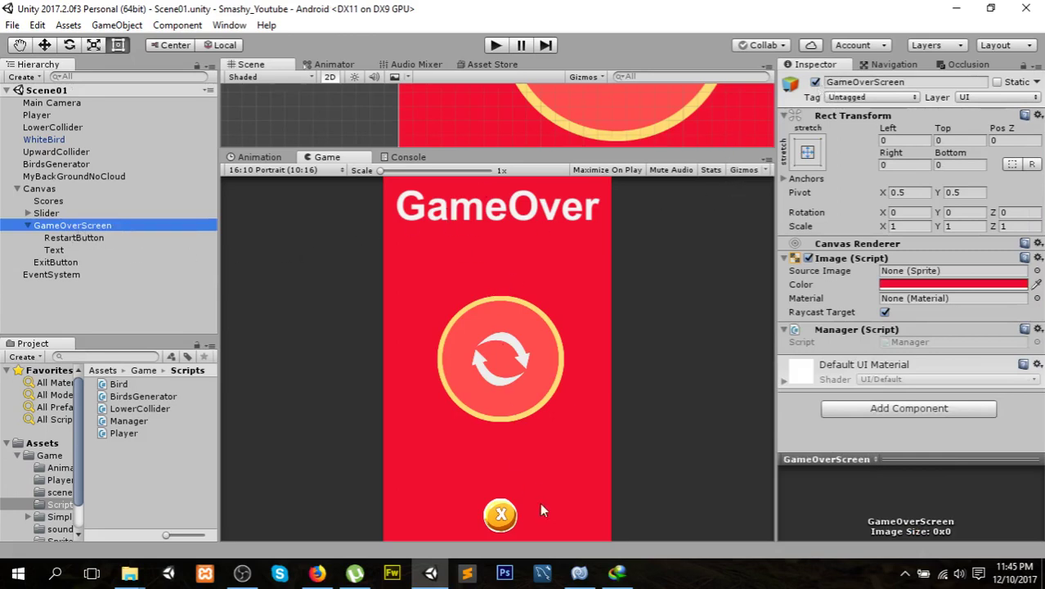
- Switch to Player.cs and inspect the death() call on line 50
left_click(579, 573)
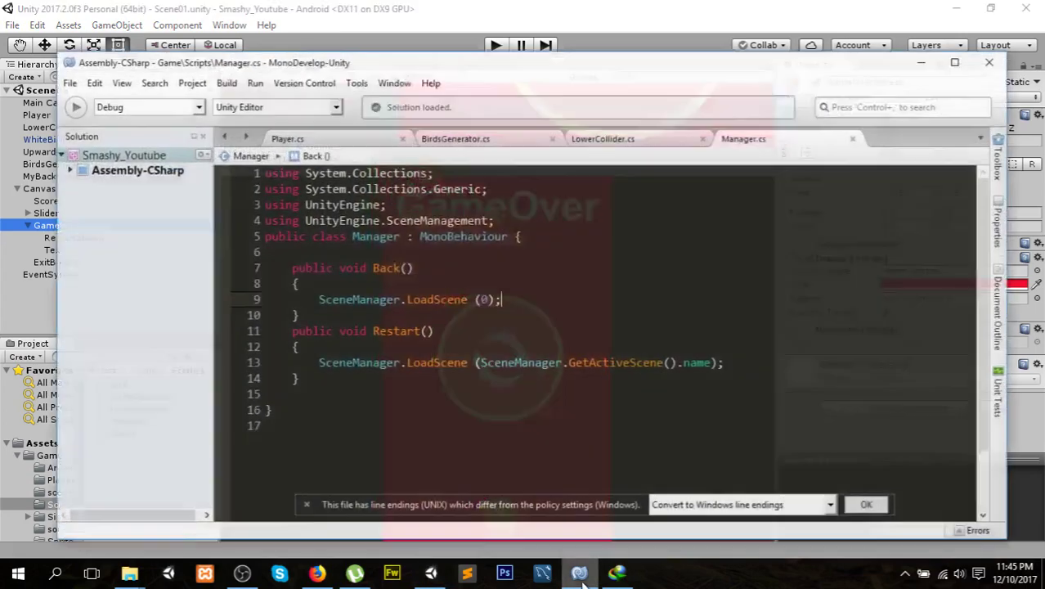
left_click(345, 131)
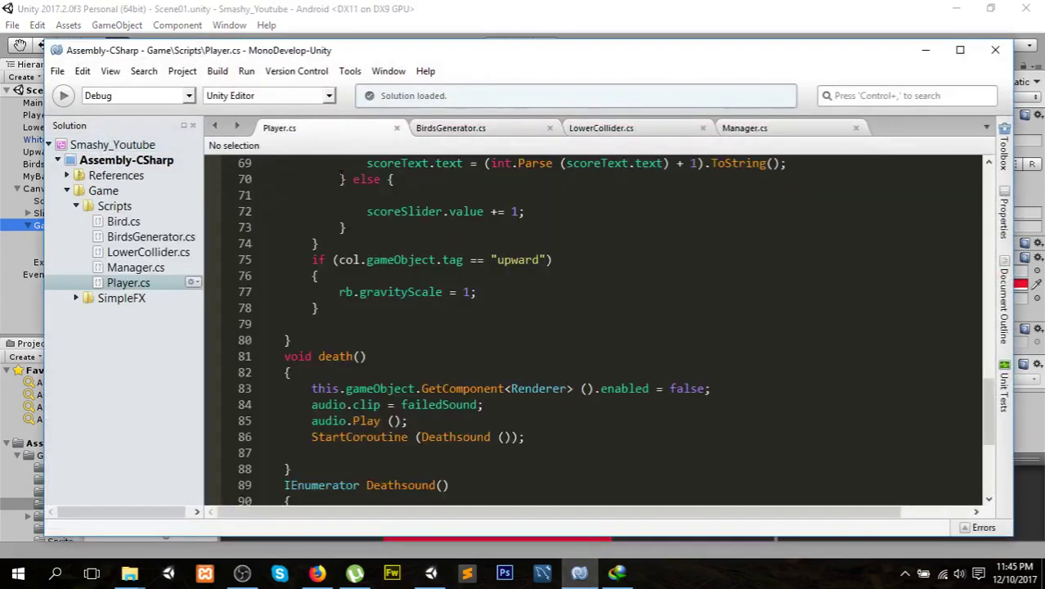
scroll(482, 212, "up", 10)
scroll(482, 212, "up", 4)
scroll(482, 213, "down", 11)
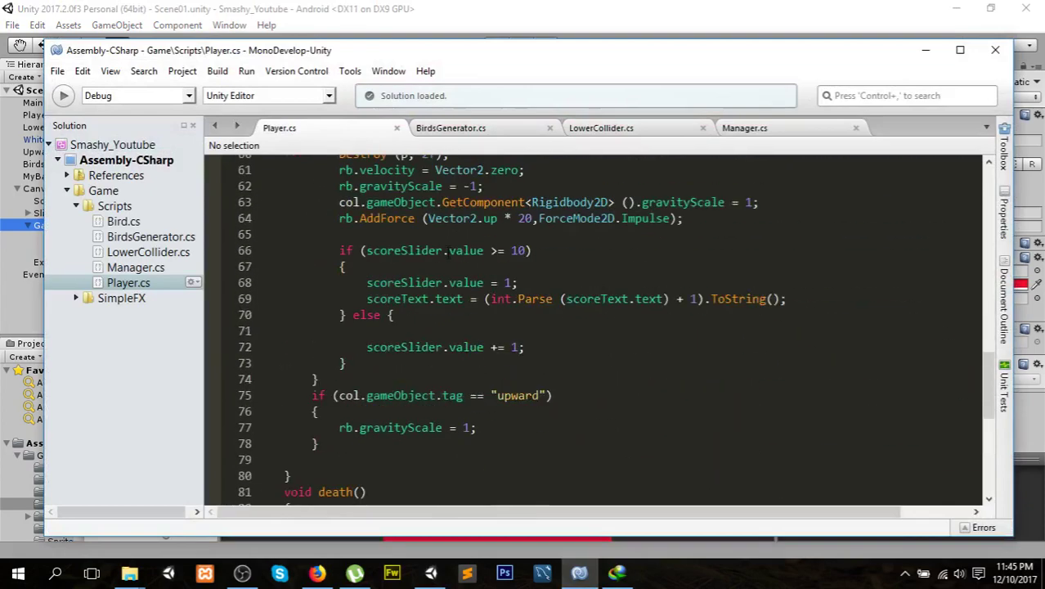
scroll(482, 212, "down", 6)
scroll(444, 252, "up", 4)
scroll(443, 252, "up", 2)
scroll(444, 251, "up", 4)
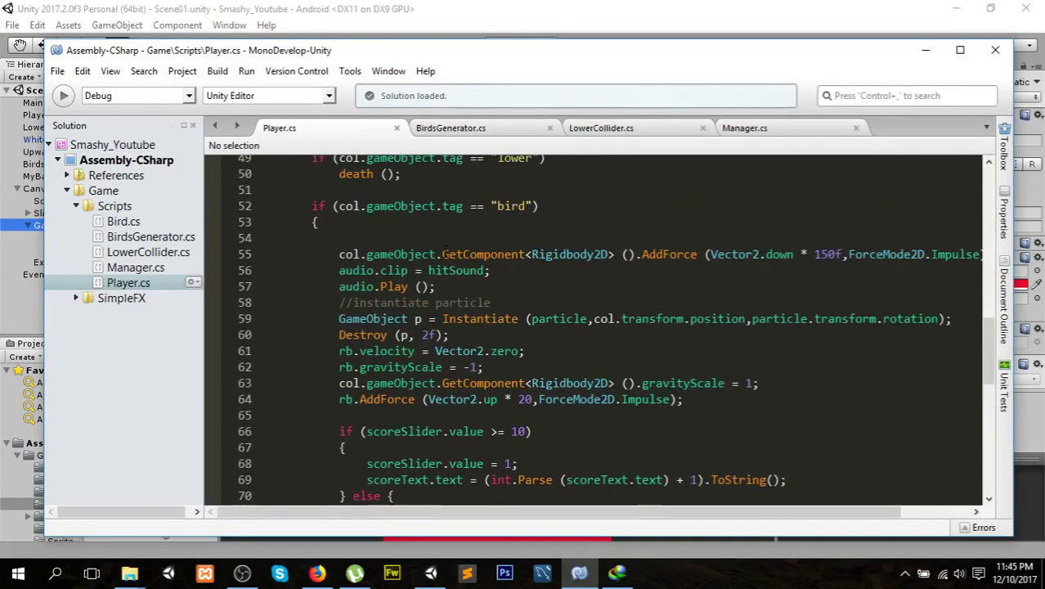
scroll(448, 240, "up", 2)
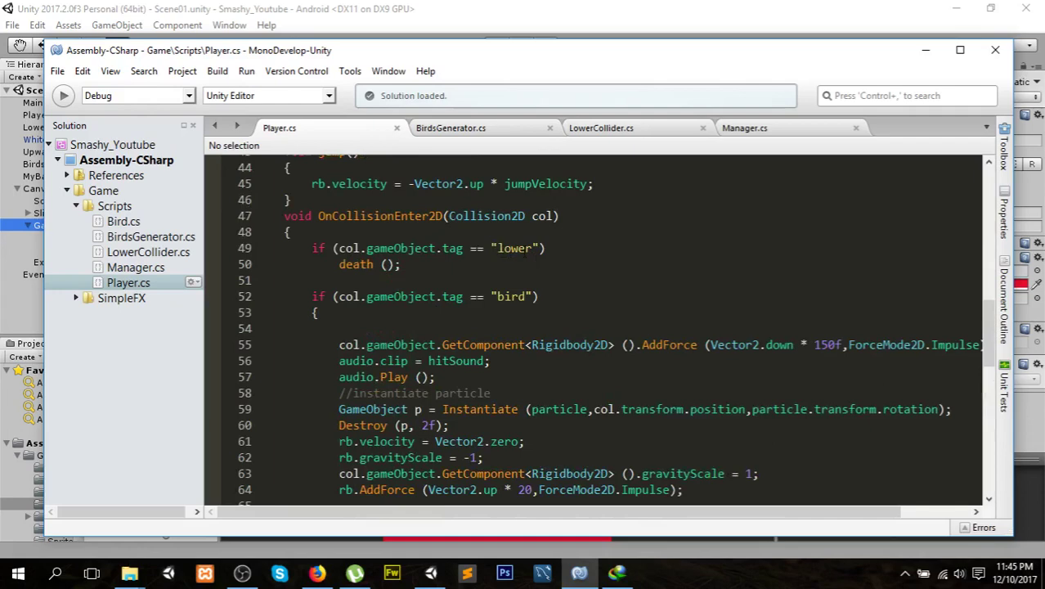
left_click(340, 264)
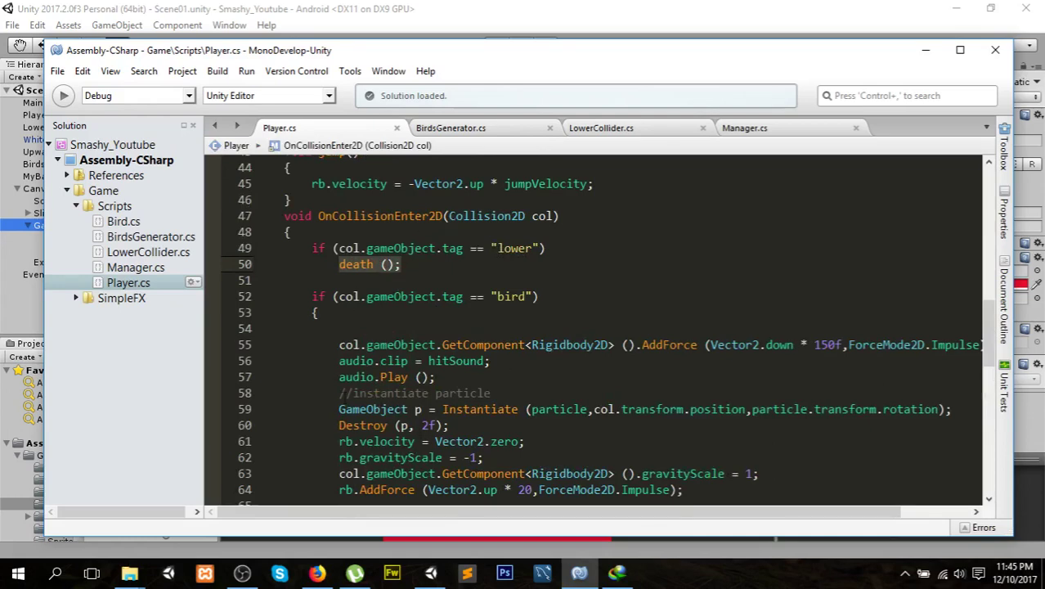
- Compare the death() method on line 81 with its call, then return to Unity
scroll(382, 313, "down", 2)
scroll(383, 313, "down", 4)
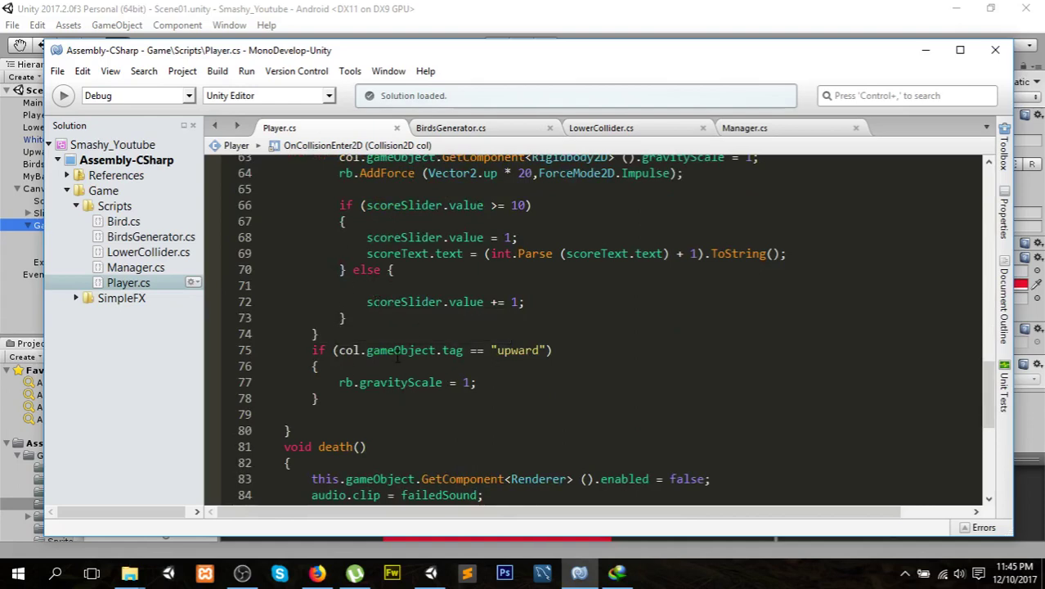
scroll(398, 356, "down", 3)
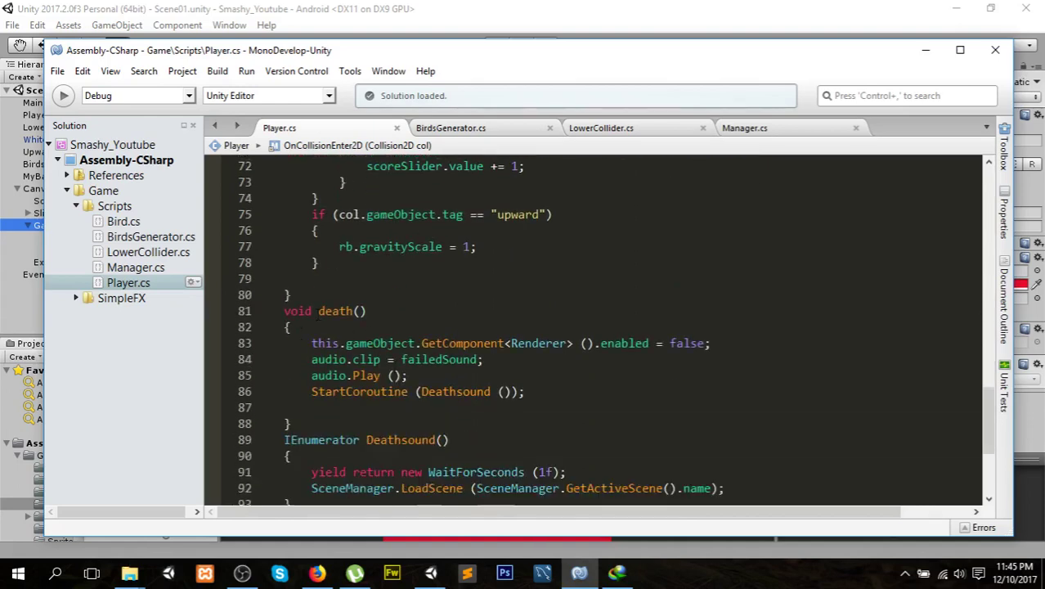
left_click(337, 311)
scroll(337, 310, "up", 5)
scroll(350, 303, "up", 3)
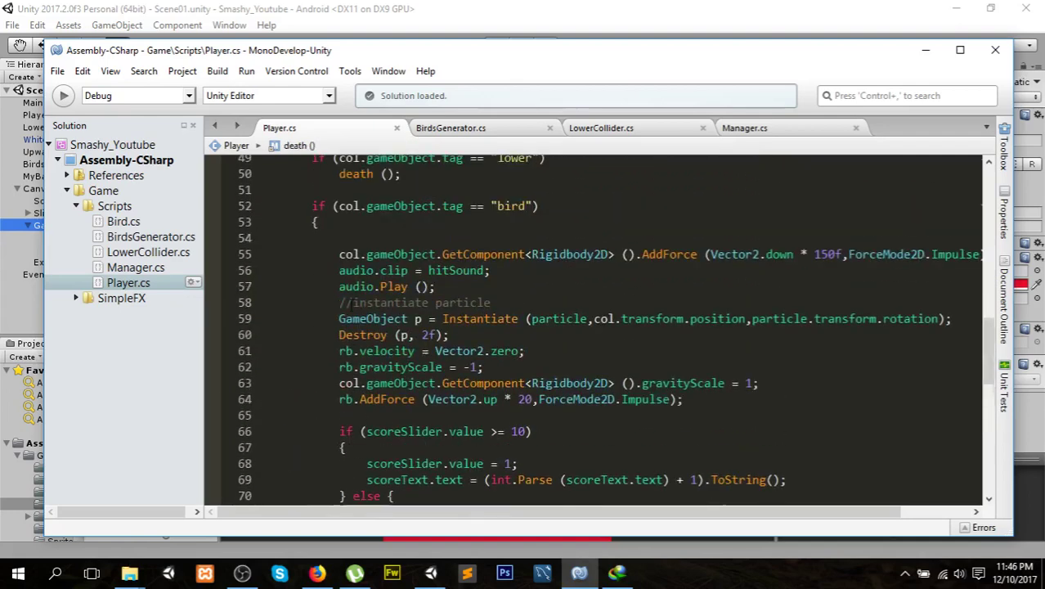
scroll(438, 219, "up", 1)
left_click(437, 219)
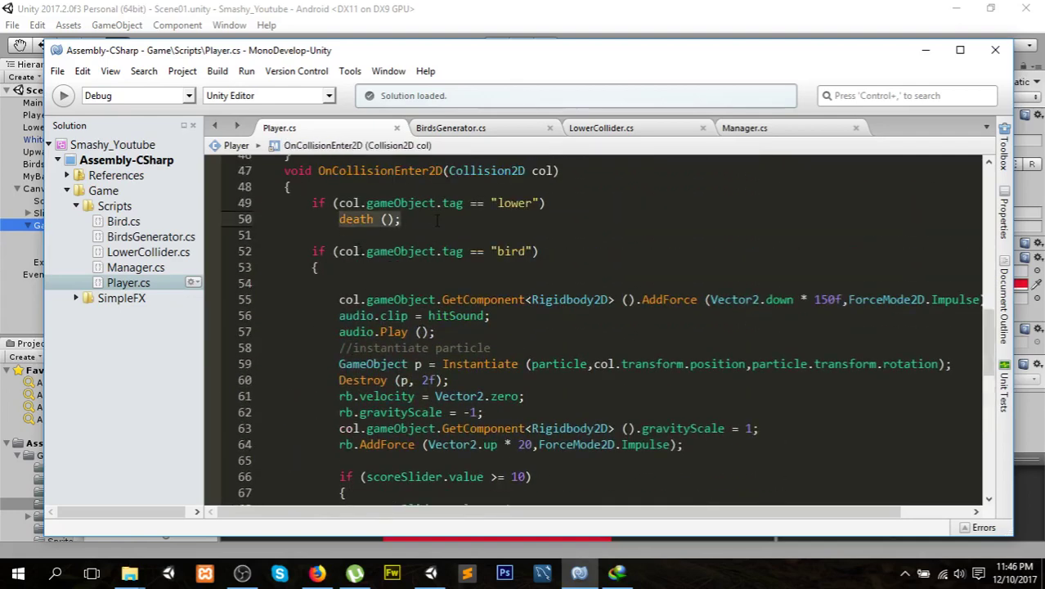
scroll(467, 228, "down", 4)
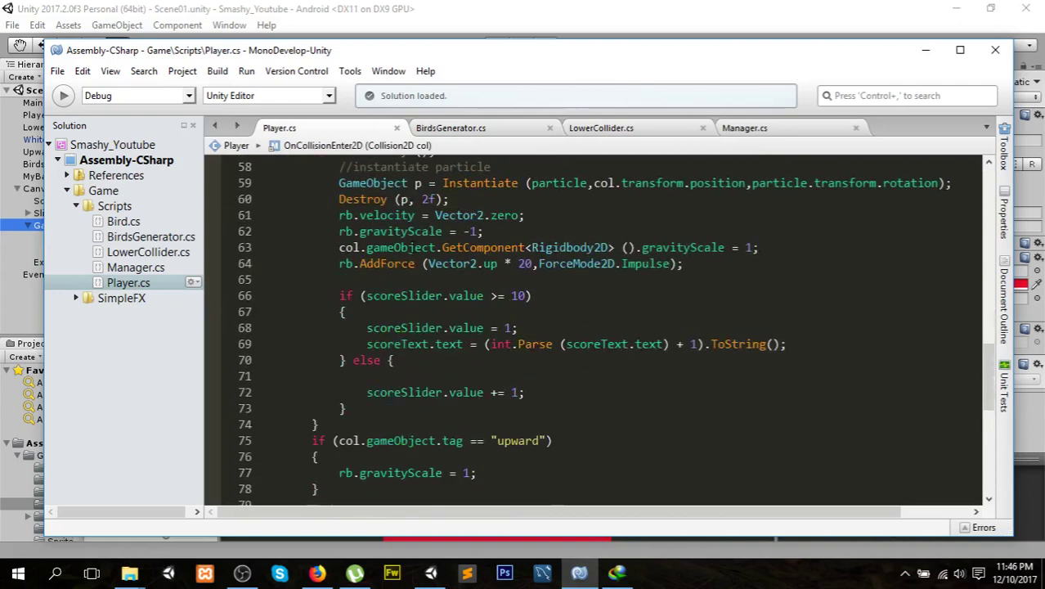
scroll(442, 237, "down", 4)
scroll(412, 247, "down", 3)
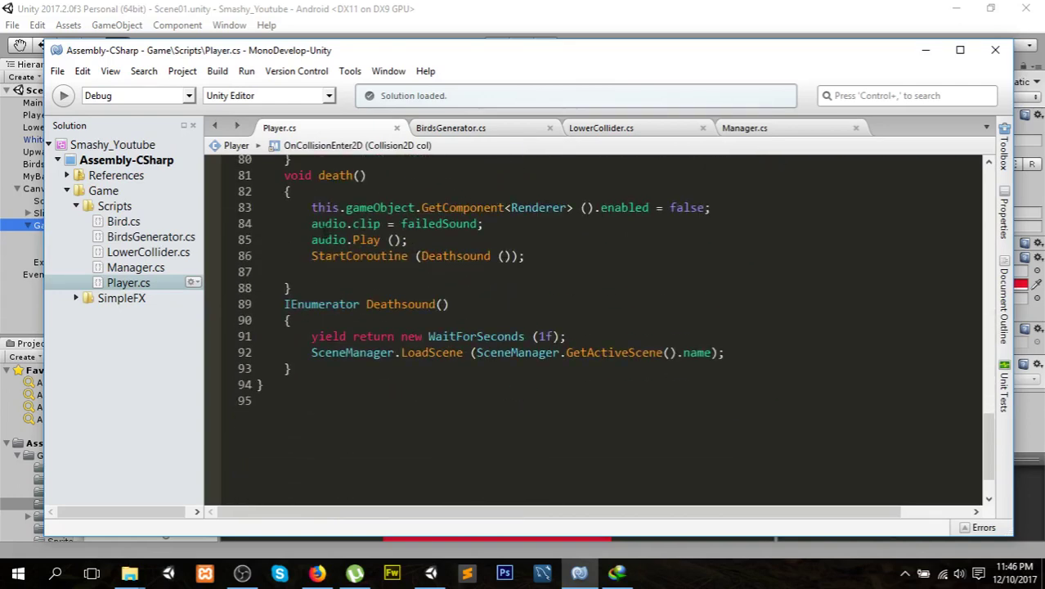
left_click(431, 573)
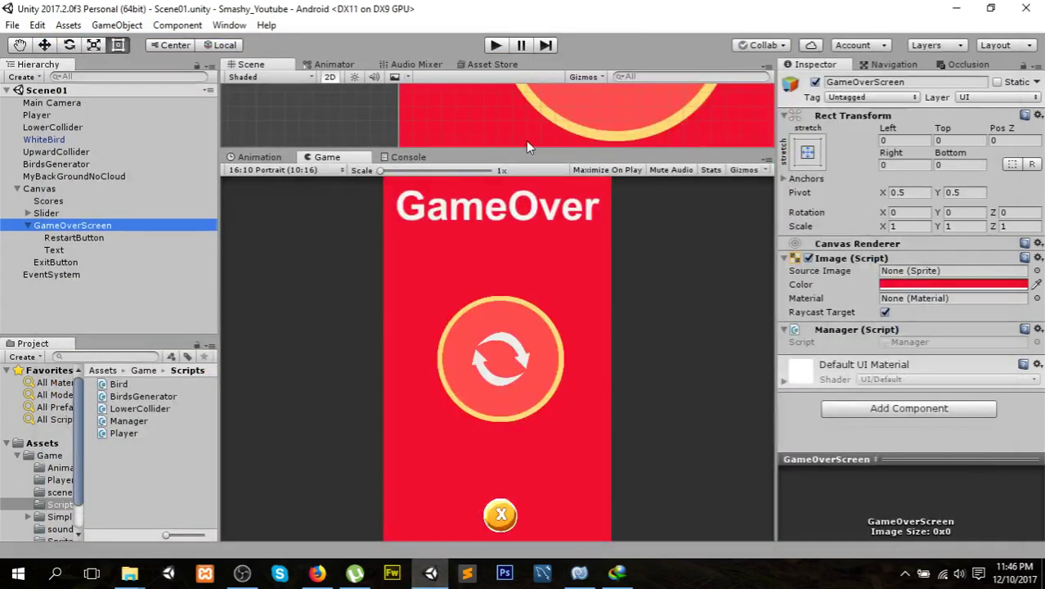
- Hide GameOverScreen, frame LowerCollider in the Scene view, then reselect GameOverScreen
left_click_drag(514, 148, 504, 320)
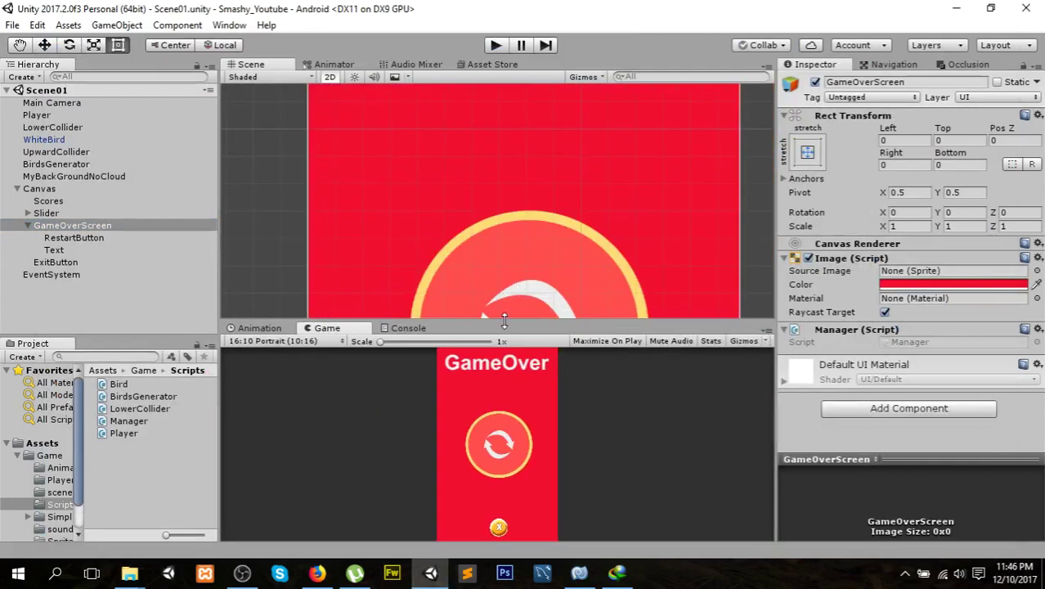
left_click(815, 82)
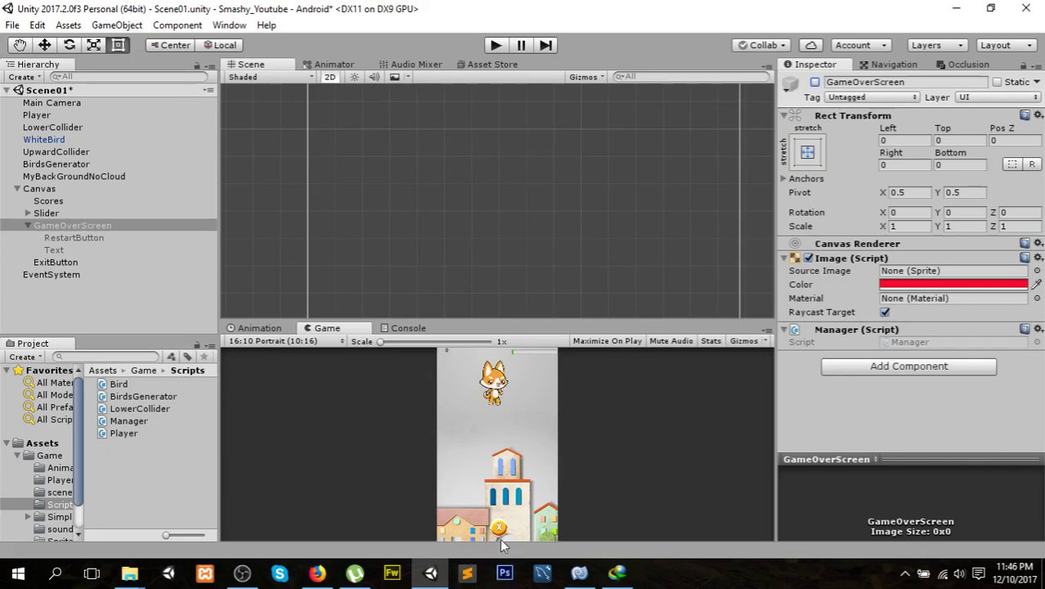
scroll(494, 227, "down", 10)
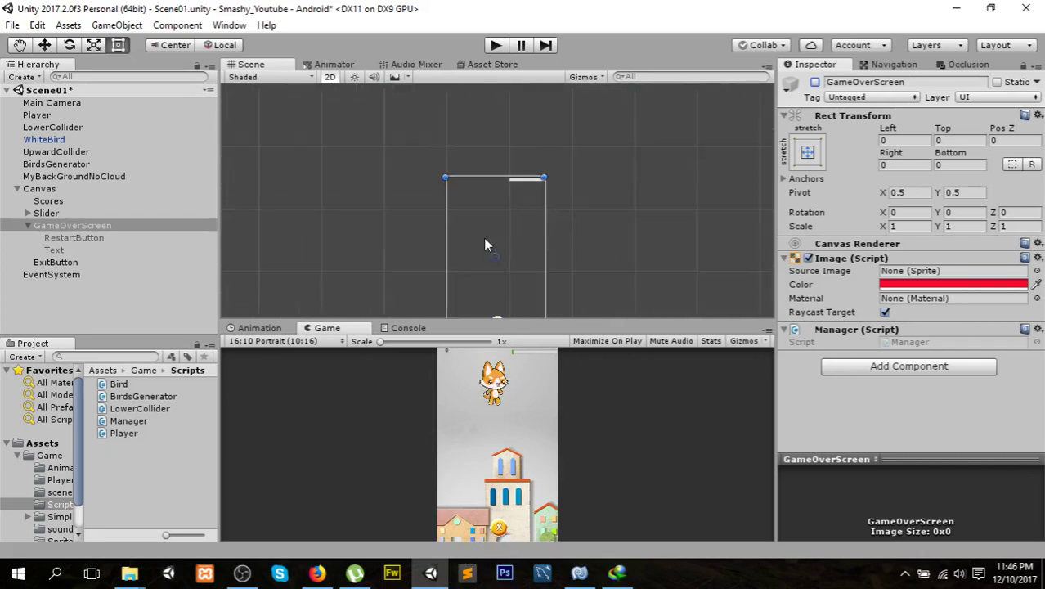
scroll(548, 252, "down", 1)
middle_click_drag(550, 234, 541, 163)
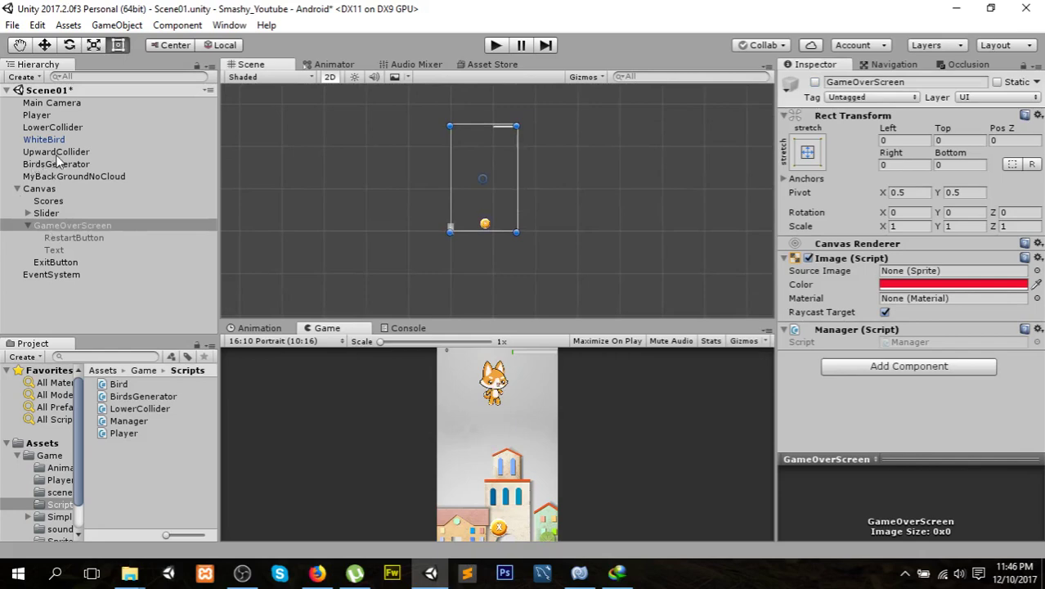
left_click(68, 128)
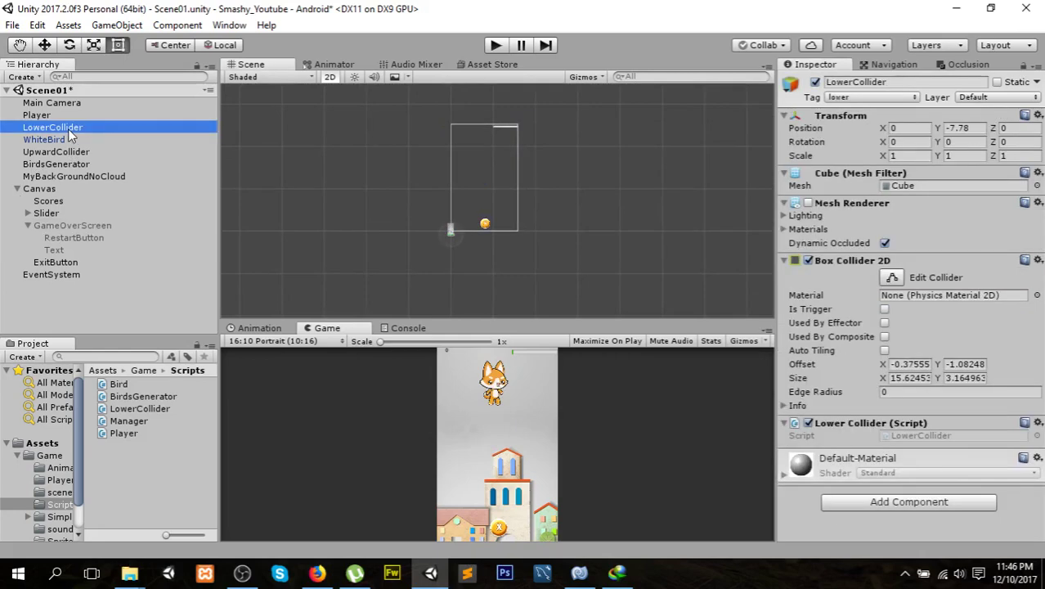
key("f")
scroll(359, 206, "down", 2)
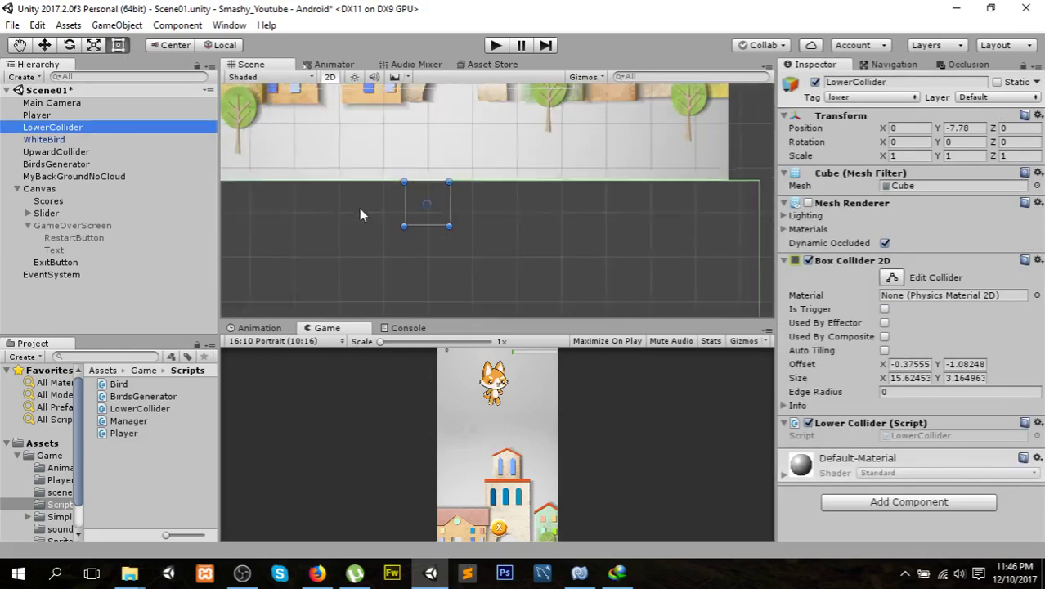
scroll(359, 208, "down", 1)
scroll(359, 208, "down", 3)
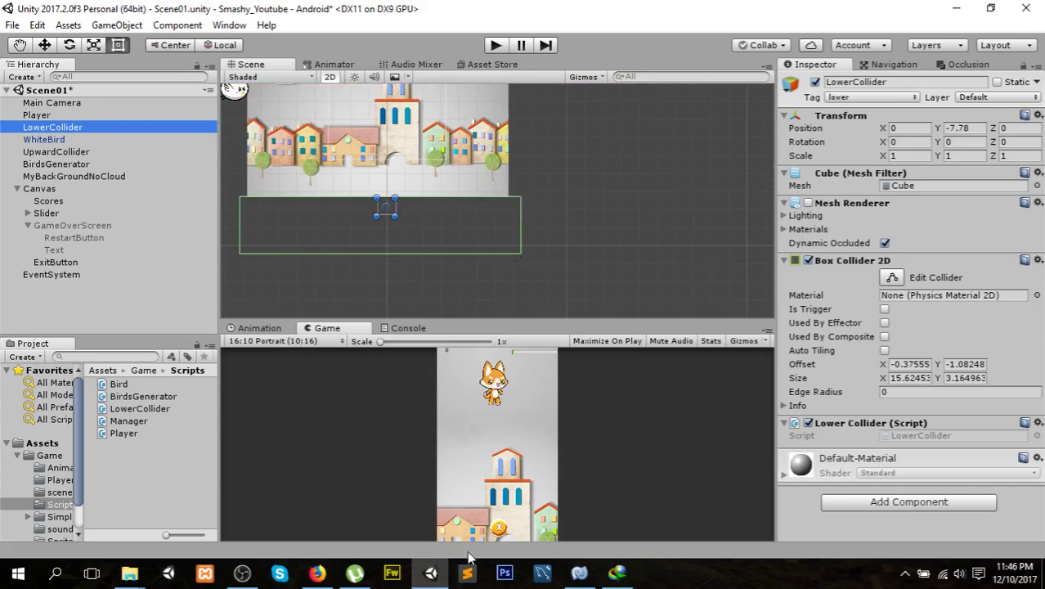
left_click(68, 226)
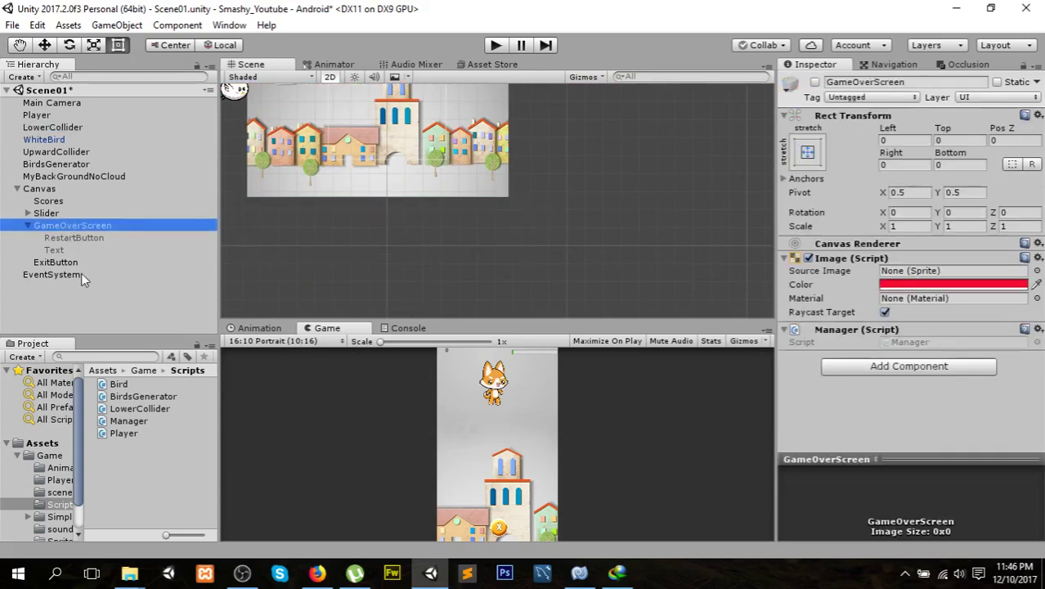
- Move ExitButton under GameOverScreen in the Hierarchy, leaving GameOverScreen enabled
left_click_drag(421, 320, 424, 148)
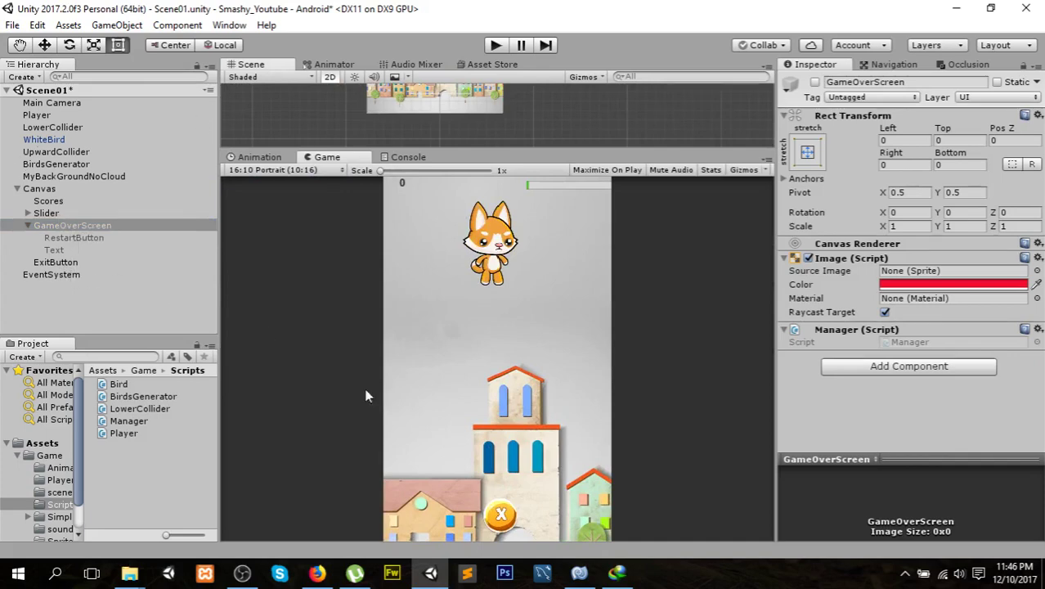
left_click(814, 82)
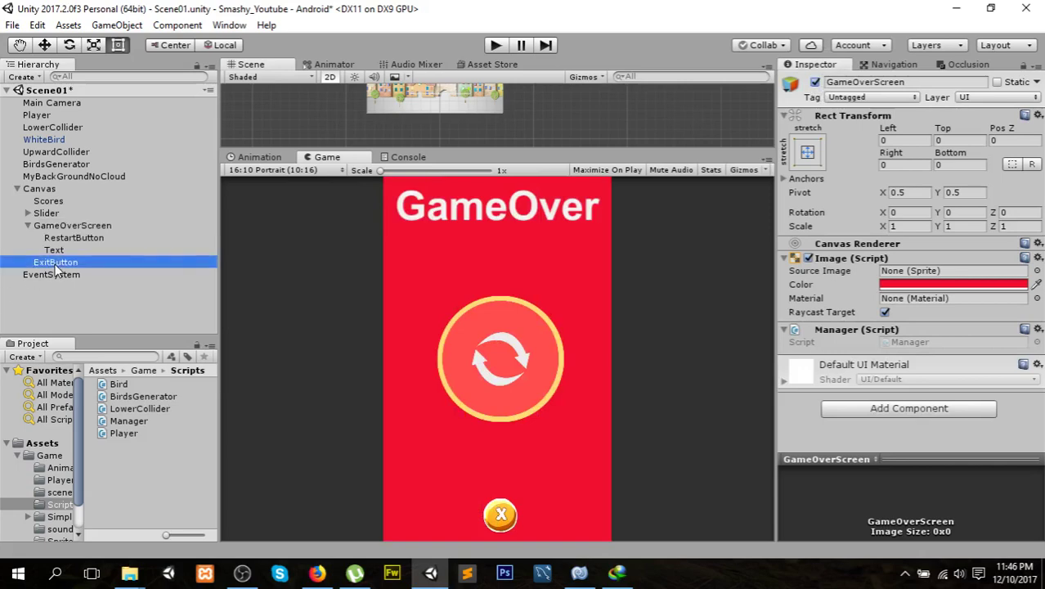
left_click_drag(54, 261, 78, 233)
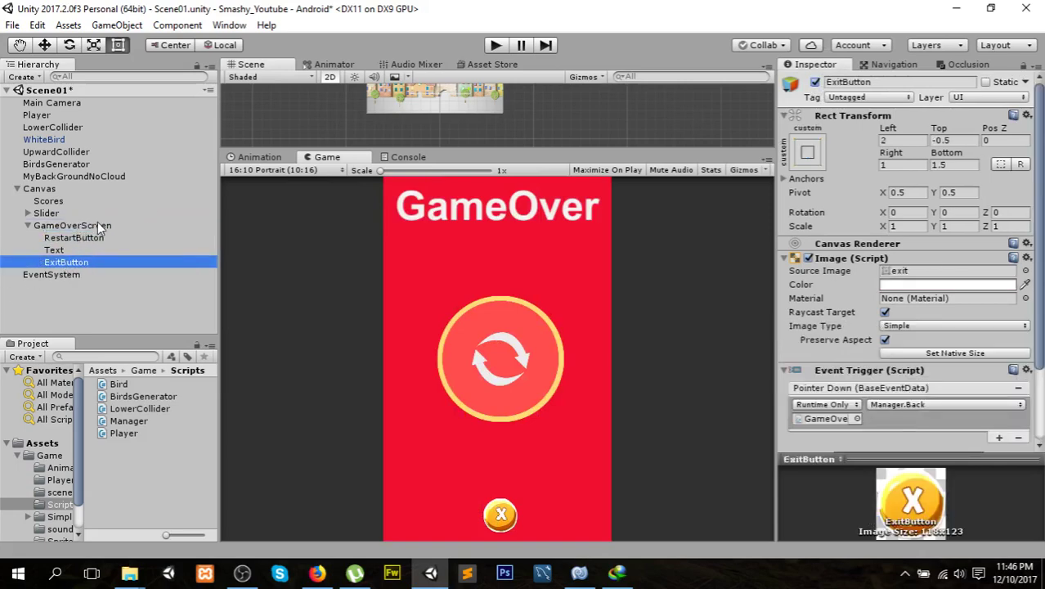
left_click(98, 226)
left_click(814, 82)
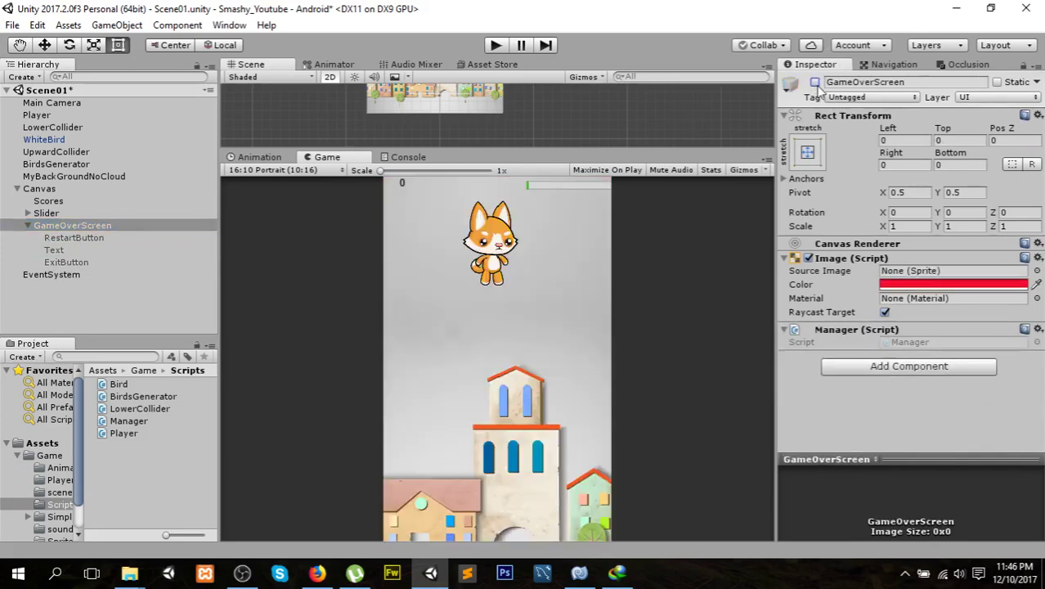
left_click(814, 81)
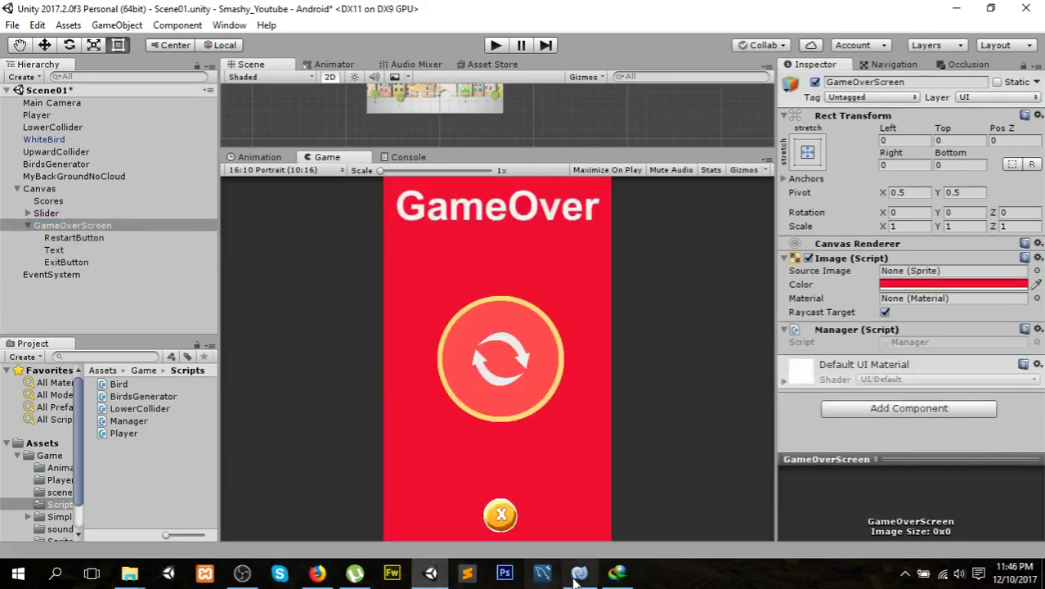
- Add a public GameObject GameOver field declaration near the top of Player.cs
mouse_move(578, 573)
left_click(575, 544)
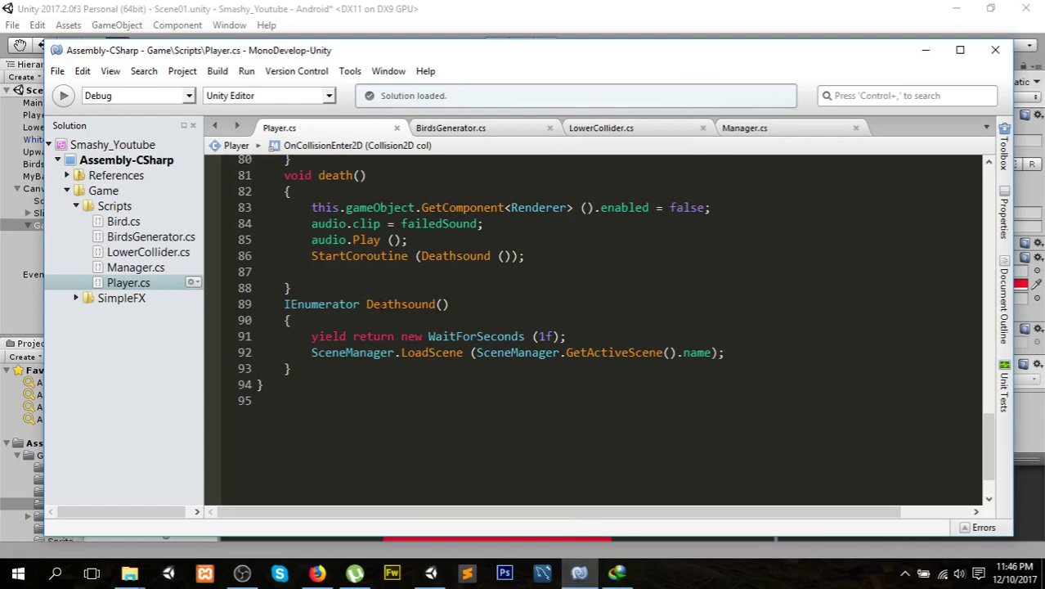
scroll(381, 305, "up", 6)
scroll(382, 305, "up", 4)
scroll(381, 305, "up", 10)
scroll(381, 305, "up", 4)
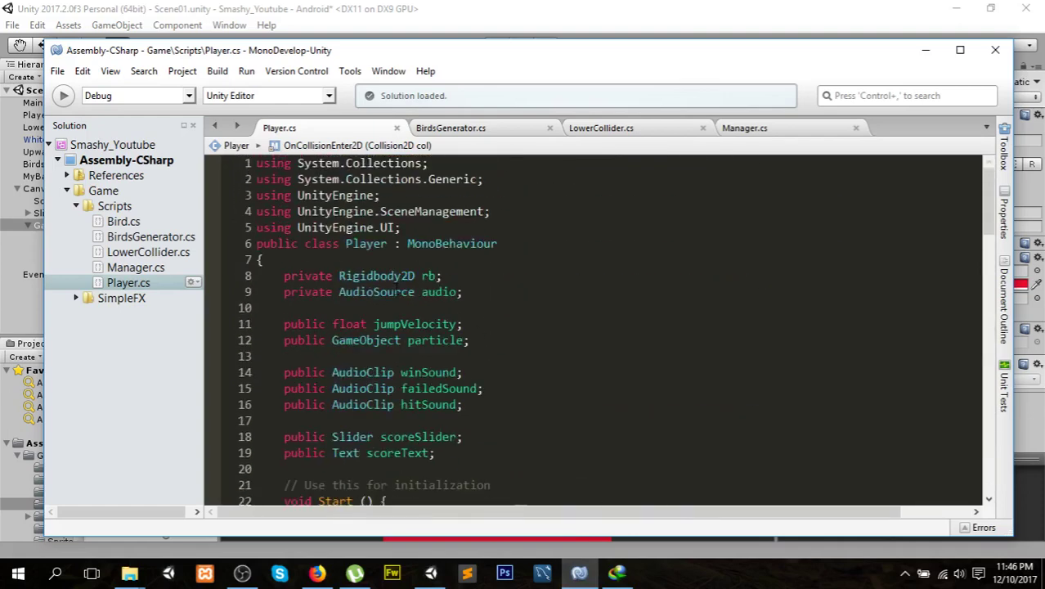
scroll(398, 292, "down", 5)
scroll(368, 290, "up", 1)
left_click(340, 286)
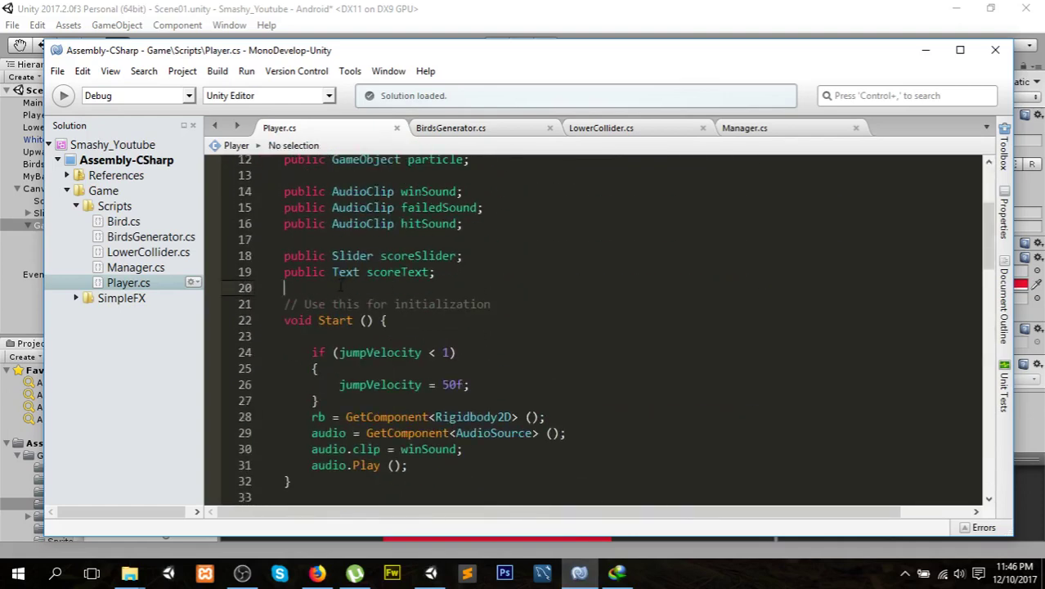
key("Return")
type("p")
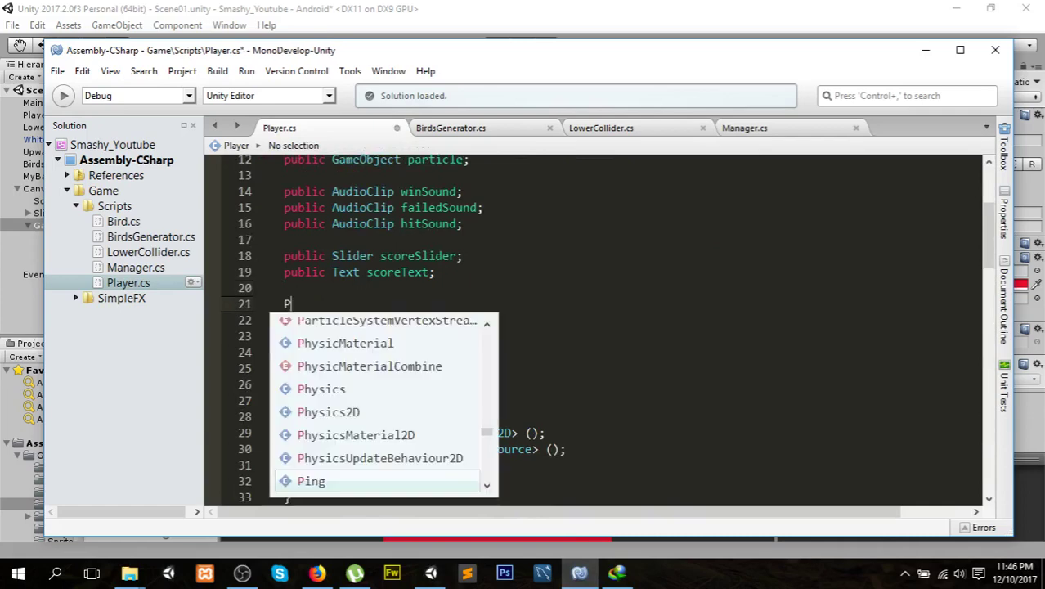
type("ublic Gam")
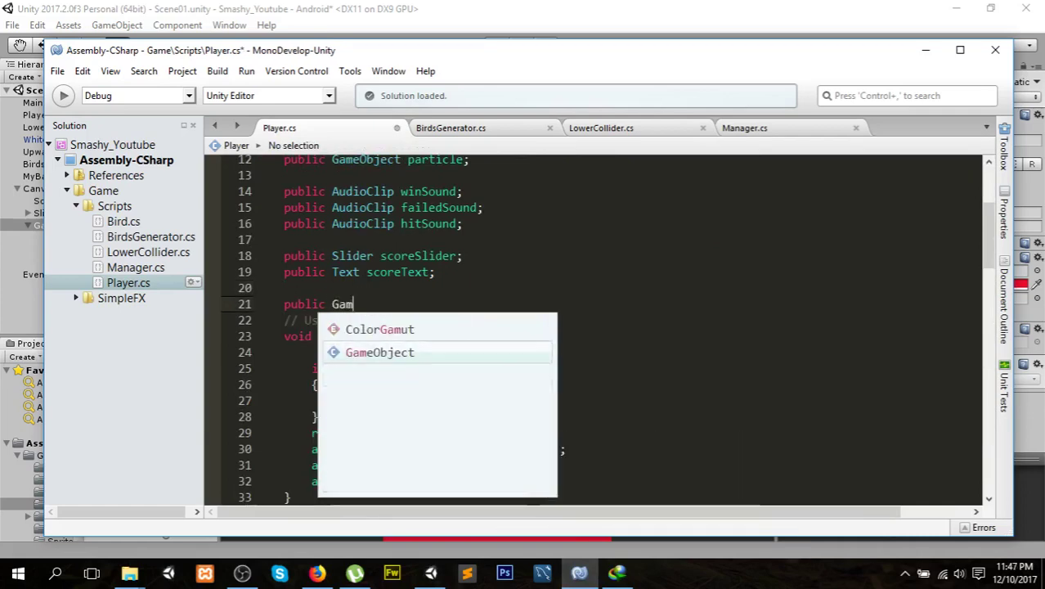
type("e")
key("Return")
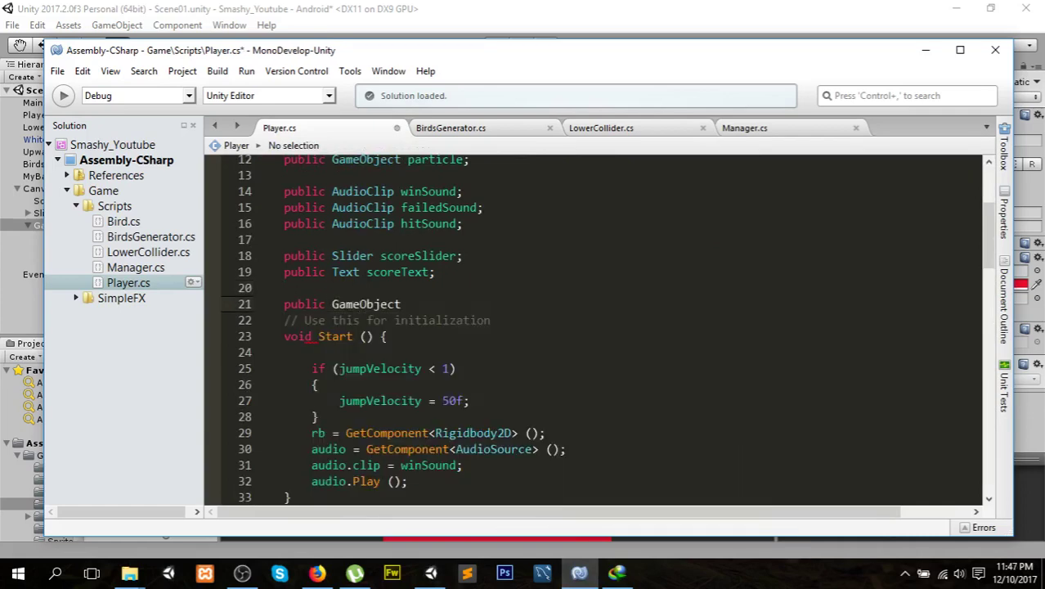
type("GameO")
type("ver;")
left_click(430, 304)
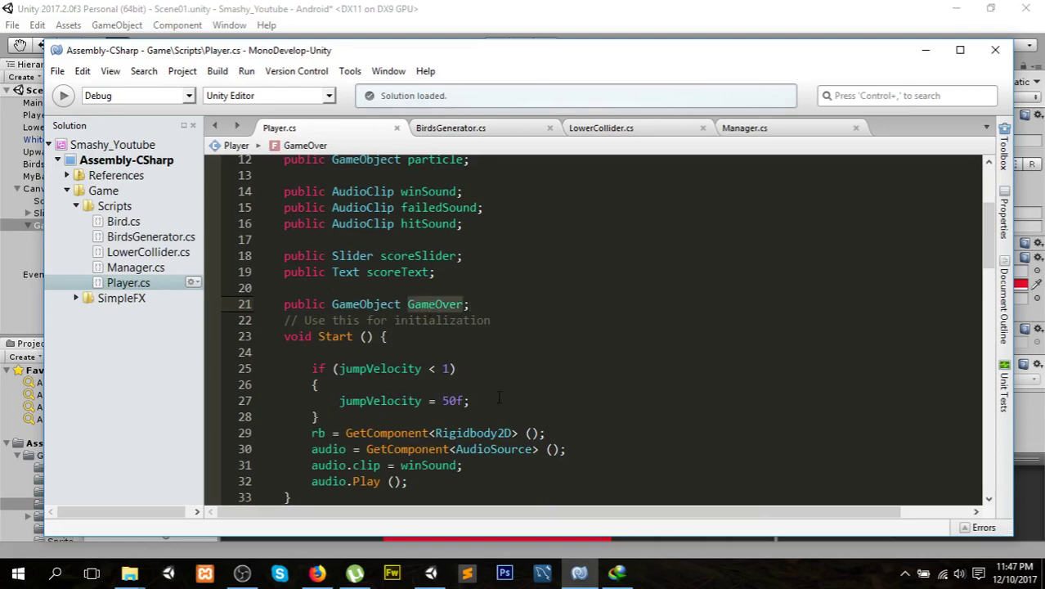
- Open a new first line in death(), undoing an accidental Back() method paste
scroll(498, 398, "down", 2)
scroll(495, 389, "down", 7)
scroll(486, 376, "down", 3)
scroll(478, 359, "down", 7)
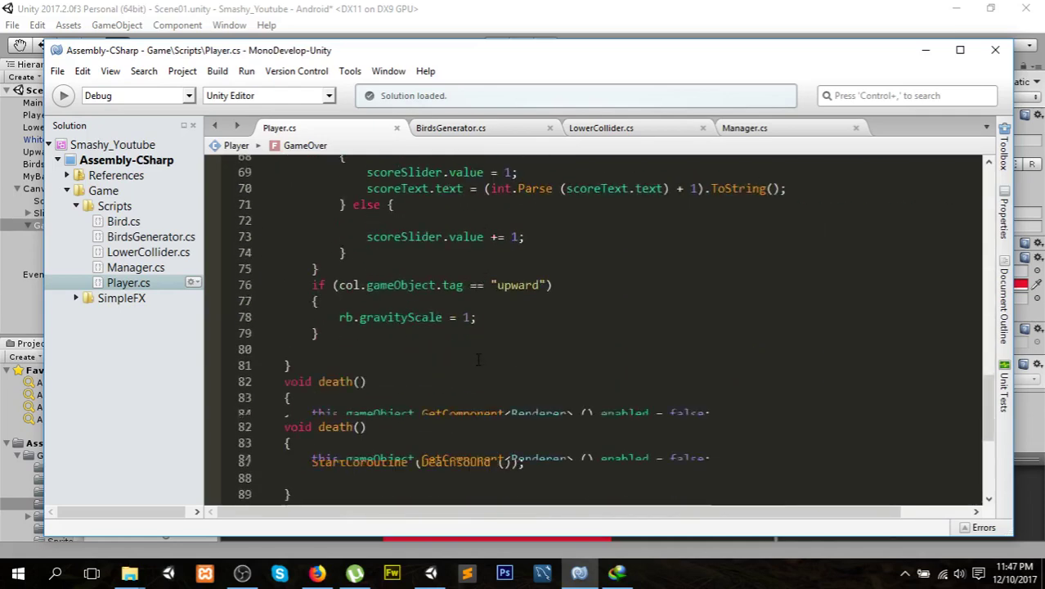
scroll(473, 358, "down", 3)
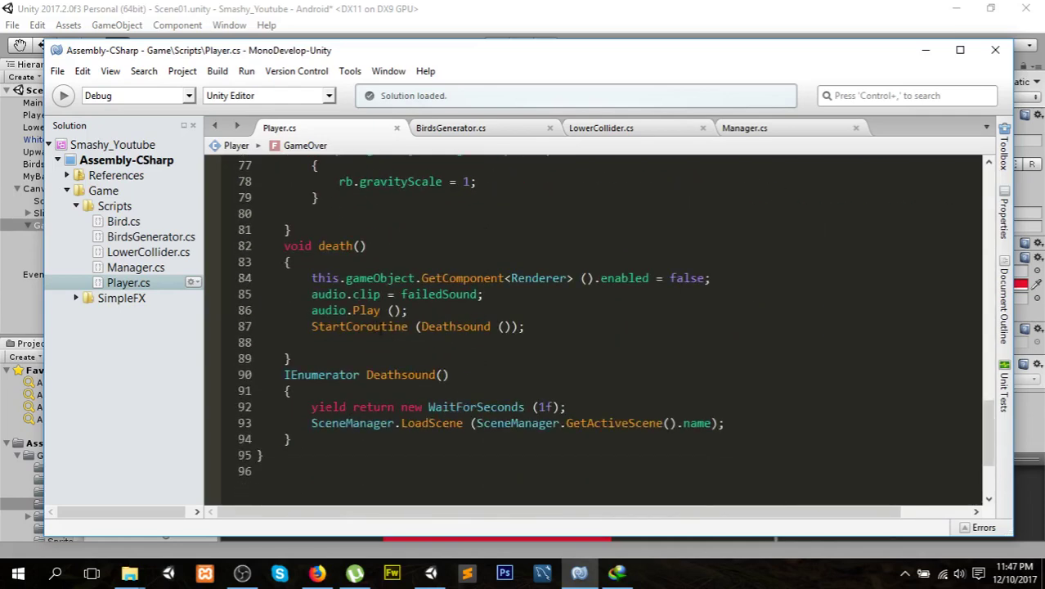
left_click(442, 312)
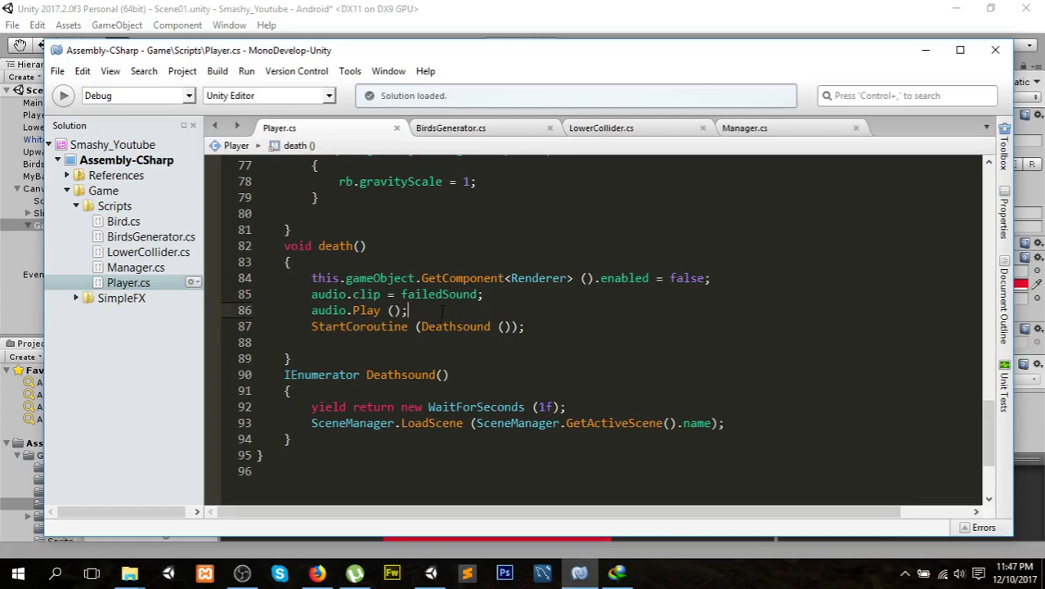
key("Up")
key("Up")
key("Up")
key("Return")
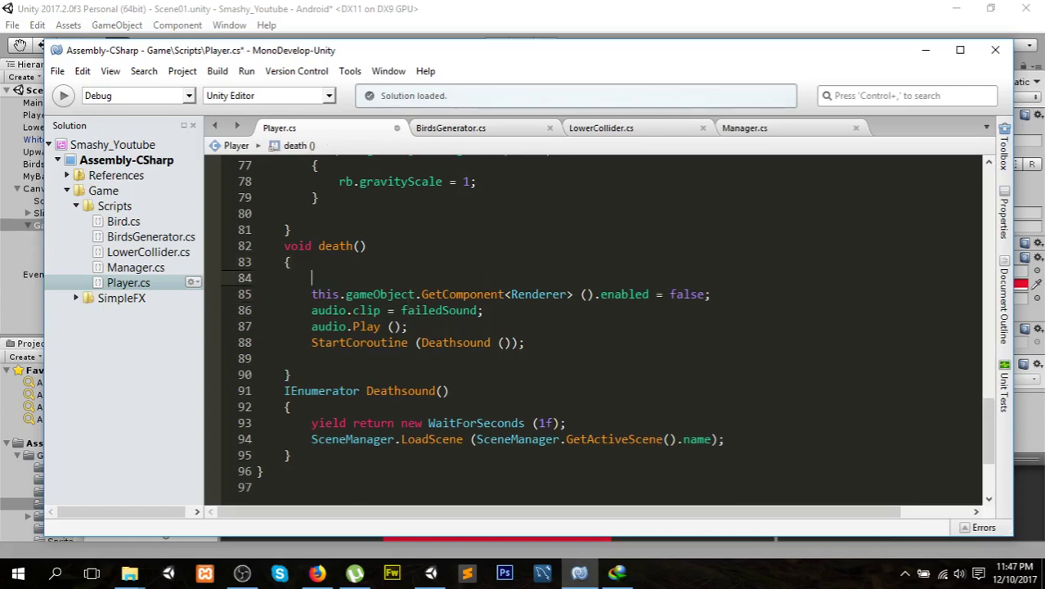
type("public void Back() \t\t{ \t\t\tSceneManager.LoadScene (0); \t\t}")
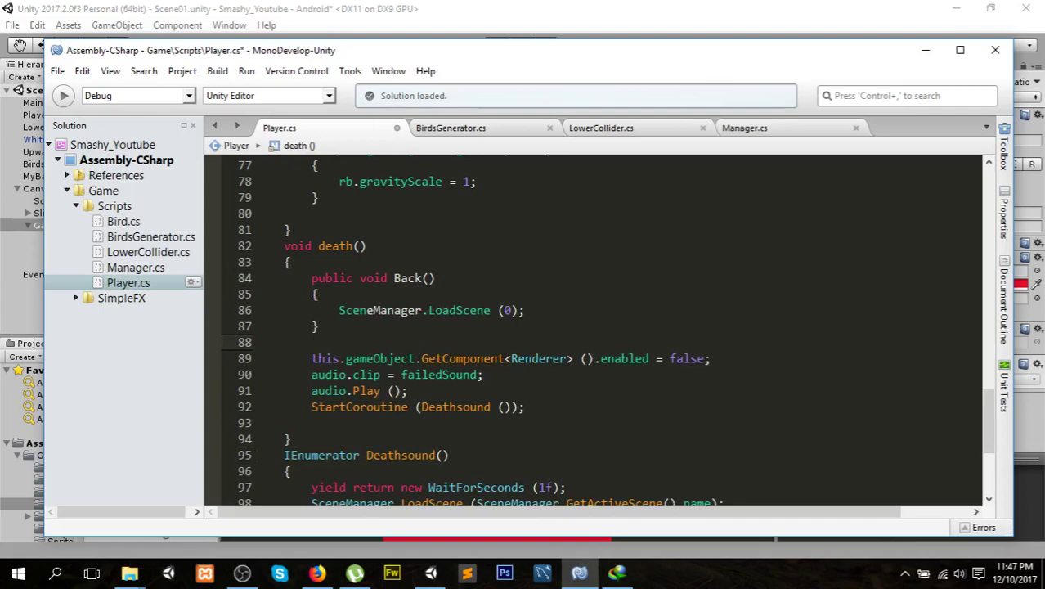
key("ctrl+z")
key("Return")
- Write GameOver.SetActive (true); on that line and save Player.cs
type("Ga")
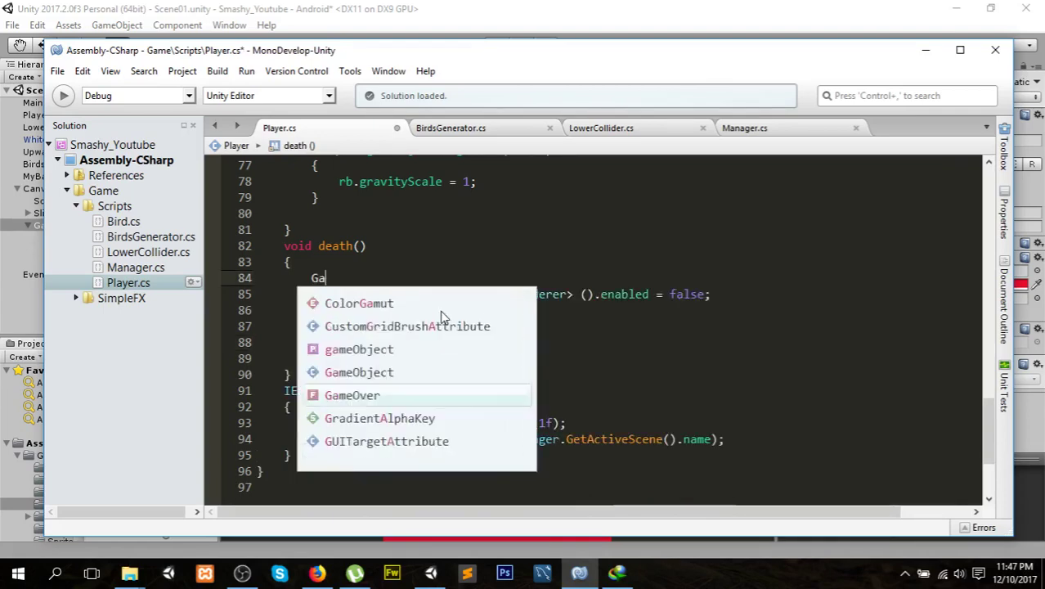
type("me")
key("Return")
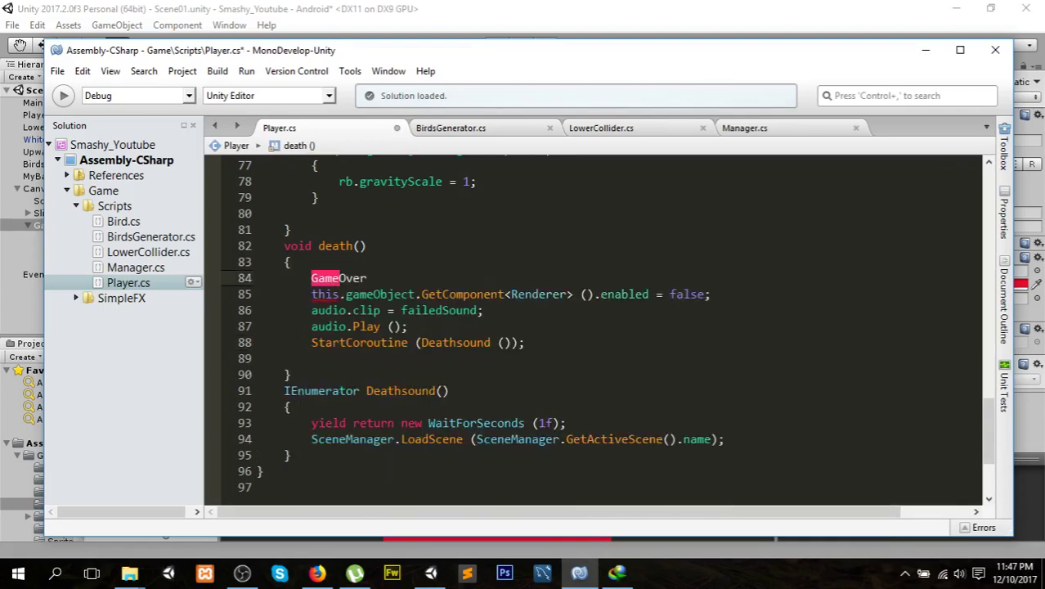
type(".set")
key("Return")
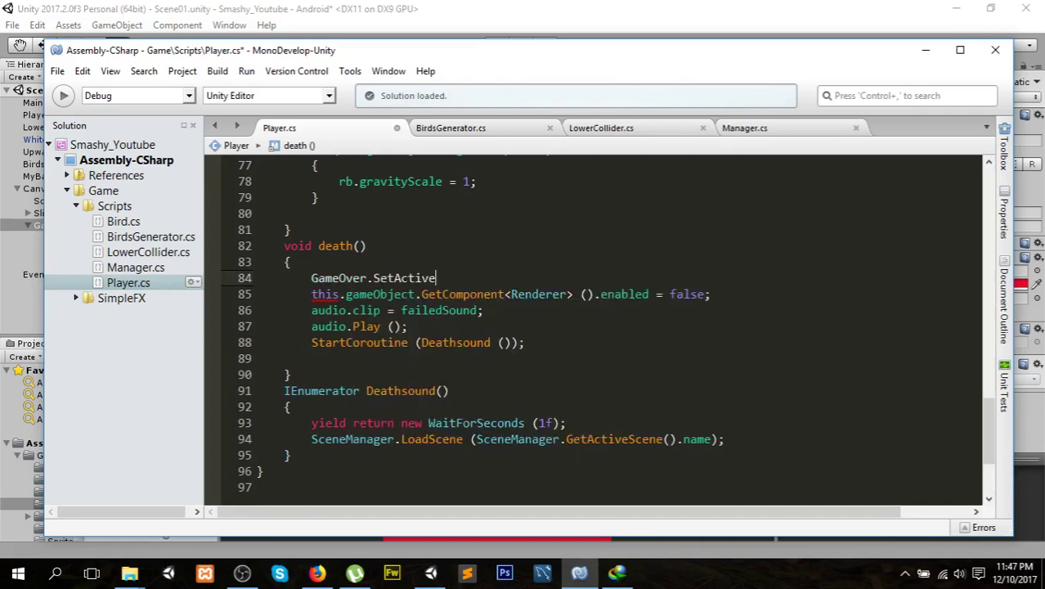
type("()")
type("true)")
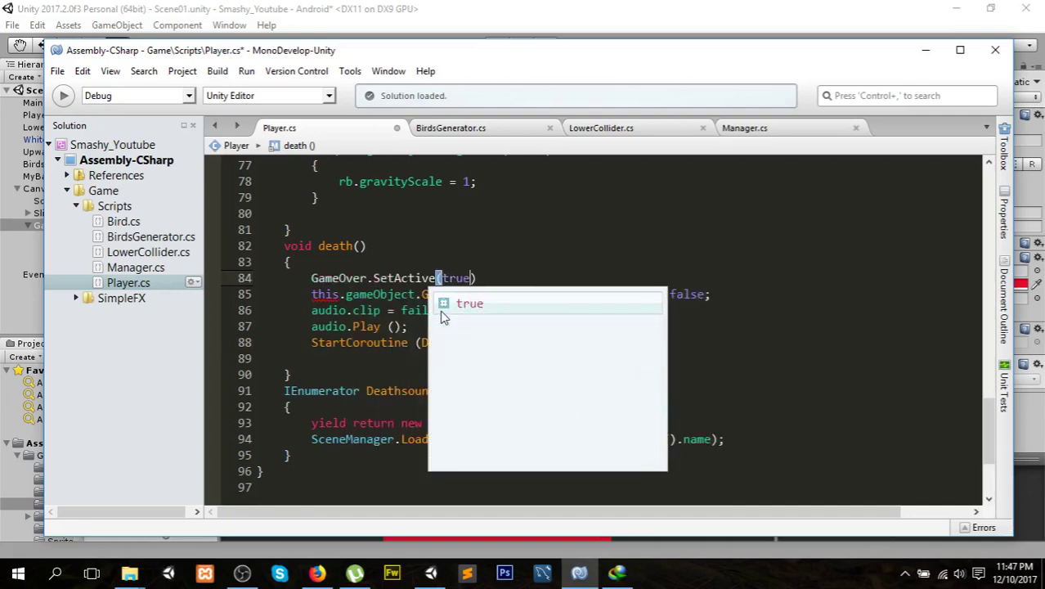
key("Return")
type(");")
key("ctrl+s")
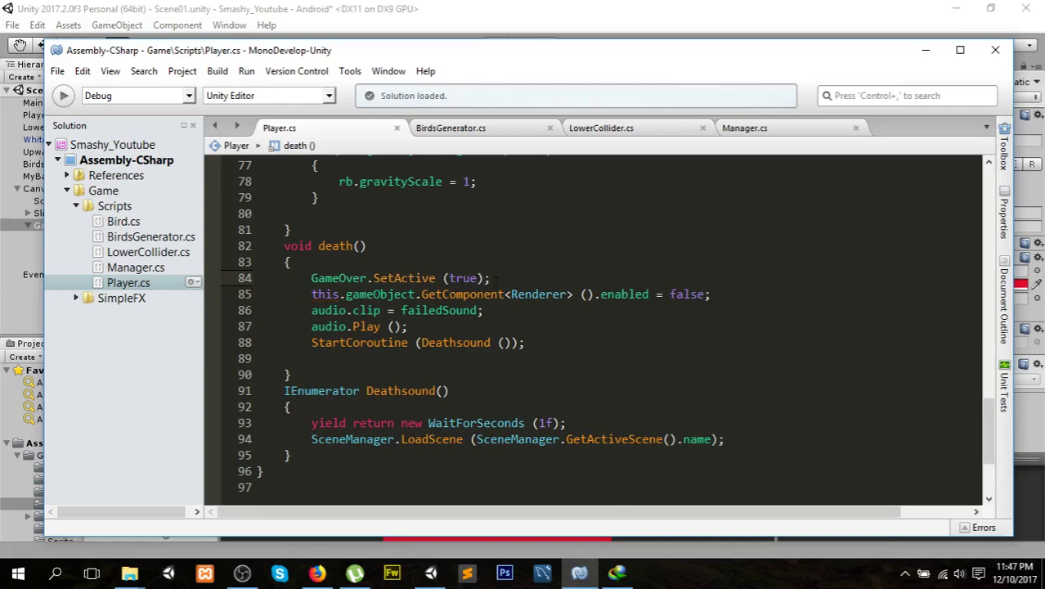
- Insert GameOver.SetActive (false); as the first line of Start() and save Player.cs
scroll(453, 276, "up", 5)
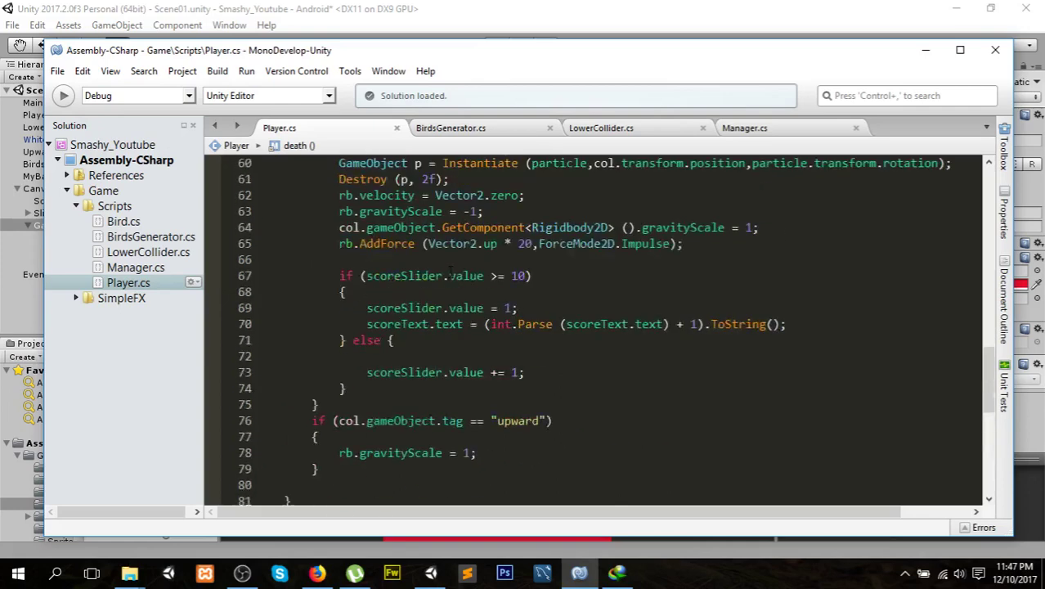
scroll(446, 275, "up", 5)
scroll(438, 272, "up", 9)
scroll(430, 270, "up", 7)
scroll(427, 270, "down", 5)
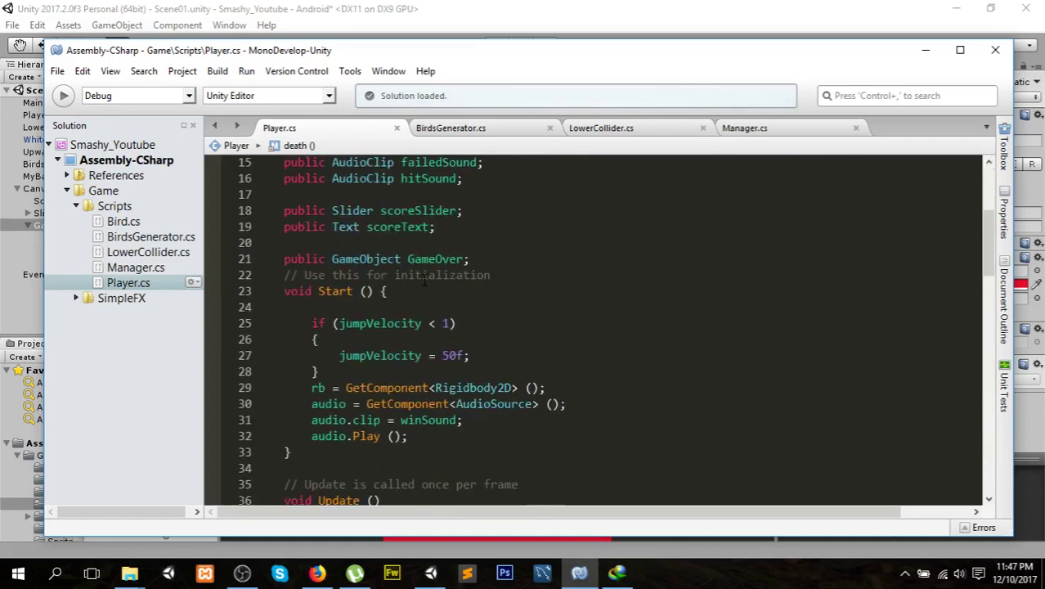
left_click(342, 308)
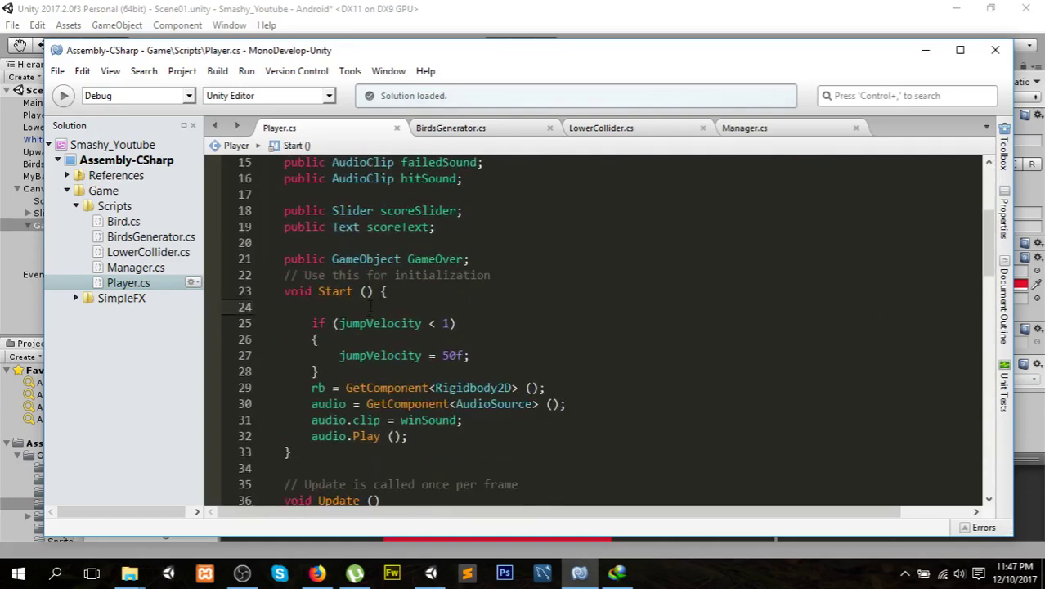
type("Gam")
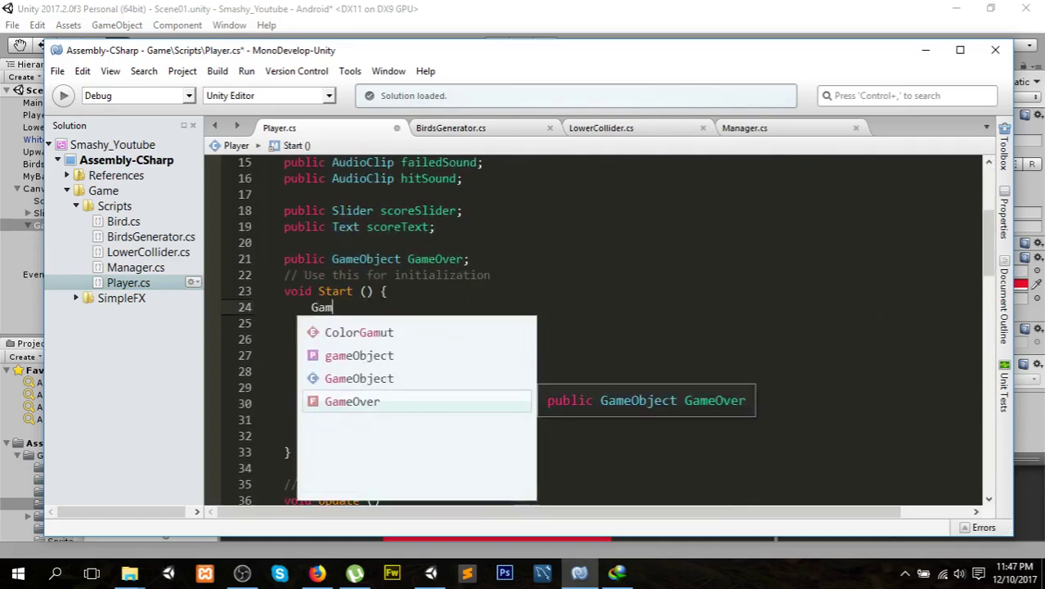
key("Return")
type(".set")
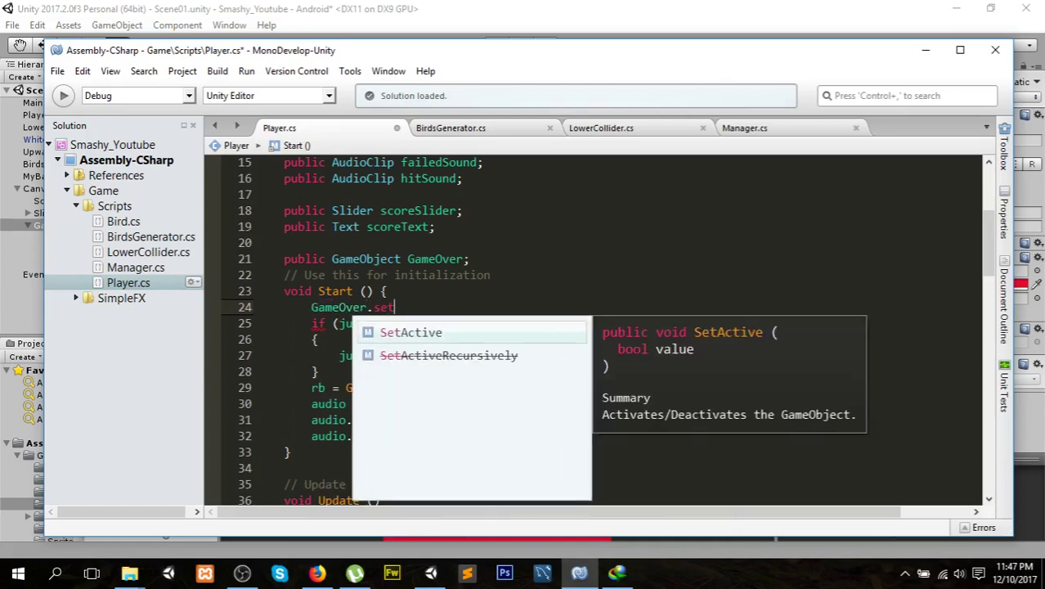
key("Return")
type("()f")
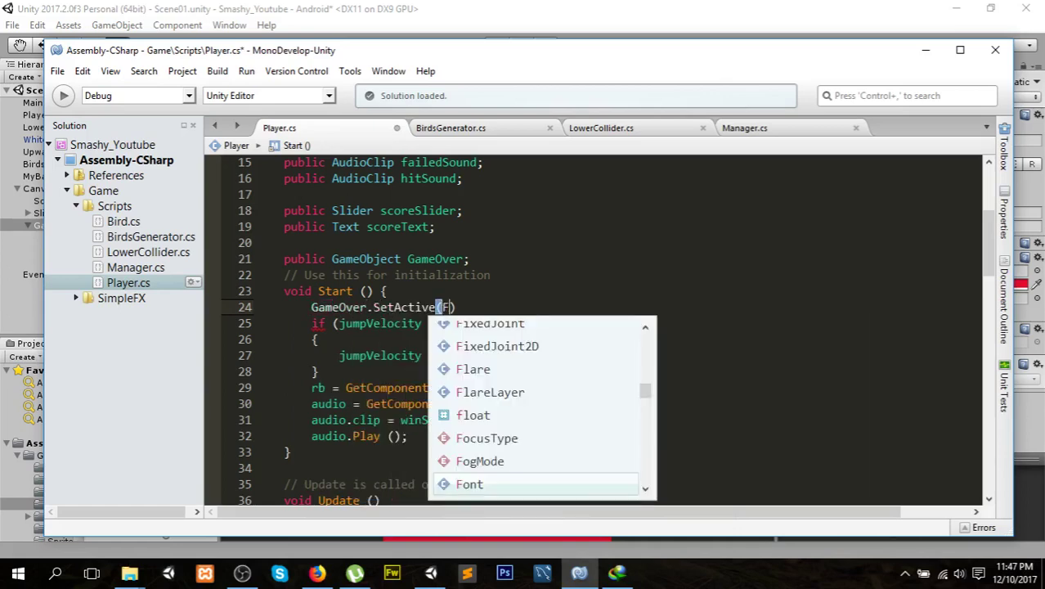
type("a")
key("BackSpace")
key("BackSpace")
type("false")
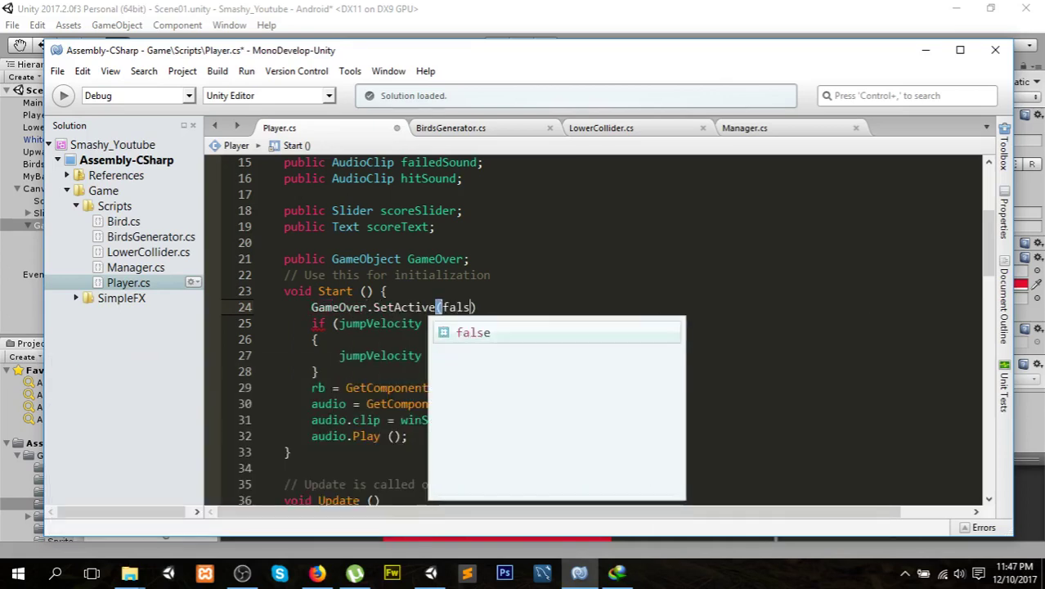
type(");")
key("ctrl+s")
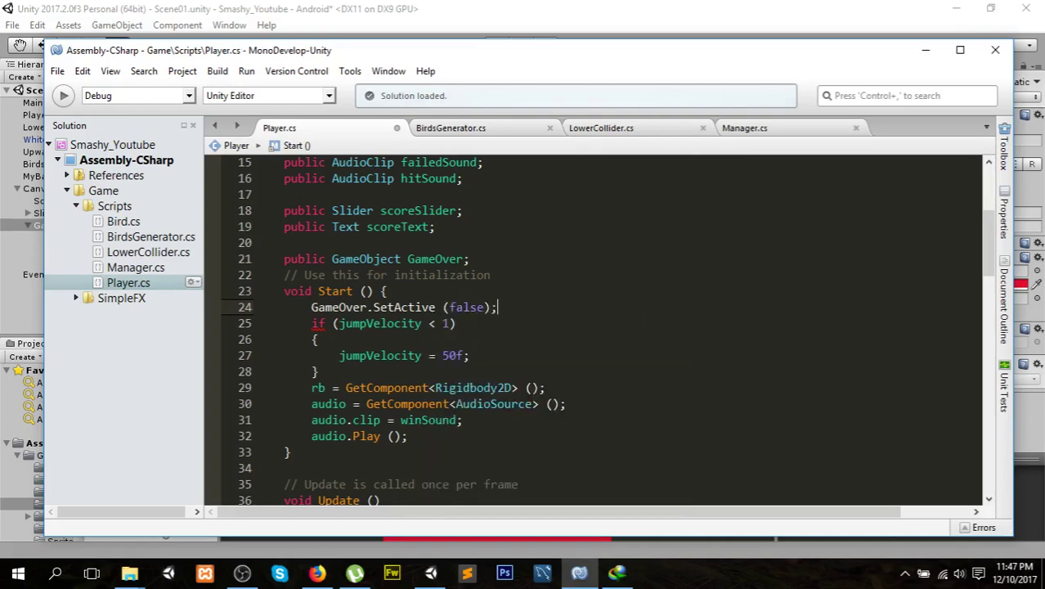
- Select Player, drag GameOverScreen into its Game Over field, and enter Play mode
left_click(543, 10)
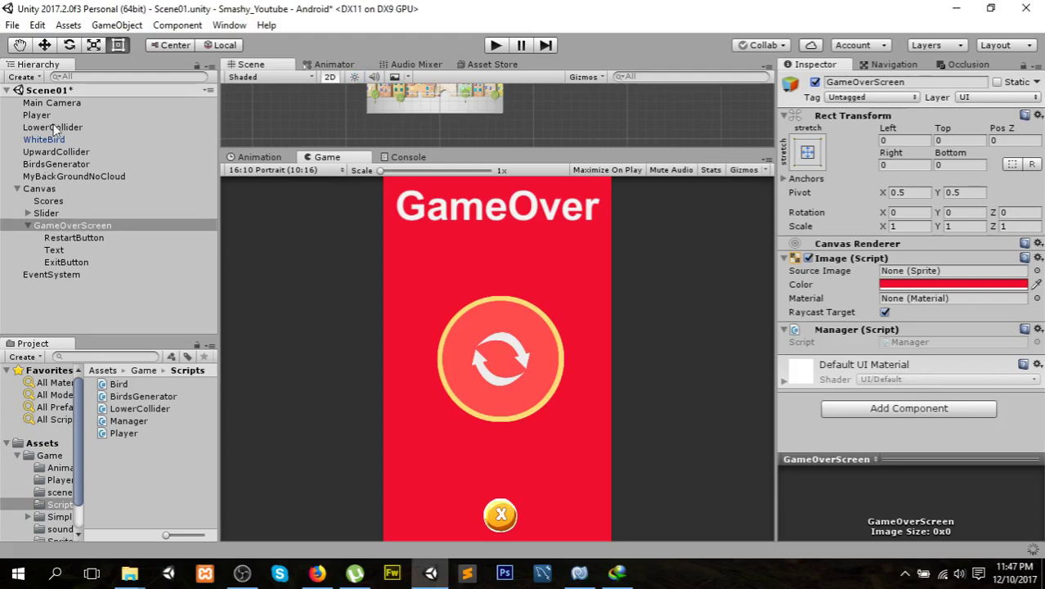
left_click(40, 116)
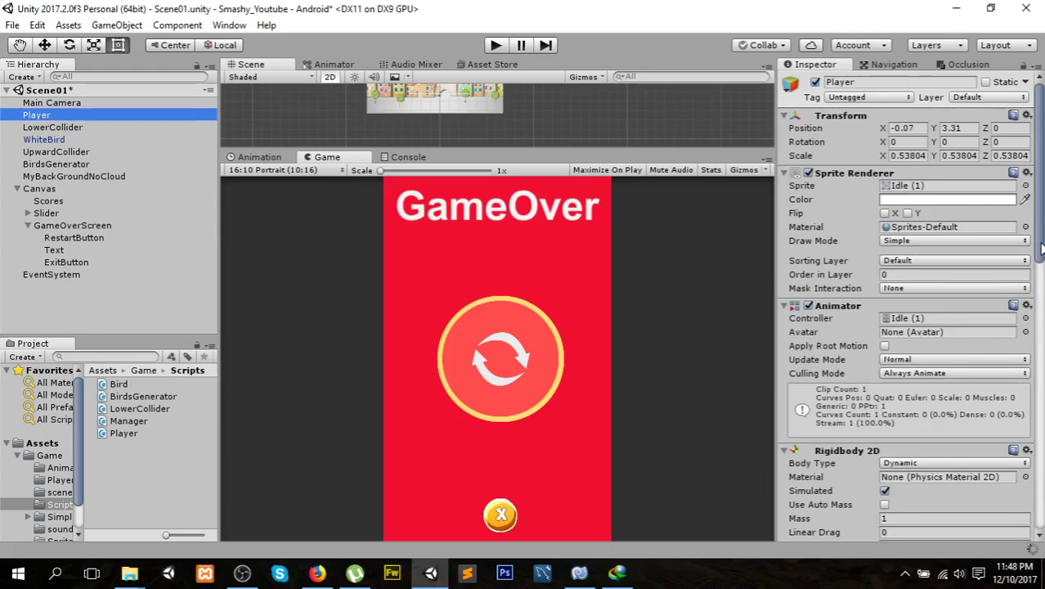
left_click(1017, 261)
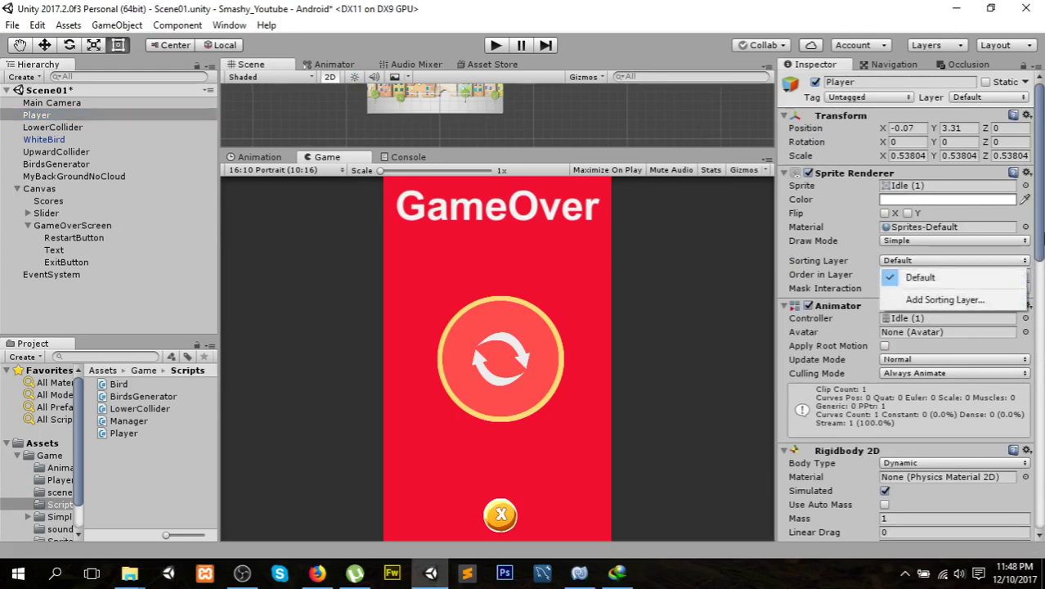
left_click(1039, 233)
left_click(1037, 319)
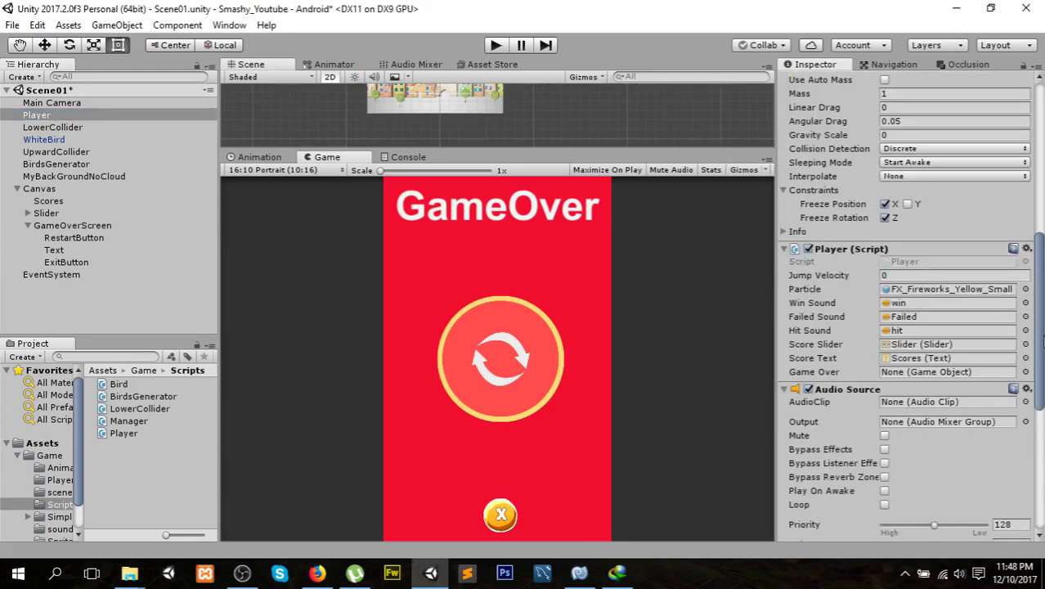
left_click_drag(1041, 344, 1041, 378)
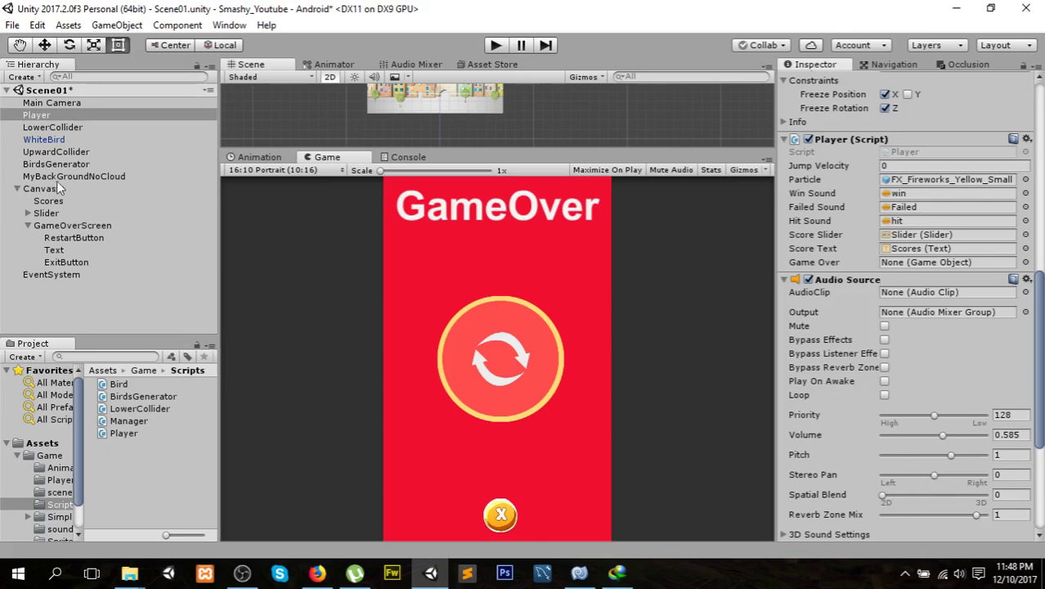
left_click_drag(63, 226, 912, 264)
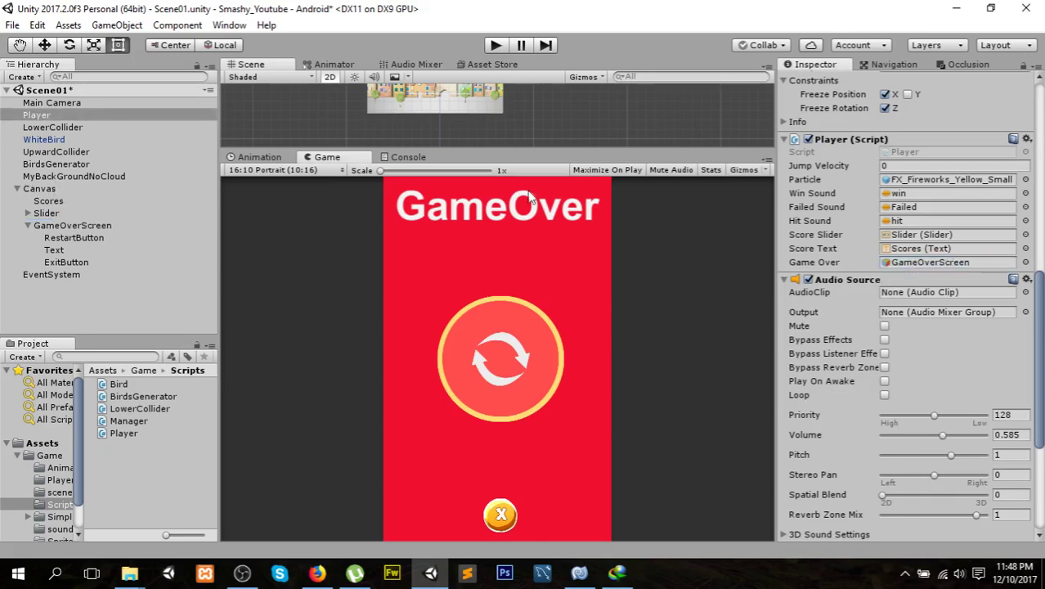
left_click(496, 46)
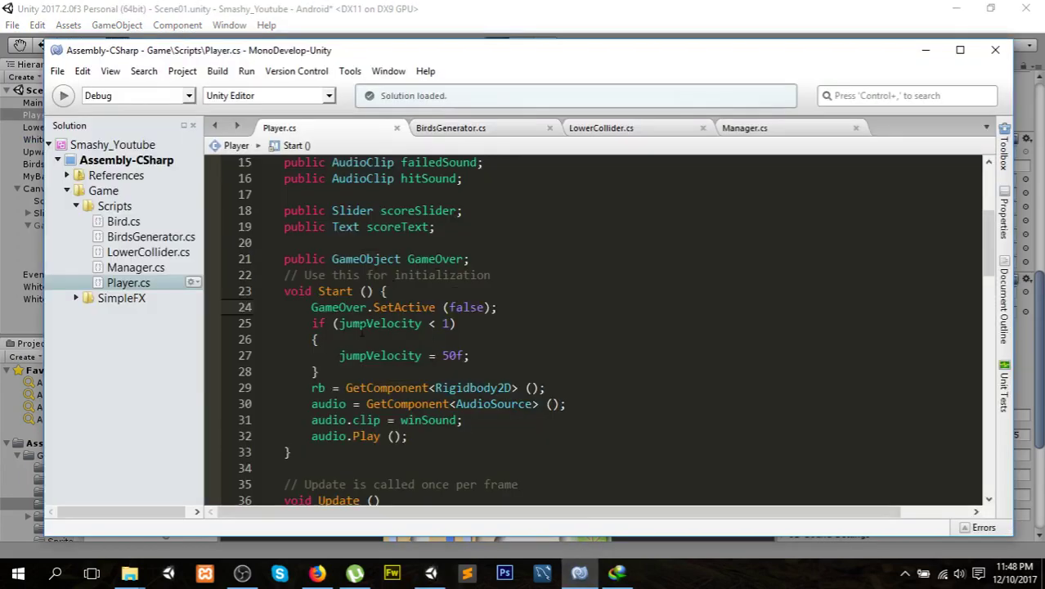
- Play until the cat smashes into GameOver while watching GameOverScreen, then restart and return to Player.cs
left_click_drag(311, 306, 507, 301)
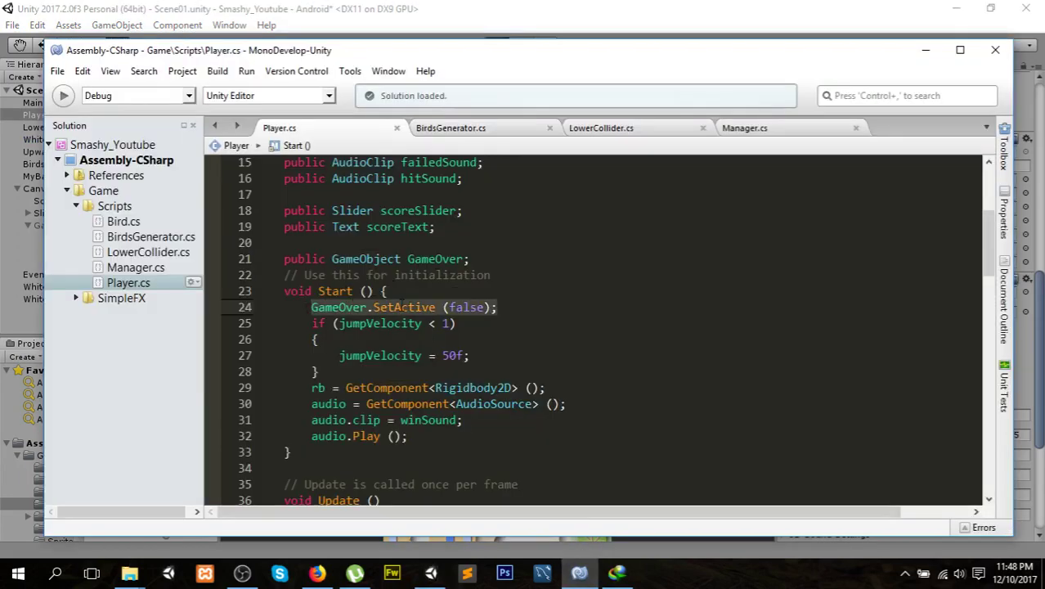
left_click(496, 7)
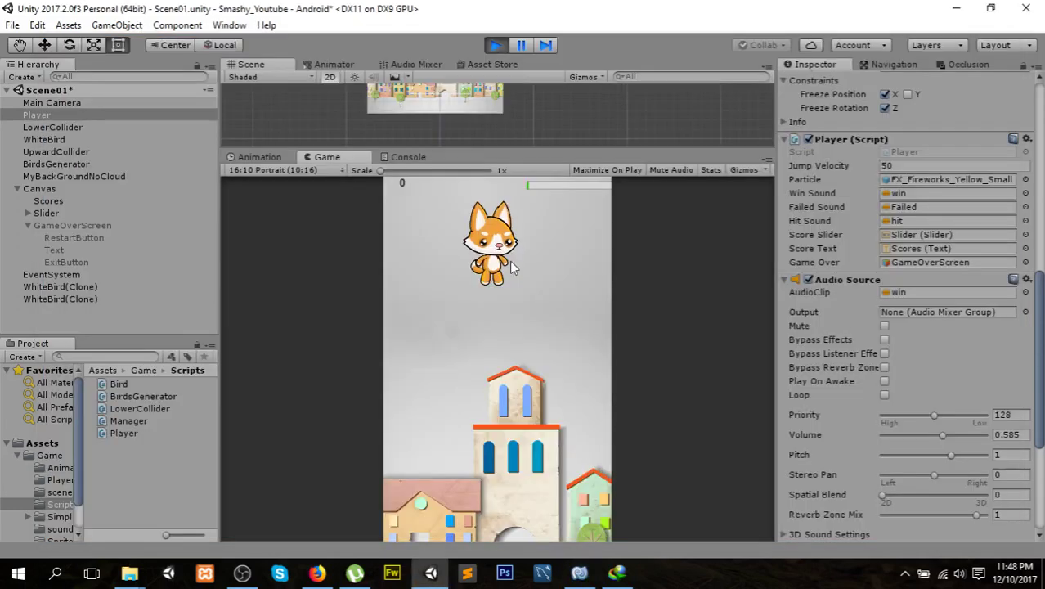
left_click(77, 226)
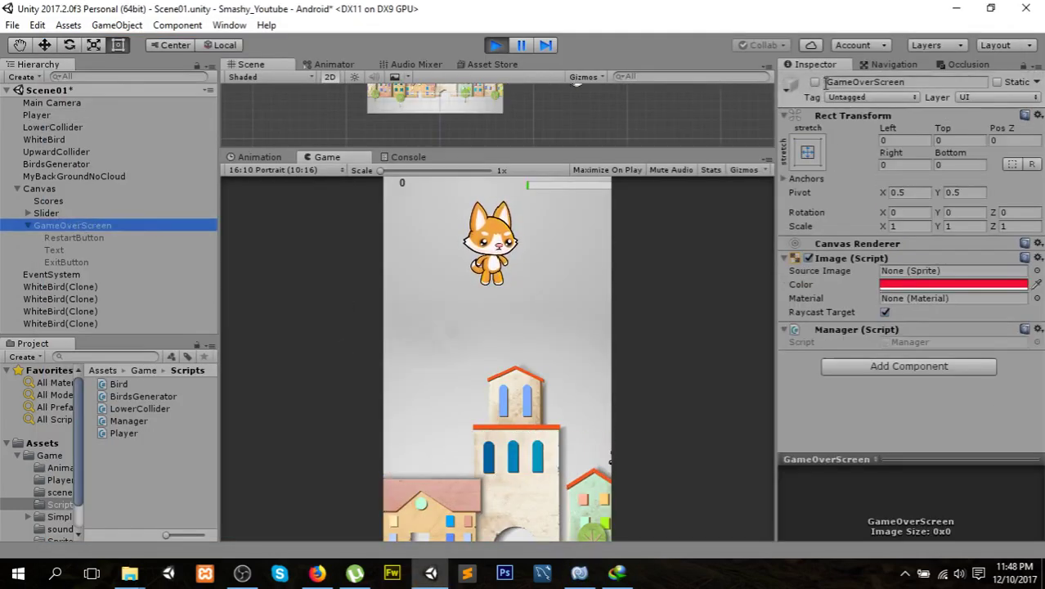
left_click(501, 361)
left_click(503, 362)
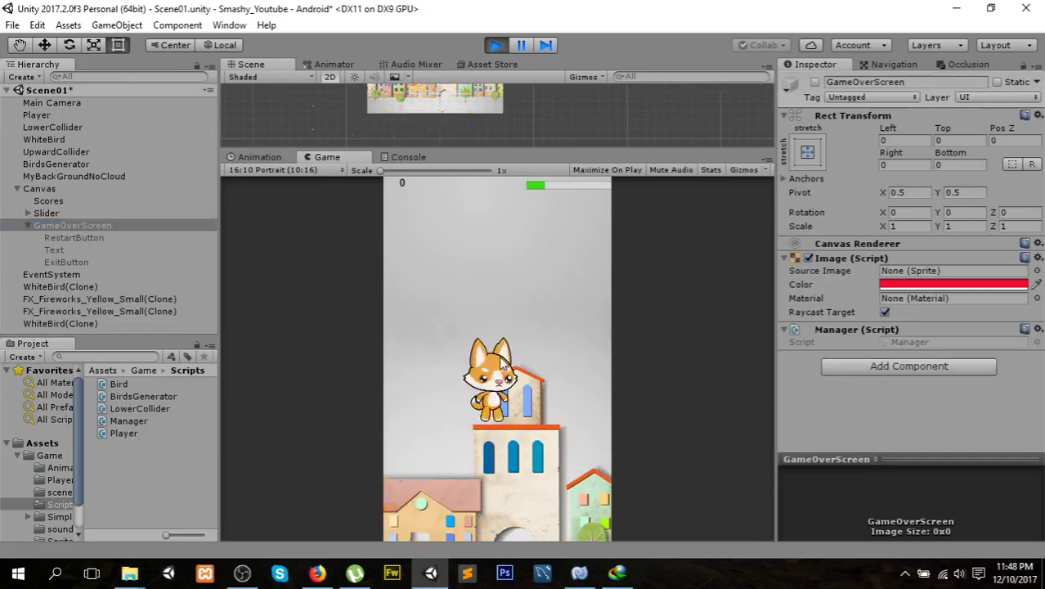
left_click(531, 416)
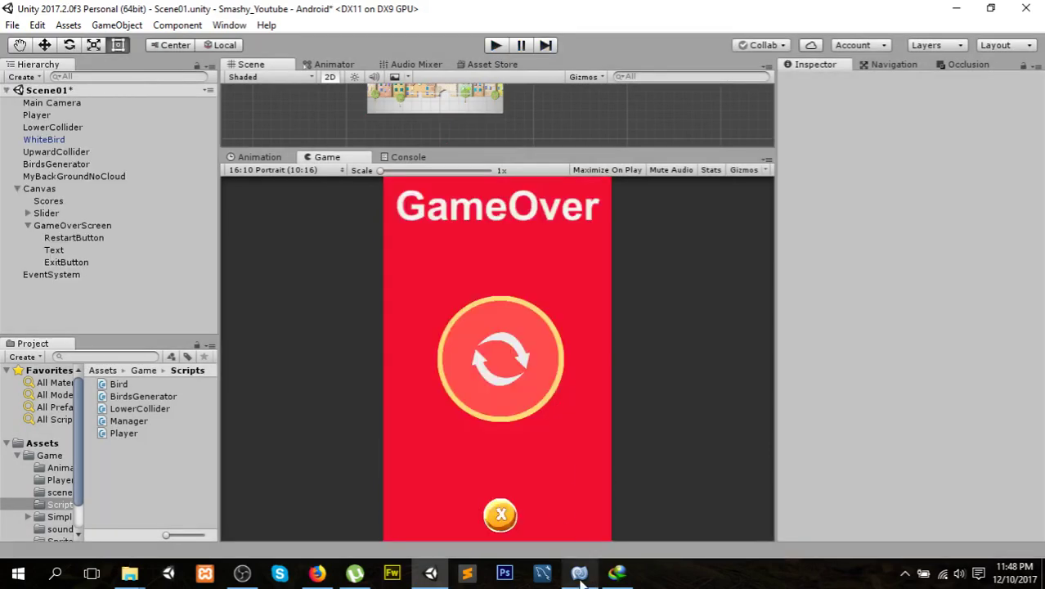
left_click(579, 572)
- Prefix line 94's SceneManager.LoadScene with //, save Player.cs, and rerun the game in Unity
scroll(444, 442, "down", 4)
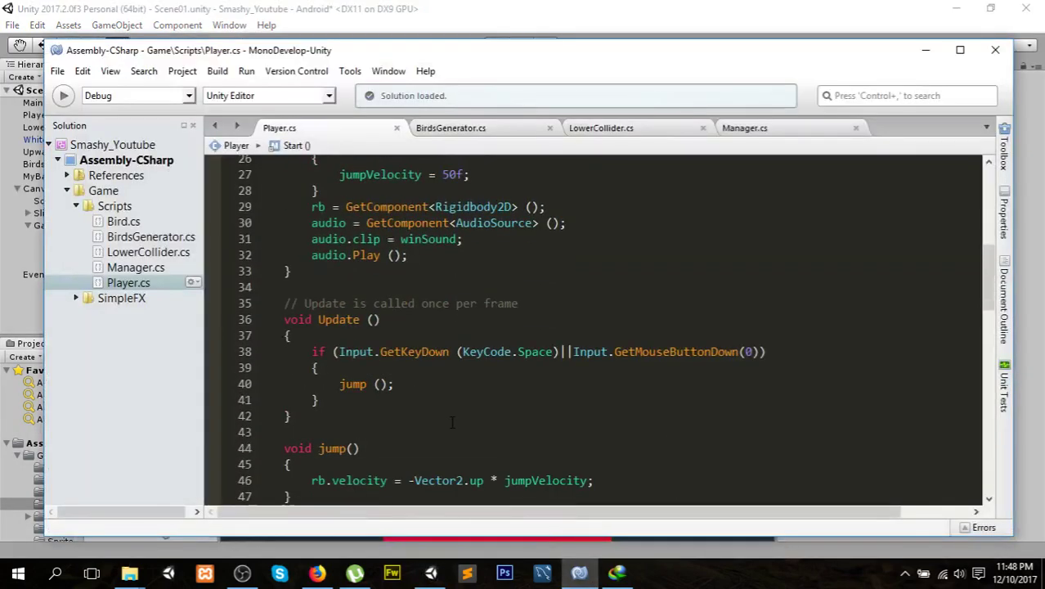
scroll(443, 442, "down", 6)
scroll(444, 443, "down", 7)
scroll(411, 406, "down", 4)
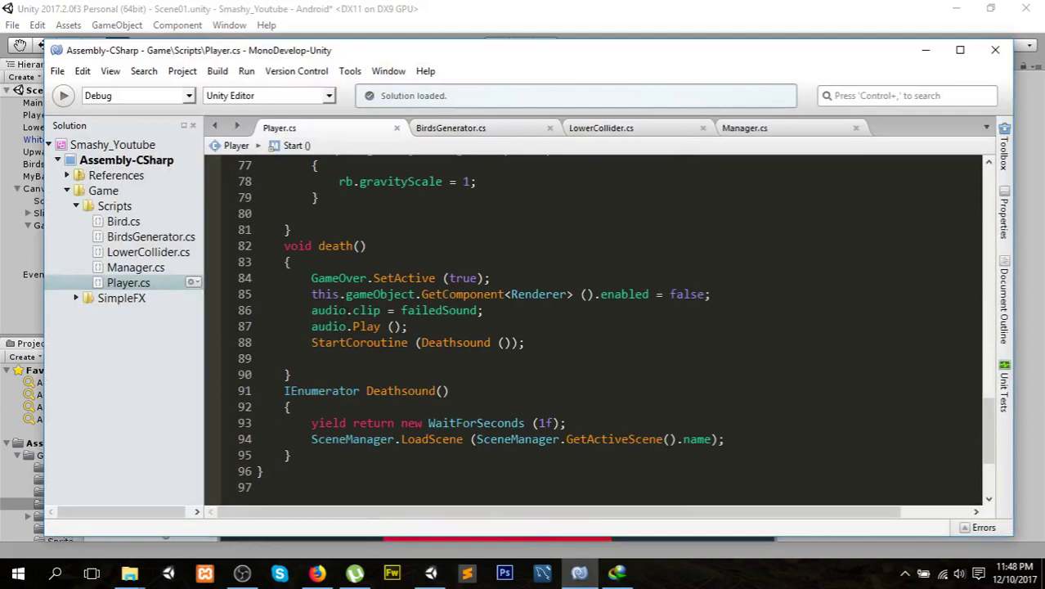
left_click(311, 439)
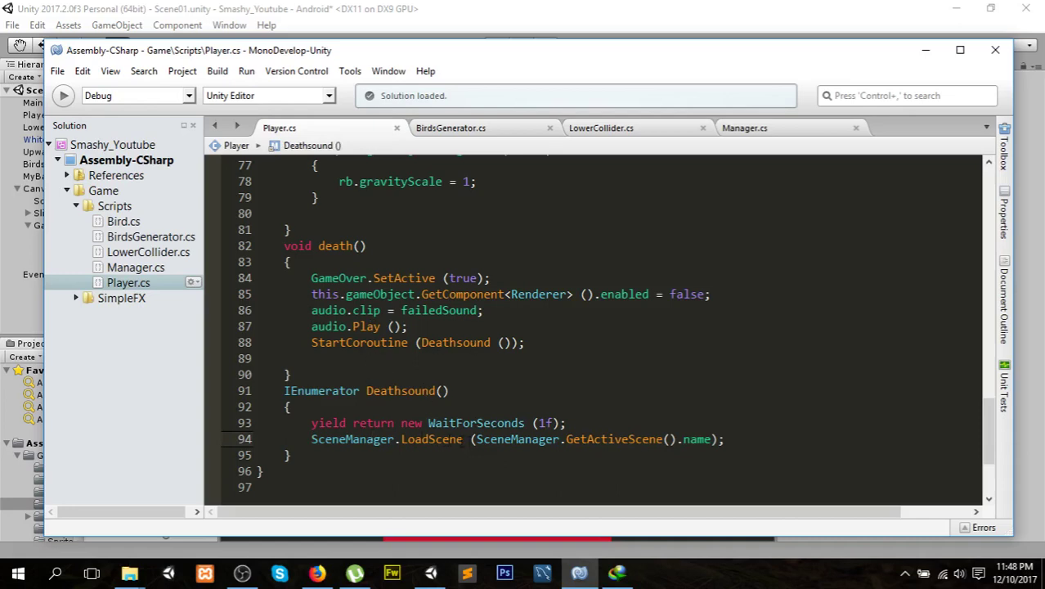
type("//")
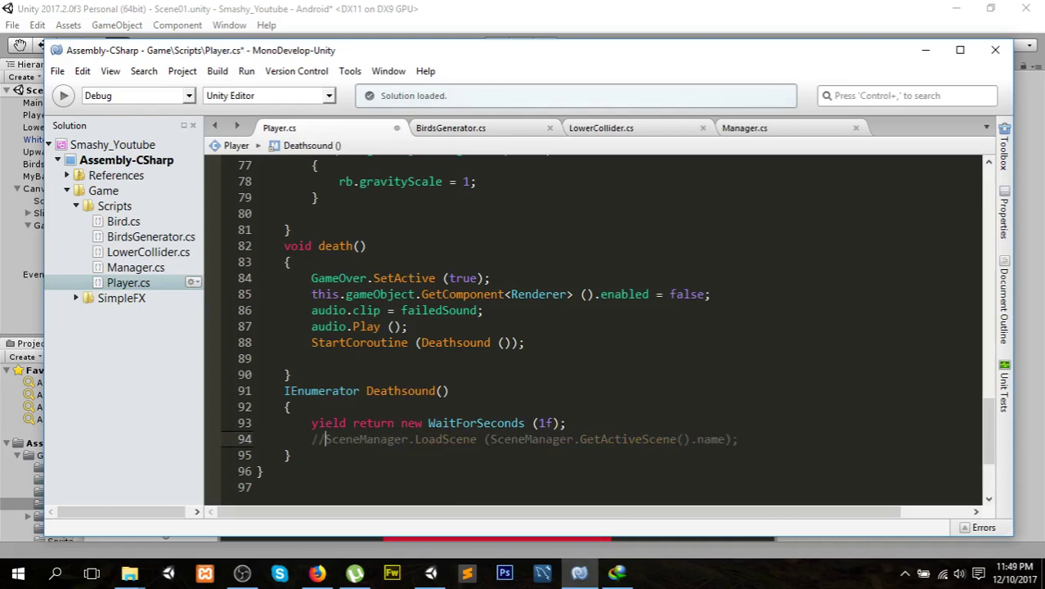
key("ctrl+s")
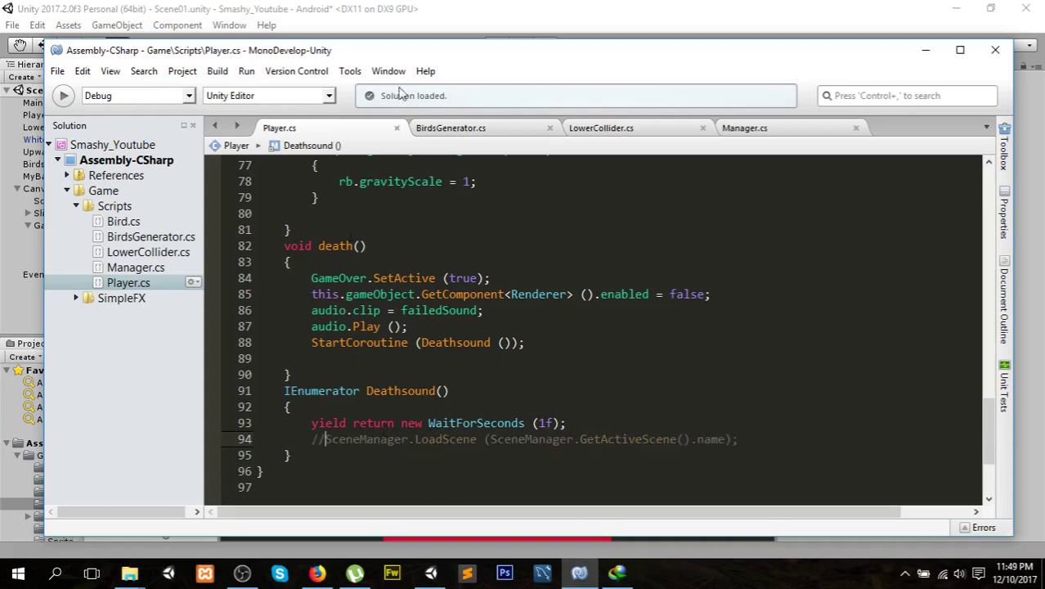
left_click(489, 7)
left_click(495, 45)
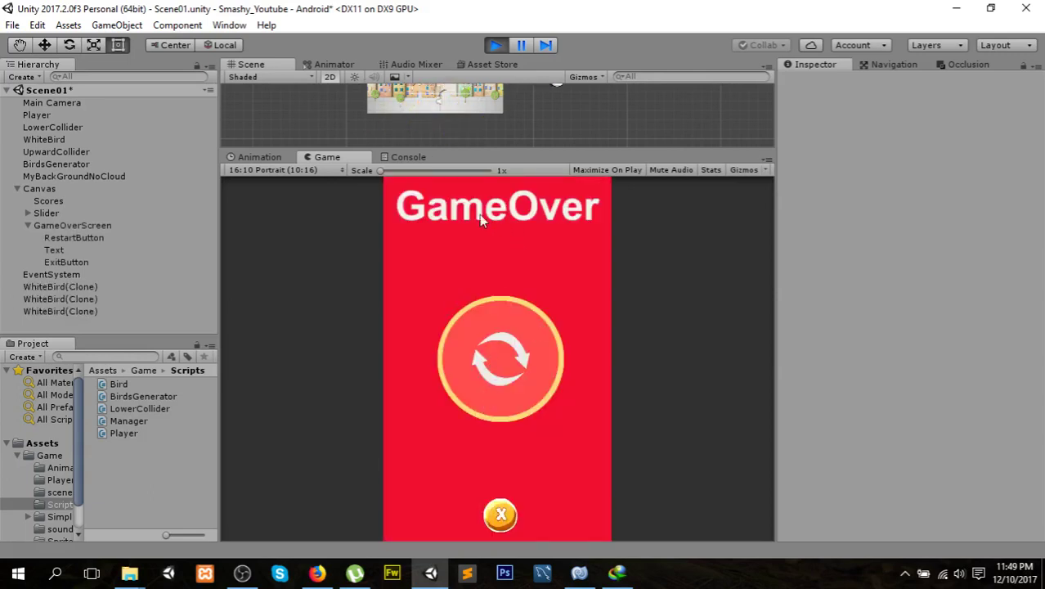
- Dive the fox into GameOver twice, restarting once and testing the X exit button
left_click(502, 355)
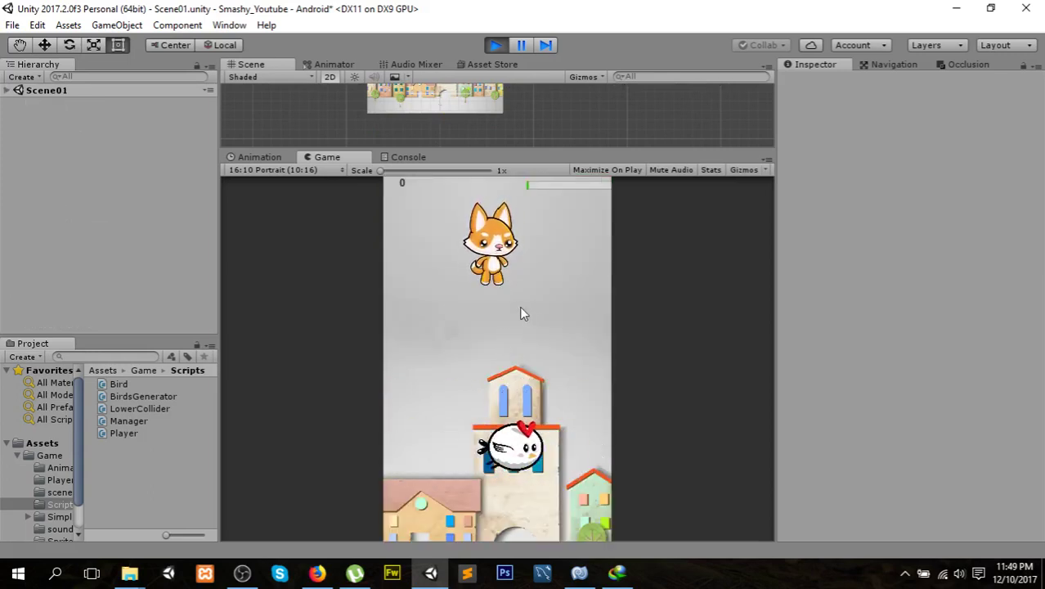
left_click(499, 374)
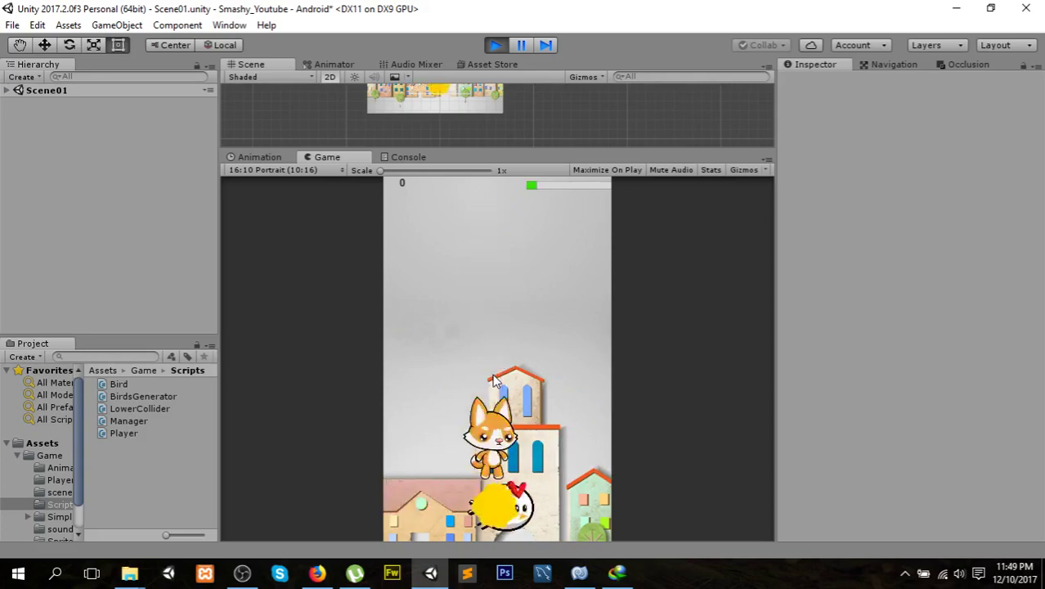
left_click(493, 380)
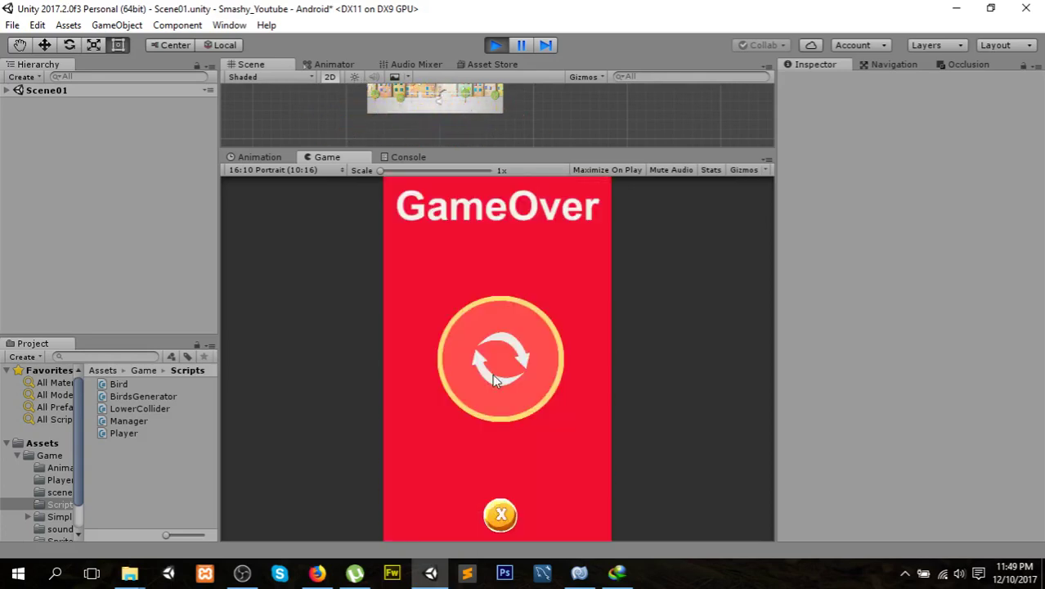
left_click(500, 517)
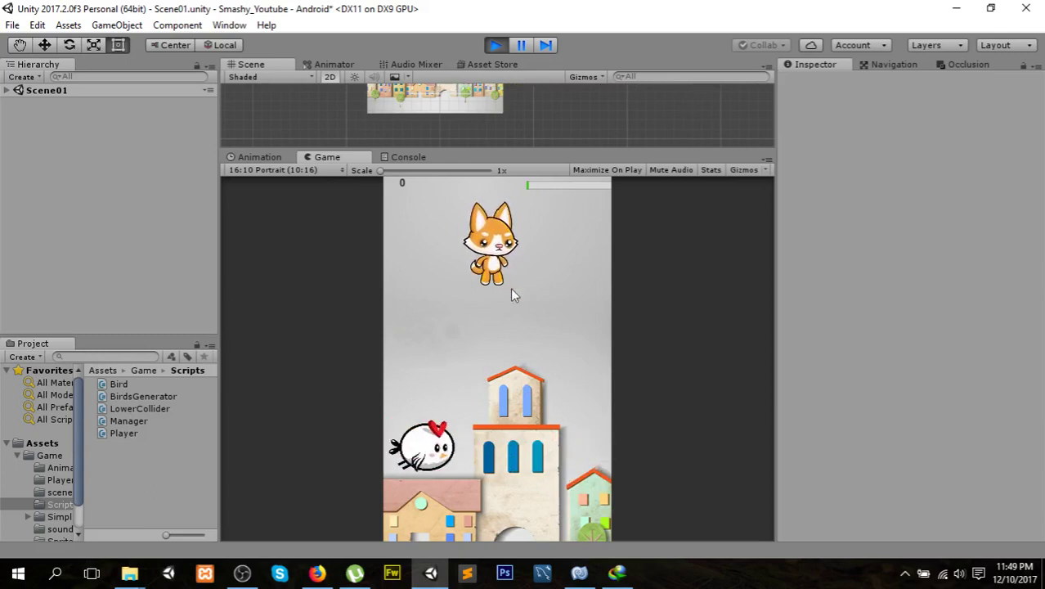
left_click(500, 330)
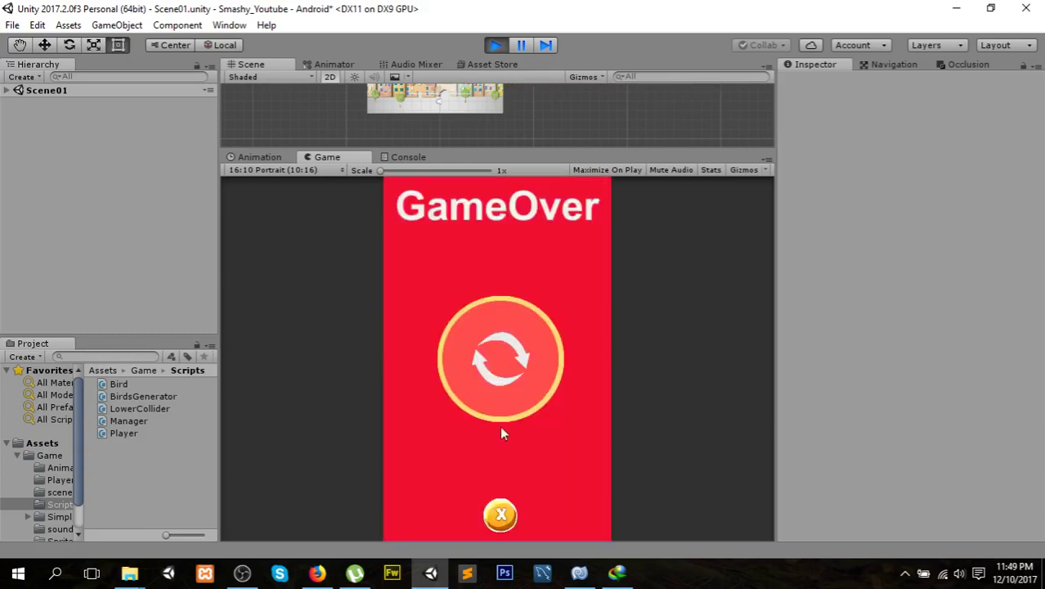
left_click(500, 517)
- Stop Play mode, review ExitButton's Event Trigger calling Manager.Back, and open the Assets › Game folder
key("ctrl+p")
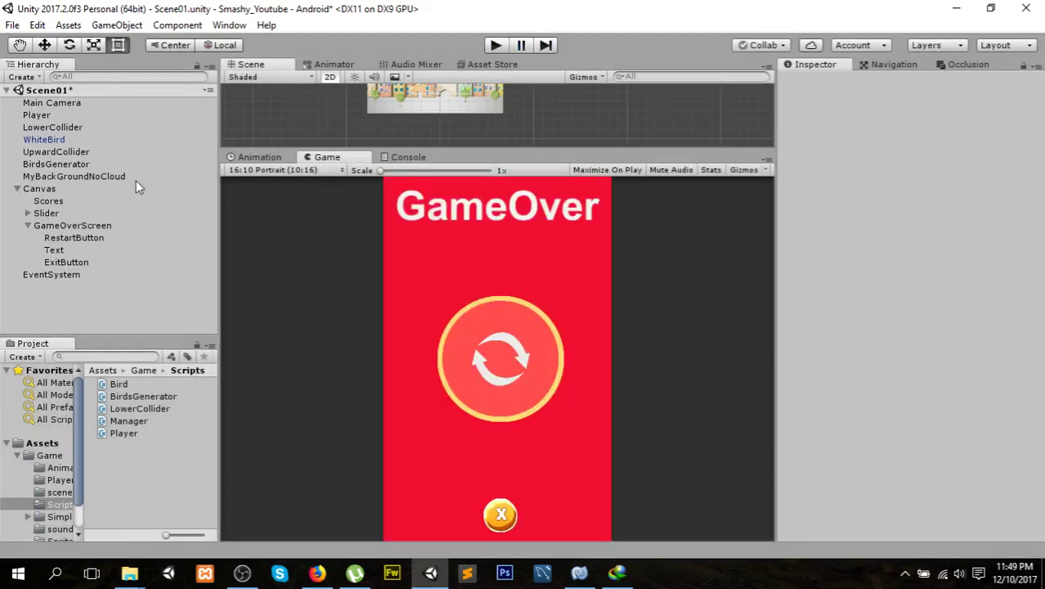
left_click(72, 262)
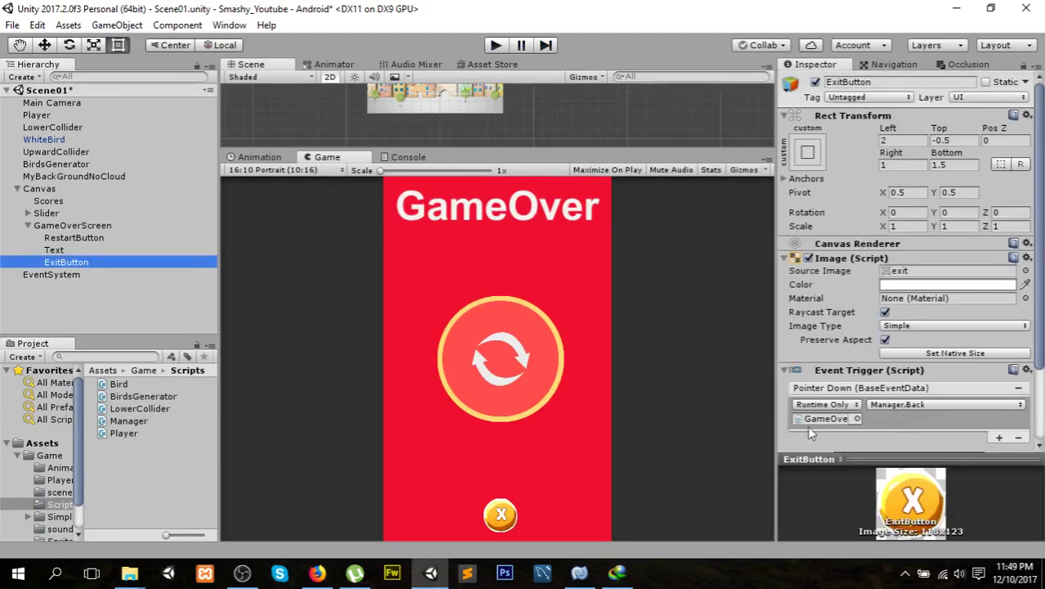
left_click(579, 572)
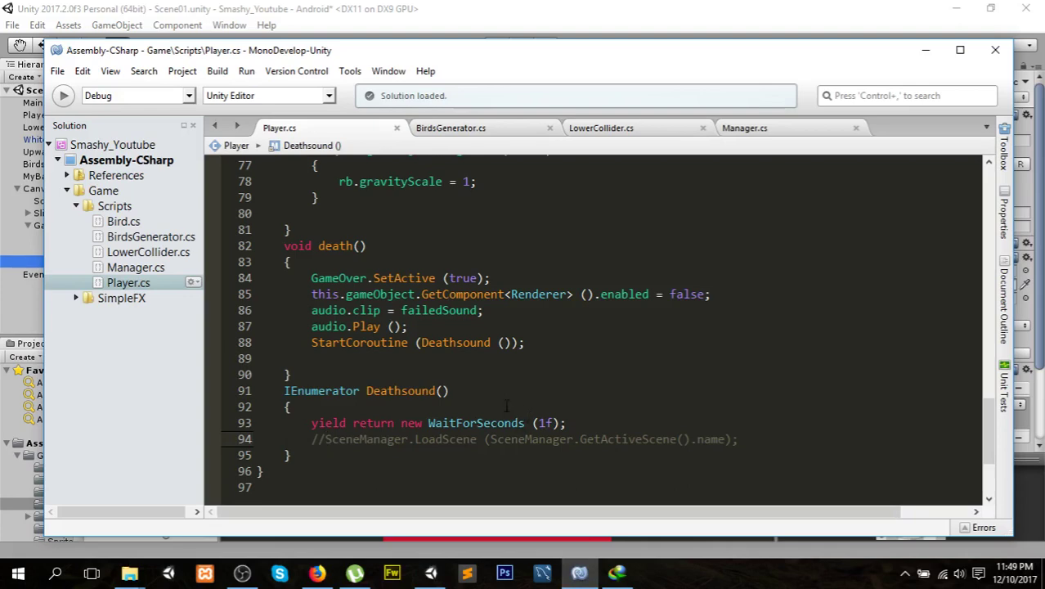
left_click(430, 572)
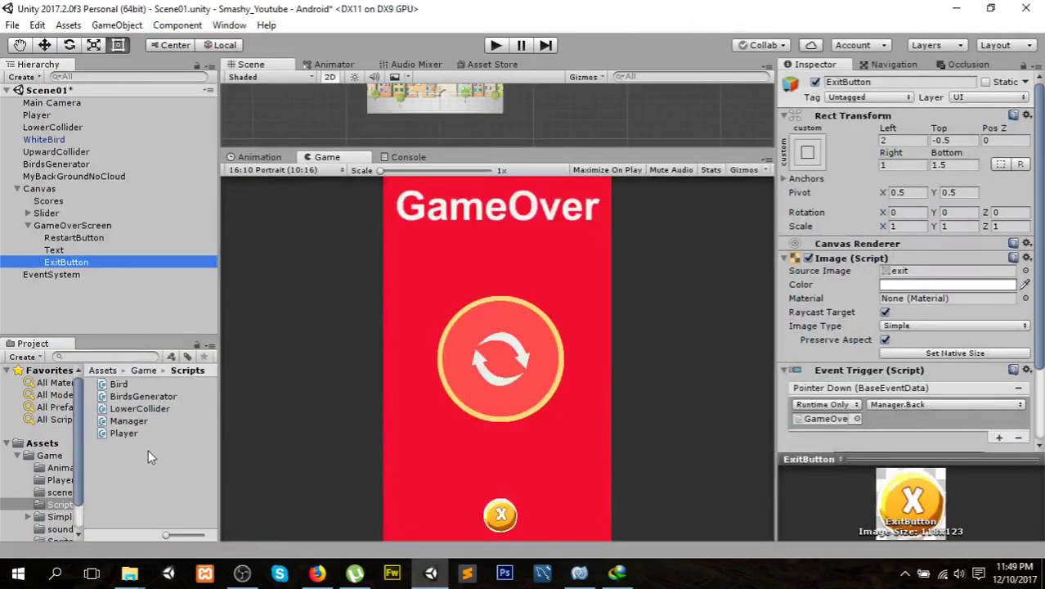
left_click(49, 455)
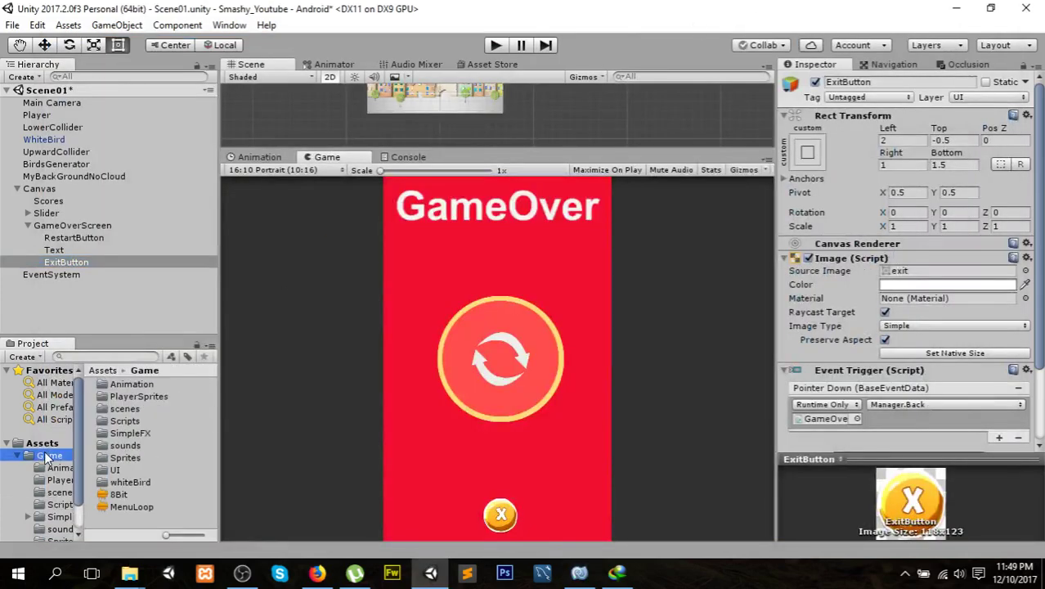
- Create a scene named MainMenu in Assets/Game/scenes and open it, answering the unsaved-changes prompt
double_click(125, 409)
right_click(117, 433)
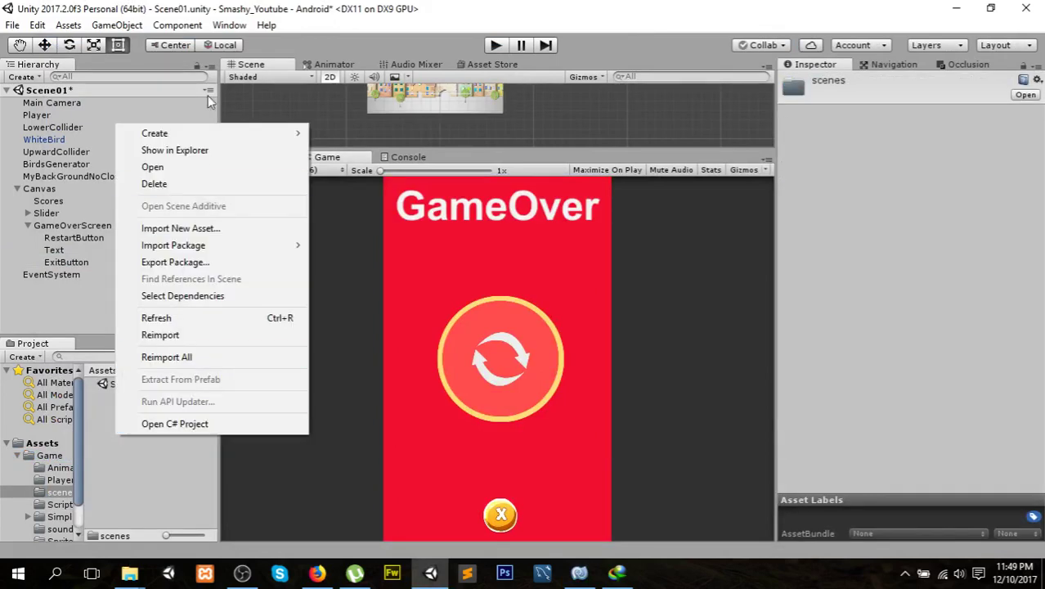
mouse_move(211, 136)
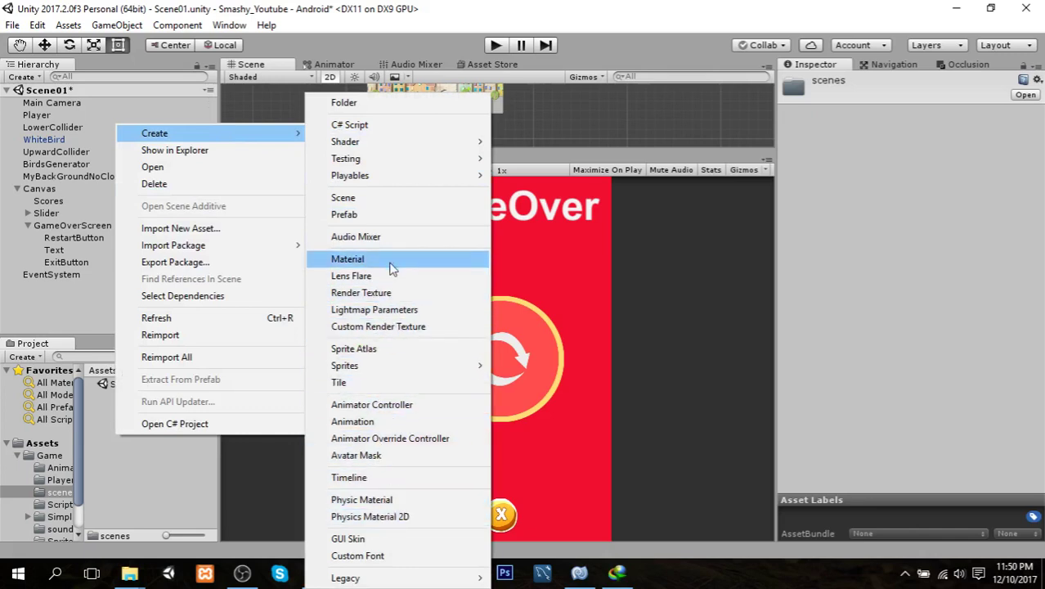
left_click(382, 202)
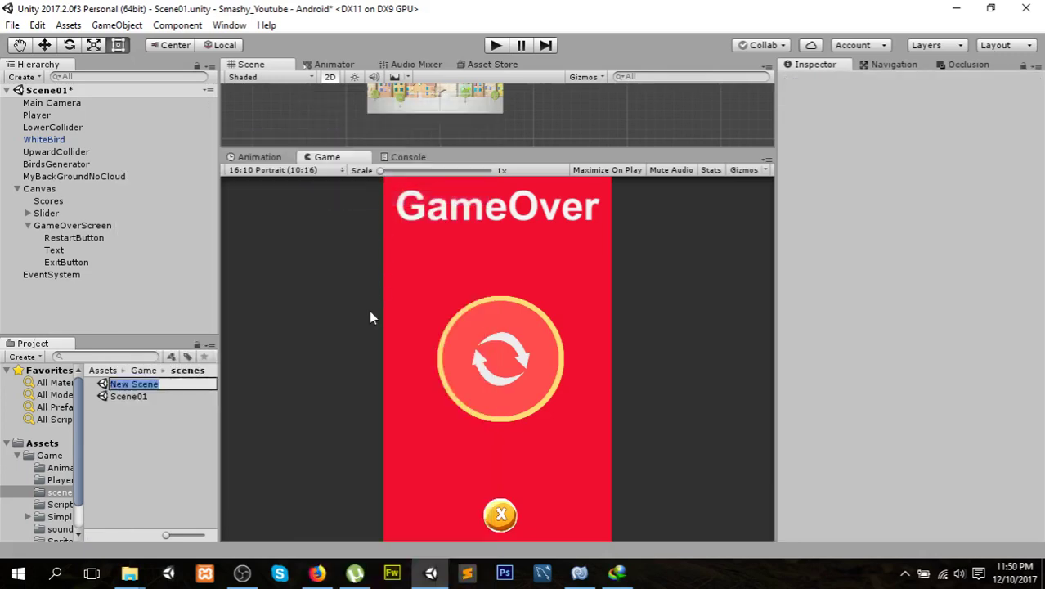
type("MainMenu")
key("Return")
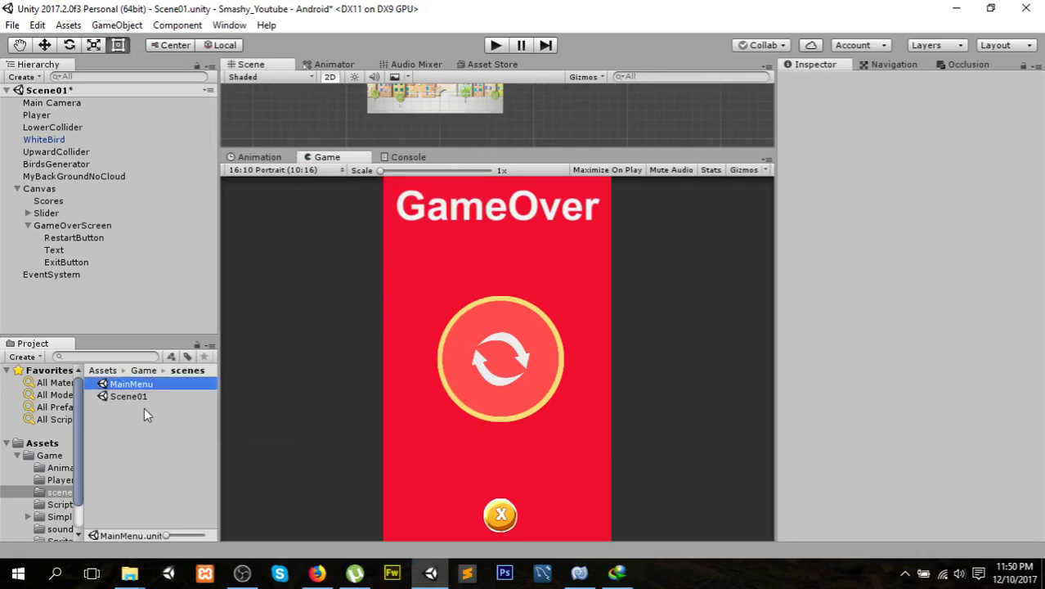
double_click(147, 385)
left_click(524, 320)
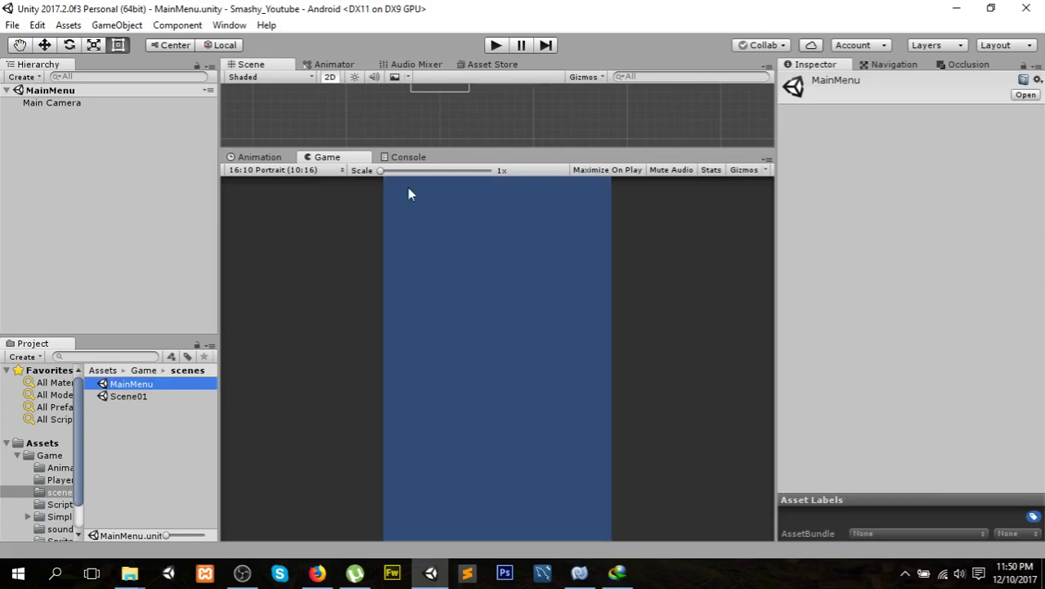
- Enlarge the scene view, then add a UI Text and a UI Image on a new Canvas
left_click_drag(401, 152, 369, 377)
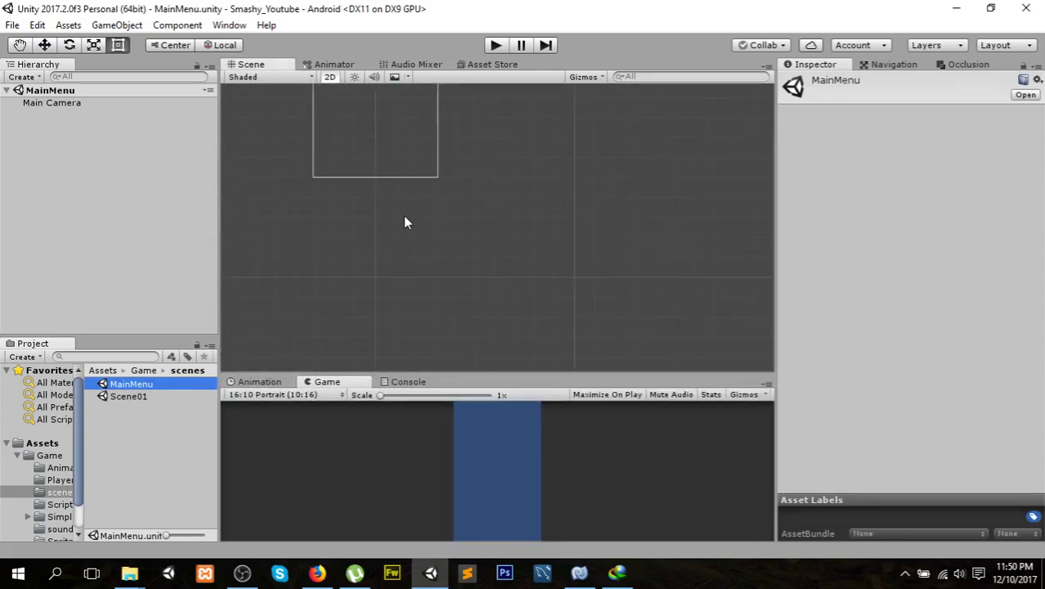
scroll(406, 214, "down", 2)
scroll(407, 219, "down", 1)
left_click(21, 76)
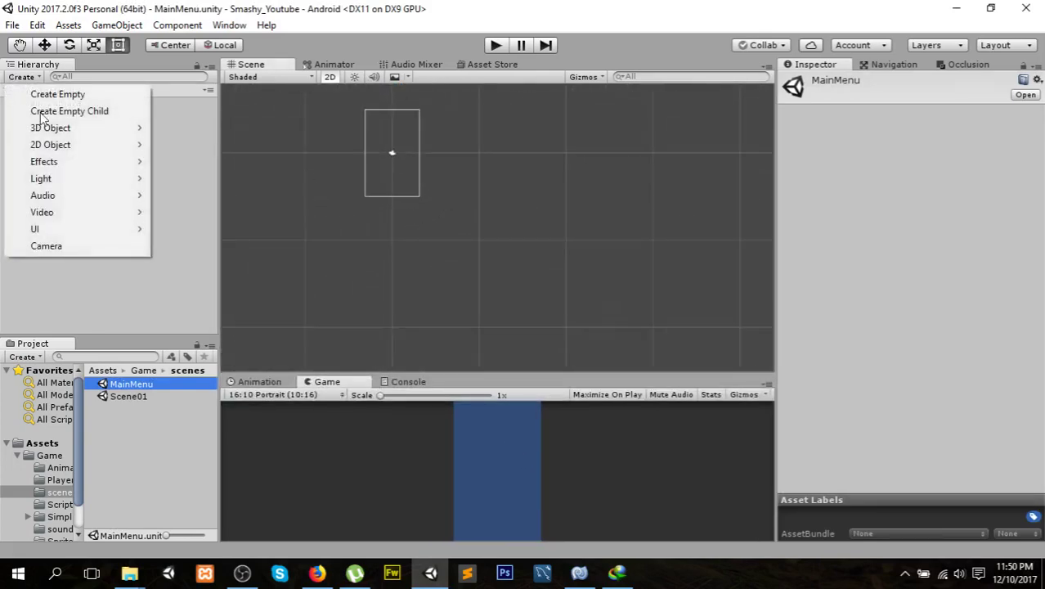
mouse_move(94, 230)
left_click(211, 226)
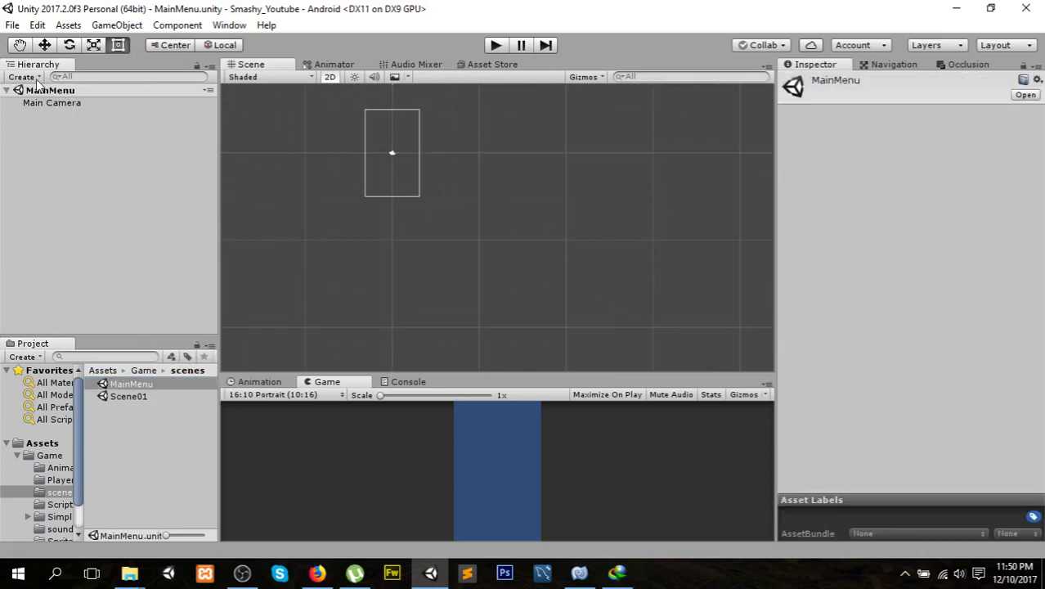
left_click(36, 77)
mouse_move(71, 231)
left_click(190, 245)
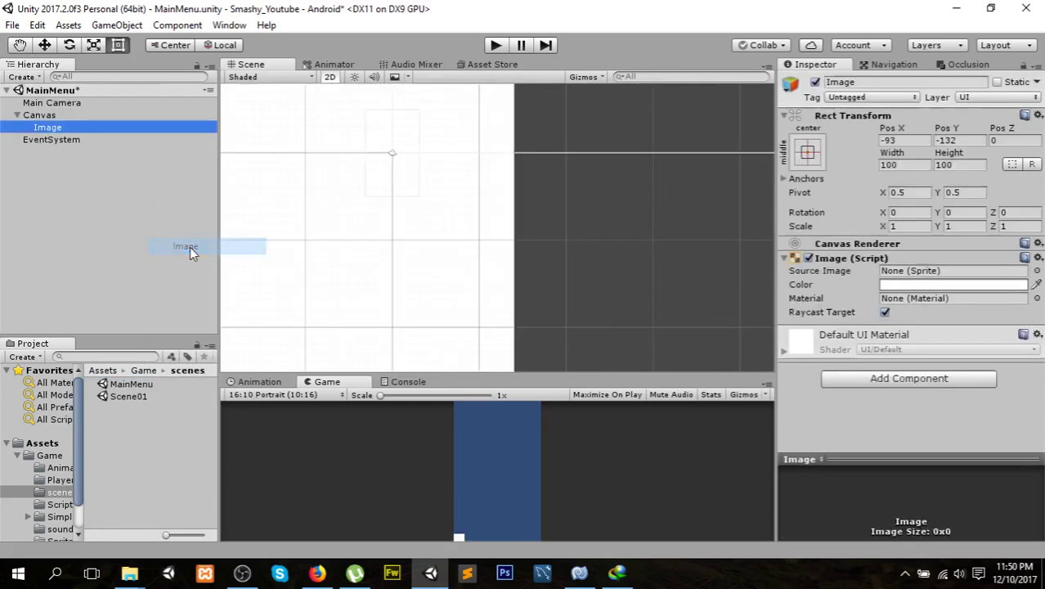
- Colour the Image bright red, FF2239, in the colour picker
left_click(912, 285)
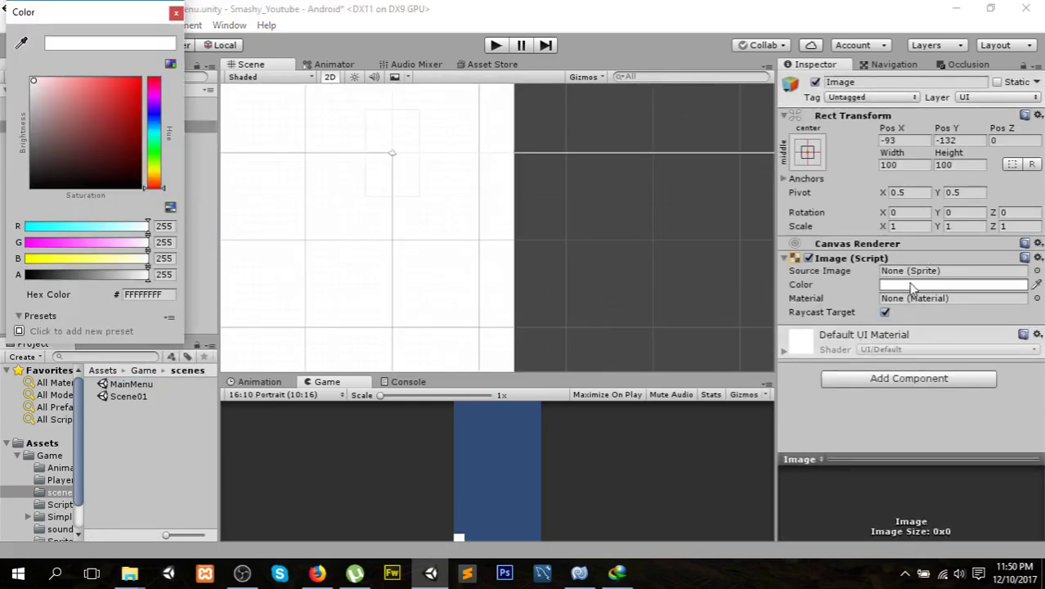
left_click(116, 87)
left_click(156, 81)
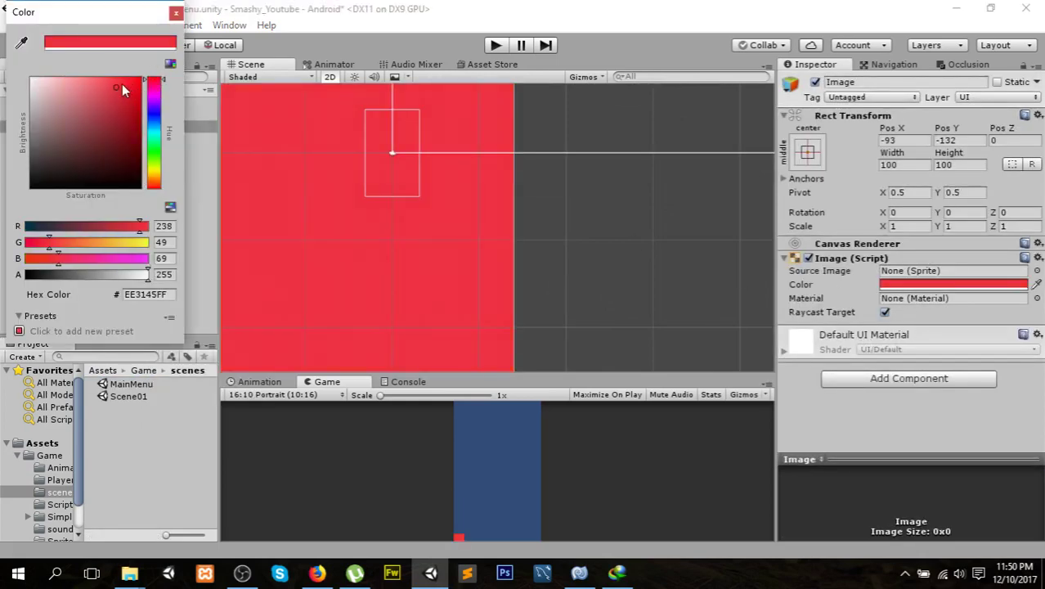
left_click_drag(111, 86, 127, 93)
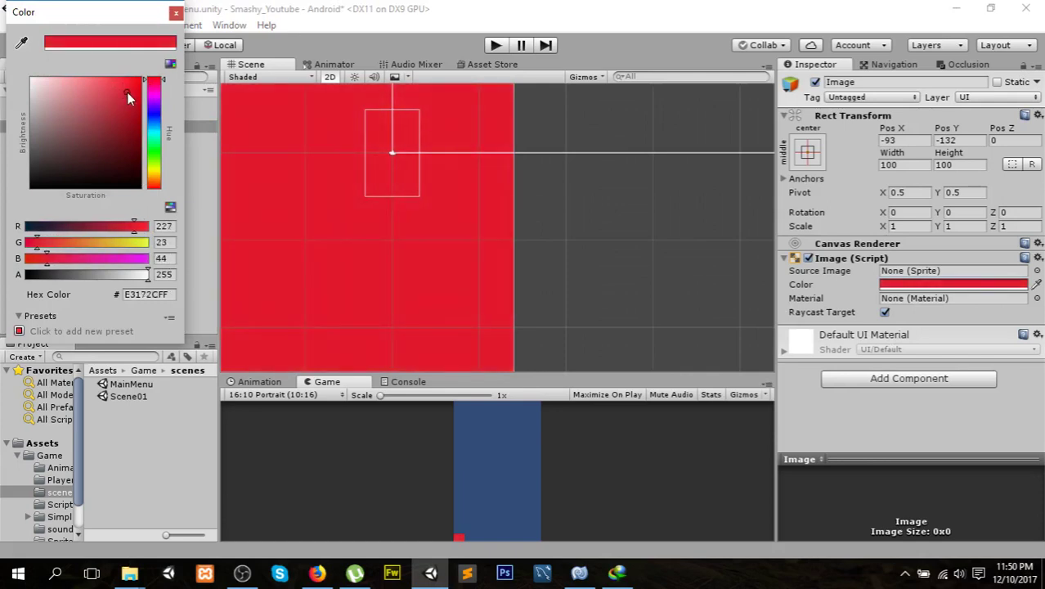
left_click(123, 88)
left_click(176, 13)
- Stretch the red image to fill the whole canvas with the anchor presets and adjust the Scene/Game split
left_click(807, 152)
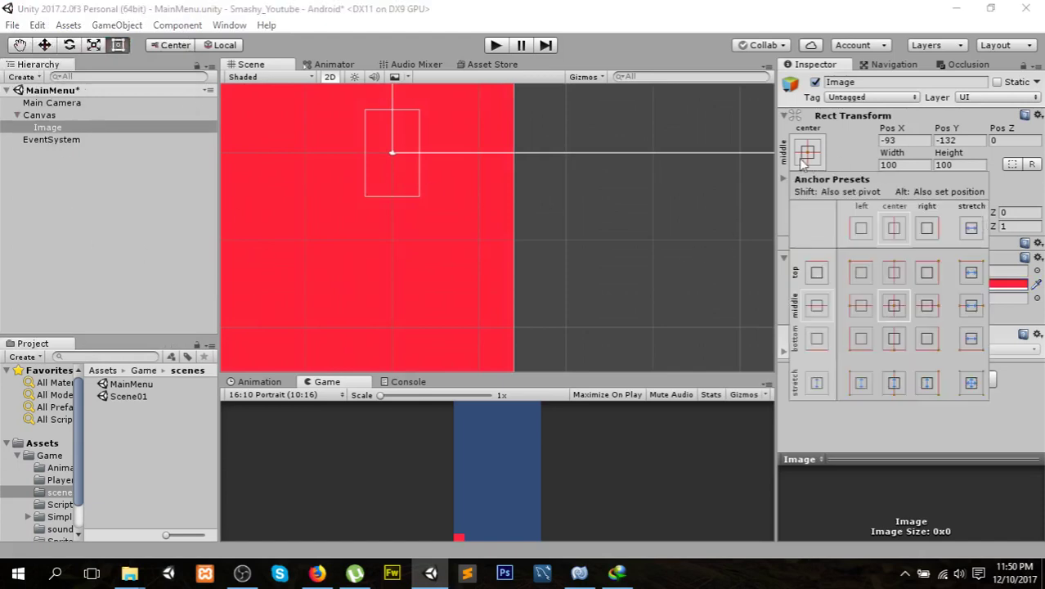
left_click(971, 381, "alt")
left_click(590, 369)
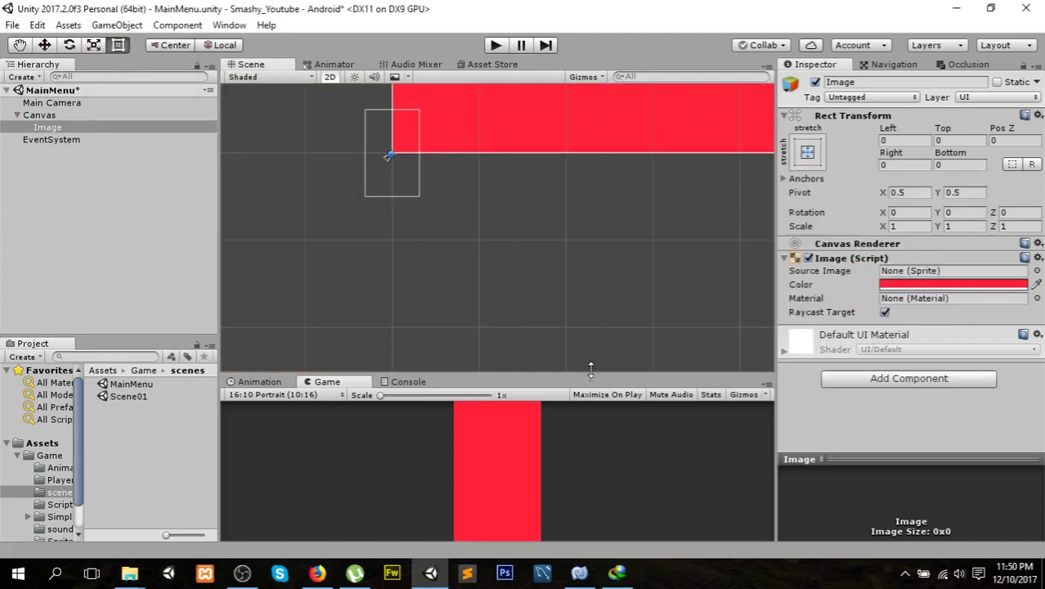
left_click_drag(568, 373, 565, 99)
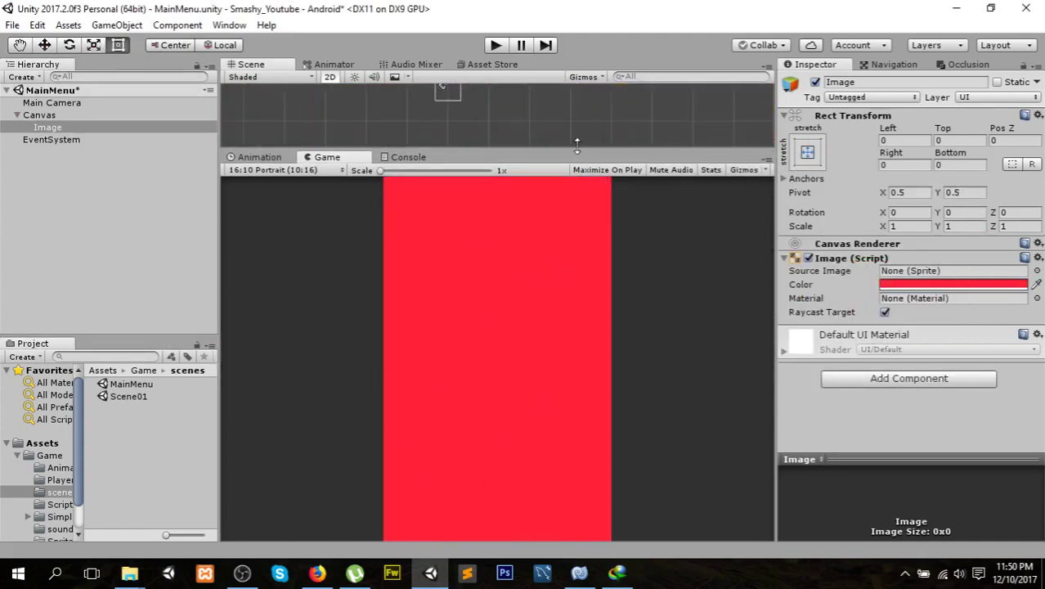
left_click_drag(577, 145, 577, 374)
scroll(572, 251, "down", 2)
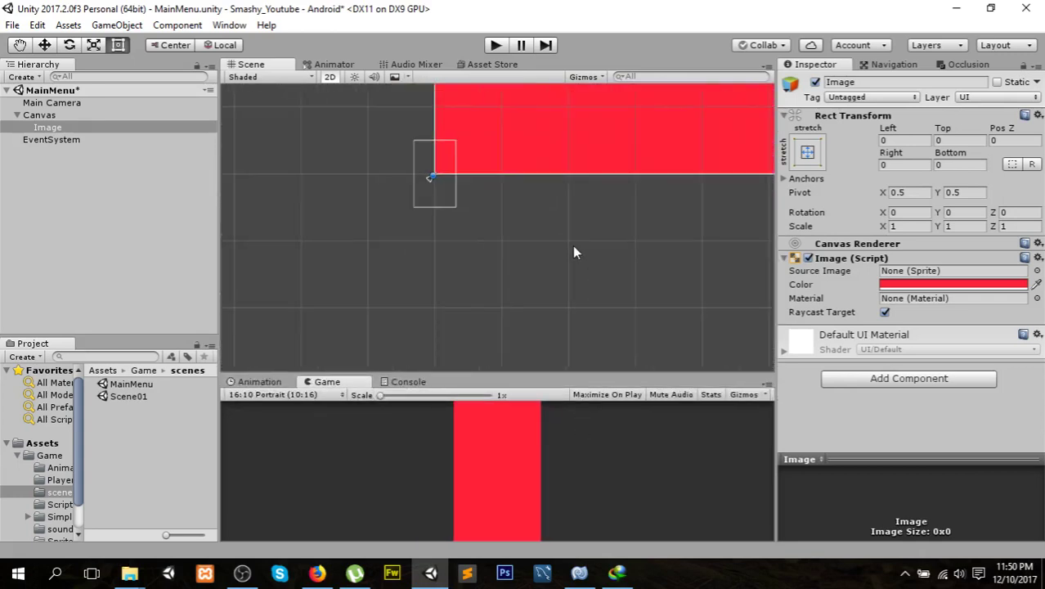
scroll(512, 228, "down", 3)
- Rename the Image object to BackGround in the Hierarchy
left_click(43, 129)
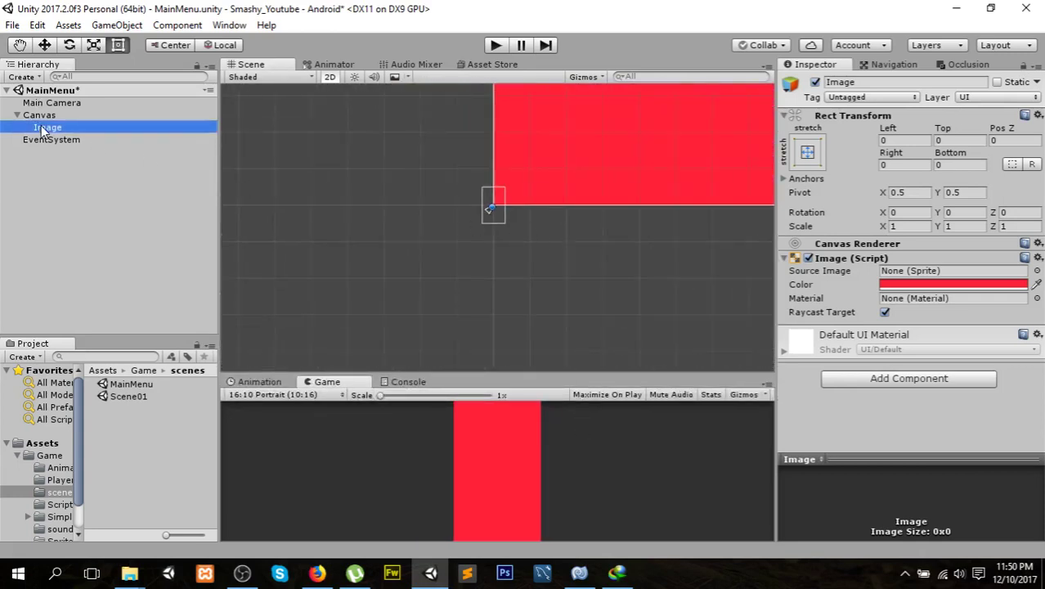
left_click(43, 129)
type("BackGround")
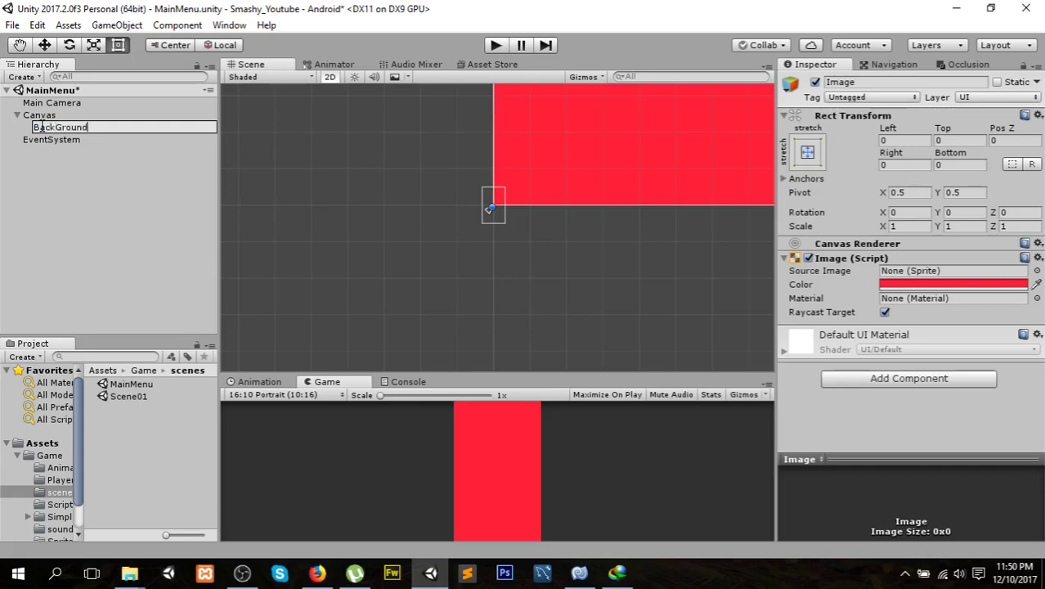
left_click(97, 207)
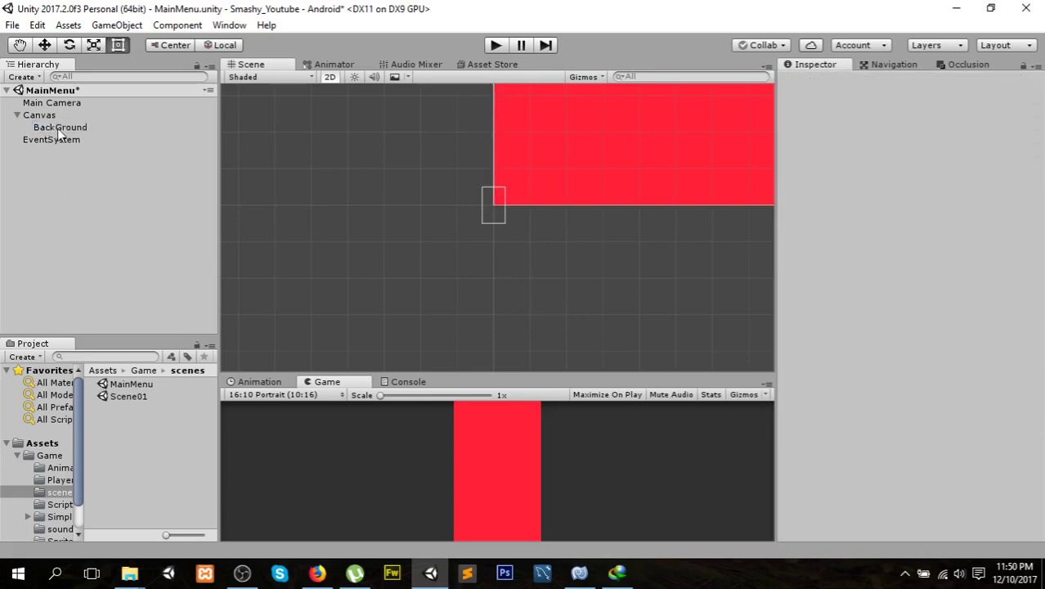
- Add a white UI Image under BackGround, shrink it to about 47 by 45, and centre it on the red panel
right_click(59, 128)
mouse_move(141, 372)
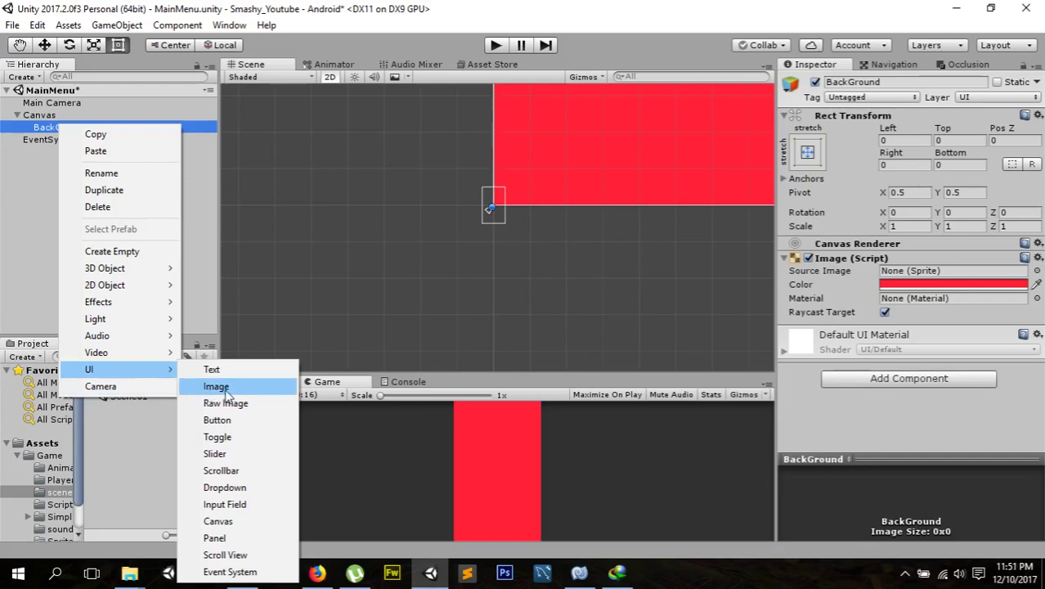
left_click(228, 390)
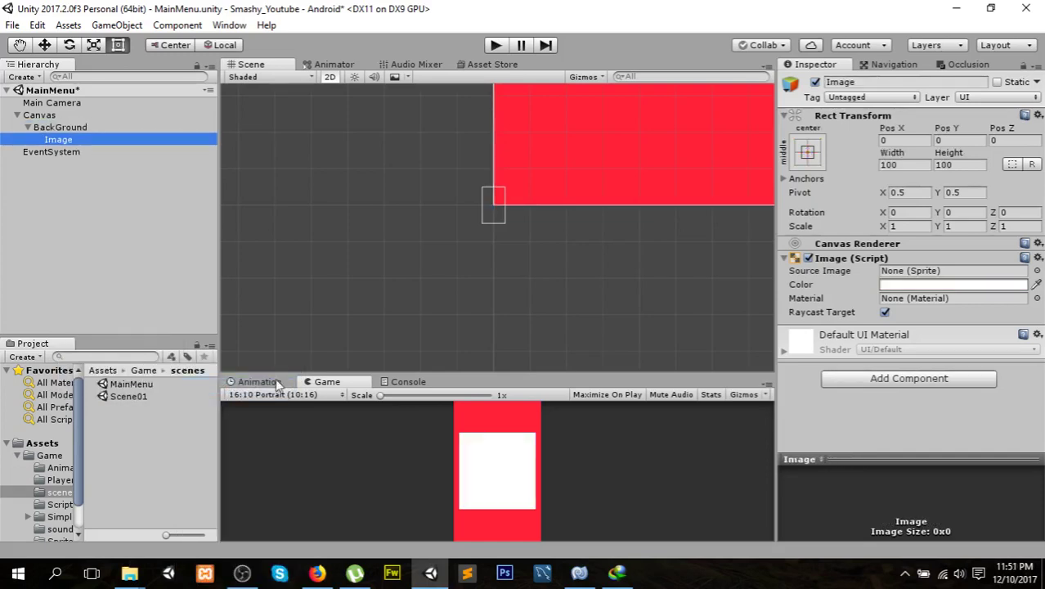
scroll(585, 267, "down", 1)
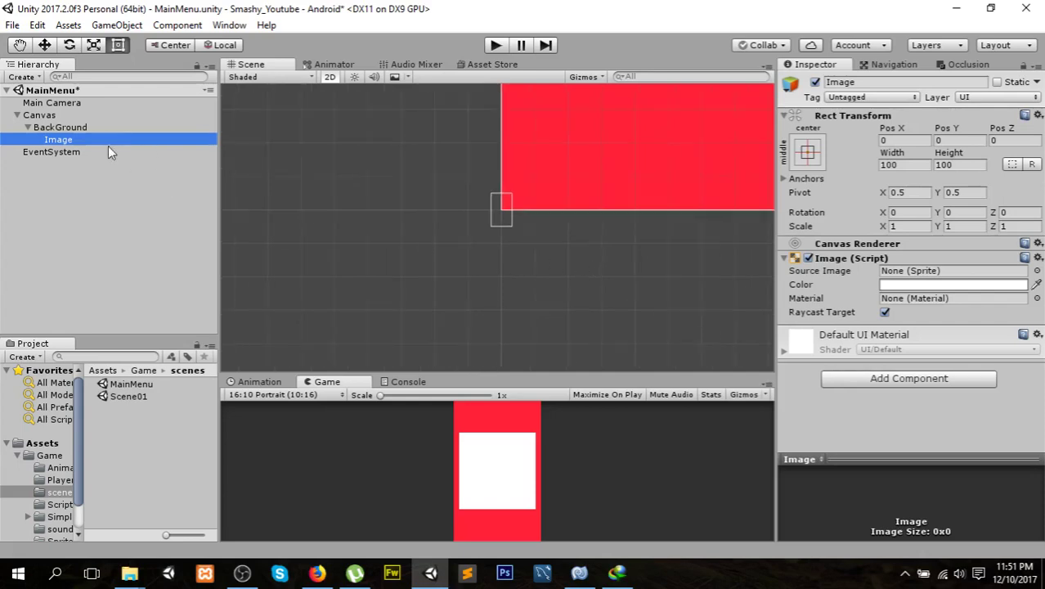
double_click(59, 141)
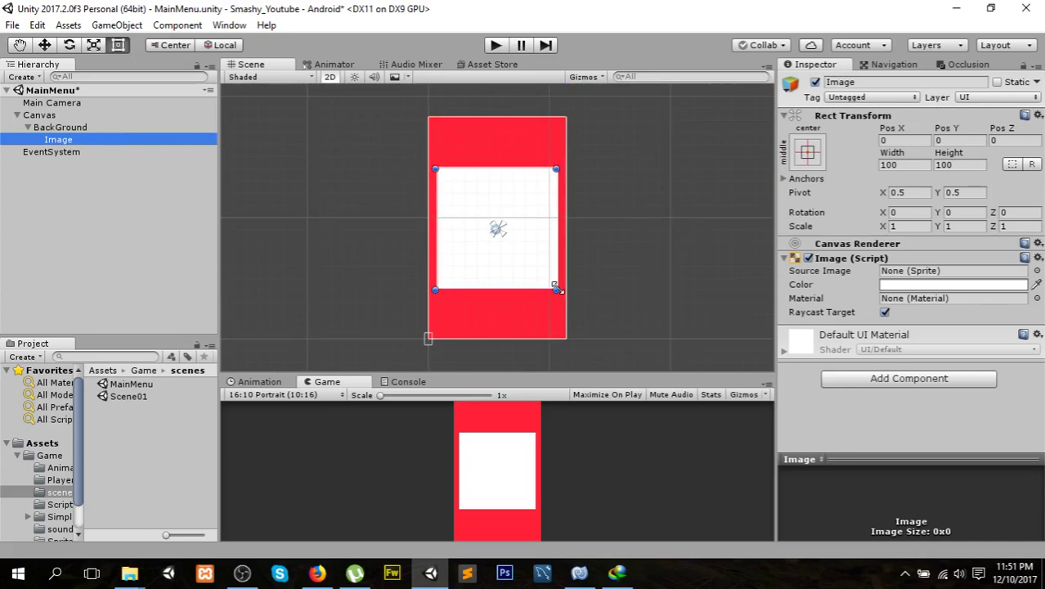
left_click_drag(556, 287, 492, 222)
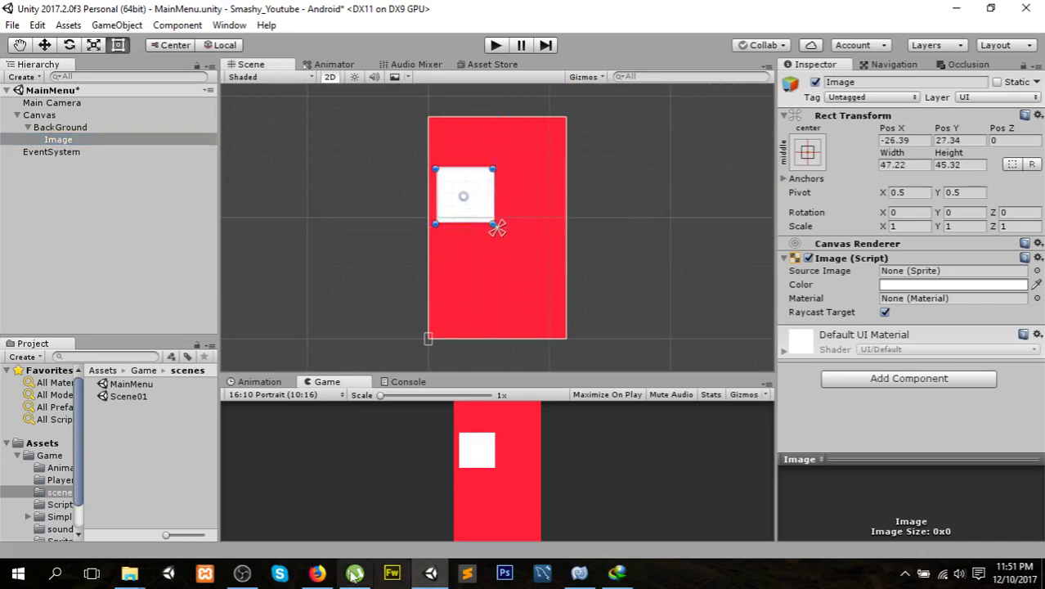
left_click_drag(478, 202, 506, 233)
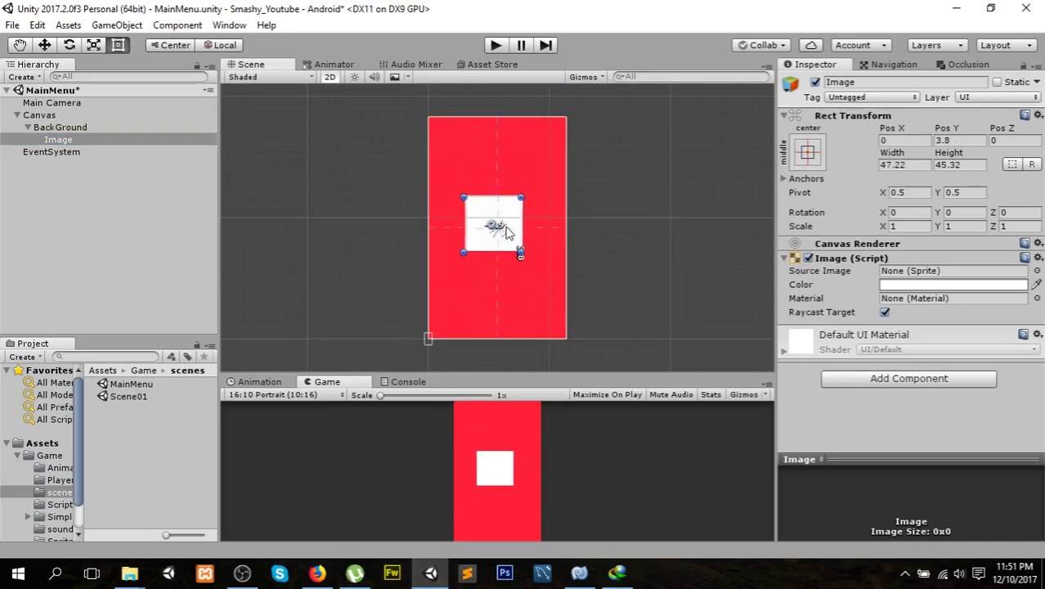
left_click(316, 573)
- Search Google Images for 'play button round' in a new Firefox tab
left_click(217, 12)
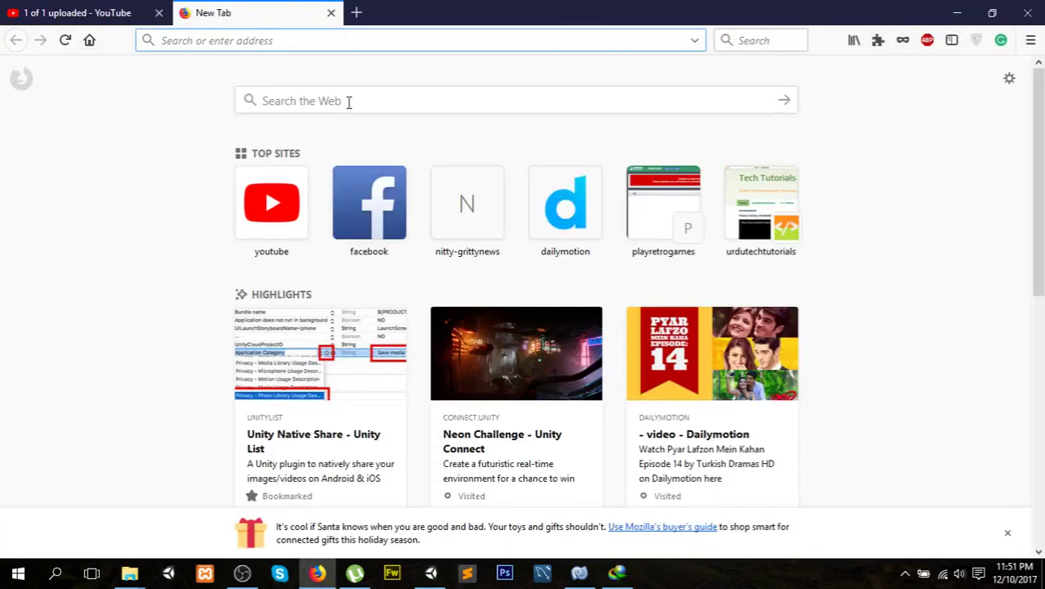
left_click(348, 102)
type("play button round")
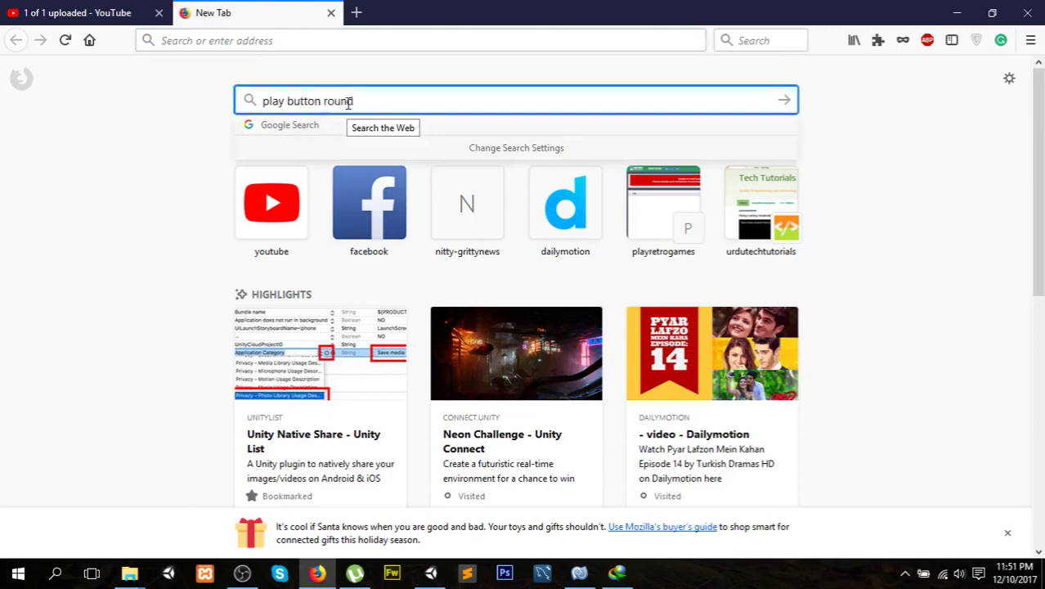
key("Return")
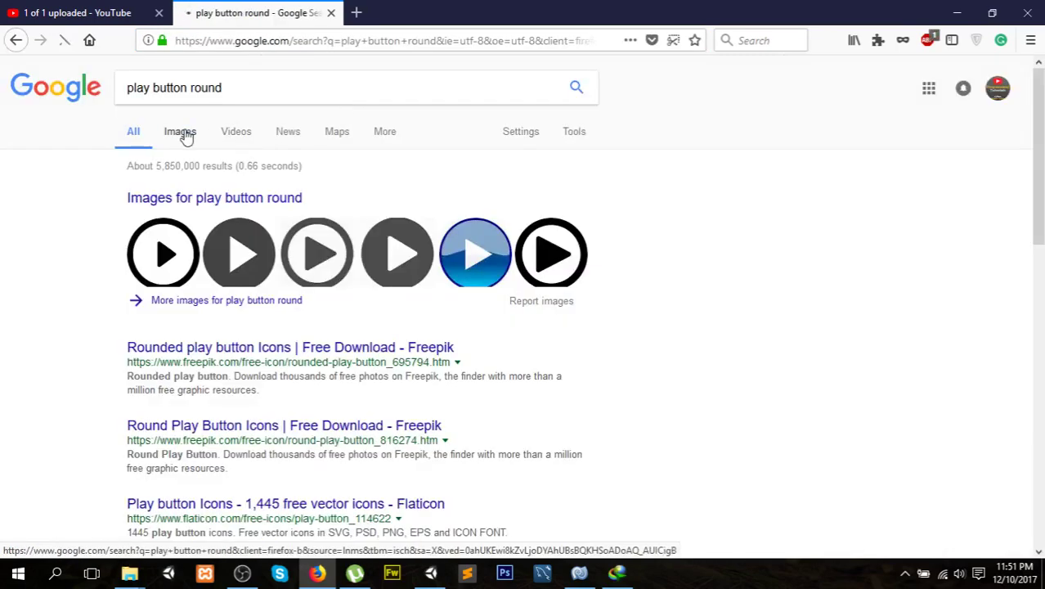
left_click(185, 135)
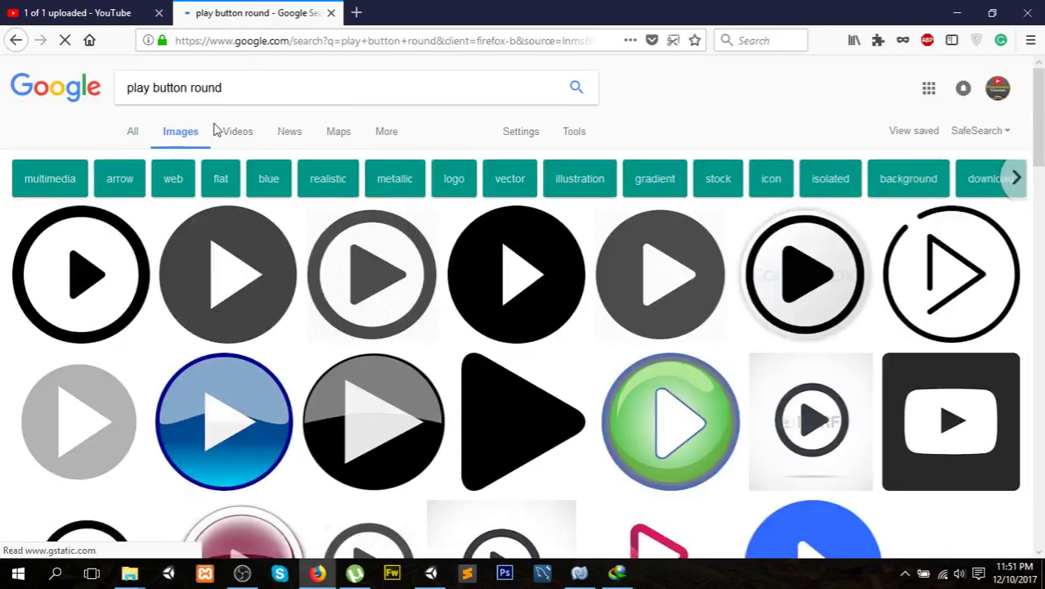
scroll(409, 245, "down", 4)
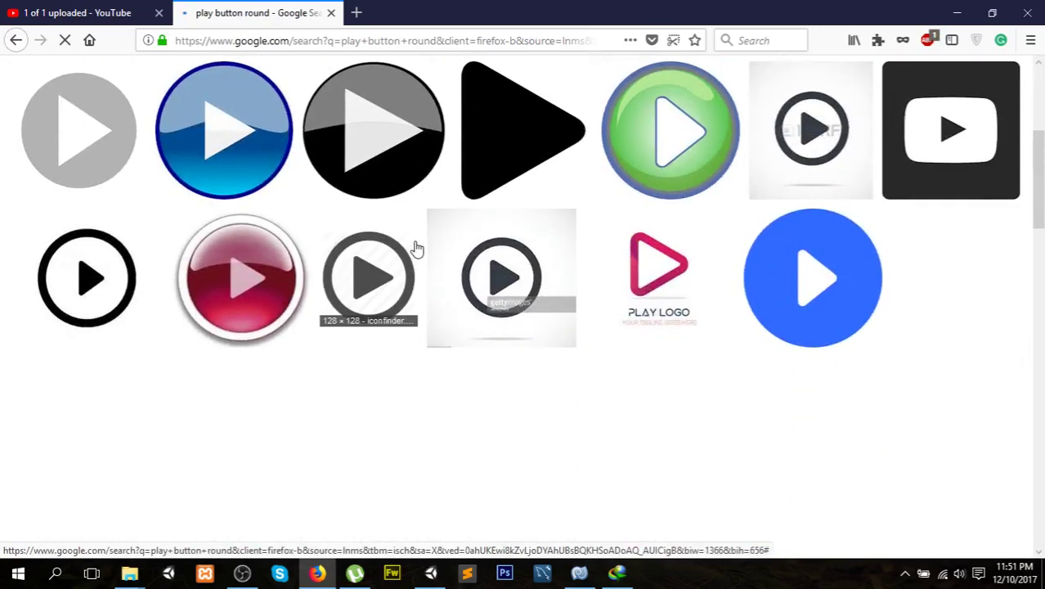
scroll(416, 248, "down", 4)
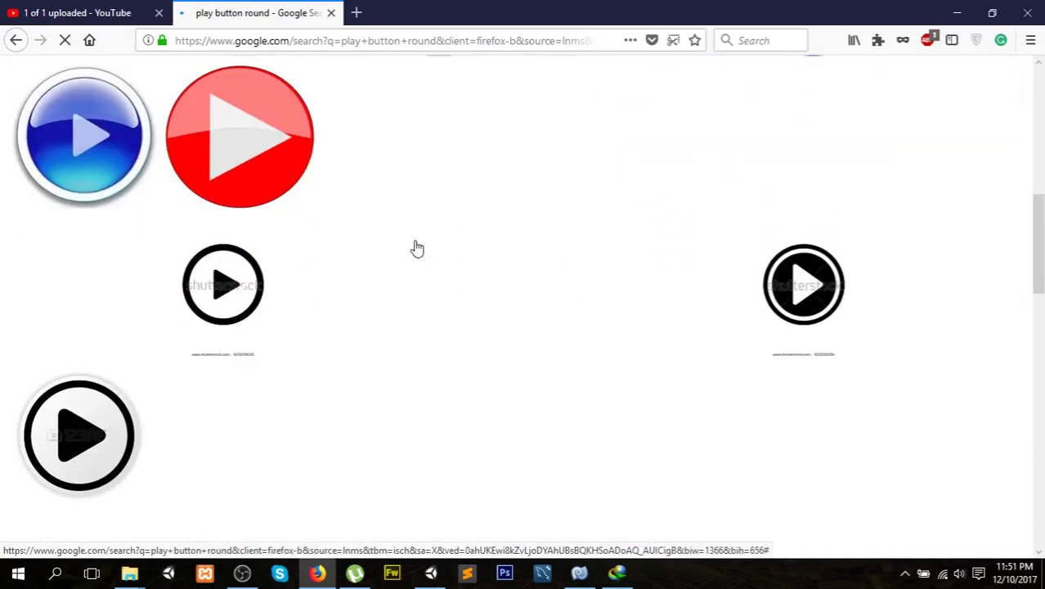
scroll(416, 245, "down", 4)
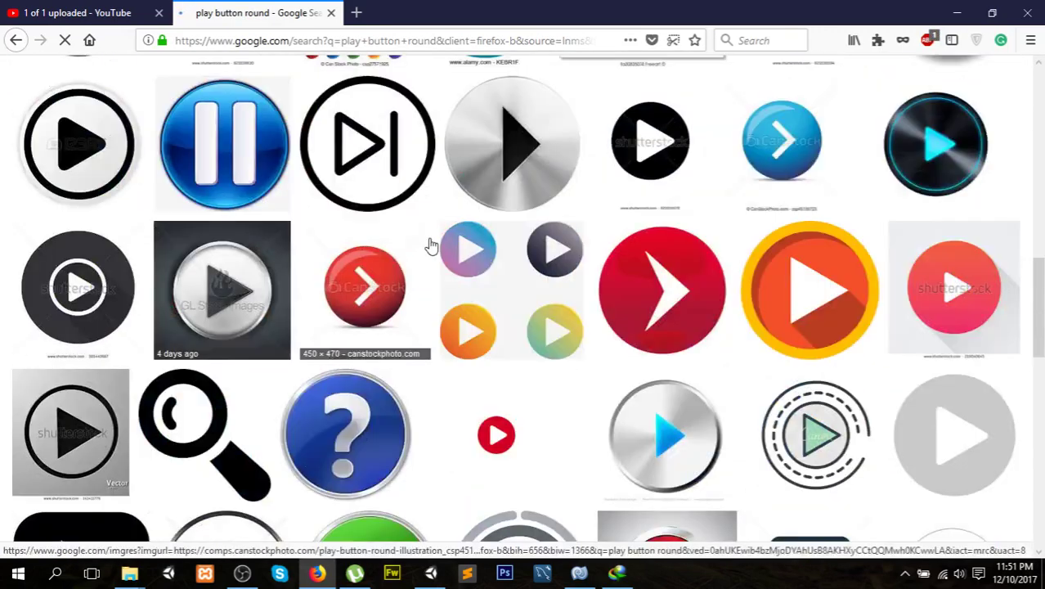
- Save the orange round play-button image to the Desktop as movie.png
left_click(809, 276)
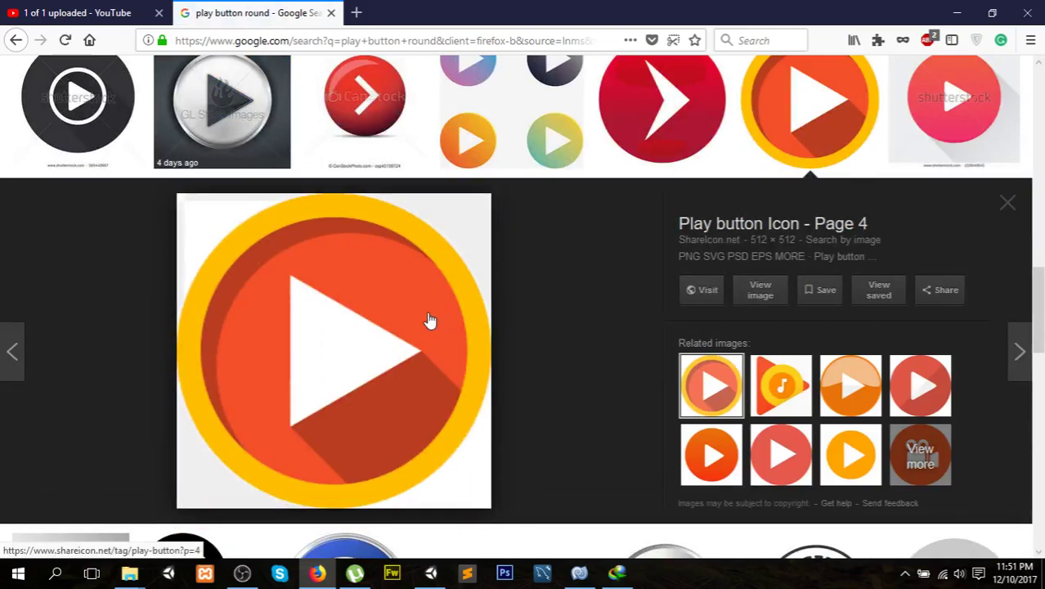
right_click(402, 316)
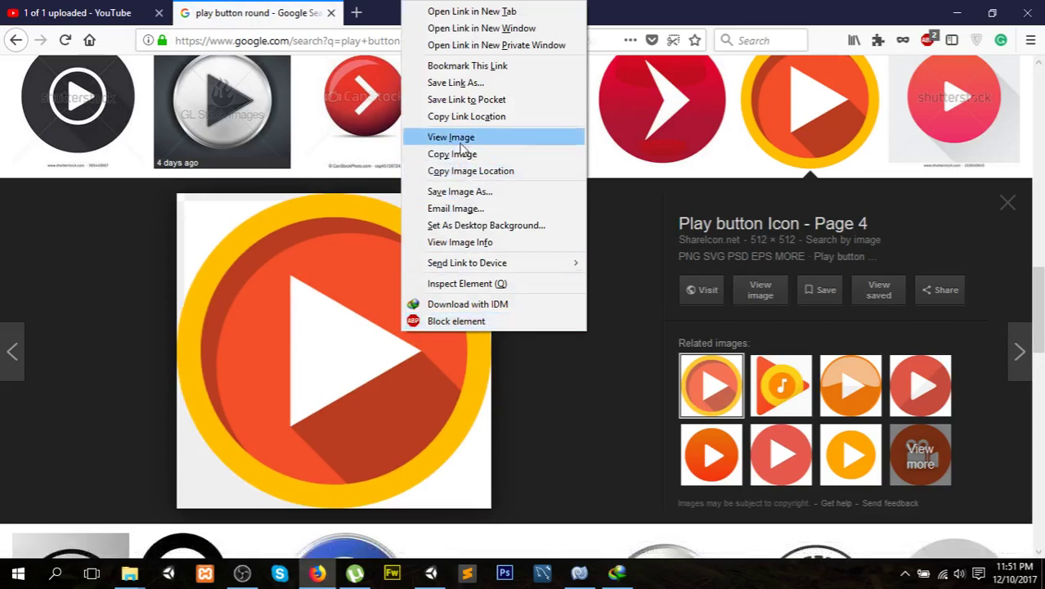
left_click(477, 193)
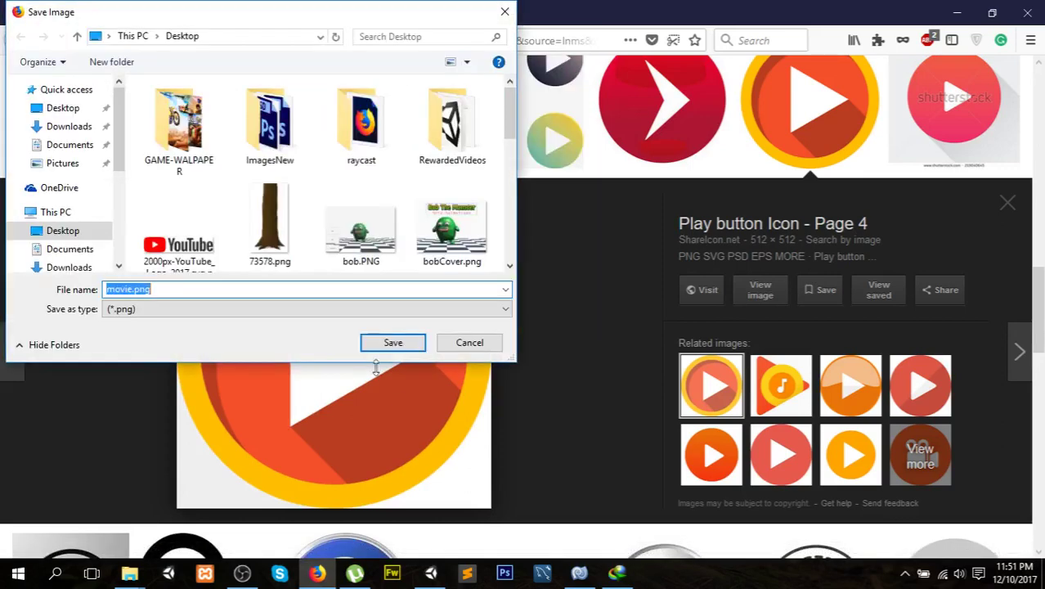
left_click(64, 115)
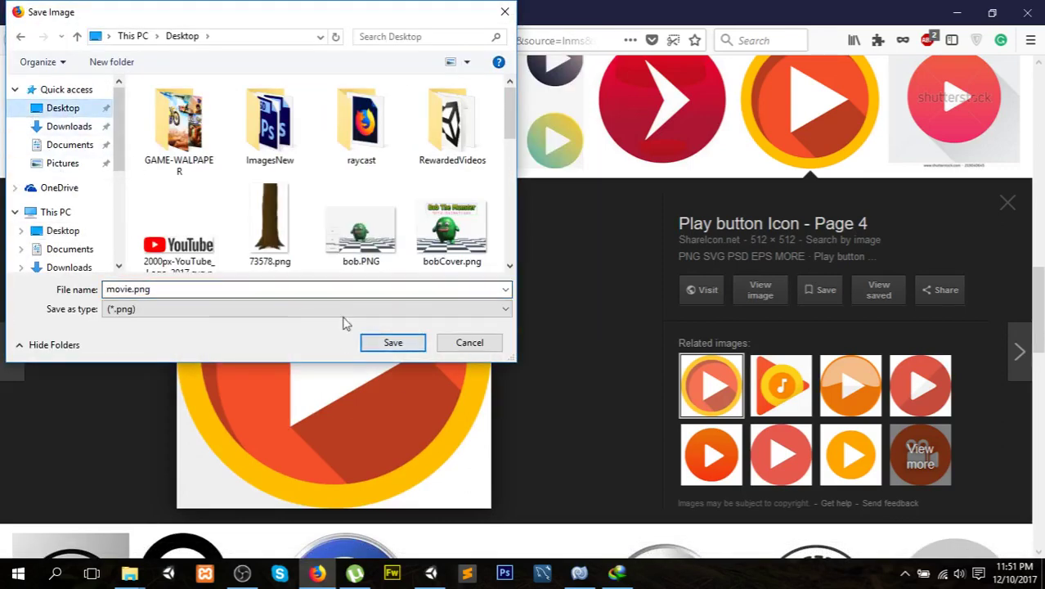
left_click(391, 341)
- Import movie.png into the Game folder and use it as the Image's source at native 512x512 size
left_click(950, 23)
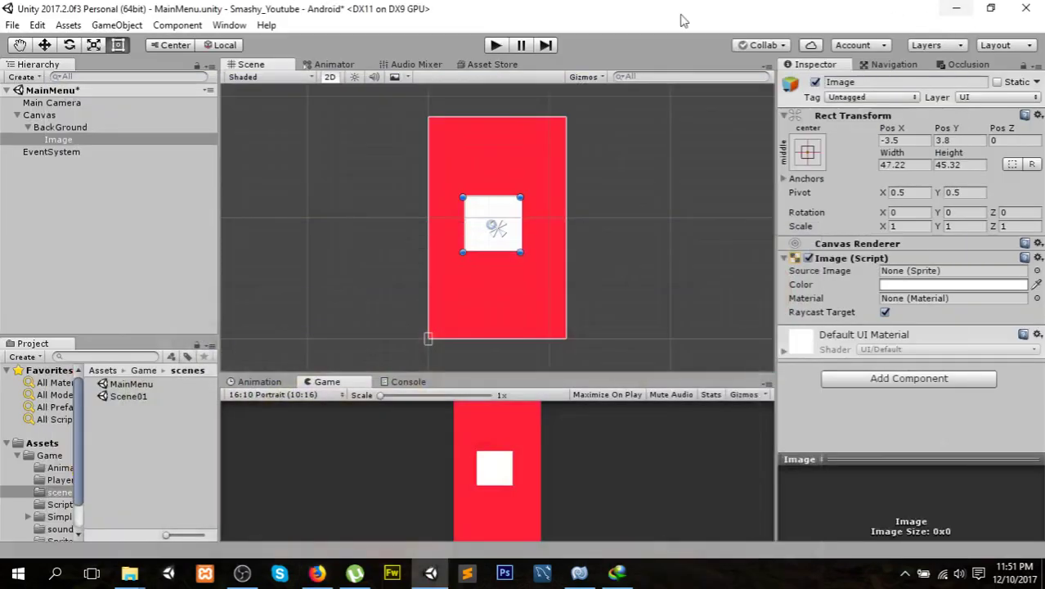
left_click(954, 7)
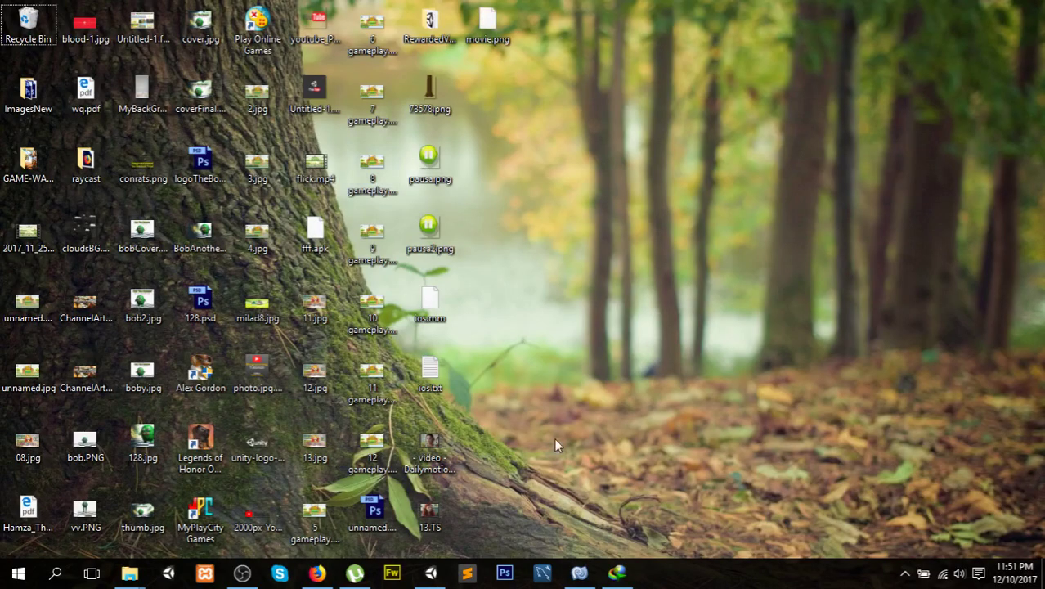
mouse_move(500, 31)
left_mouse_down()
mouse_move(214, 513)
mouse_move(38, 455)
left_mouse_up()
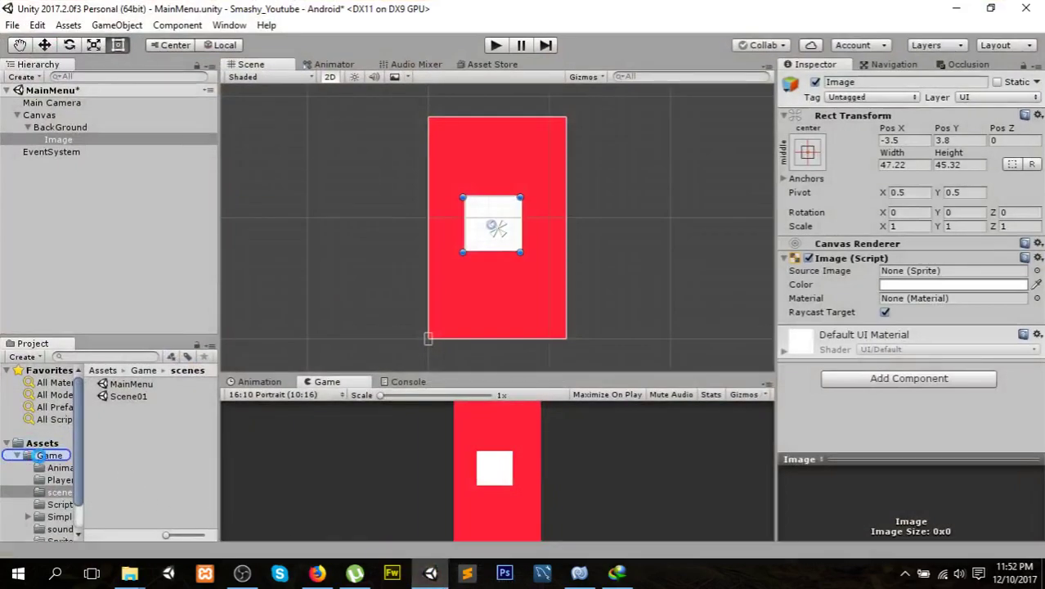
left_click_drag(37, 456, 37, 455)
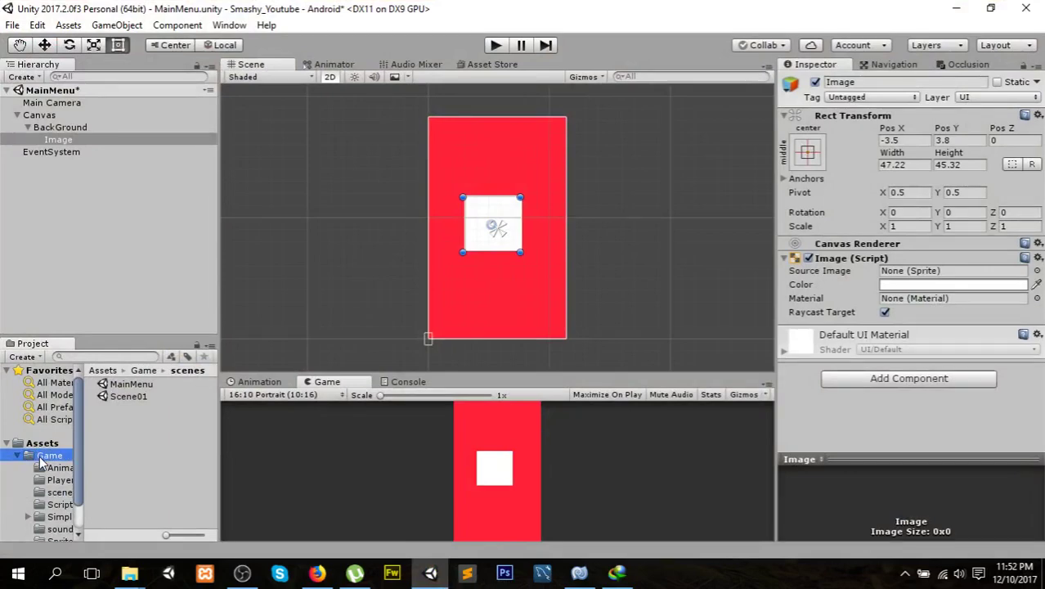
left_click_drag(125, 520, 950, 279)
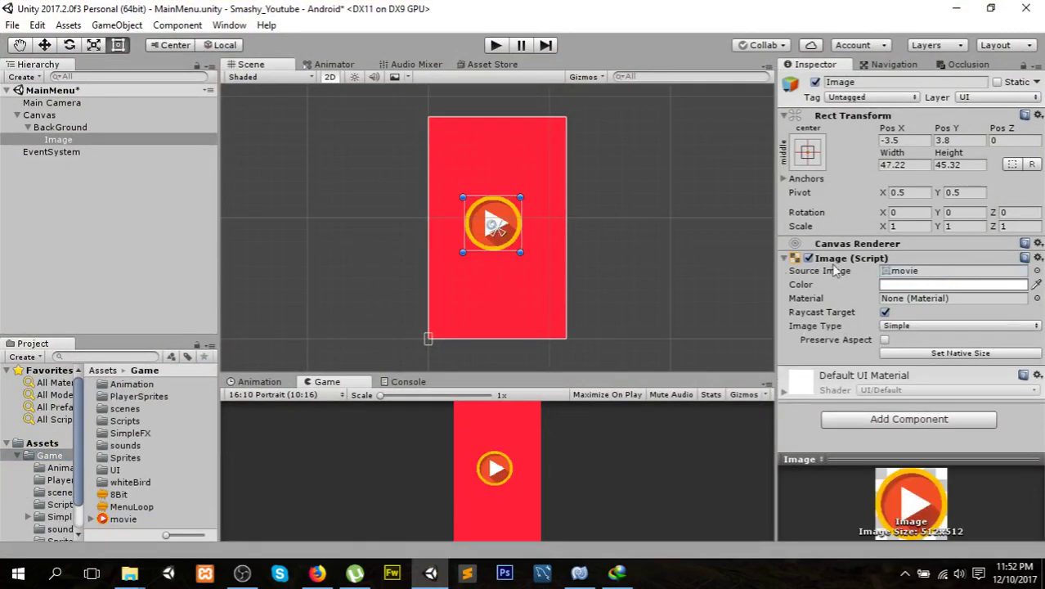
left_click(885, 339)
left_click(902, 355)
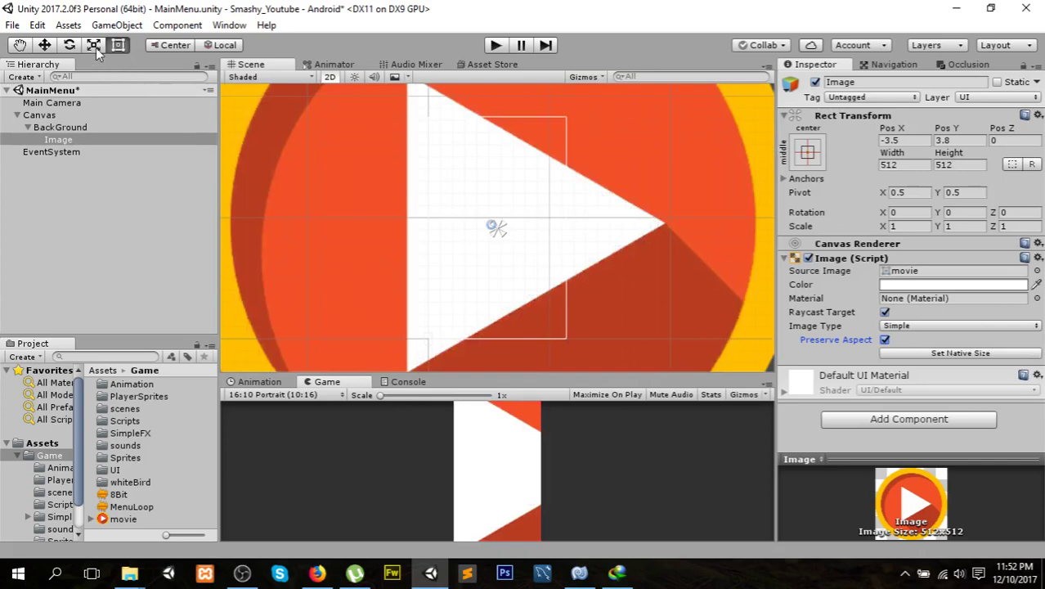
- Scale the play image down to a small icon on the red background
left_click(94, 45)
mouse_move(496, 228)
left_mouse_down()
mouse_move(501, 257)
mouse_move(488, 301)
left_mouse_up()
left_click_drag(473, 374, 523, 415)
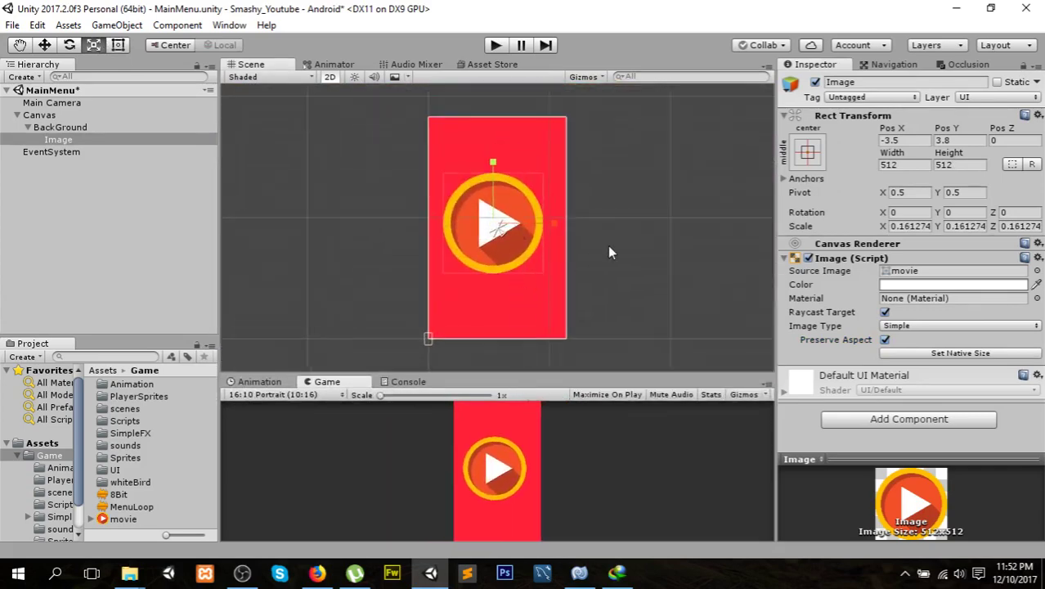
left_click(592, 278)
left_click(502, 243)
left_click_drag(492, 222, 493, 237)
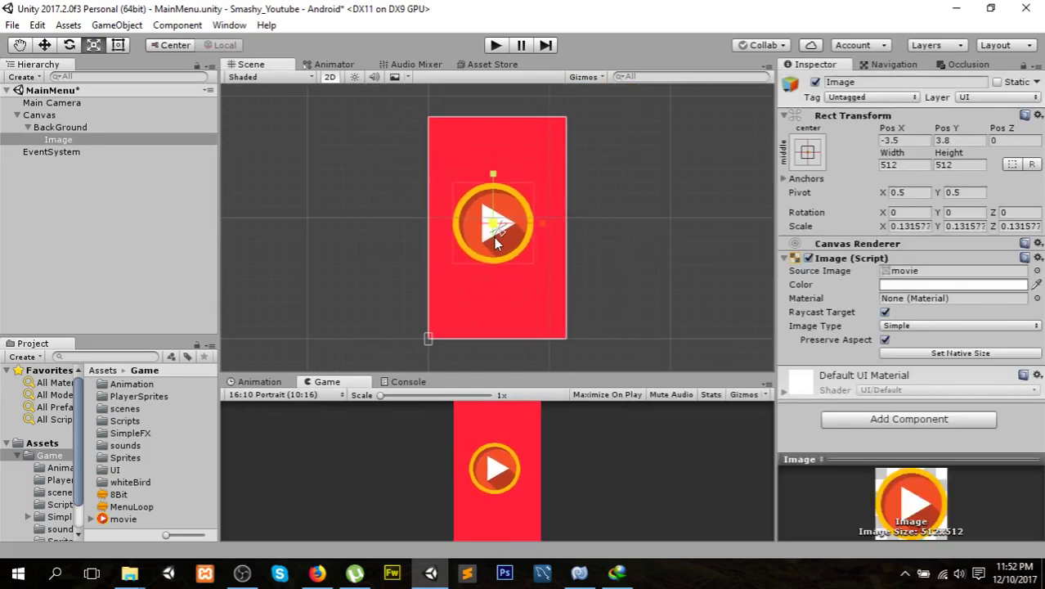
- Drag the Image's anchors onto its corners and enlarge the Game view panel
left_click(125, 48)
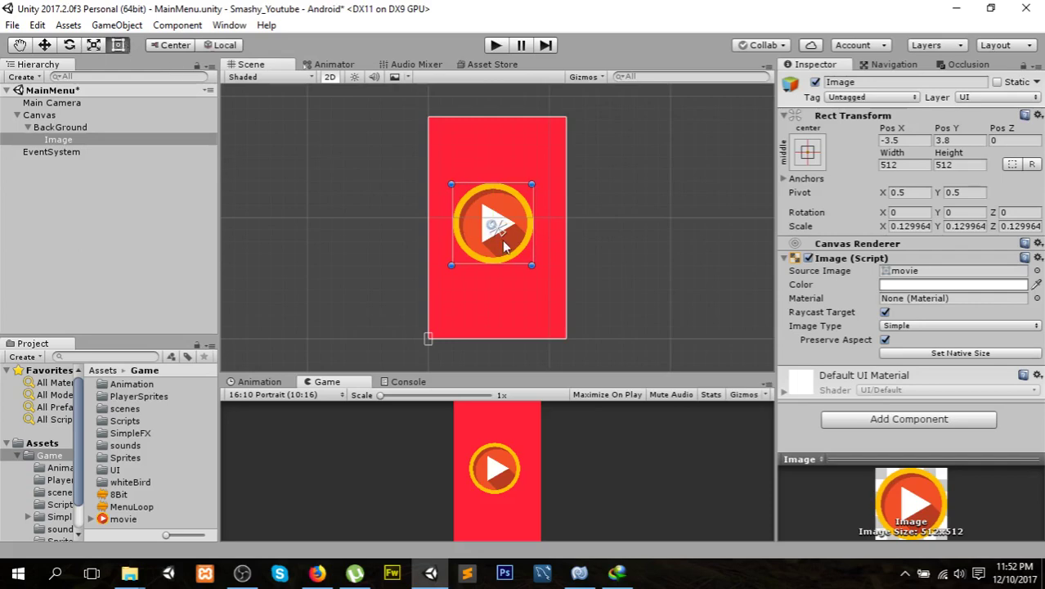
left_click_drag(502, 237, 544, 276)
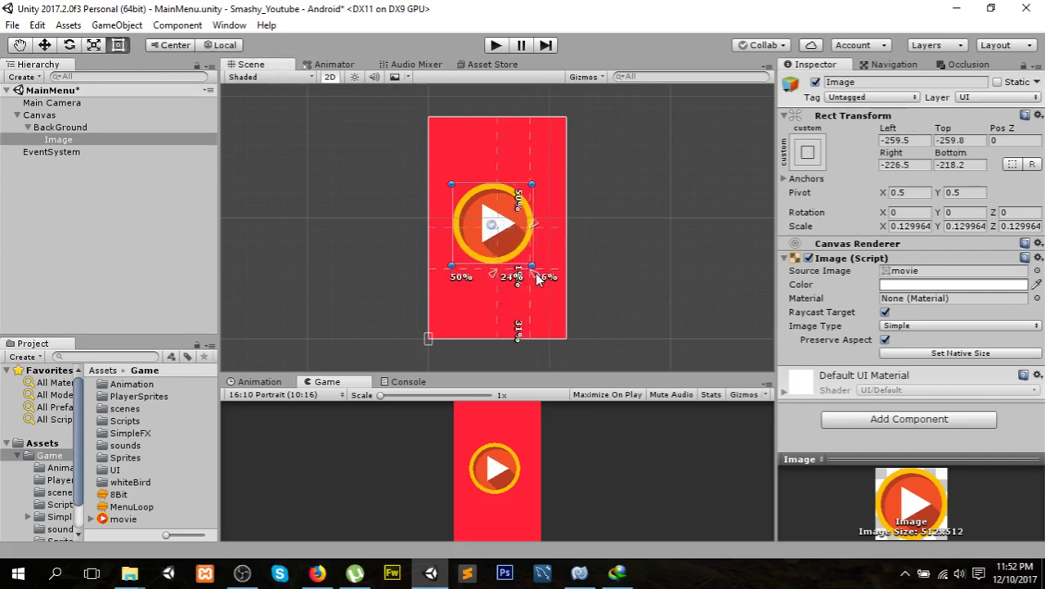
left_click_drag(543, 276, 540, 270)
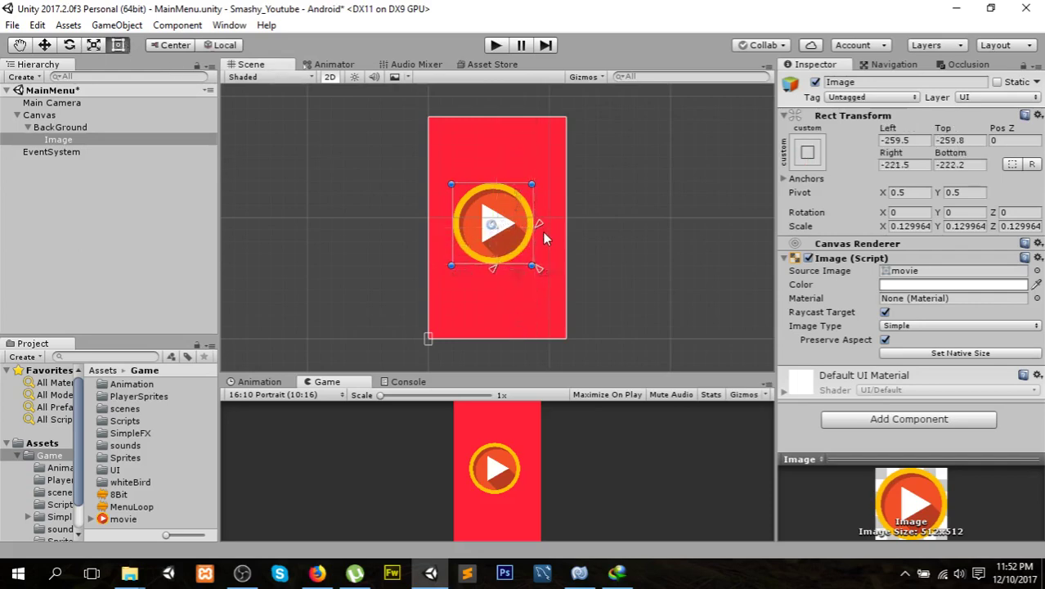
left_click(539, 196)
left_click(502, 231)
left_click(541, 222)
left_click(525, 229)
mouse_move(540, 227)
left_mouse_down()
mouse_move(539, 175)
mouse_move(449, 187)
left_mouse_up()
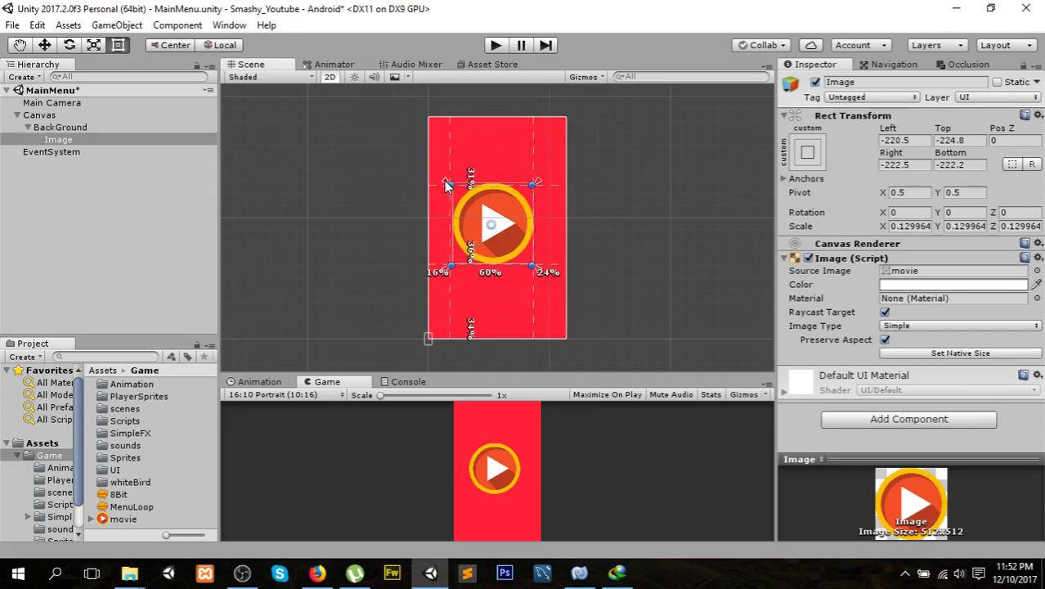
left_click(397, 303)
mouse_move(529, 374)
left_mouse_down()
mouse_move(561, 385)
mouse_move(570, 359)
mouse_move(586, 162)
mouse_move(579, 348)
left_mouse_up()
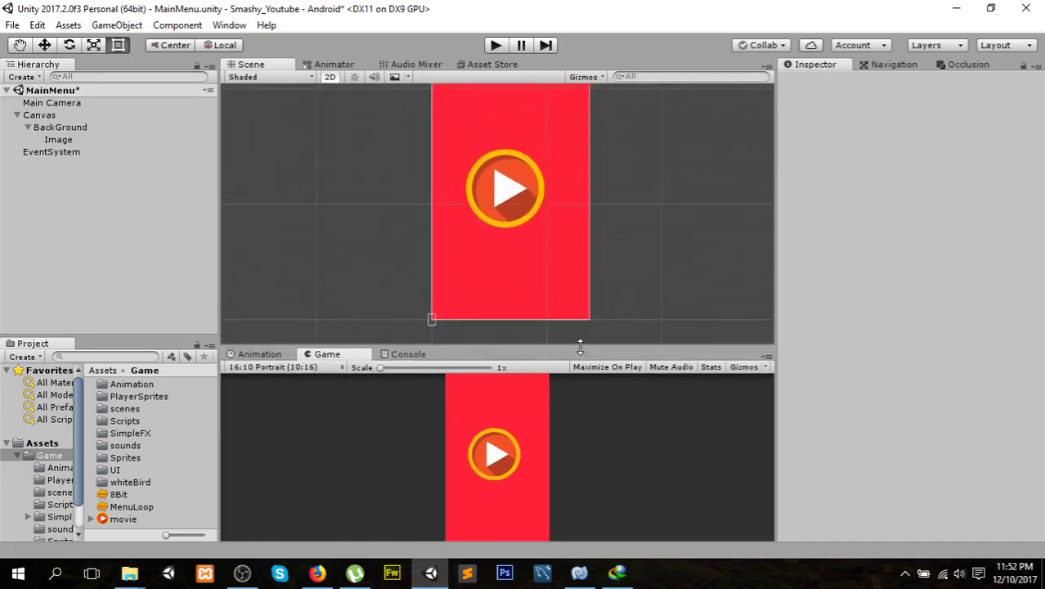
- Set the Canvas Scaler to Scale With Screen Size at 800 × 600 reference, keeping Screen Space - Overlay
left_click(65, 130)
left_click(114, 118)
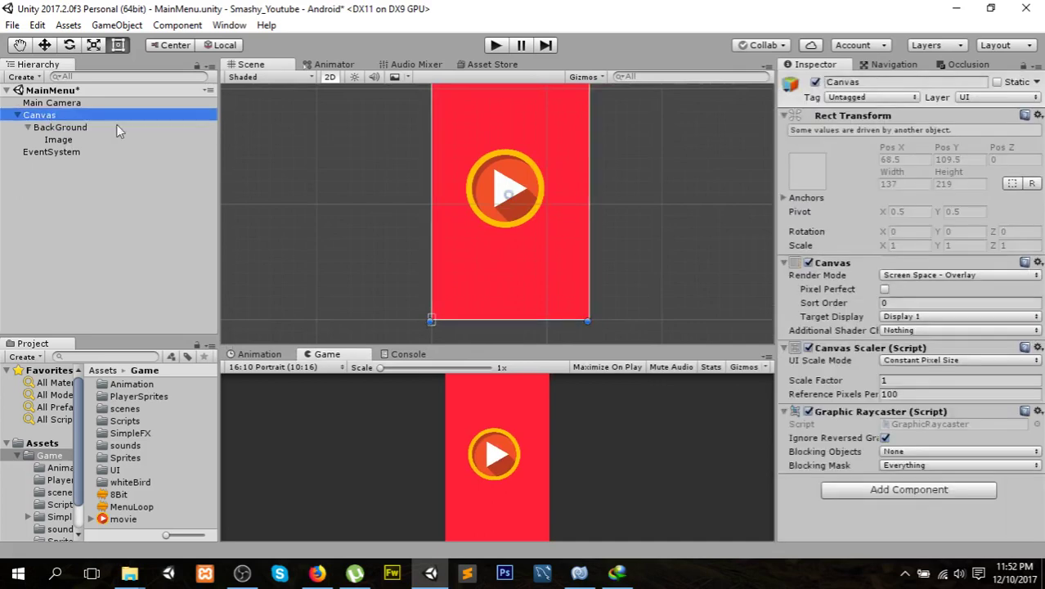
left_click(953, 276)
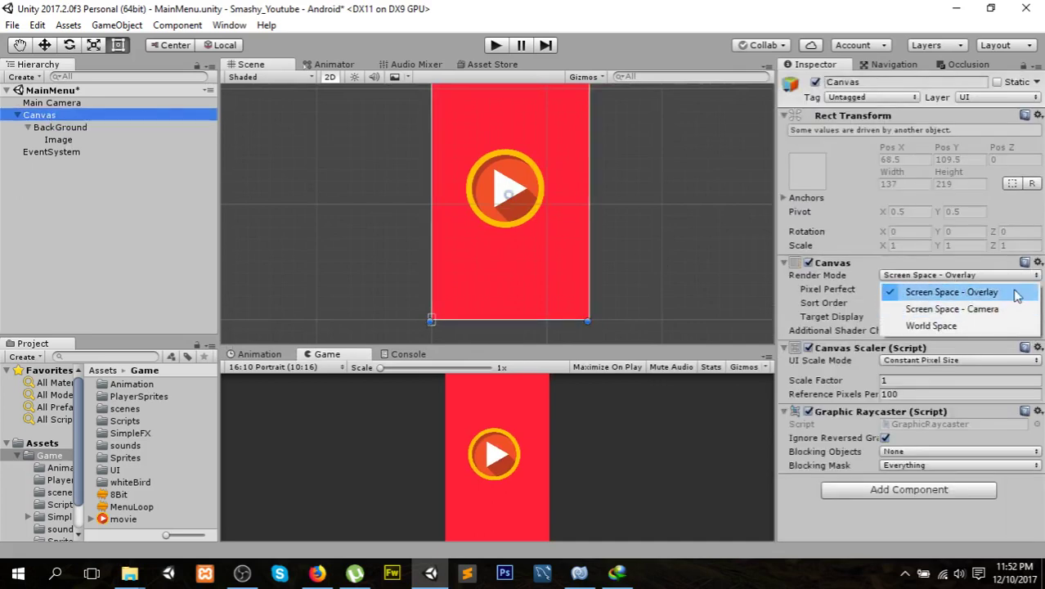
left_click(951, 291)
left_click(924, 361)
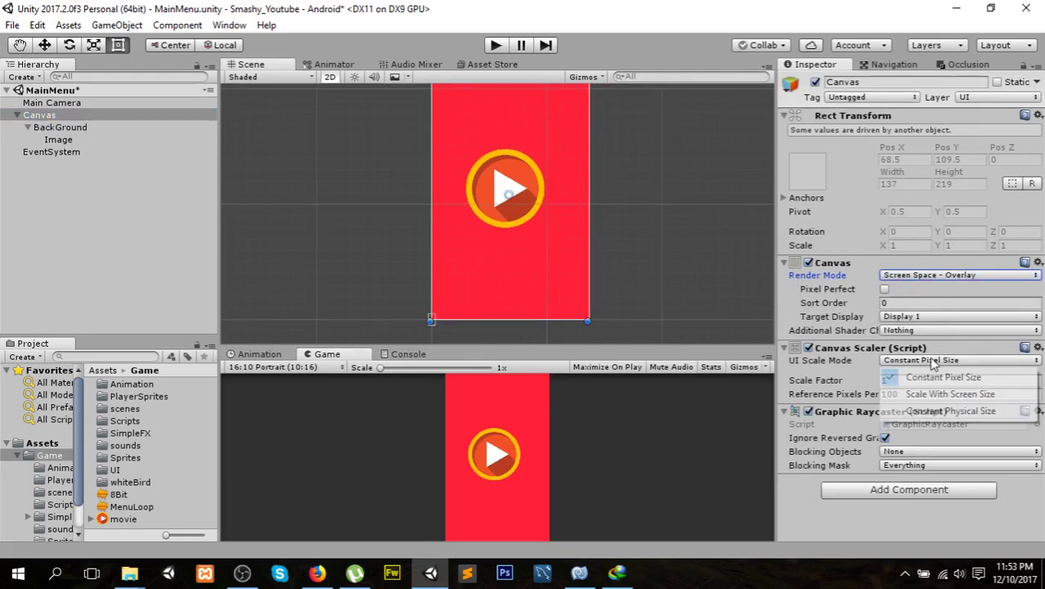
left_click(935, 393)
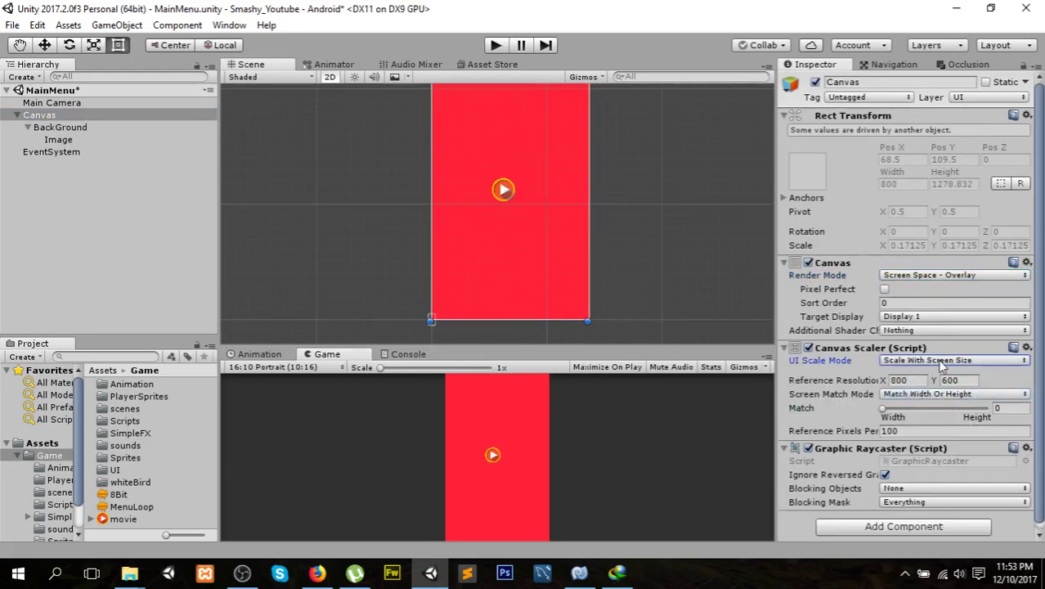
left_click(657, 275)
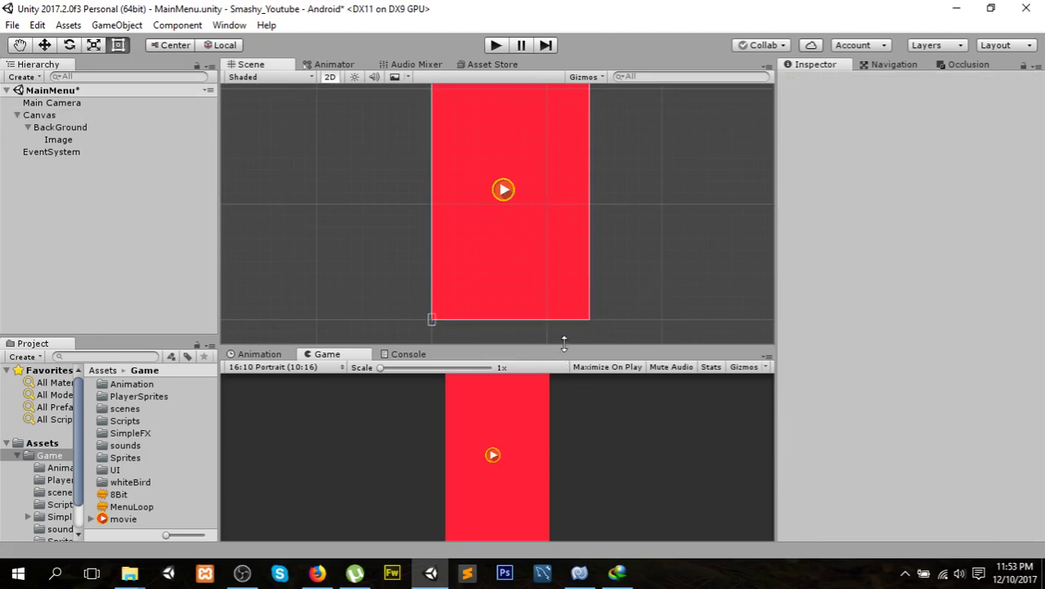
left_click_drag(563, 343, 561, 346)
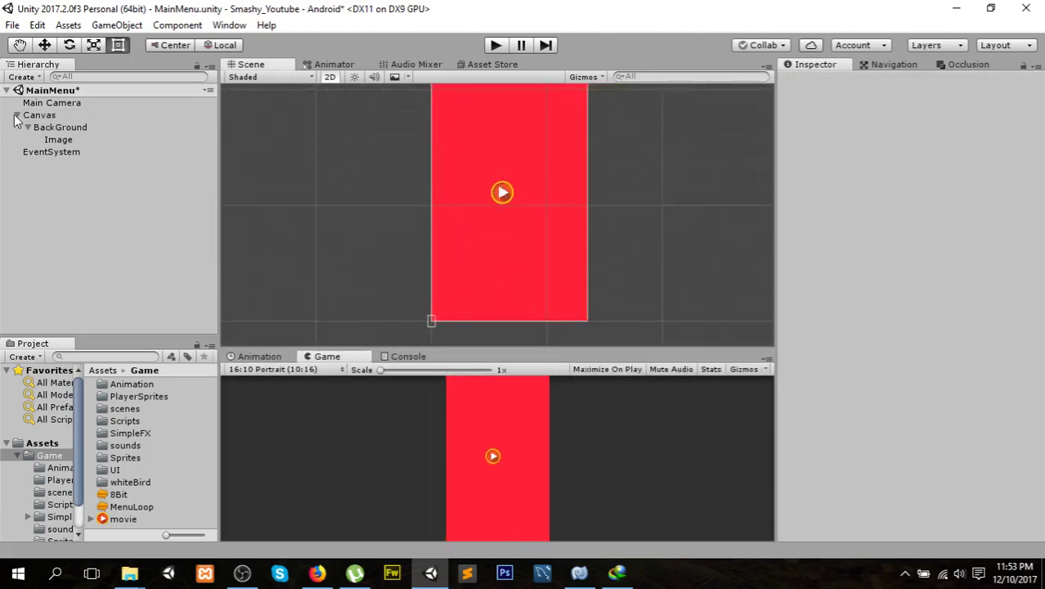
- Reset the play Image to its native size and move it up near the top of the background
left_click(79, 143)
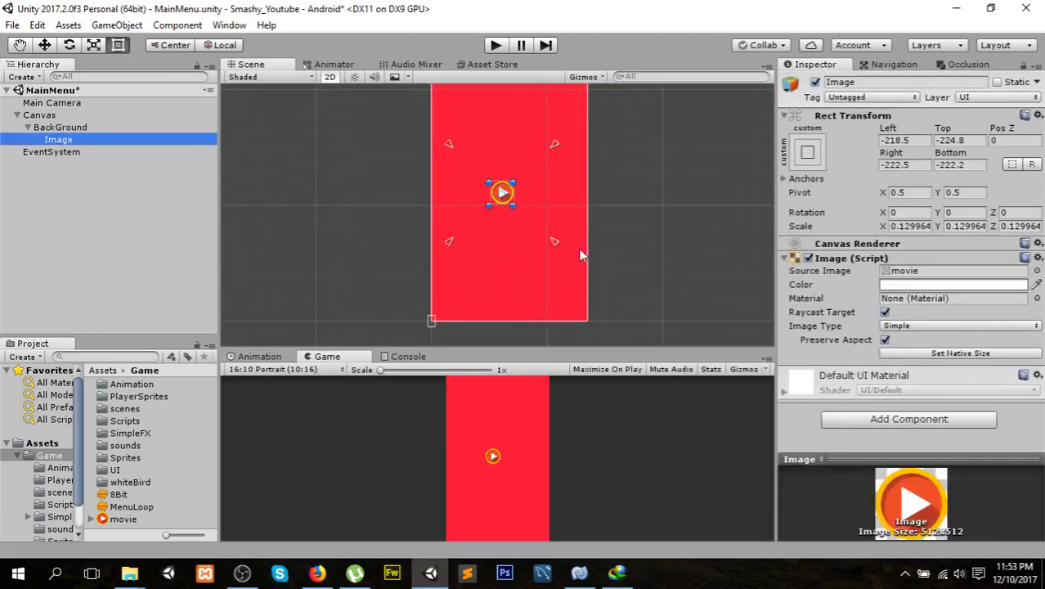
left_click(907, 356)
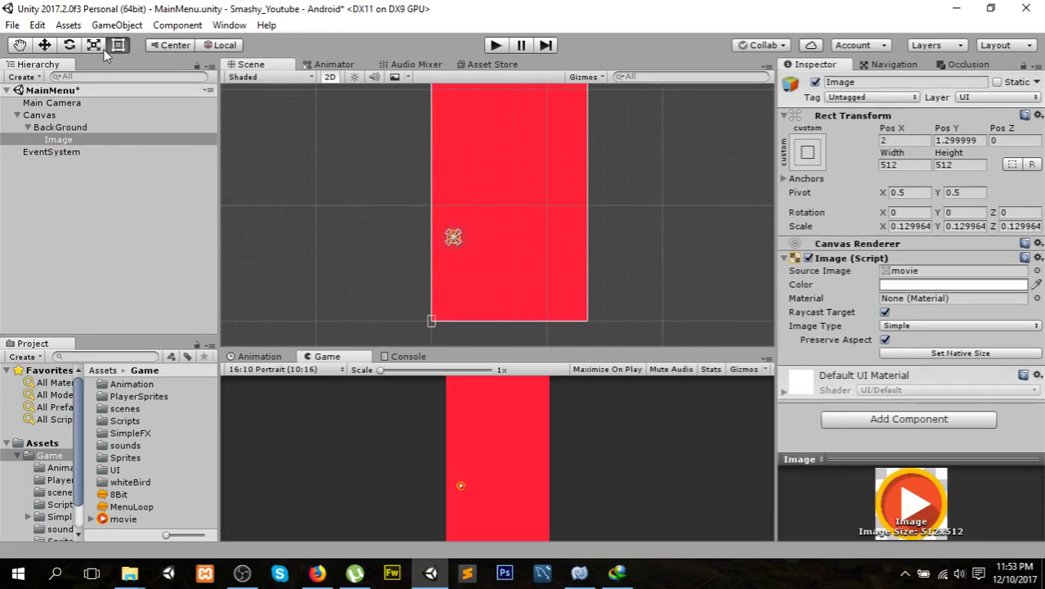
left_click(43, 50)
left_click_drag(499, 234, 548, 232)
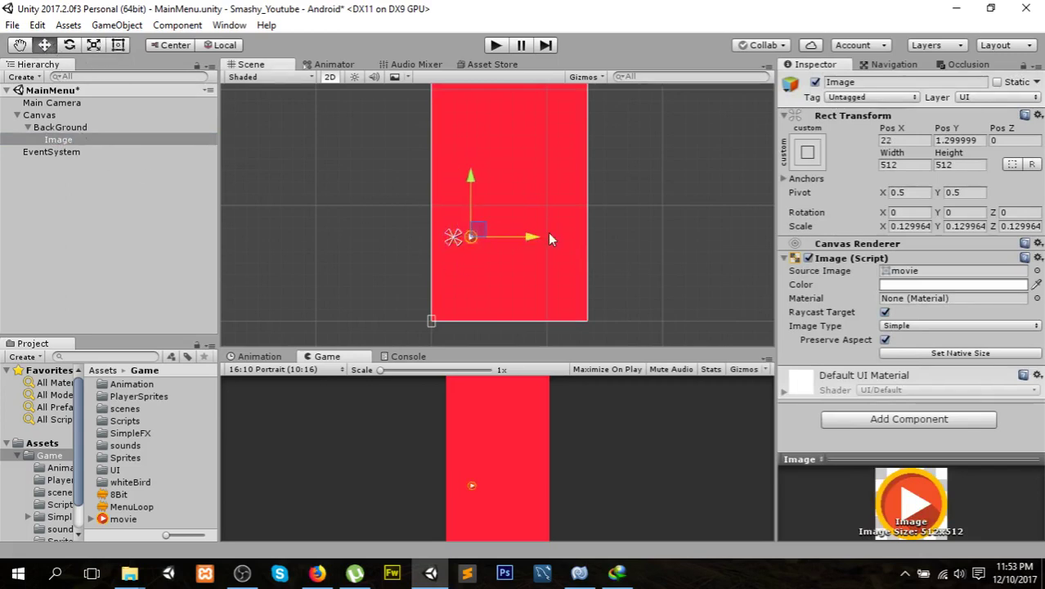
left_click_drag(496, 178, 500, 127)
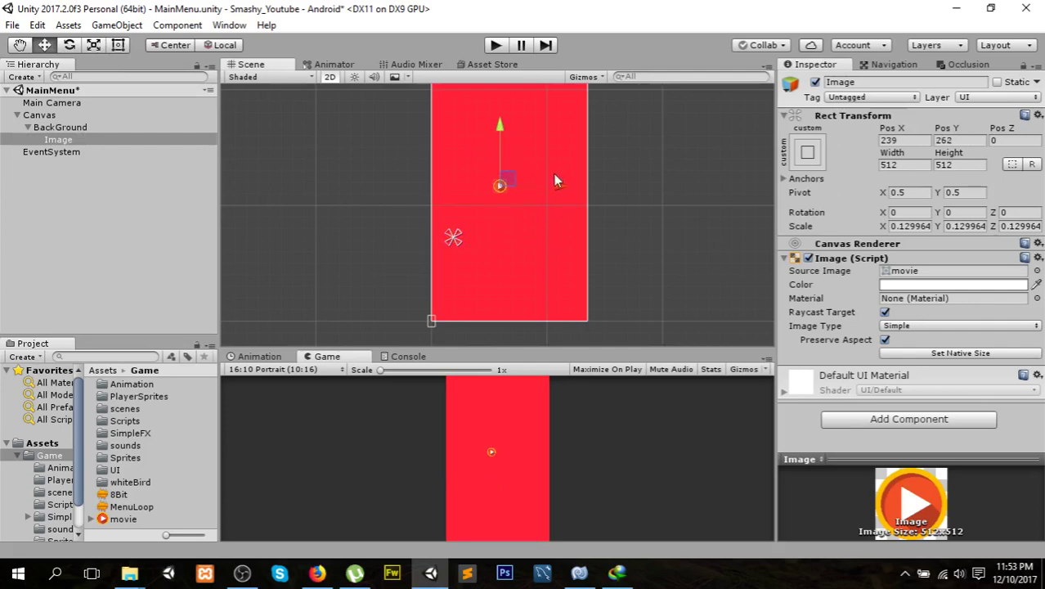
left_click_drag(563, 182, 574, 186)
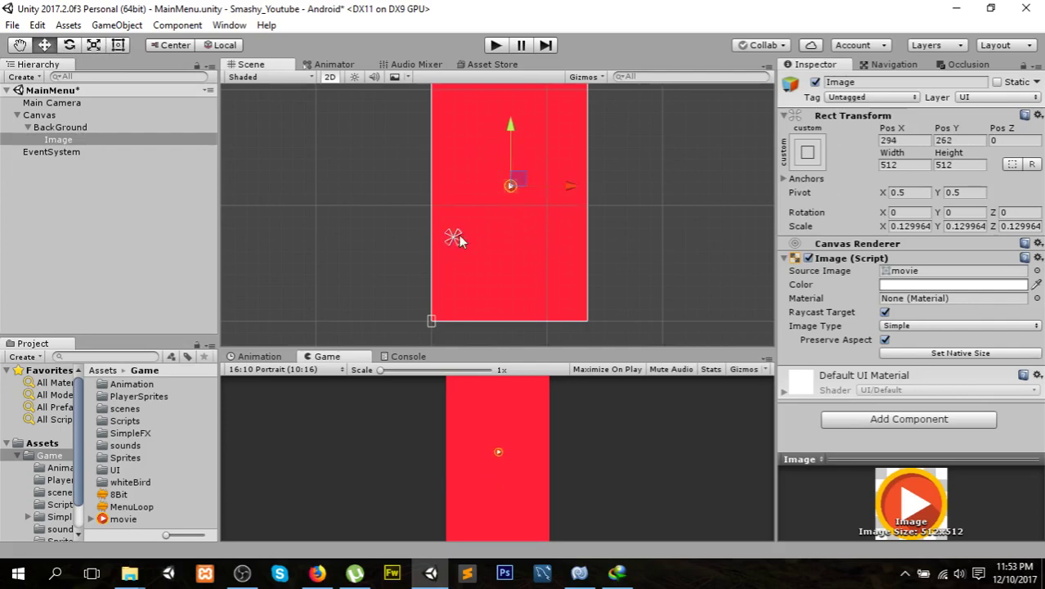
scroll(544, 218, "up", 2)
scroll(544, 218, "up", 2)
- Enlarge the play image to about 0.93 scale
left_click(93, 47)
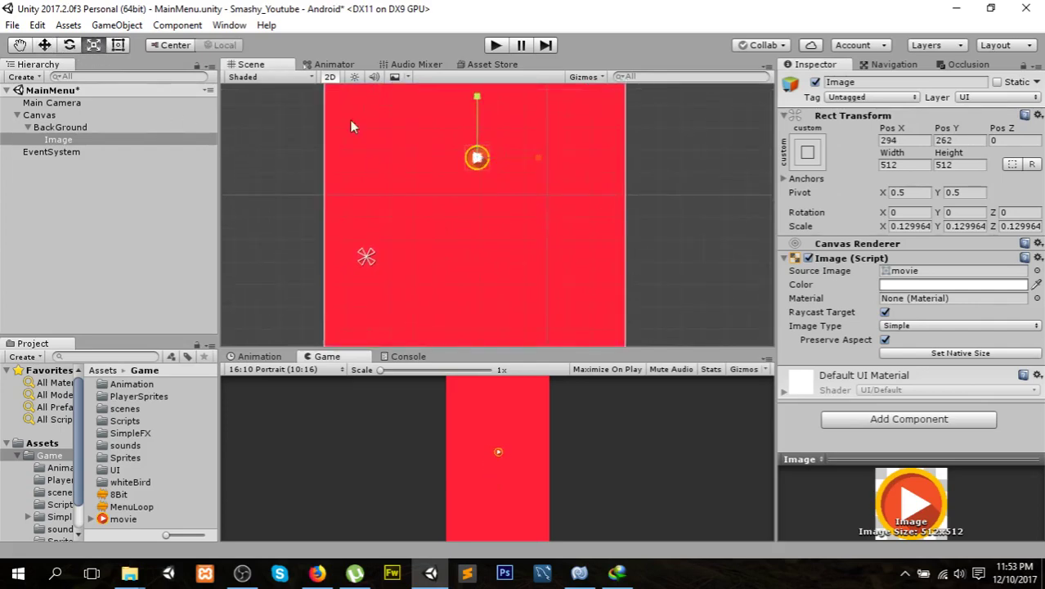
left_click_drag(478, 161, 850, 259)
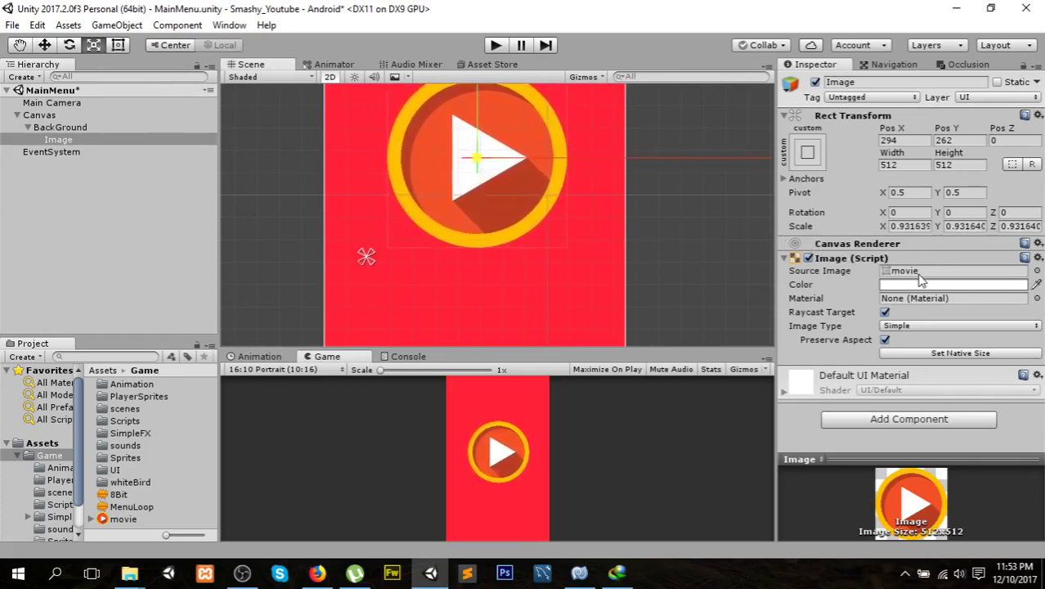
left_click_drag(850, 259, 641, 230)
scroll(451, 219, "down", 2)
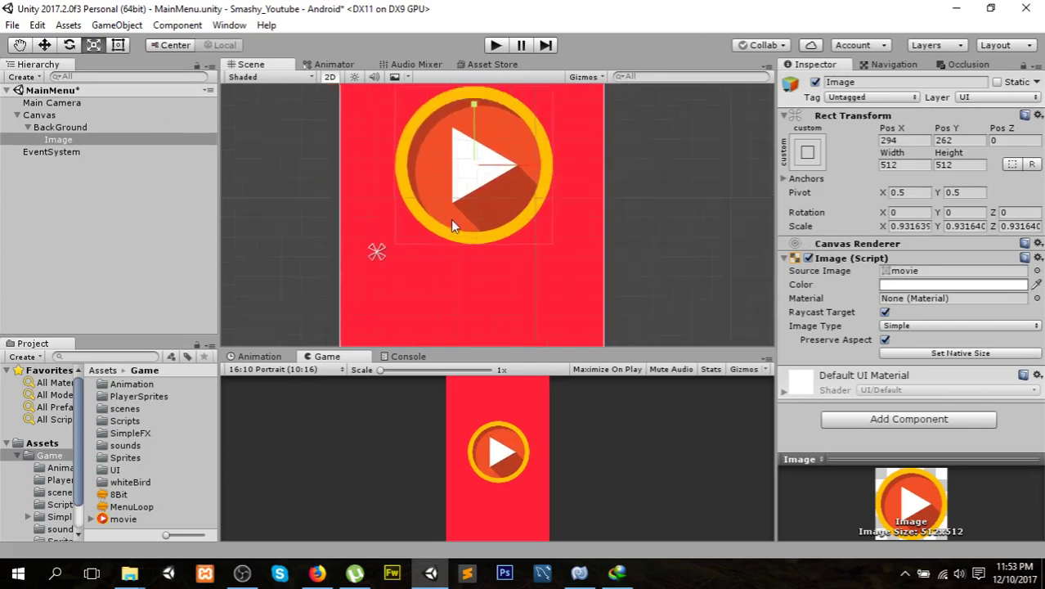
scroll(450, 219, "down", 2)
scroll(450, 219, "down", 1)
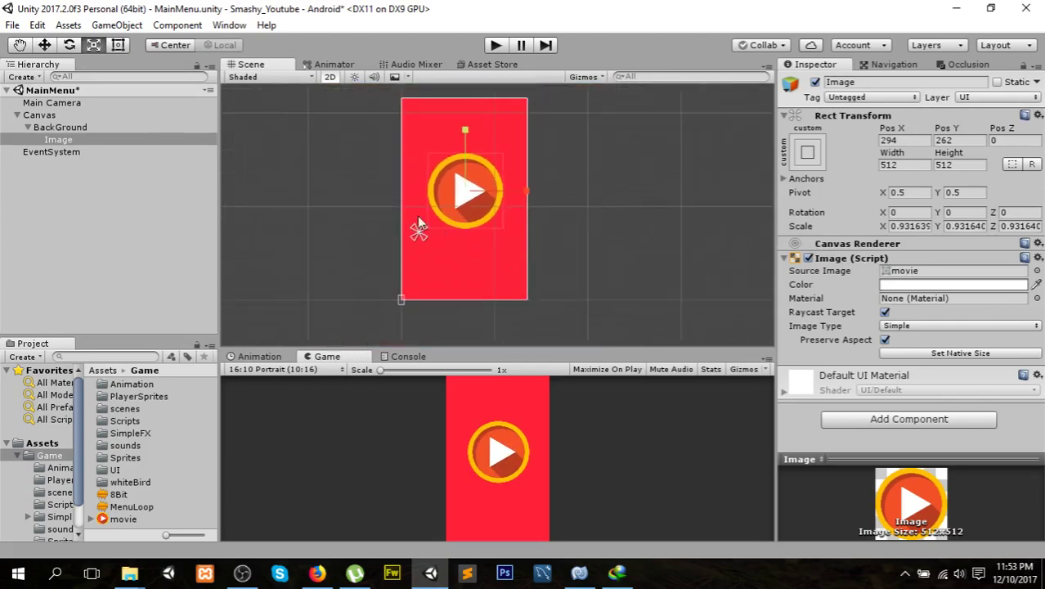
- Move the Image's anchors to its corners, leaving offsets Left -16, Top -18, Right -12, Bottom -18
left_click(119, 45)
left_click_drag(419, 229, 503, 149)
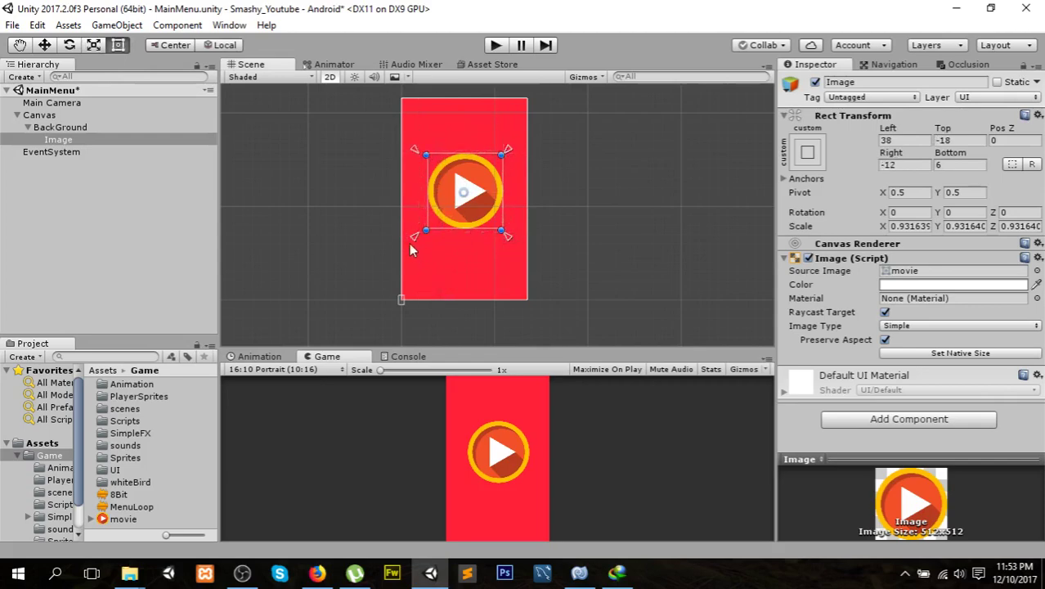
left_click_drag(412, 238, 421, 234)
left_click(604, 227)
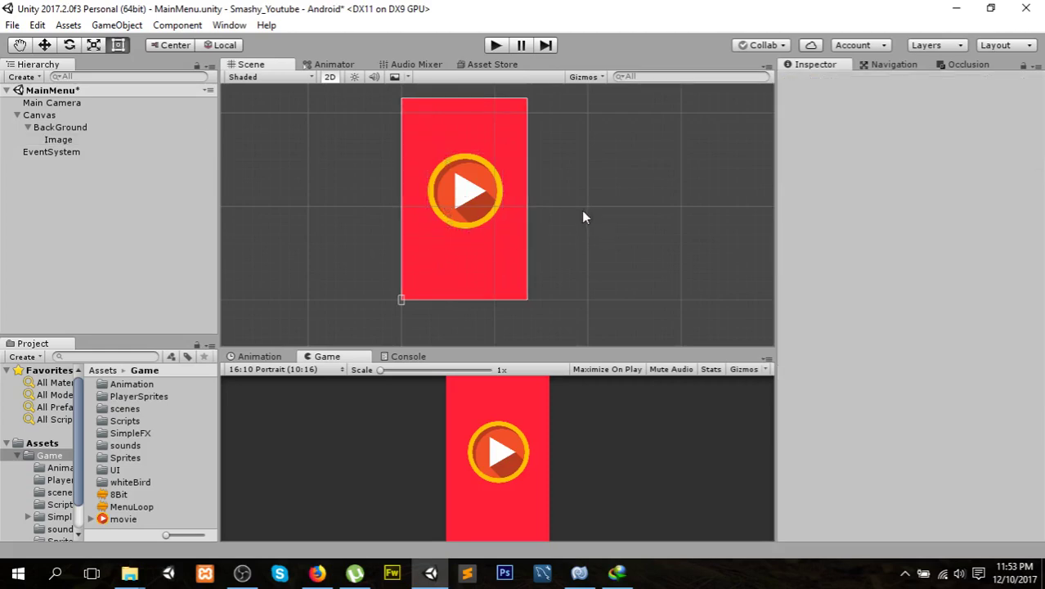
left_click(477, 209)
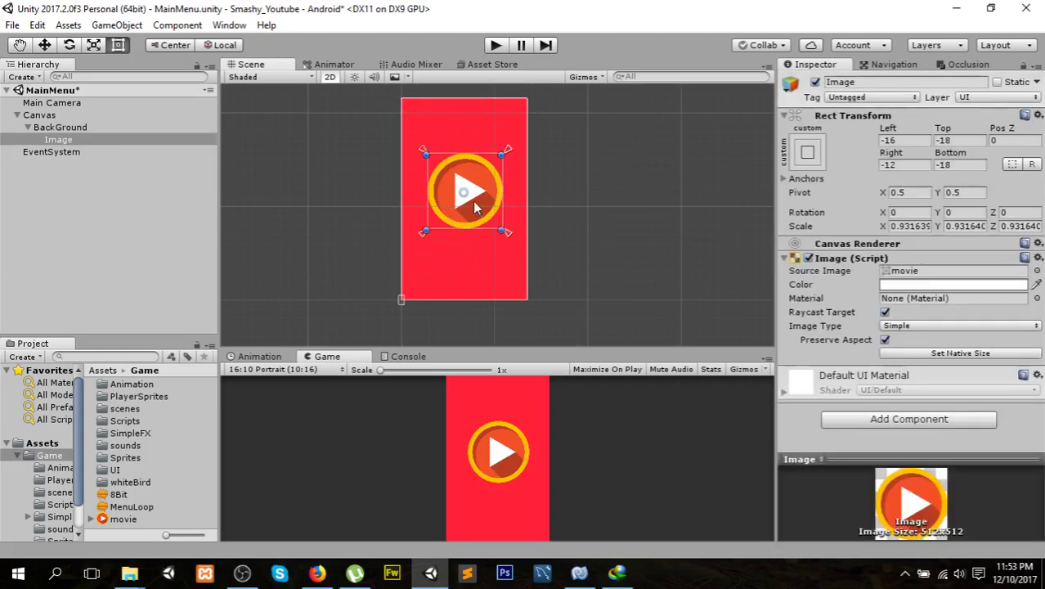
left_click(79, 140)
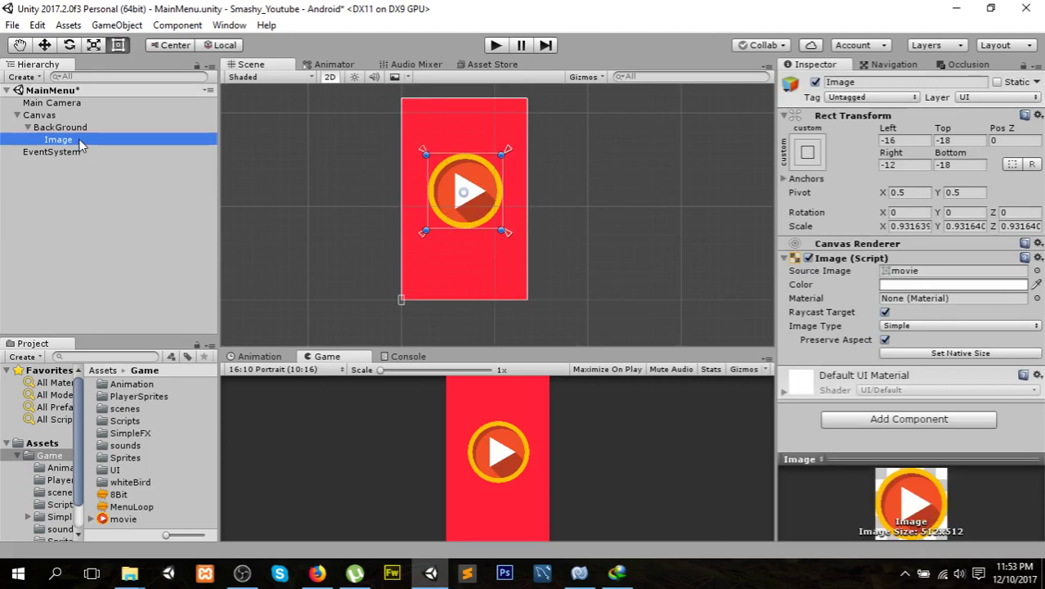
- Rename the Image object to PlayButton
left_click(80, 141)
type("PlayButton")
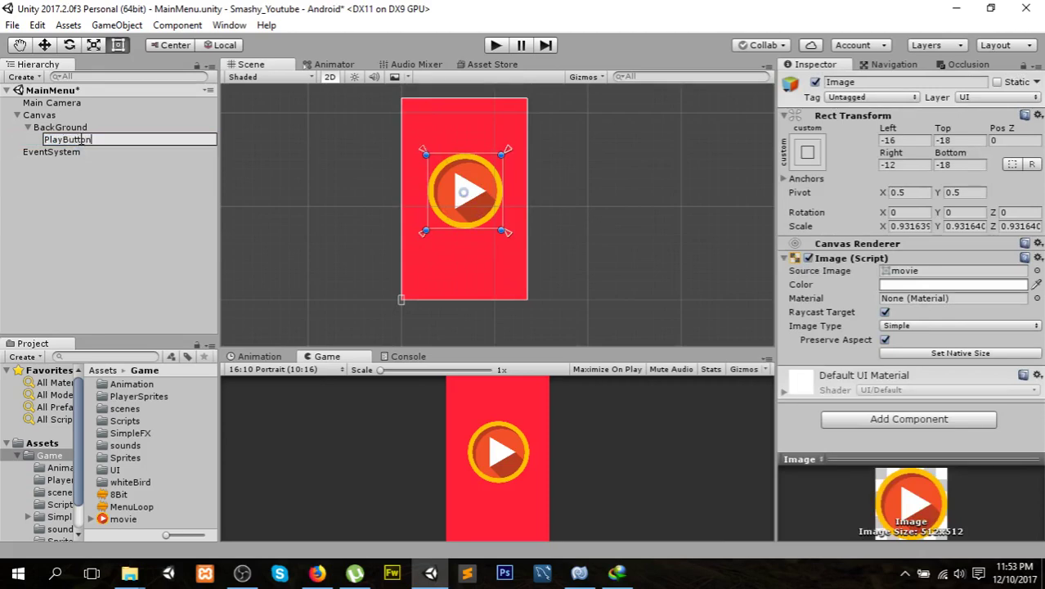
left_click(74, 190)
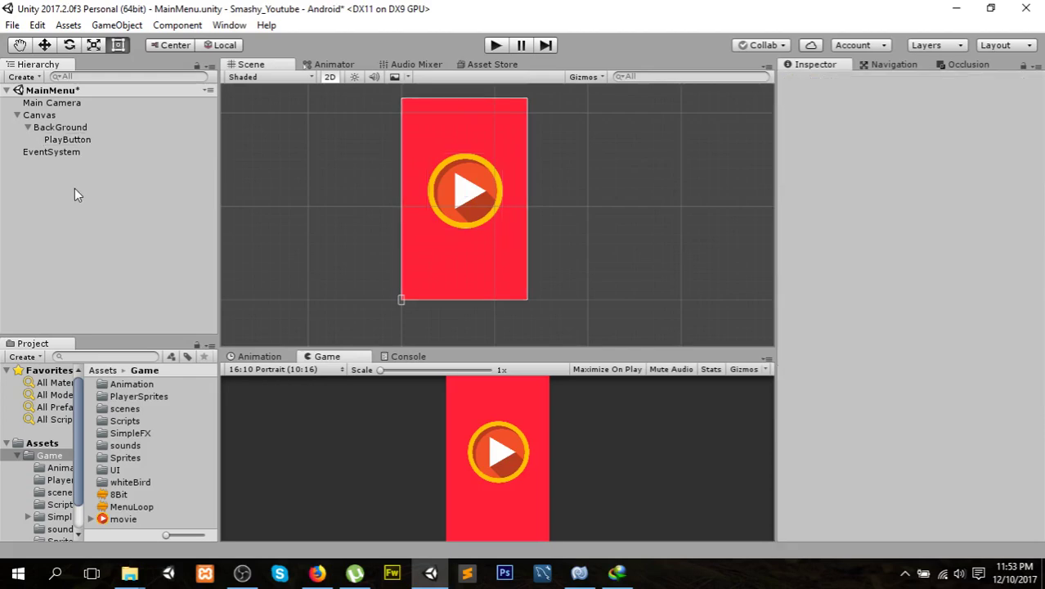
left_click(87, 140)
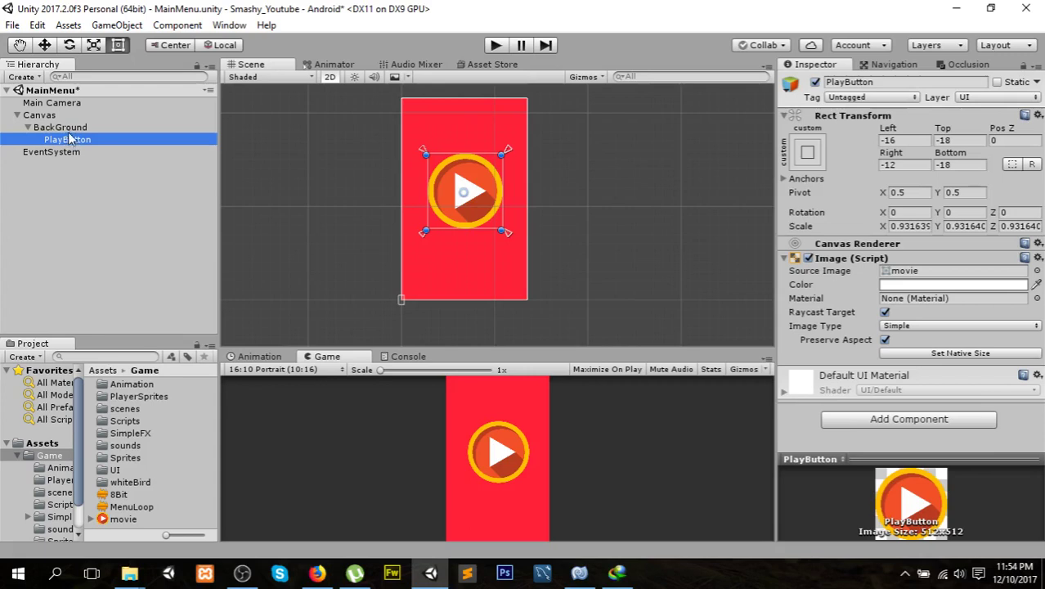
- Duplicate PlayButton and move the copy just below the original
right_click(72, 141)
left_click(121, 206)
left_click(44, 45)
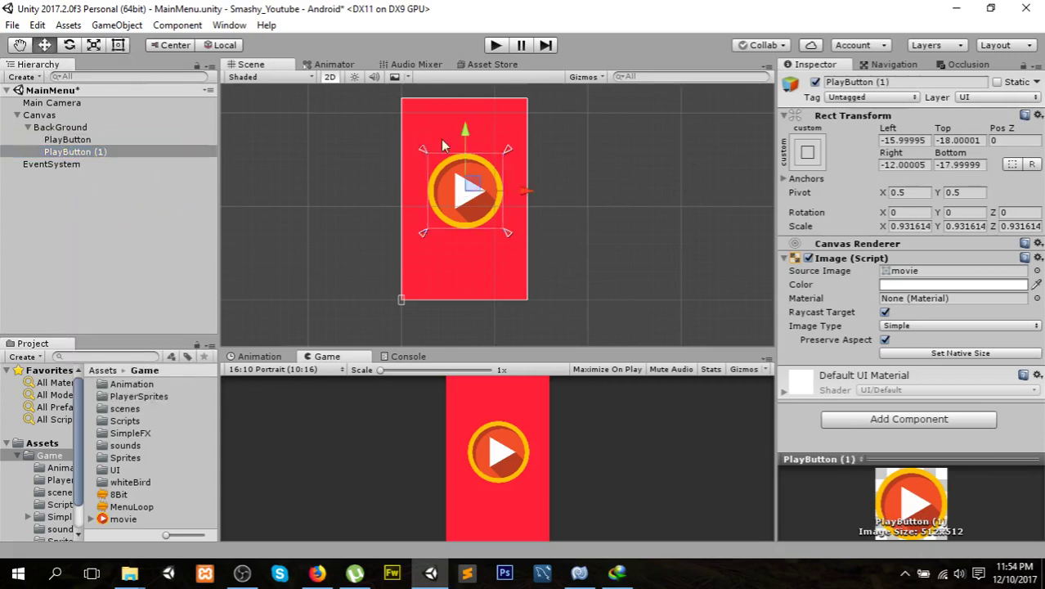
left_click_drag(465, 129, 479, 206)
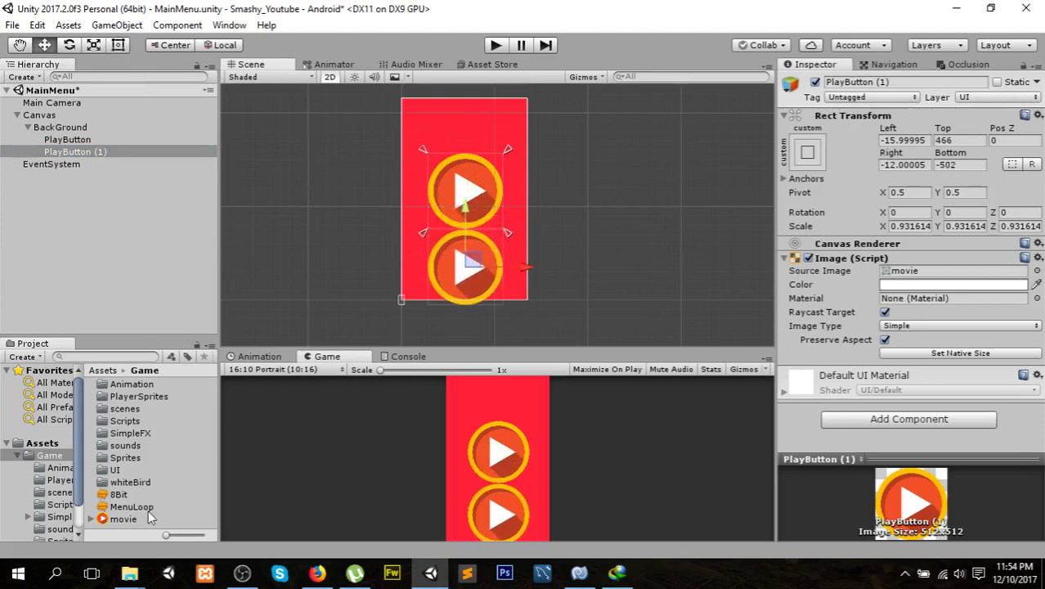
- Assign the exit X sprite from the UI folder as PlayButton (1)'s Source Image
left_click(129, 471)
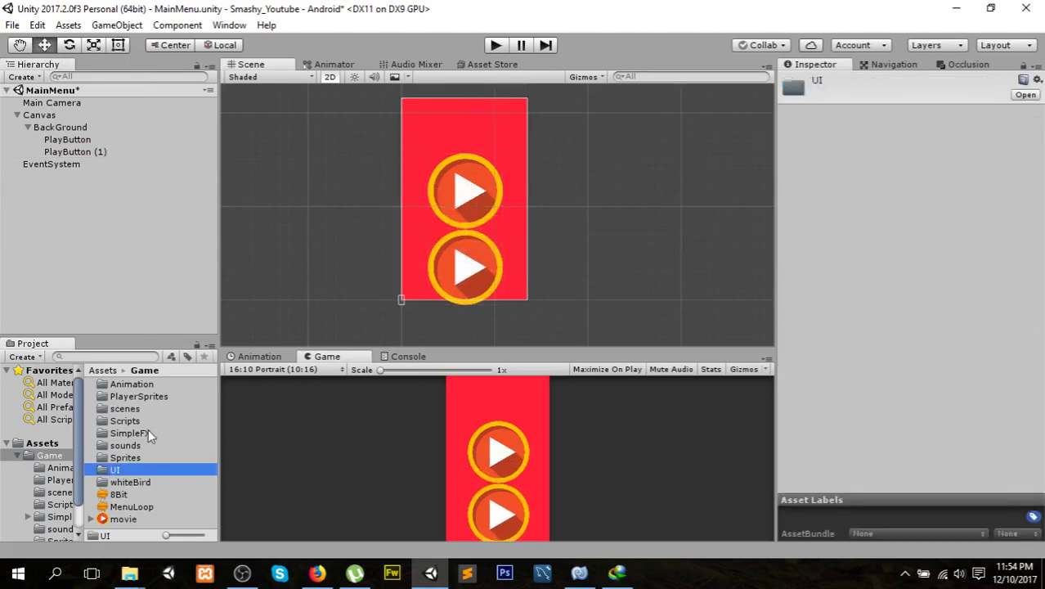
double_click(113, 471)
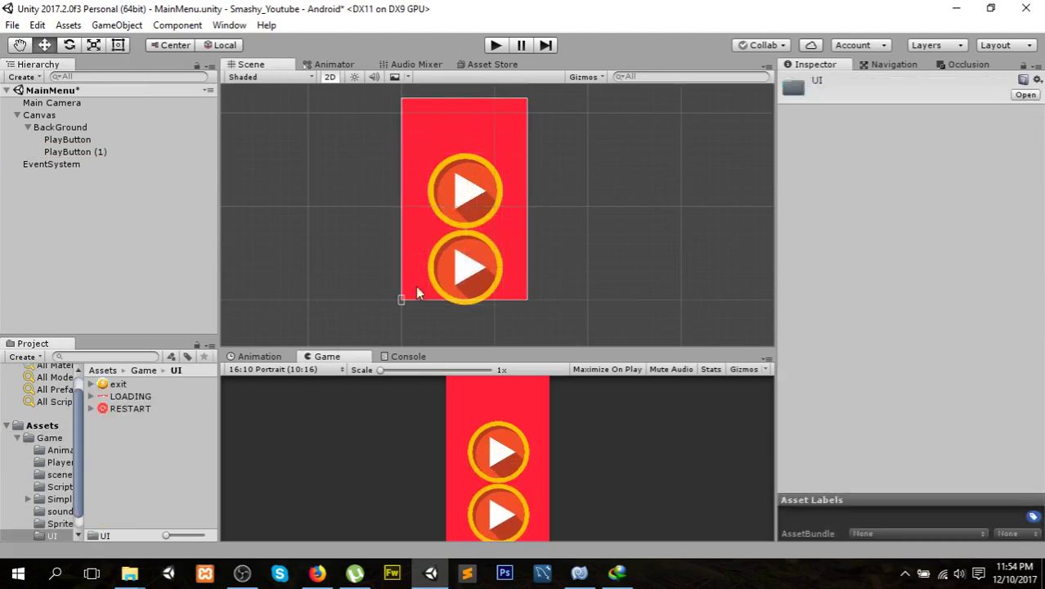
left_click(90, 152)
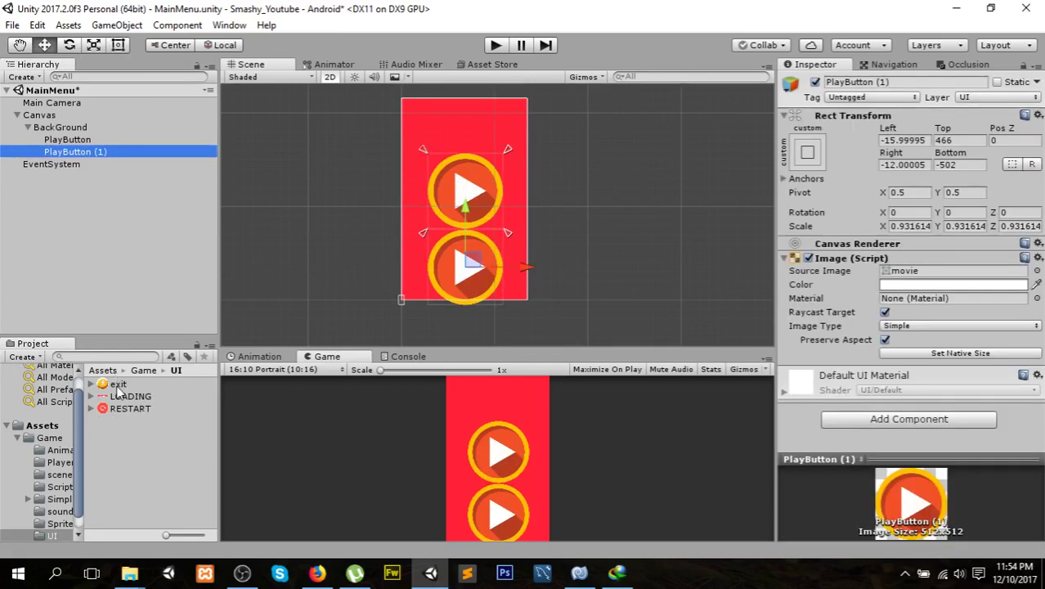
left_click_drag(119, 386, 916, 271)
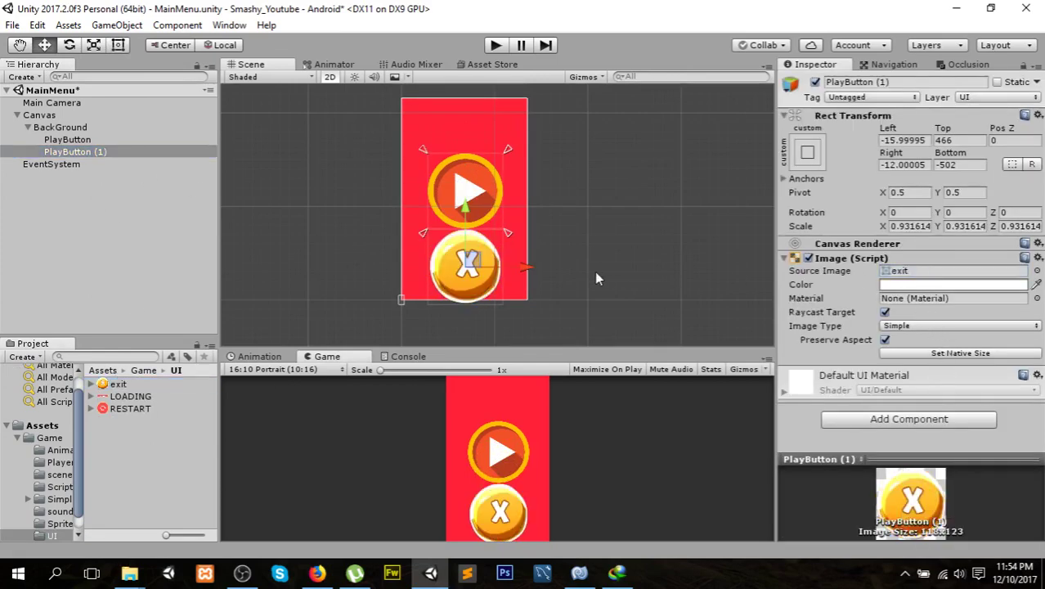
- Shrink the X button to about a third and move it lower on the canvas
scroll(507, 414, "up", 2)
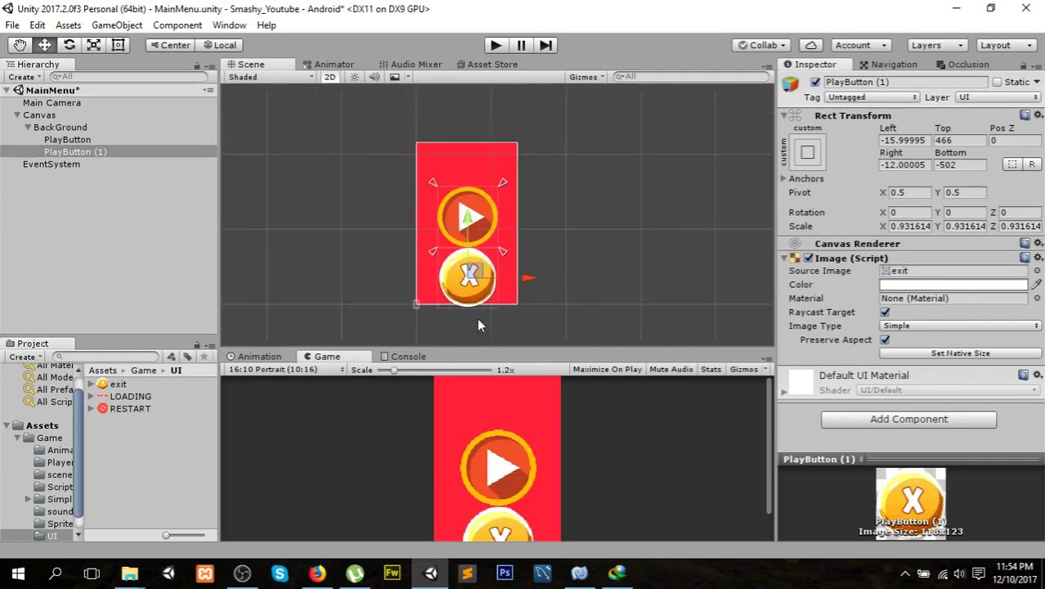
scroll(480, 304, "up", 3)
scroll(442, 242, "up", 3)
left_click(94, 45)
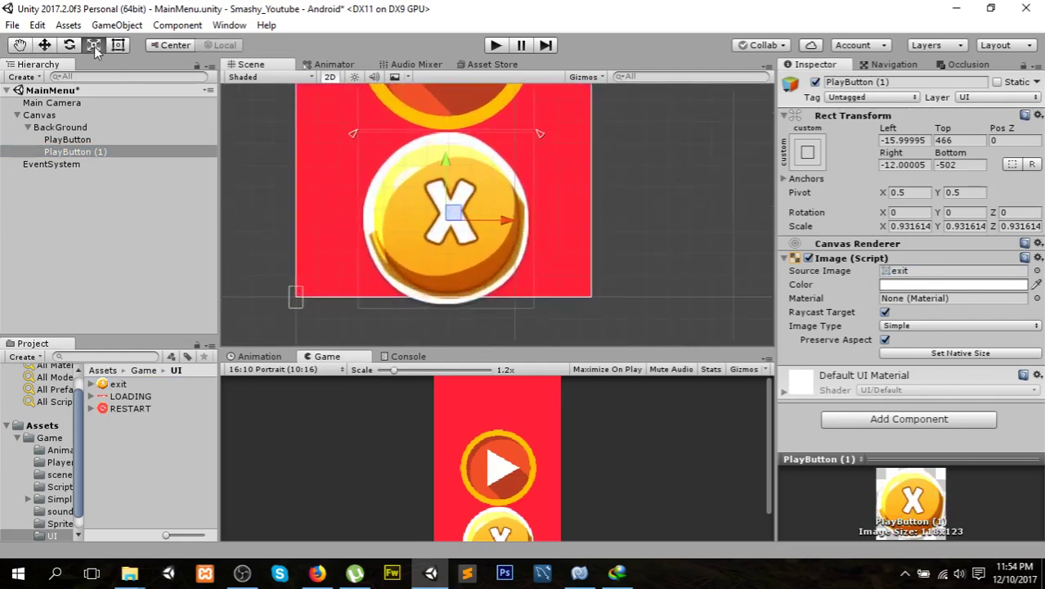
left_click_drag(444, 224, 435, 263)
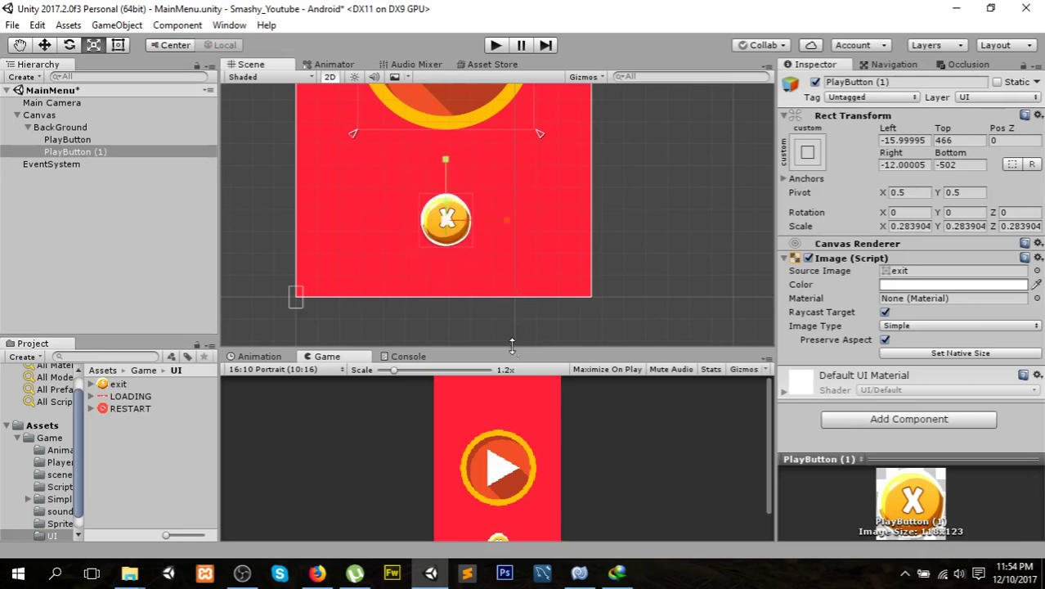
mouse_move(512, 350)
left_mouse_down()
mouse_move(516, 194)
mouse_move(532, 97)
left_mouse_up()
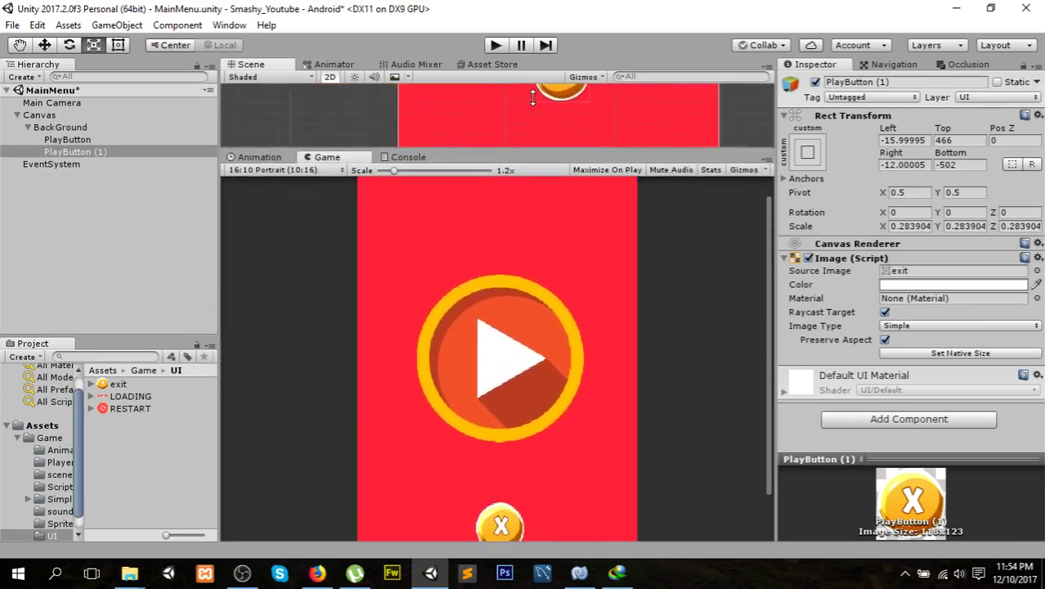
left_click_drag(394, 175, 342, 183)
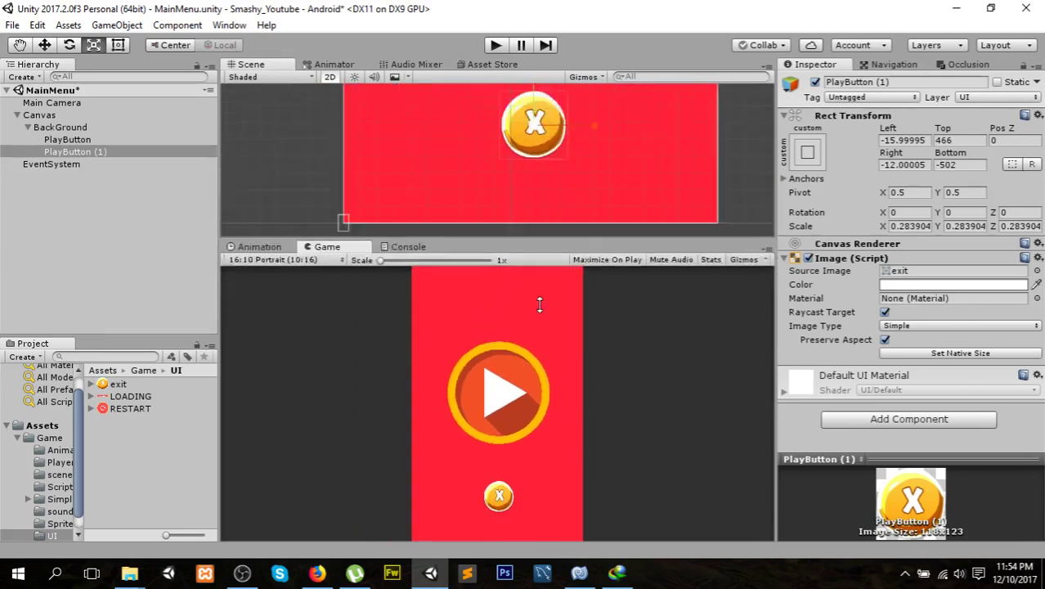
left_click_drag(535, 149, 531, 369)
left_click(49, 45)
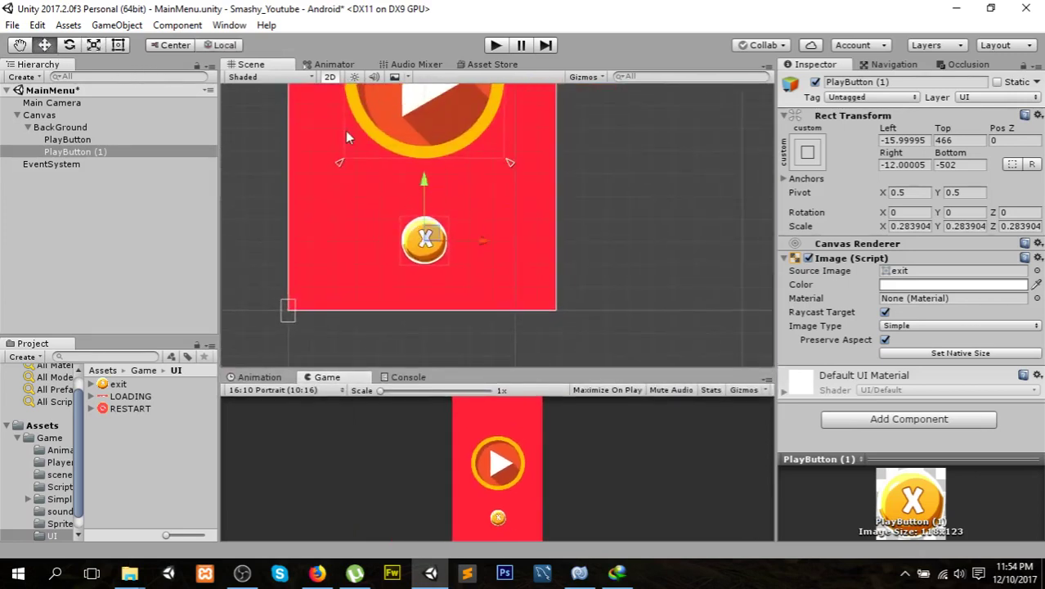
left_click_drag(423, 188, 426, 214)
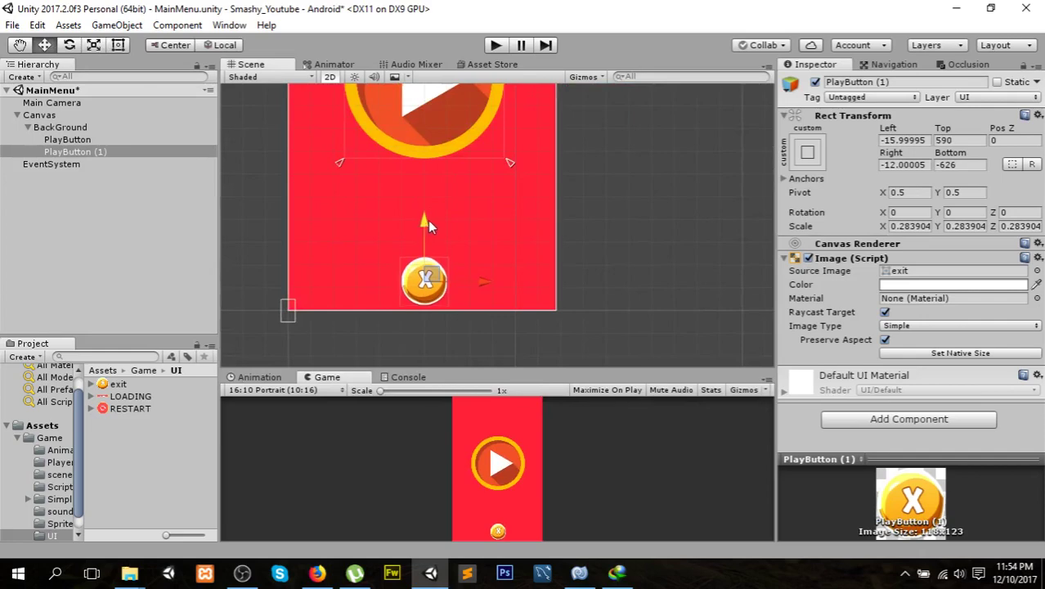
left_click_drag(426, 222, 427, 218)
- Tighten the X button's anchors closely around its edges
left_click(123, 47)
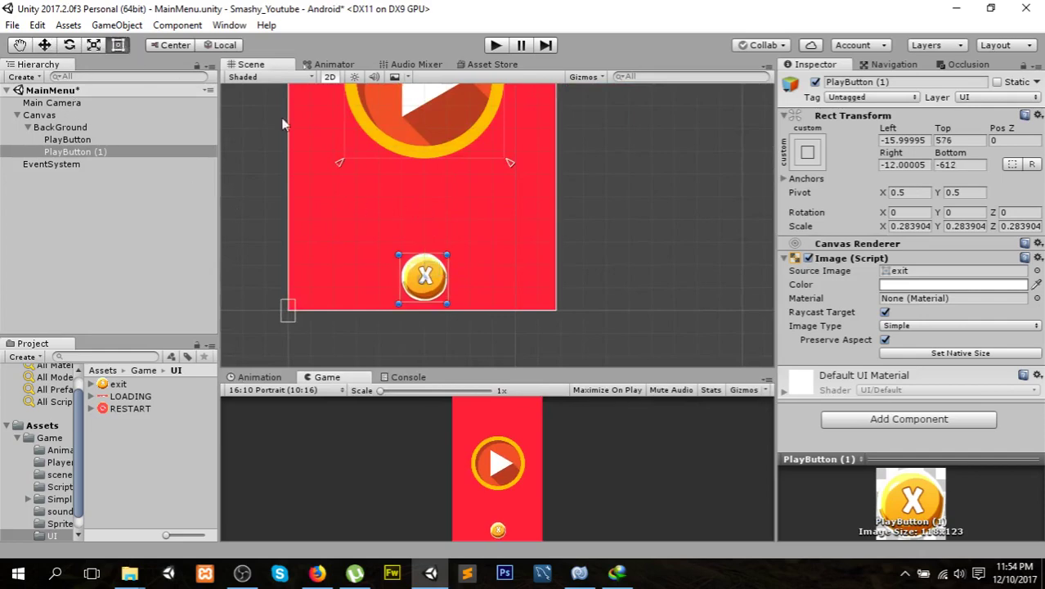
scroll(443, 169, "down", 2)
scroll(447, 165, "down", 3)
scroll(448, 164, "down", 2)
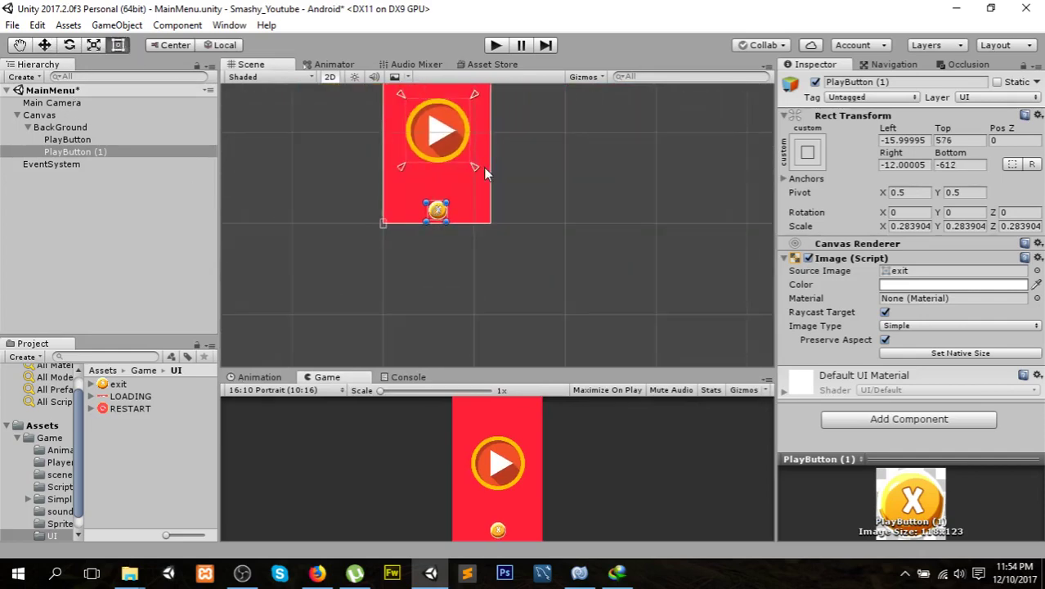
left_click_drag(473, 167, 455, 231)
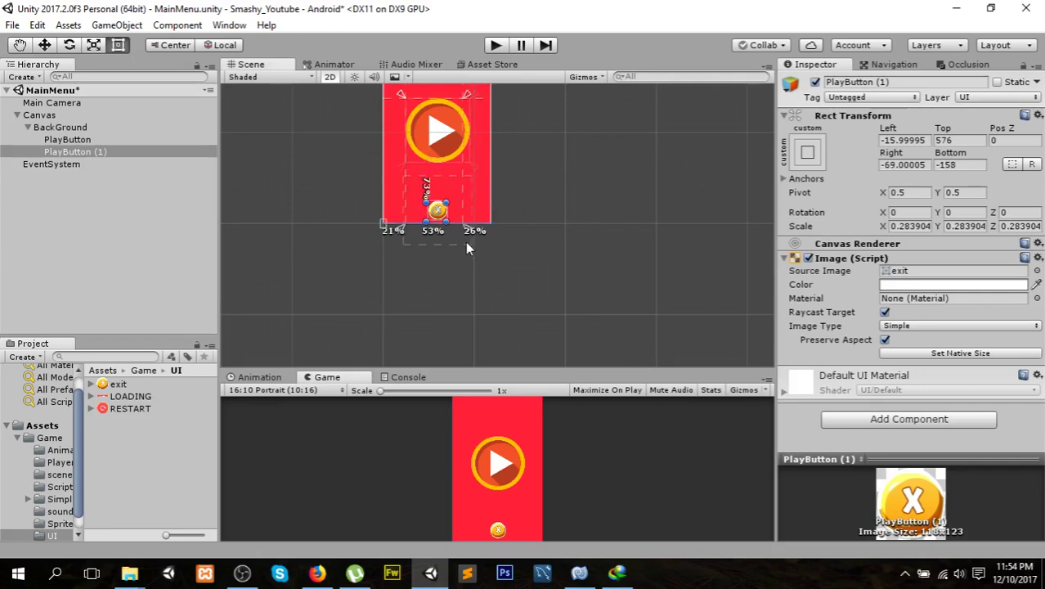
mouse_move(454, 96)
left_mouse_down()
mouse_move(458, 202)
mouse_move(423, 200)
left_mouse_up()
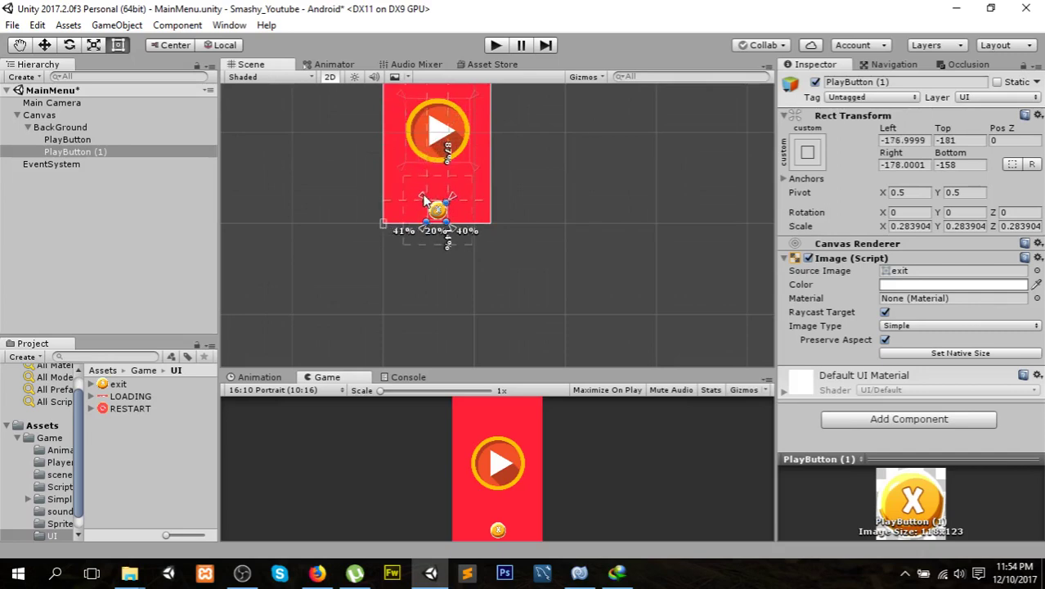
scroll(454, 278, "up", 3)
scroll(443, 247, "up", 2)
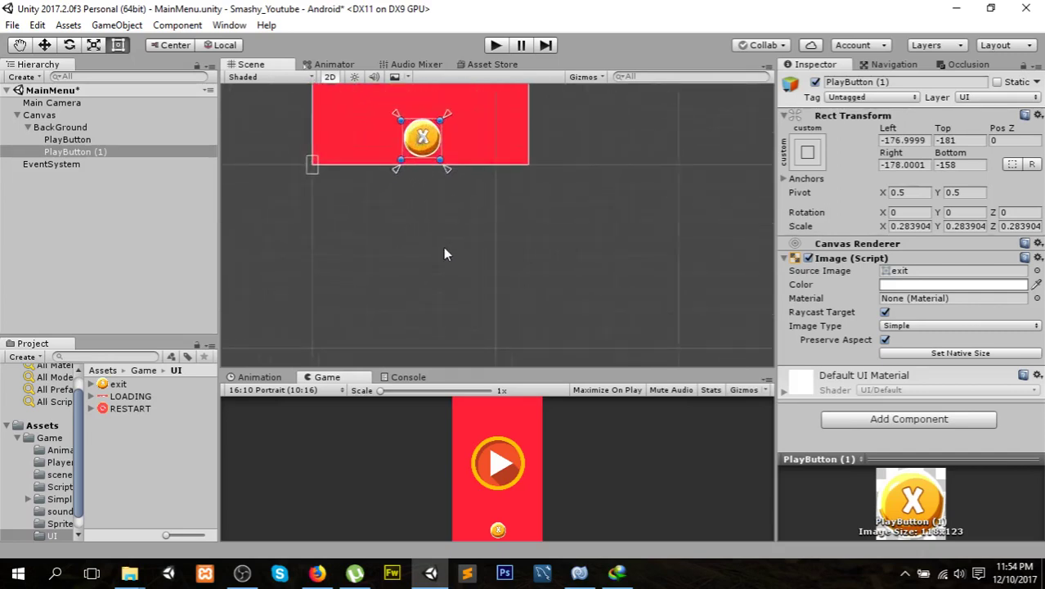
scroll(417, 188, "up", 2)
middle_click_drag(417, 188, 449, 335)
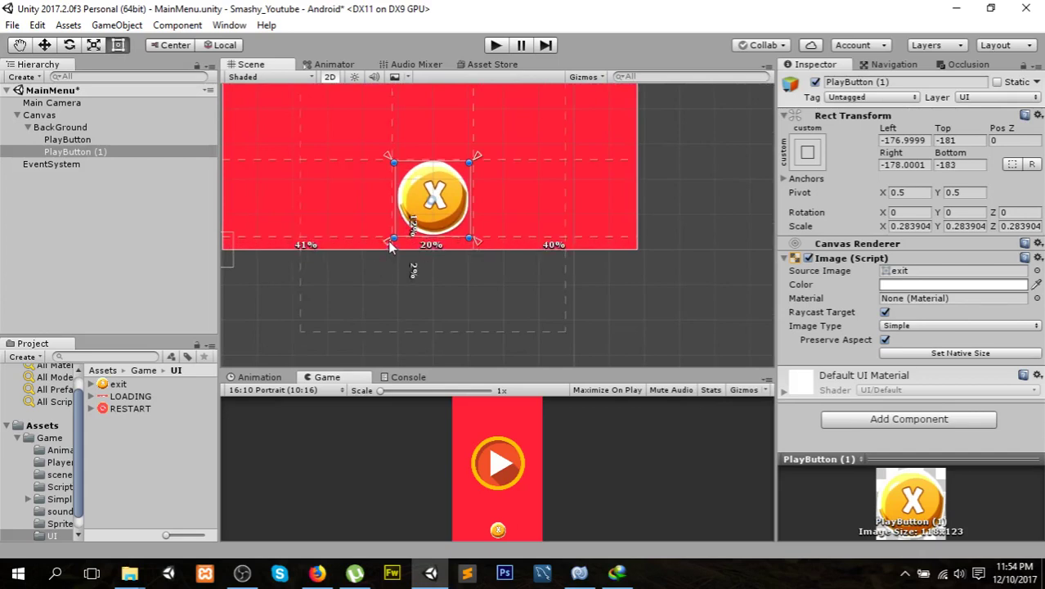
left_click_drag(390, 252, 389, 241)
scroll(459, 271, "down", 2)
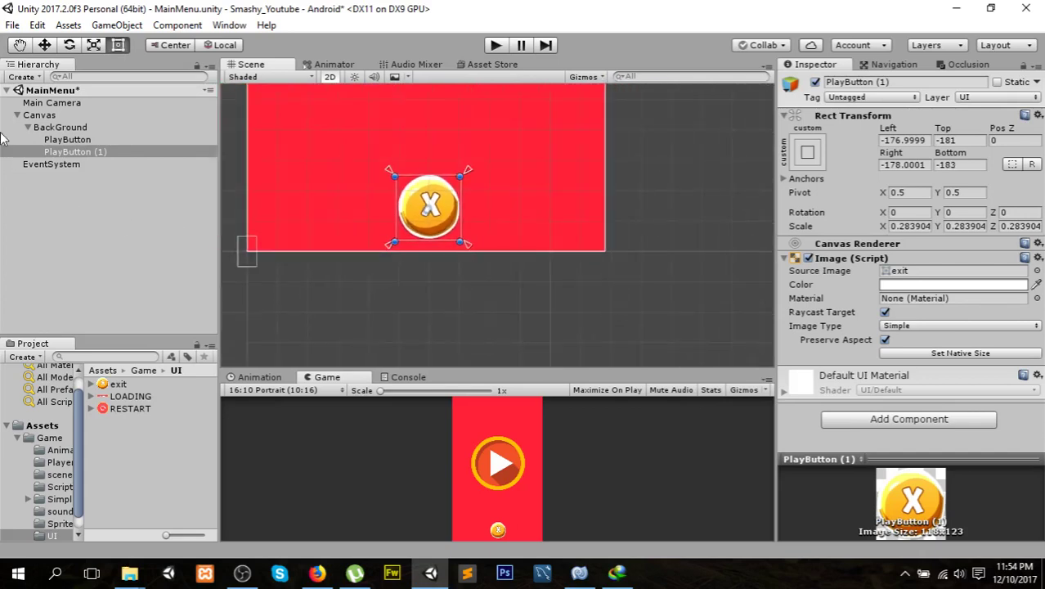
- Rename PlayButton (1) to exit
left_click(79, 152)
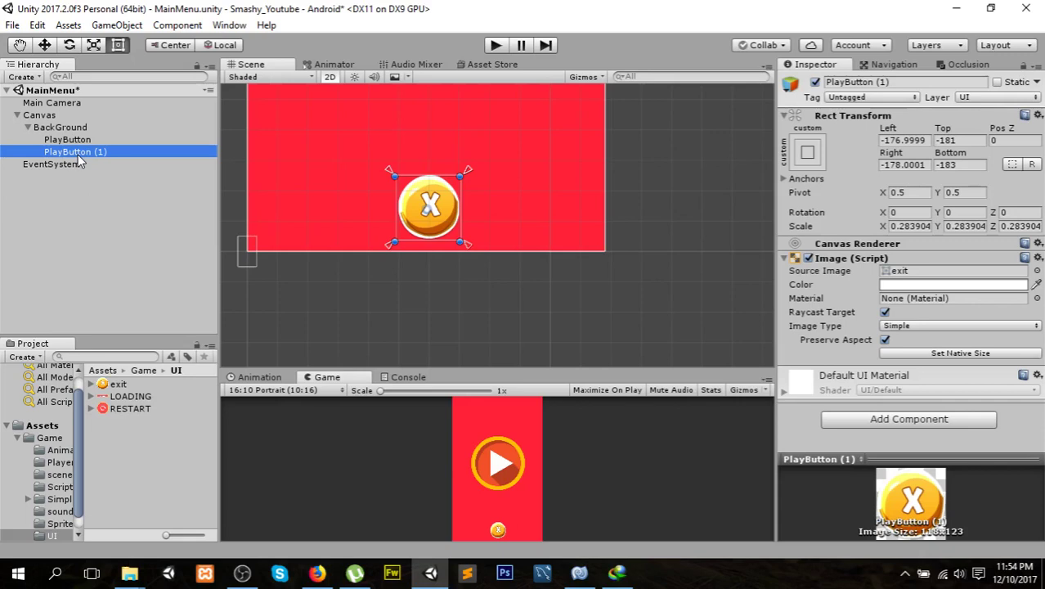
left_click(81, 154)
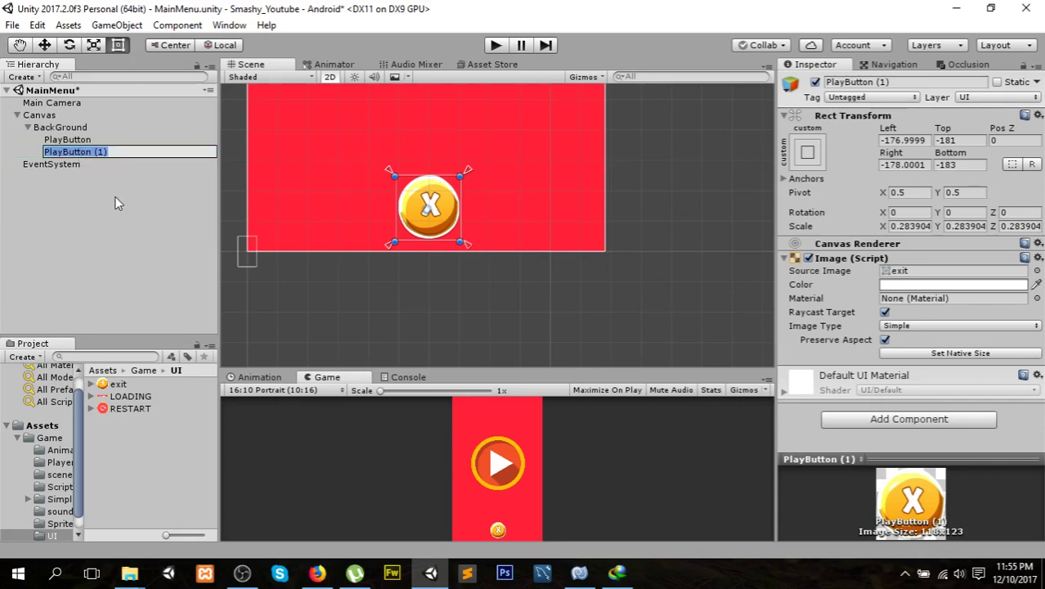
type("e")
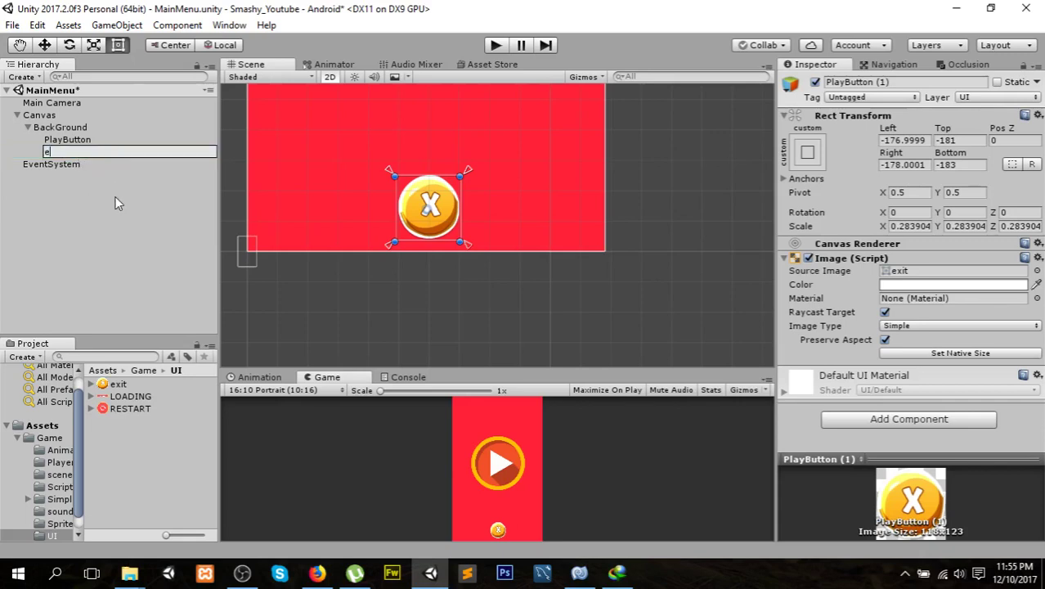
type("xit")
left_click(70, 193)
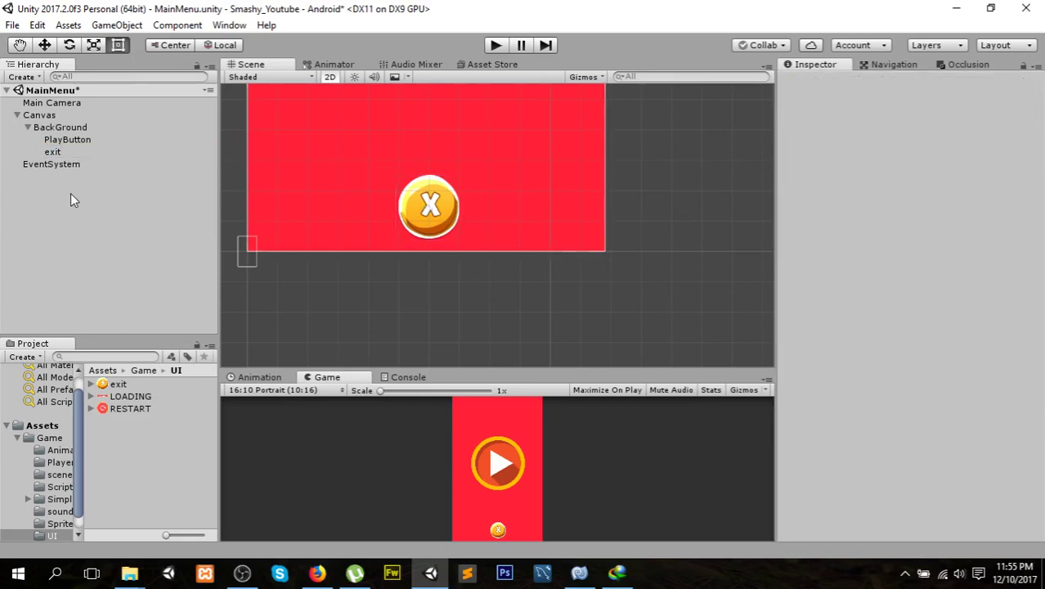
- Add an Event Trigger to PlayButton with a Pointer Down event holding one empty callback
left_click(79, 142)
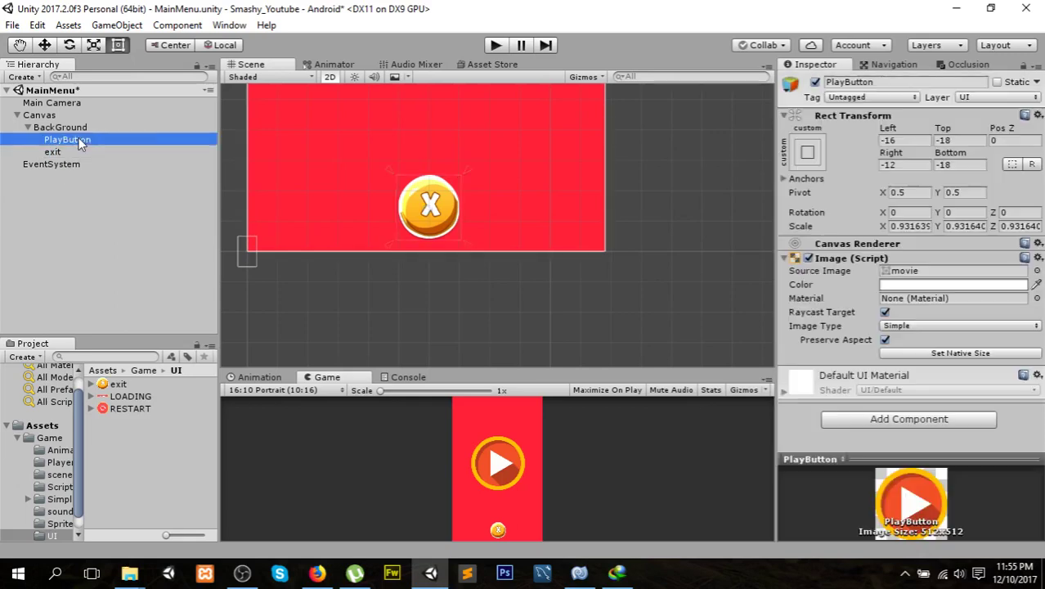
left_click(904, 418)
type("eve")
left_click(891, 230)
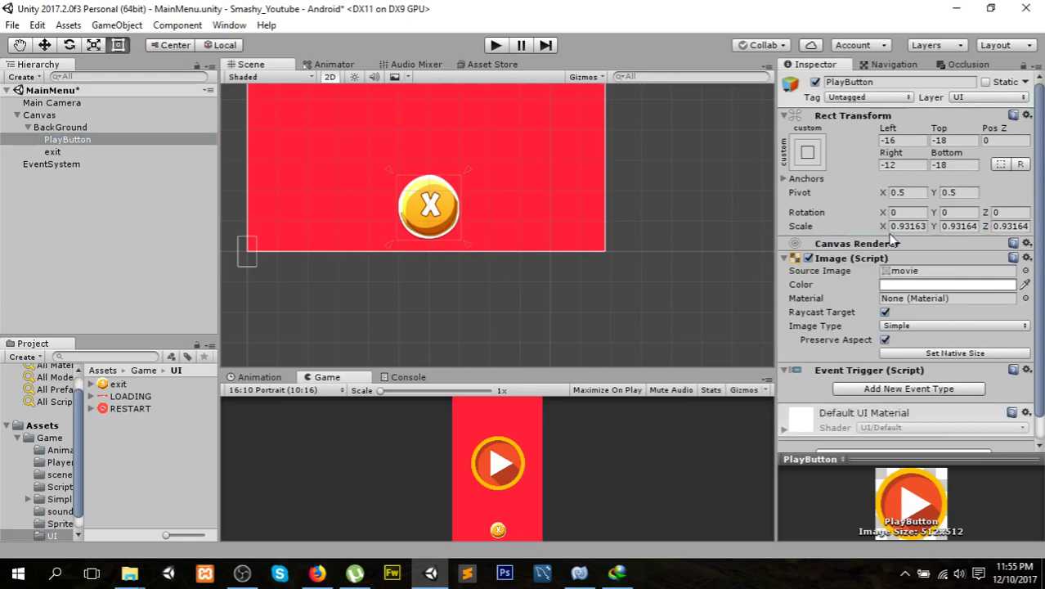
left_click(872, 390)
left_click(899, 148)
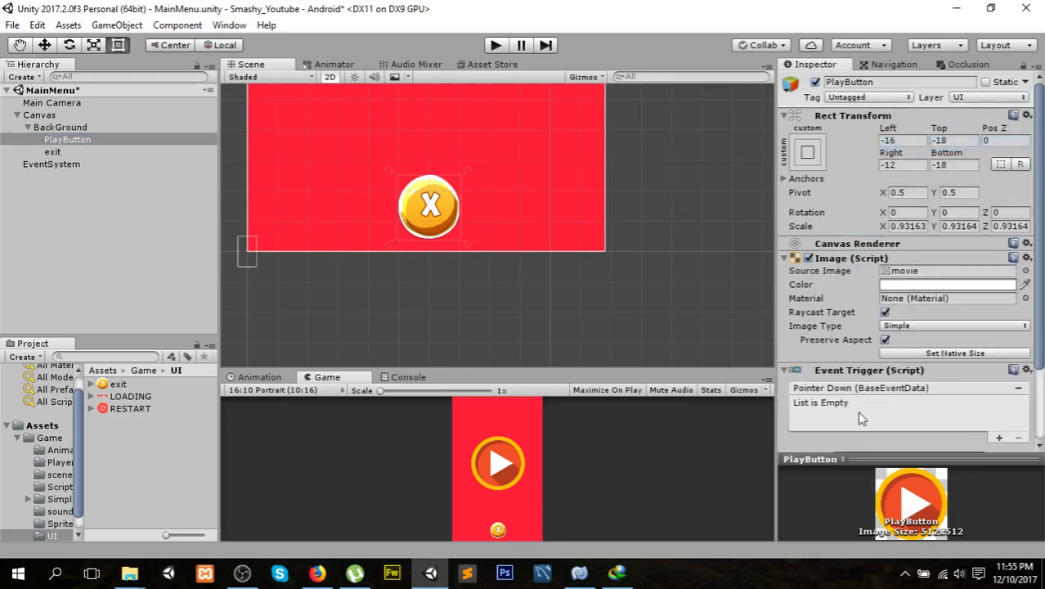
left_click(999, 436)
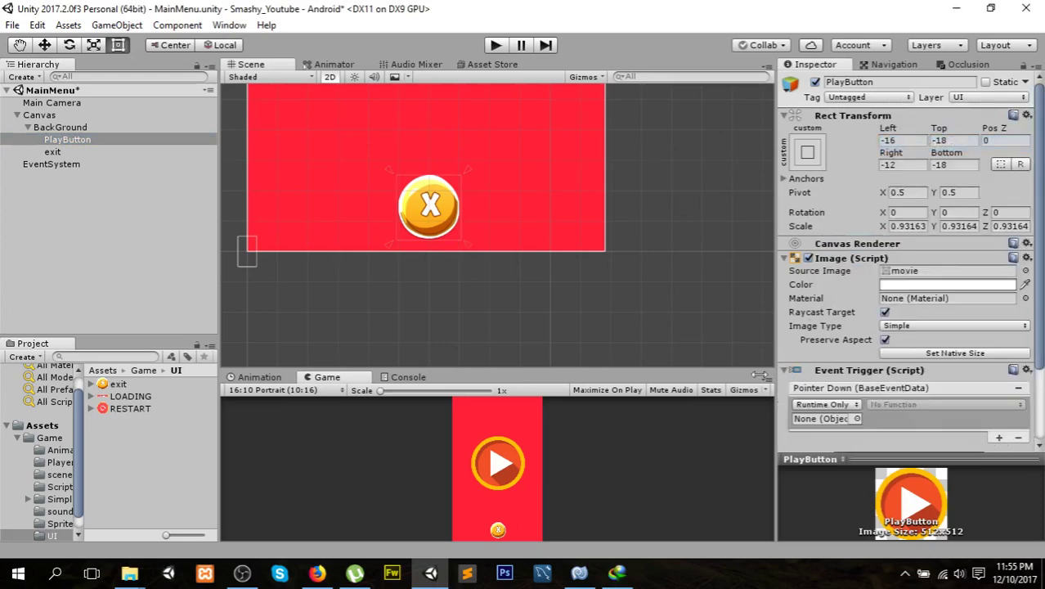
- Give exit the same Event Trigger with an empty Pointer Down callback
left_click(69, 154)
left_click(908, 419)
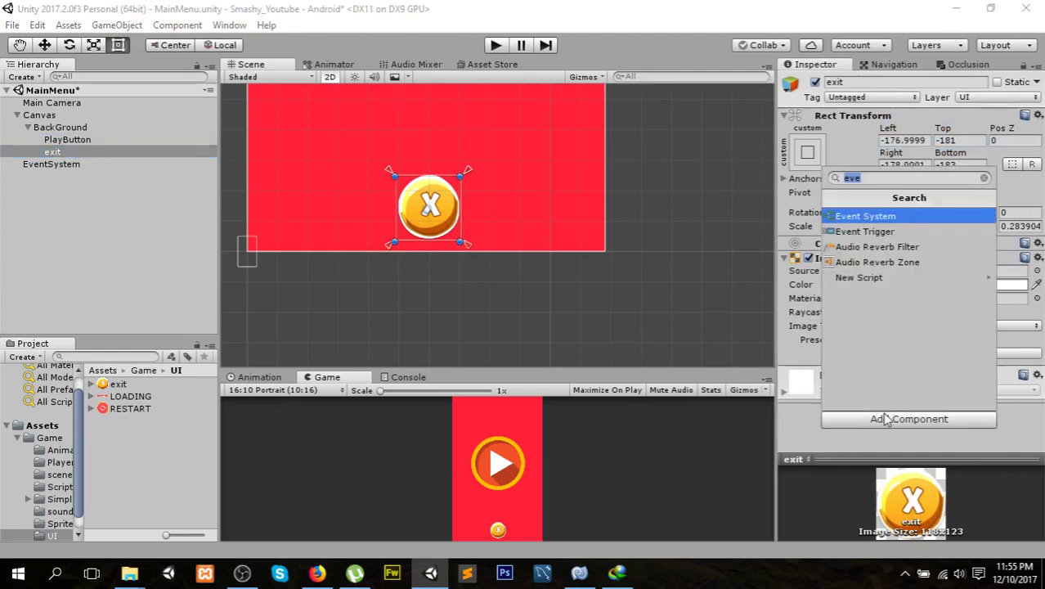
left_click(887, 232)
scroll(884, 421, "down", 2)
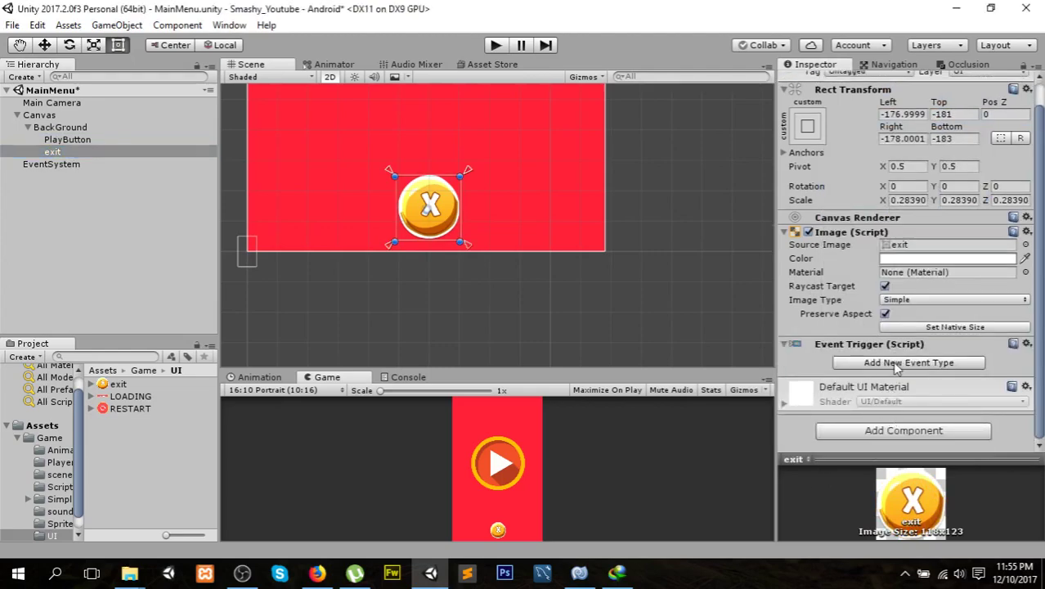
left_click(896, 363)
left_click(920, 116)
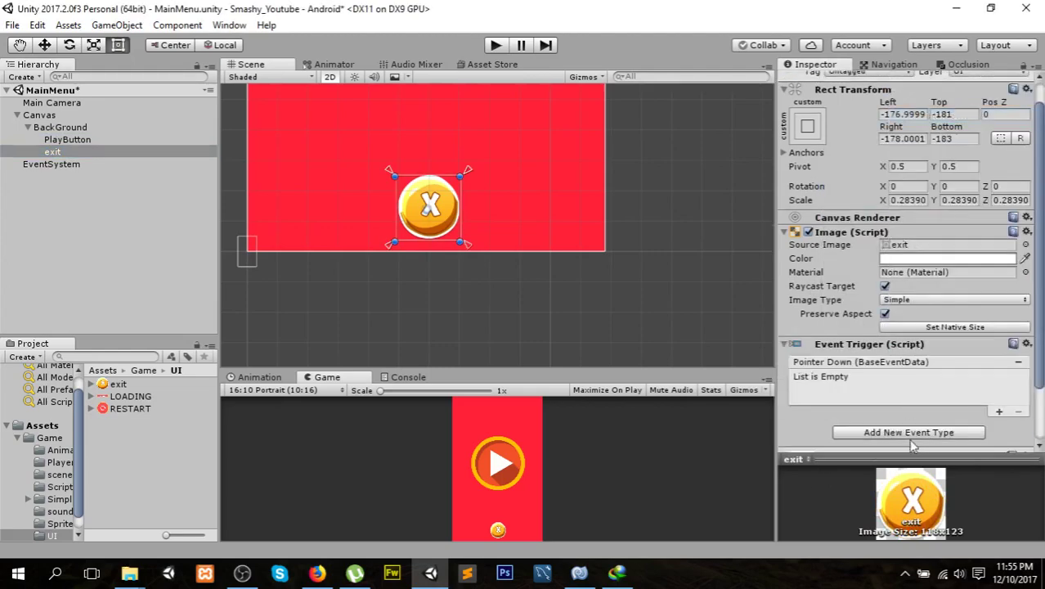
left_click(998, 411)
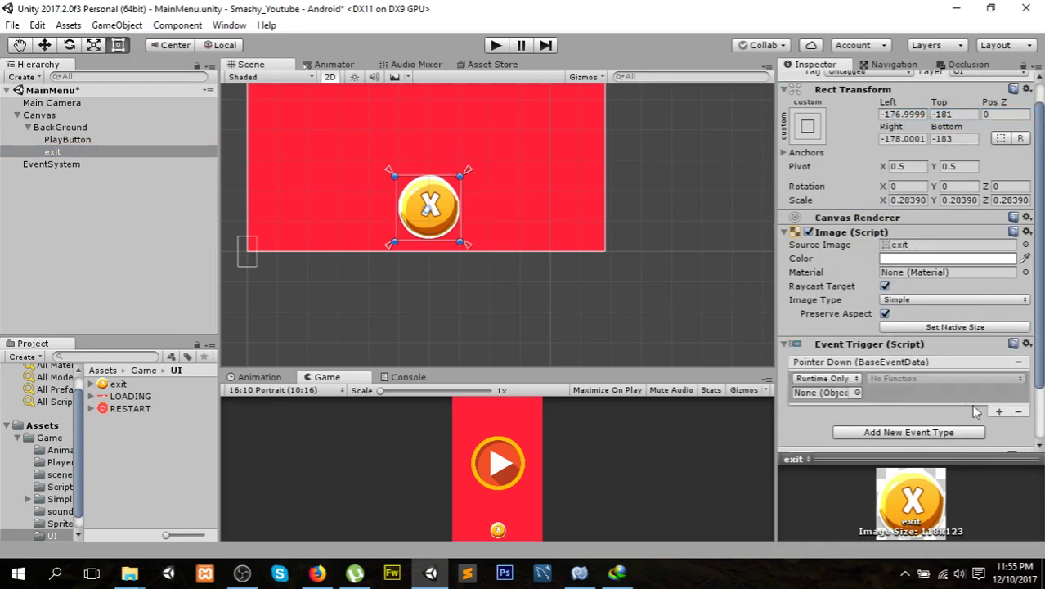
left_click(65, 103)
- Select the Manager script in Assets > Game > Scripts and view Manager.cs in MonoDevelop
left_click(47, 427)
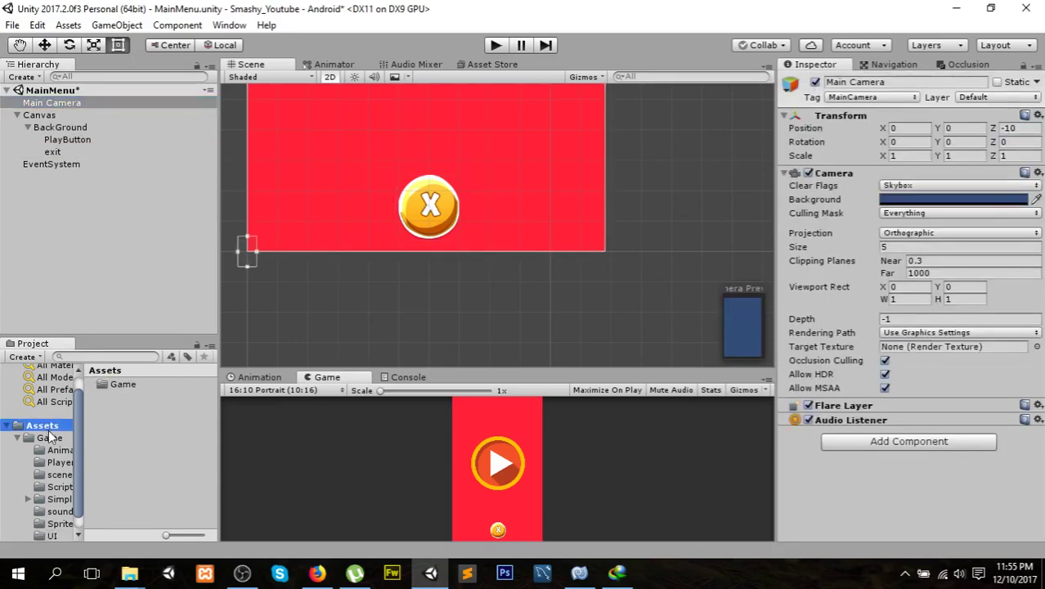
left_click(51, 438)
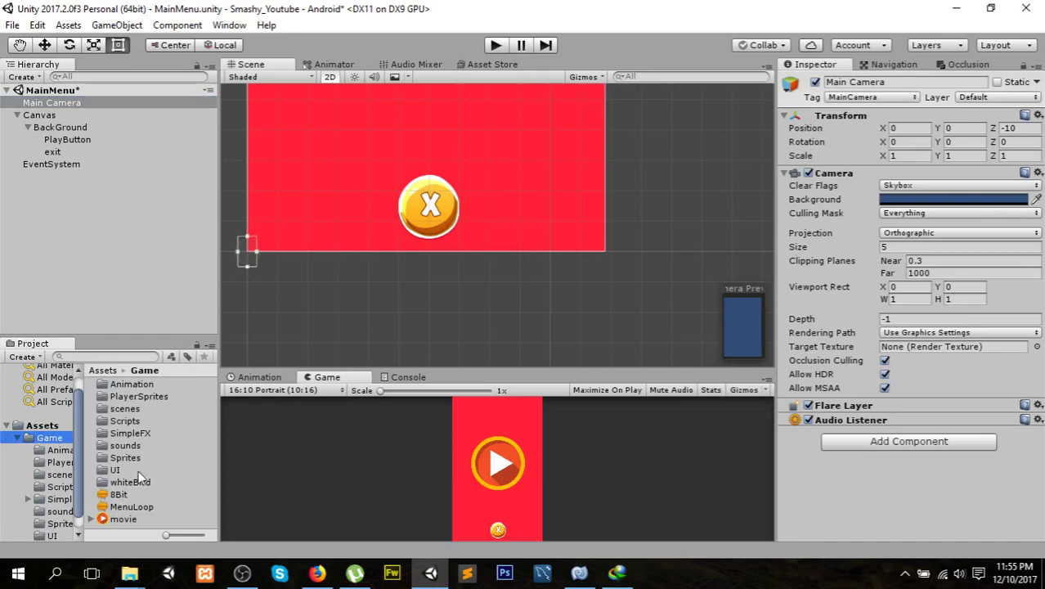
double_click(127, 420)
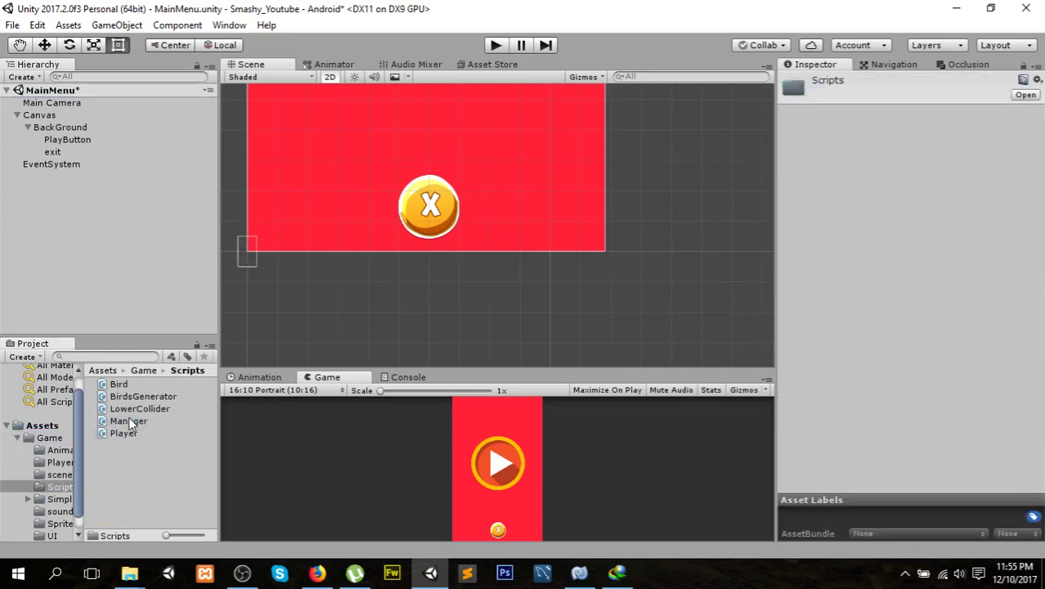
left_click(129, 421)
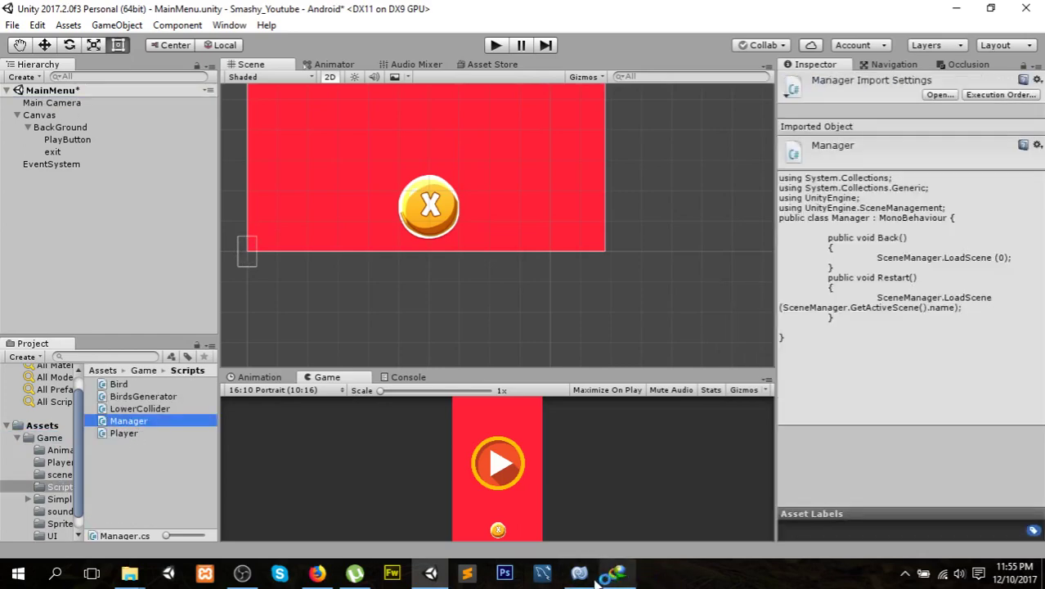
left_click(580, 575)
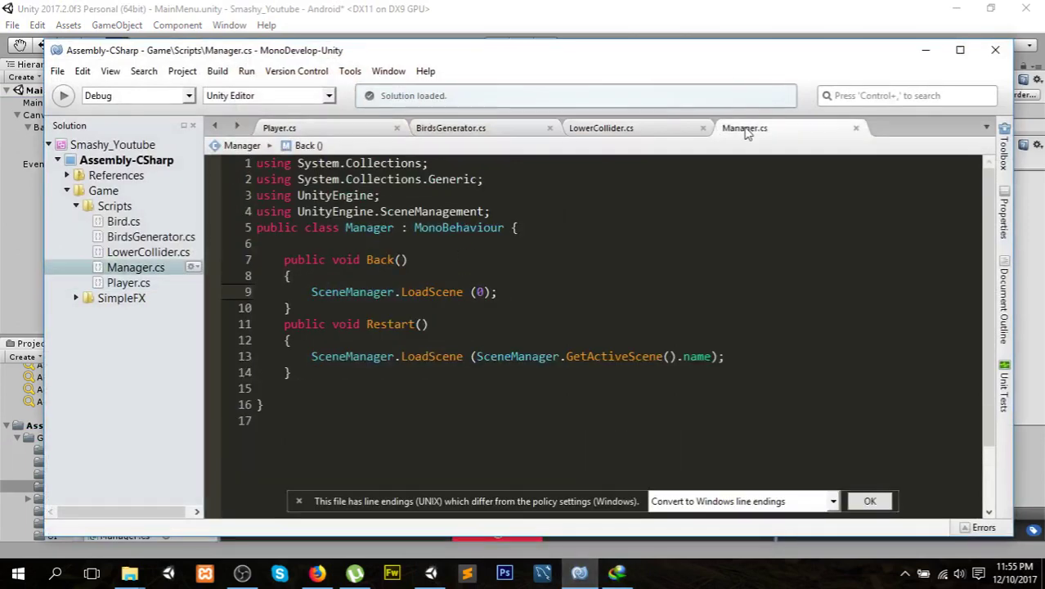
- With the editor maximized, declare an empty public void Quit() method on line 15 of Manager.cs
left_click(959, 49)
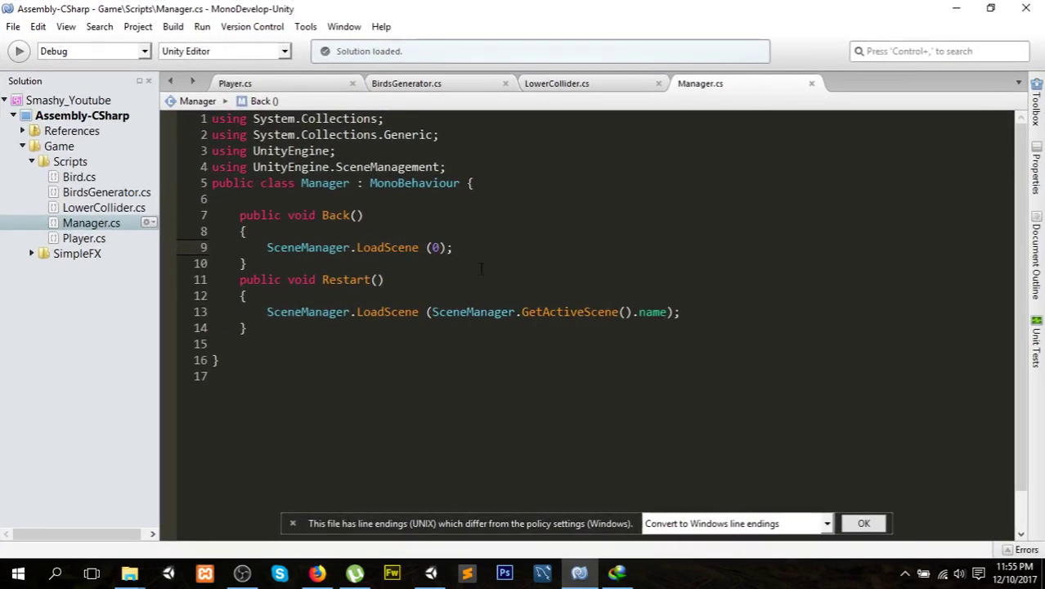
left_click(264, 342)
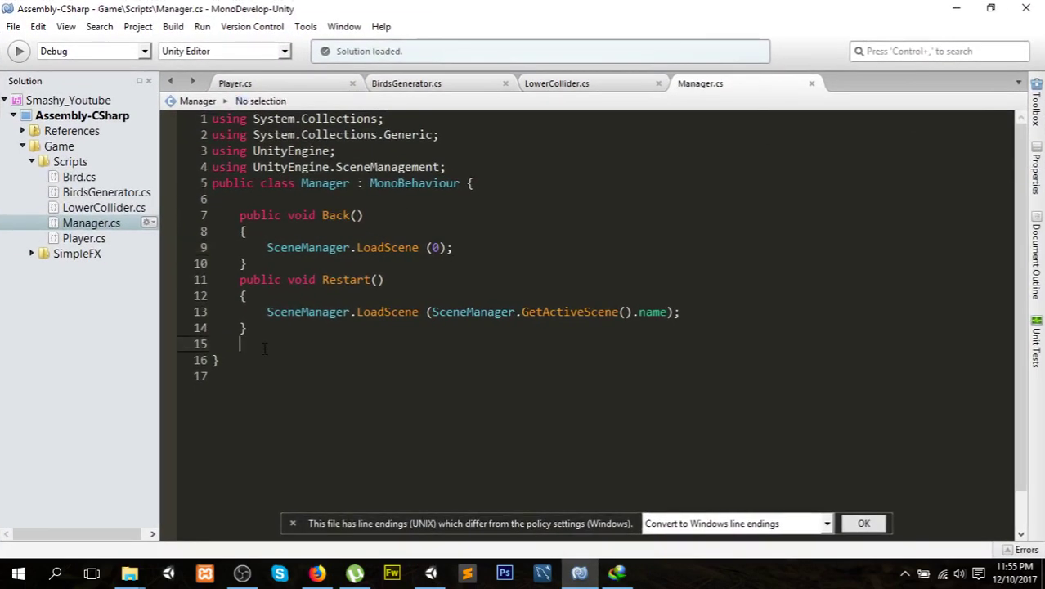
type("puublic")
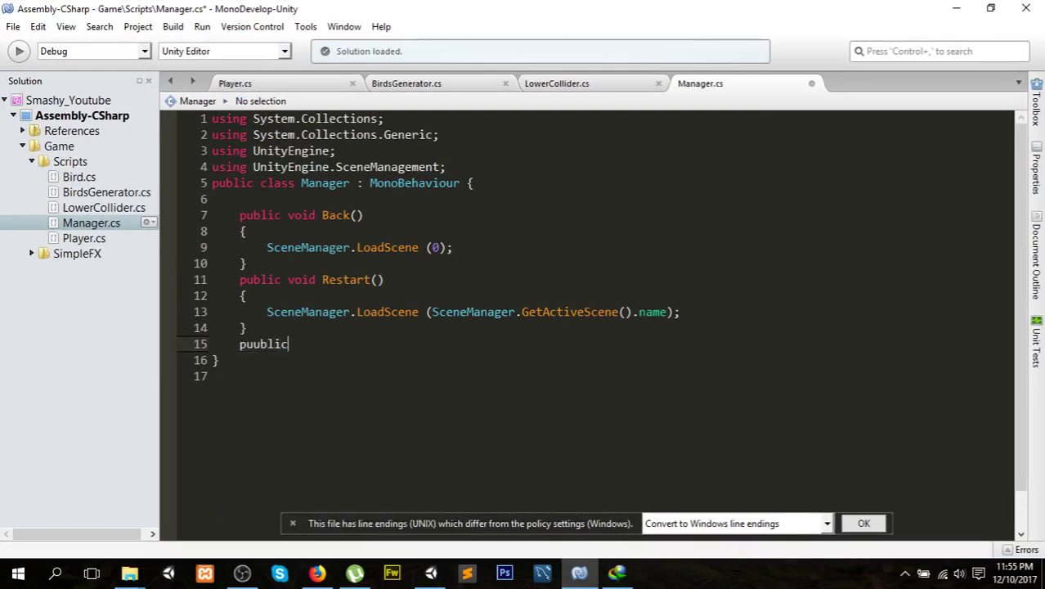
key("BackSpace")
key("BackSpace")
key("BackSpace")
key("BackSpace")
key("BackSpace")
type("pub")
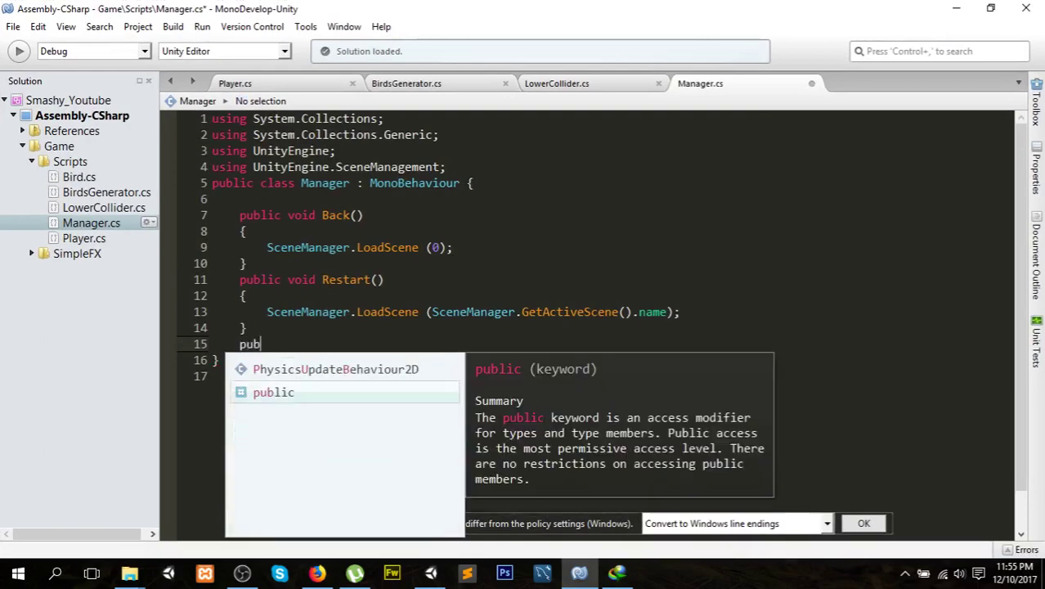
type("lic void ")
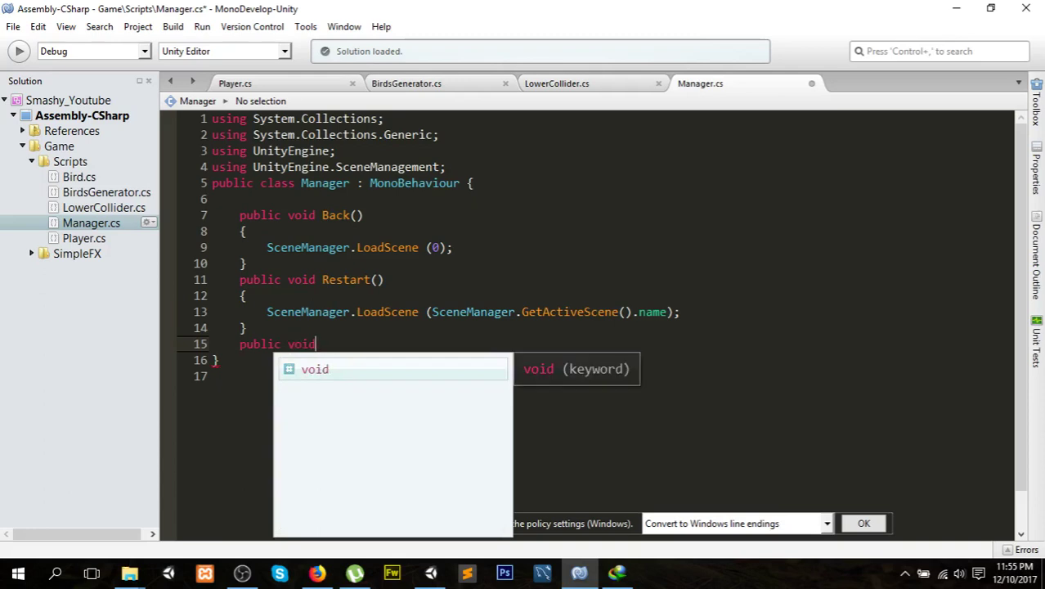
type("Exit")
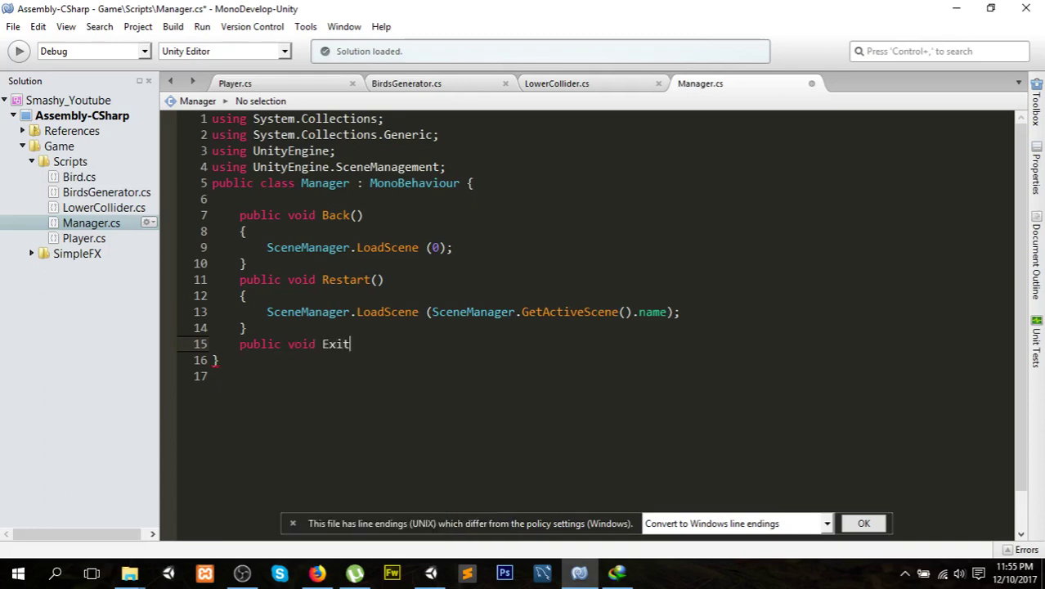
key("BackSpace")
key("BackSpace")
key("BackSpace")
type("uit()")
type("{")
key("Return")
type("}")
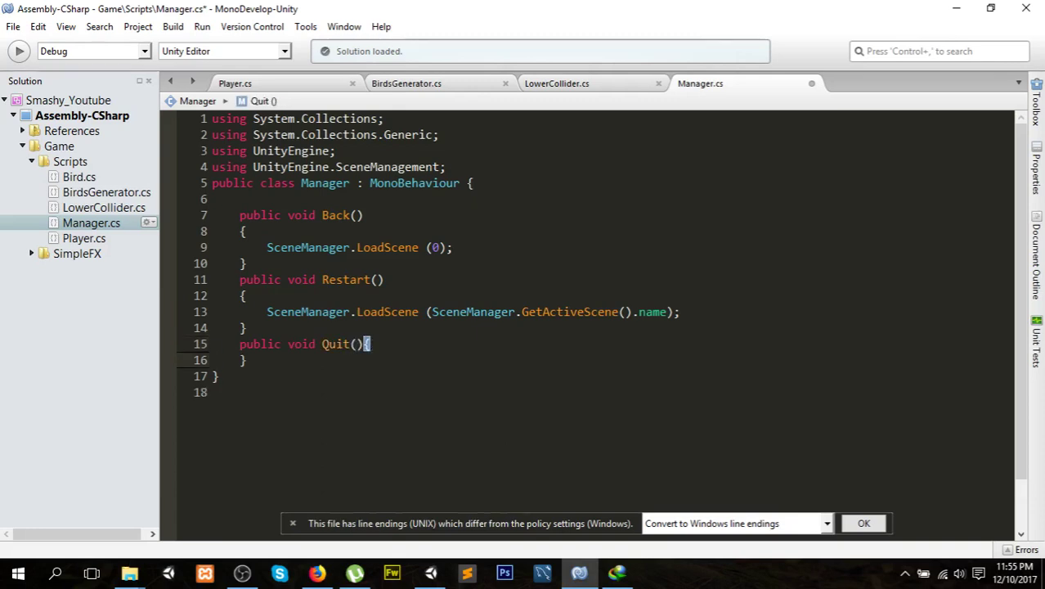
- Put the opening brace on its own line and give Quit() the body Application.Quit ();
left_click(362, 343)
key("Return")
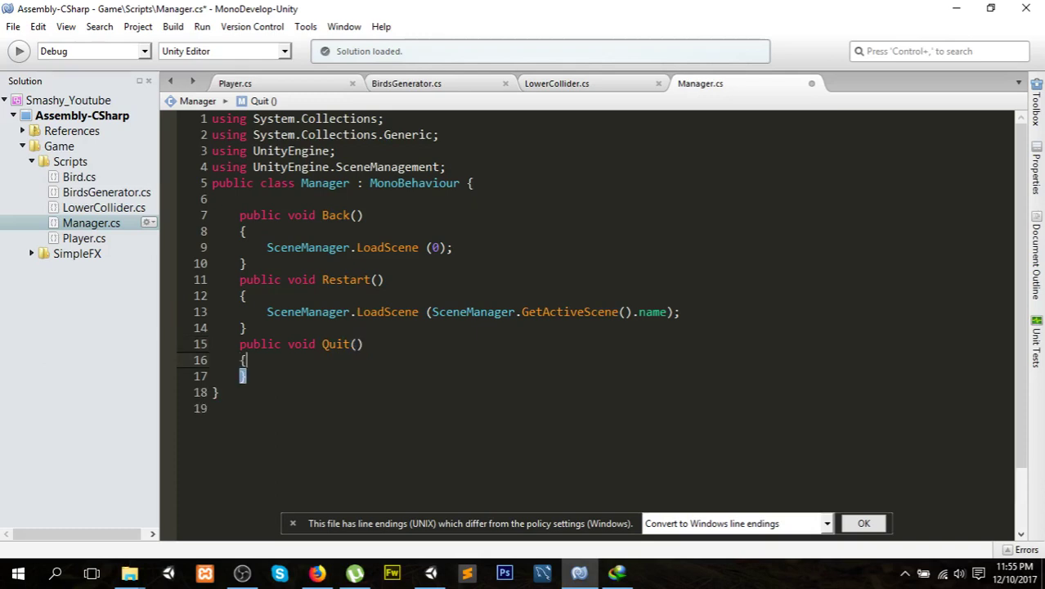
key("Return")
type("A")
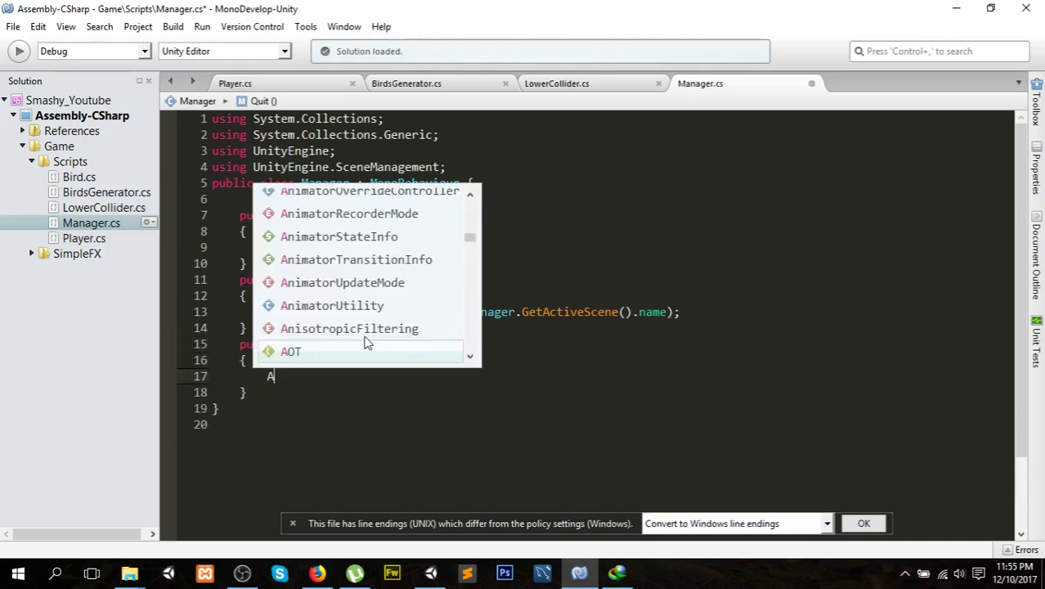
type("pp")
key("Return")
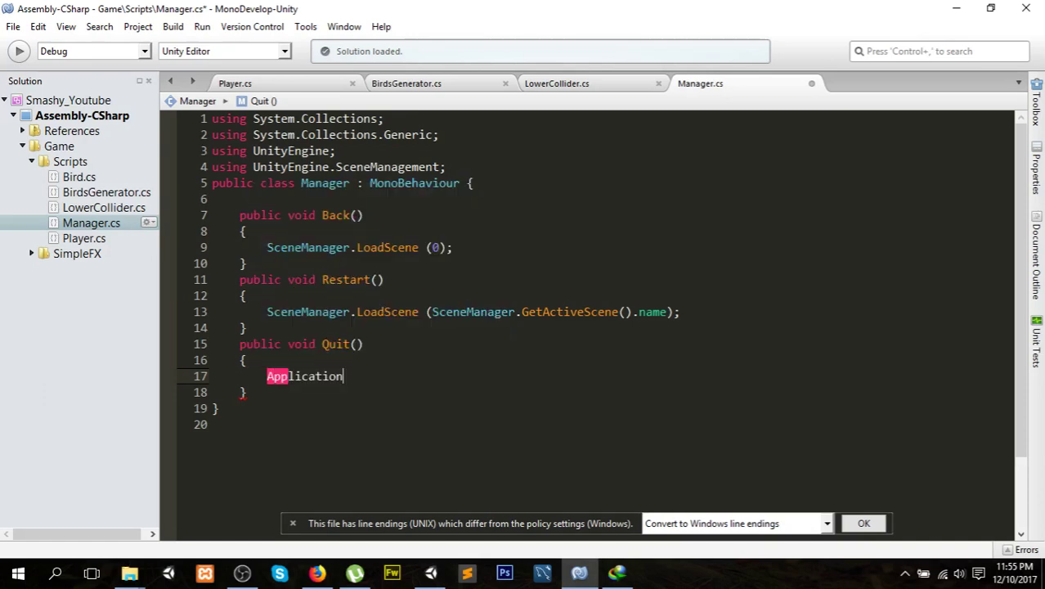
type(".q")
key("Return")
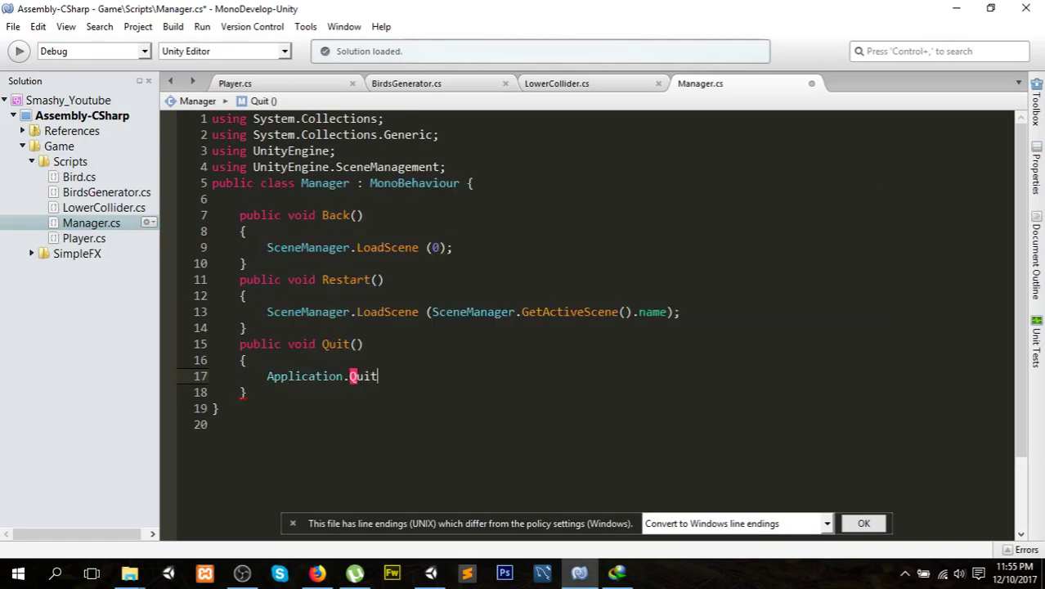
type(" ();")
- Save Manager.cs, add a blank line after Quit(), and confirm the method appears in Unity
key("ctrl+s")
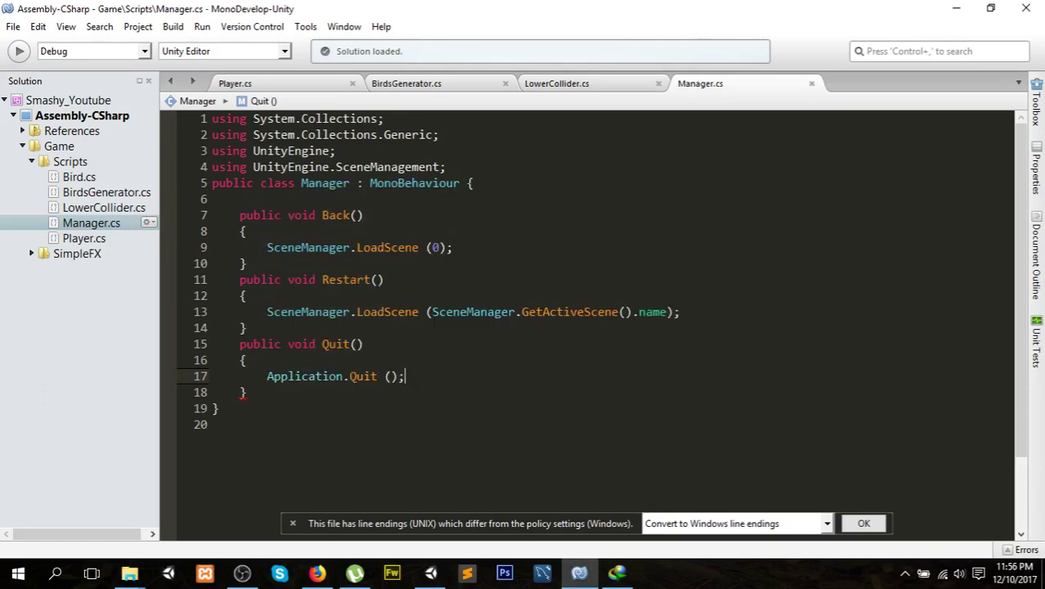
left_click(247, 392)
key("Return")
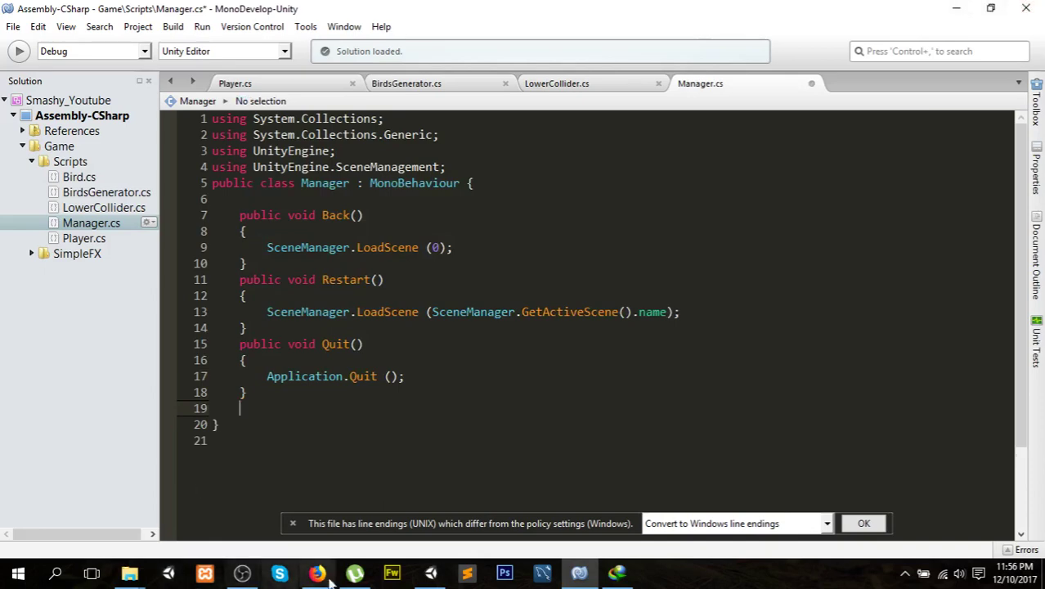
left_click(431, 572)
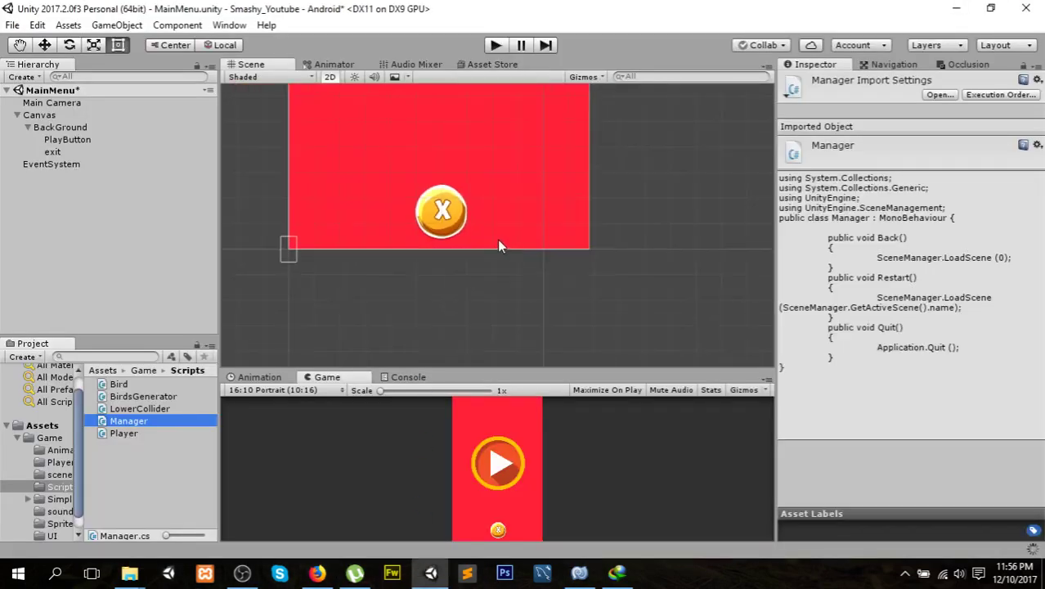
scroll(497, 239, "down", 3)
scroll(471, 237, "down", 2)
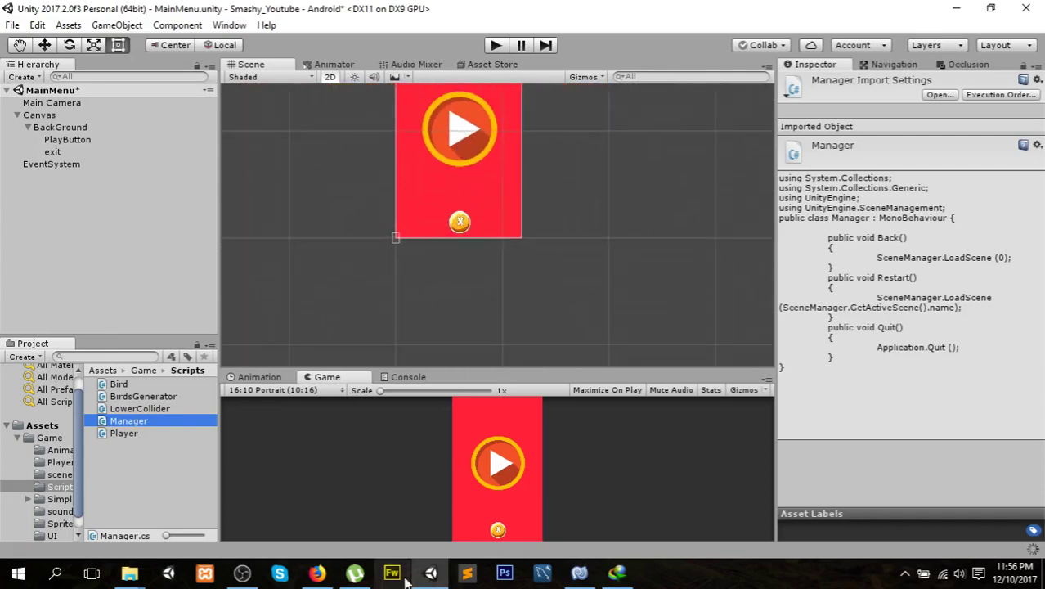
left_click(580, 573)
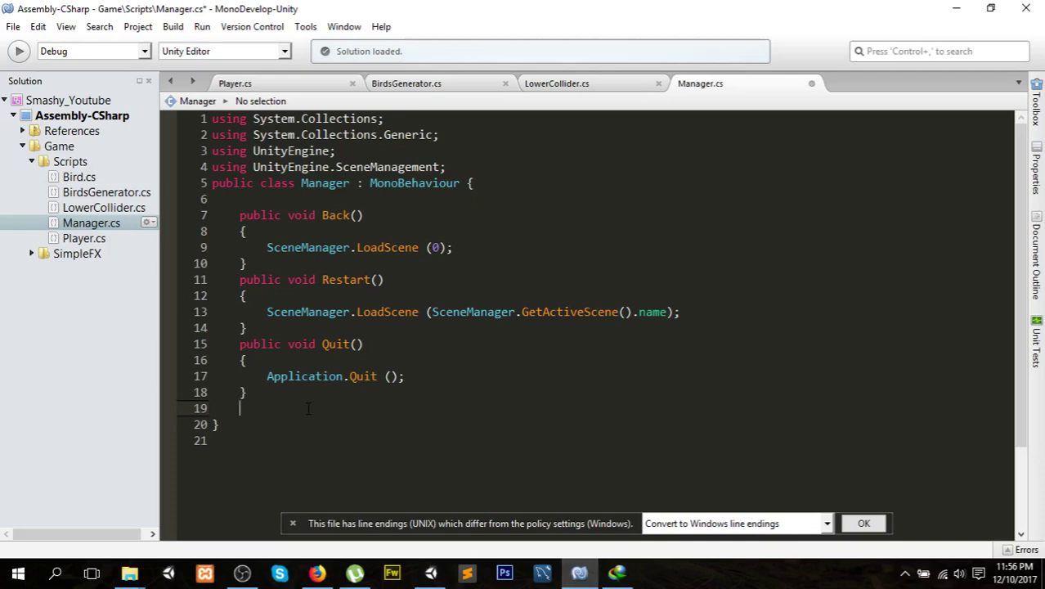
- Below Quit(), add public void StartGame() whose body is the SceneManager.LoadScene line copied from Back()
type("pu")
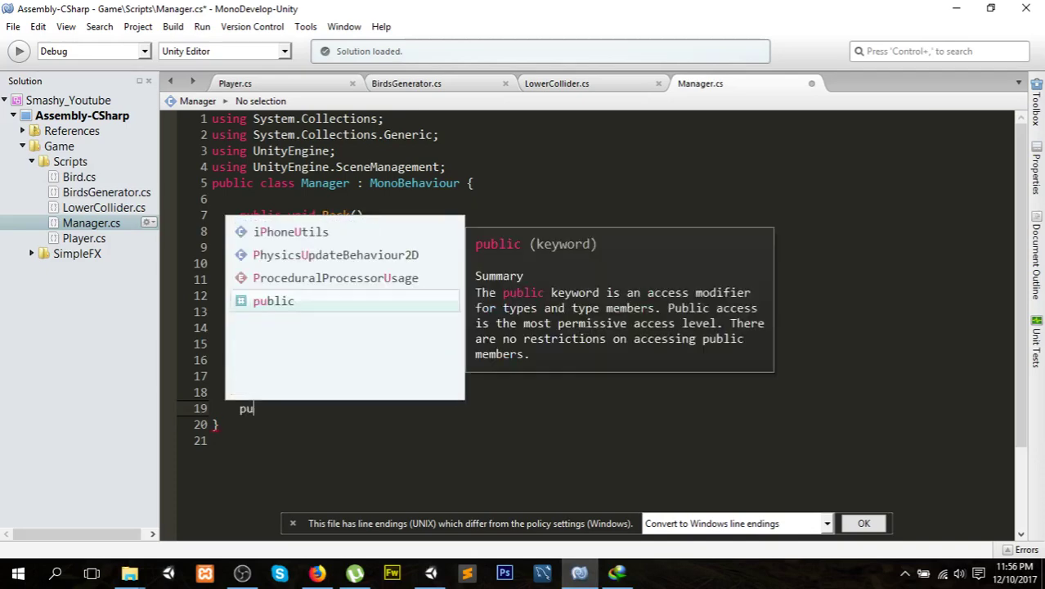
key("Return")
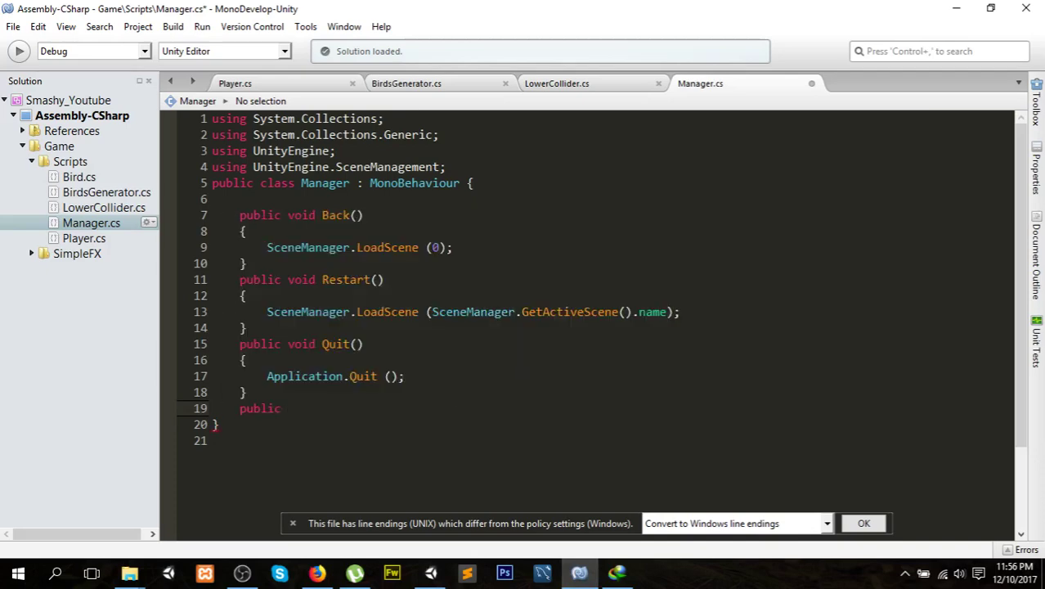
type("void ")
type("StartG")
type("ame()")
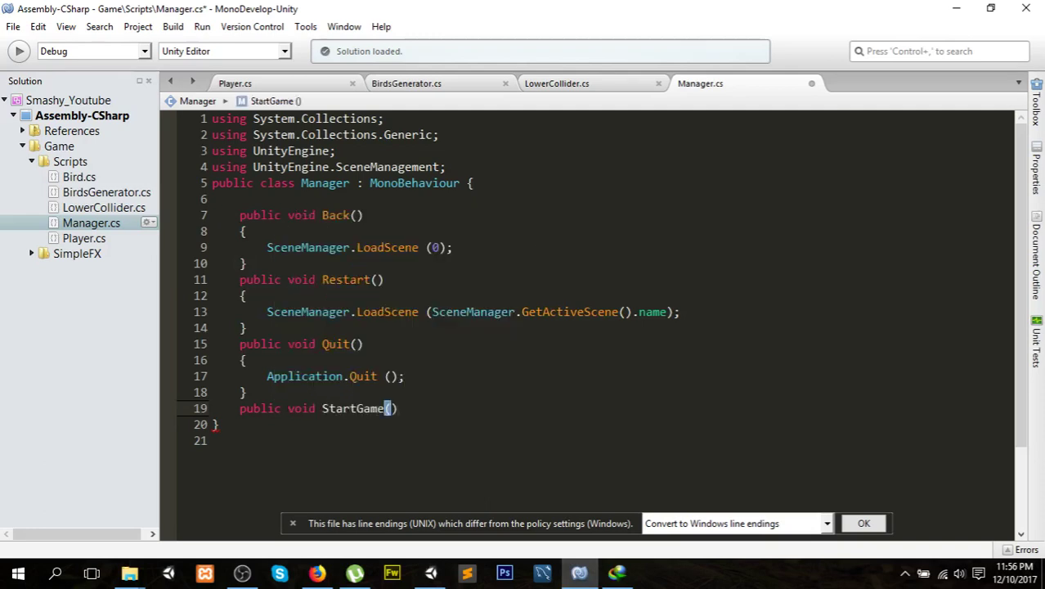
type("{")
key("Return")
type("}")
key("Return")
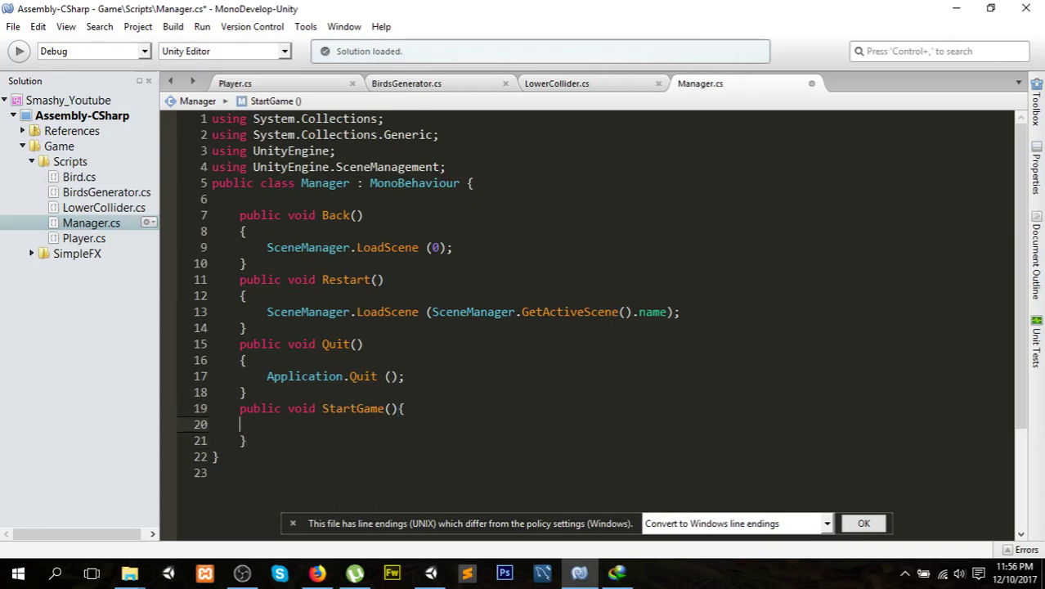
left_click_drag(260, 248, 689, 250)
key("ctrl+c")
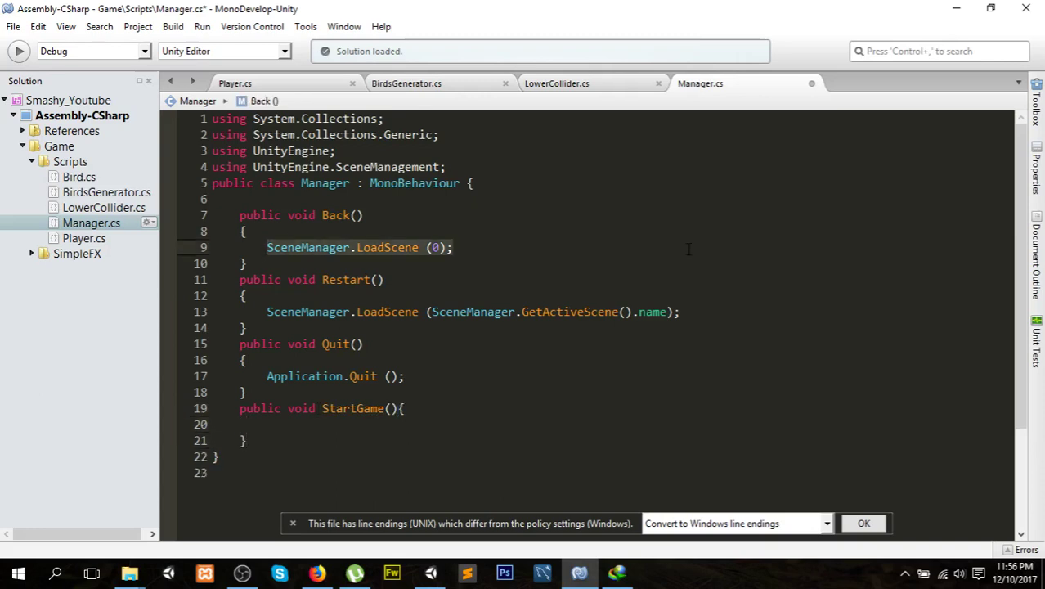
left_click(302, 423)
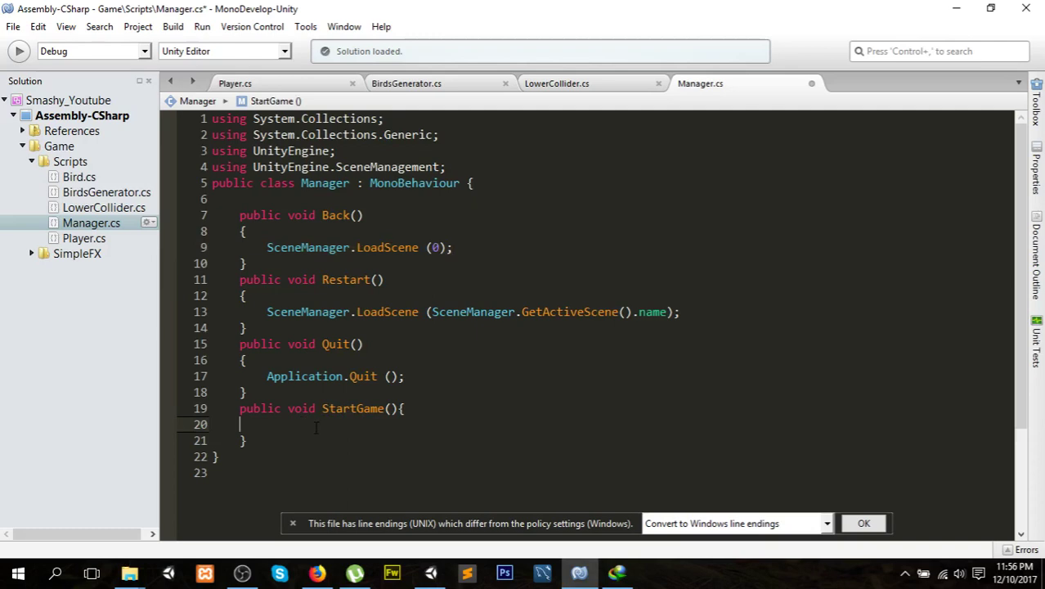
key("ctrl+v")
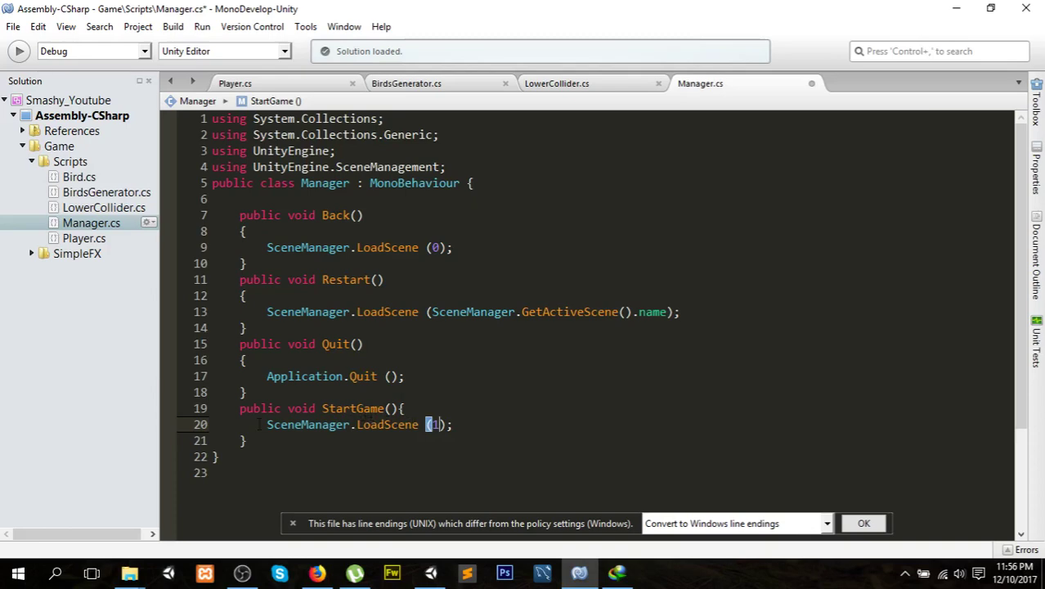
- Check that StartGame's scene-loading line uses index 1, then return to the Unity editor
key("Home")
key("shift+End")
double_click(434, 424)
left_click(431, 572)
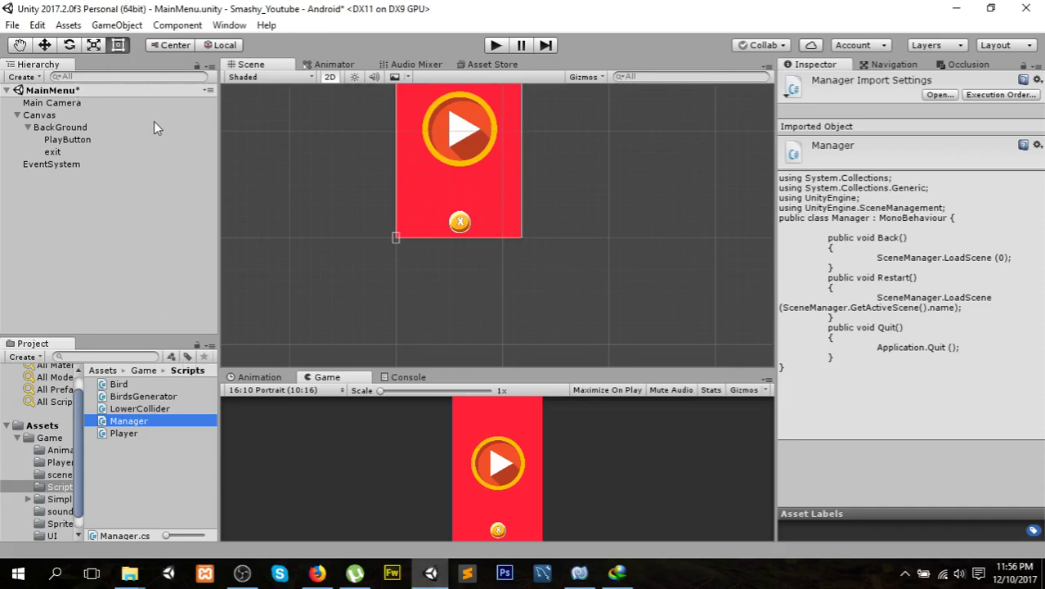
- Save the MainMenu scene and open Assets/Game/scenes to confirm MainMenu and Scene01 are there
key("ctrl+s")
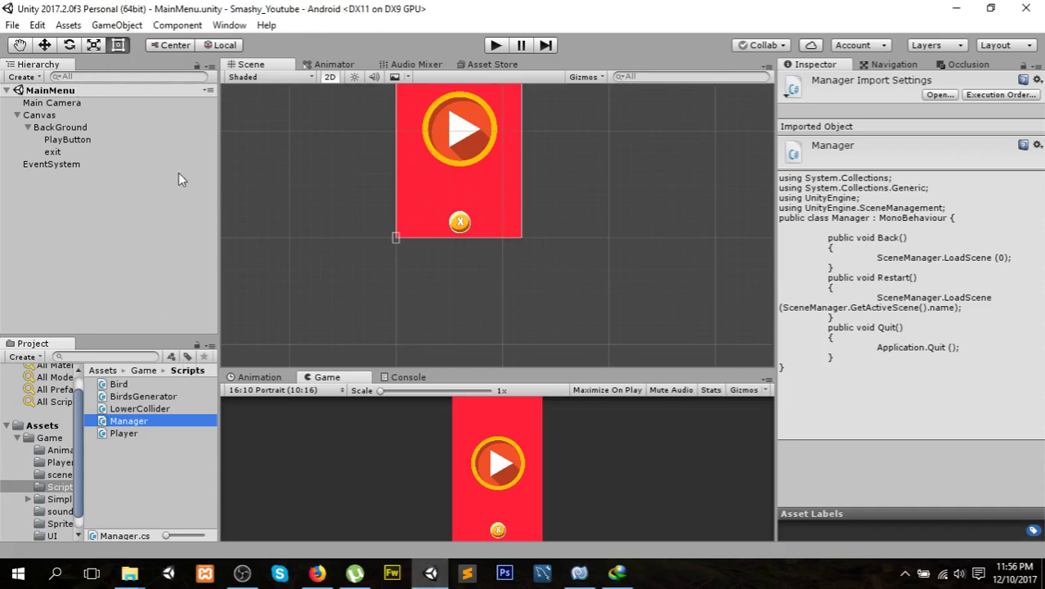
left_click(49, 437)
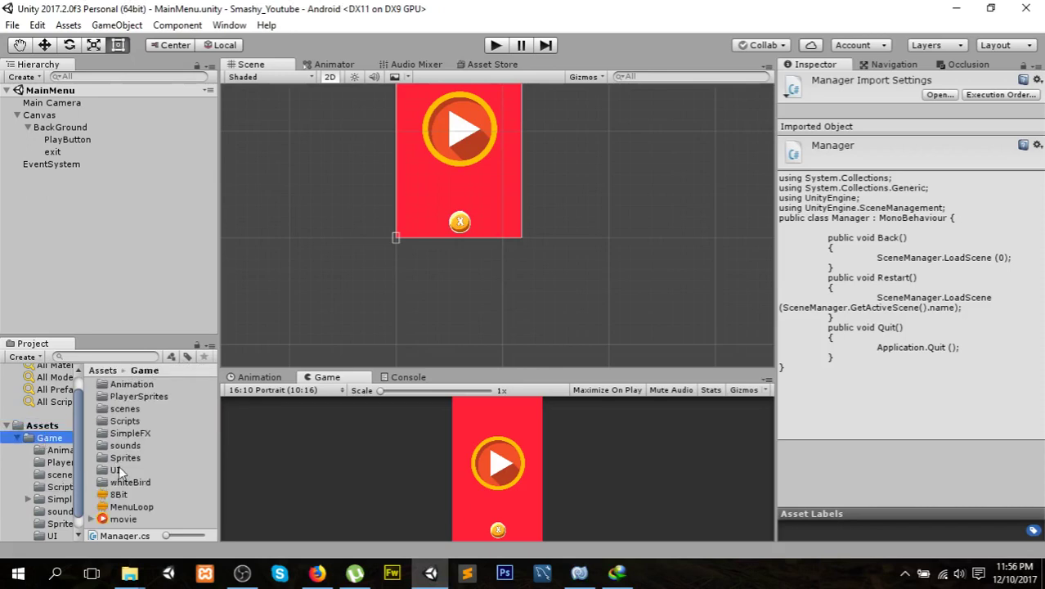
double_click(125, 409)
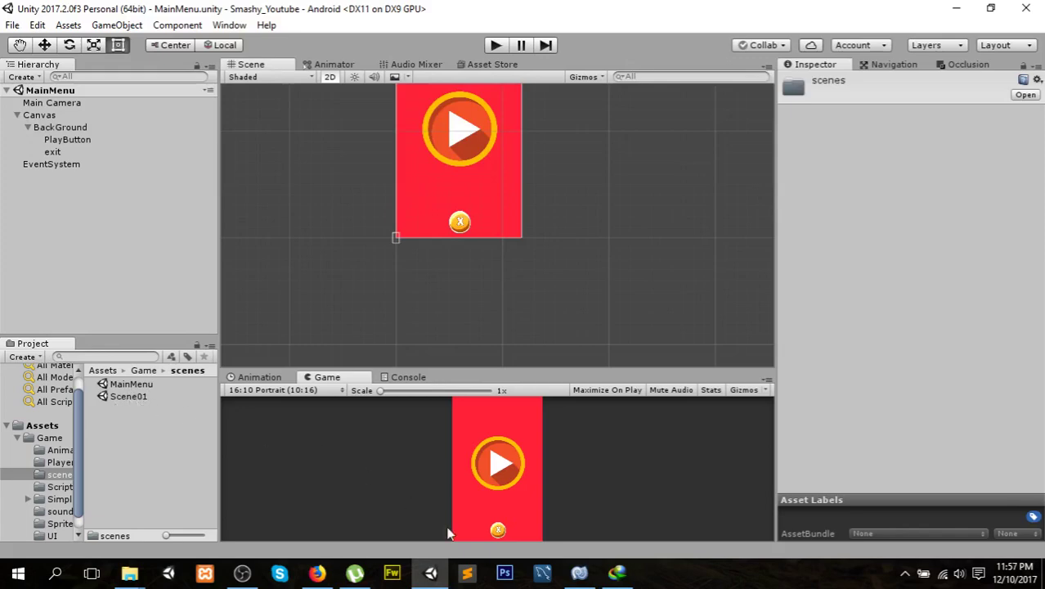
- Save Manager.cs in MonoDevelop, minimize it, and select Main Camera in Unity
left_click(578, 572)
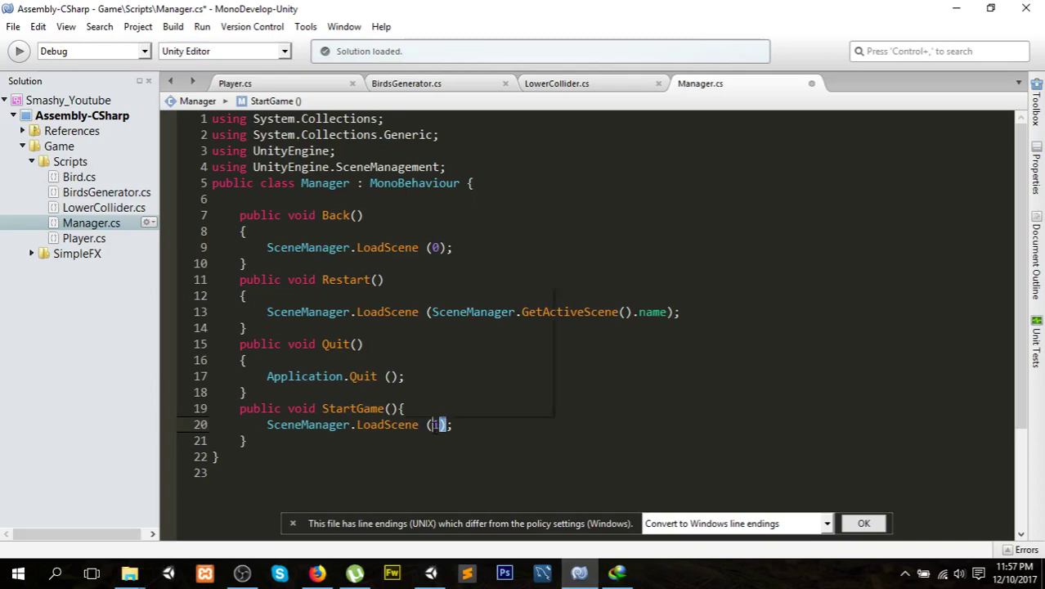
key("ctrl+s")
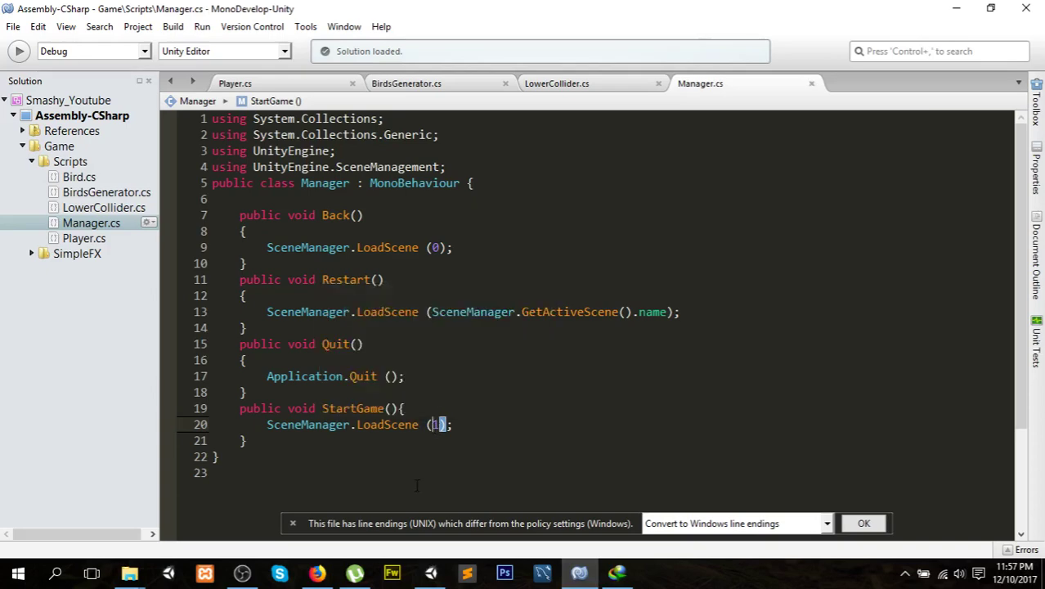
left_click(955, 9)
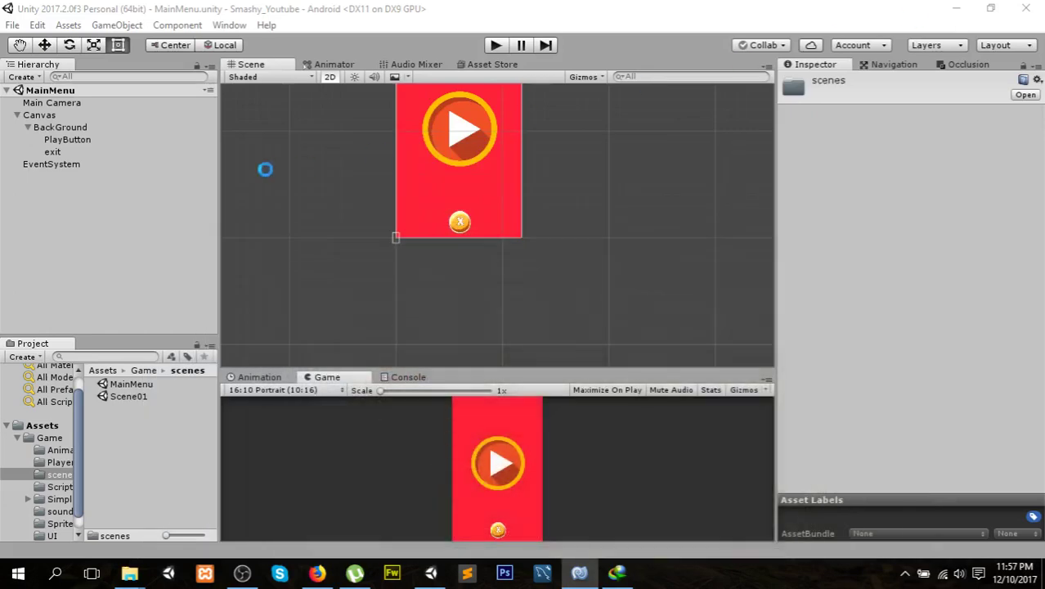
left_click(66, 102)
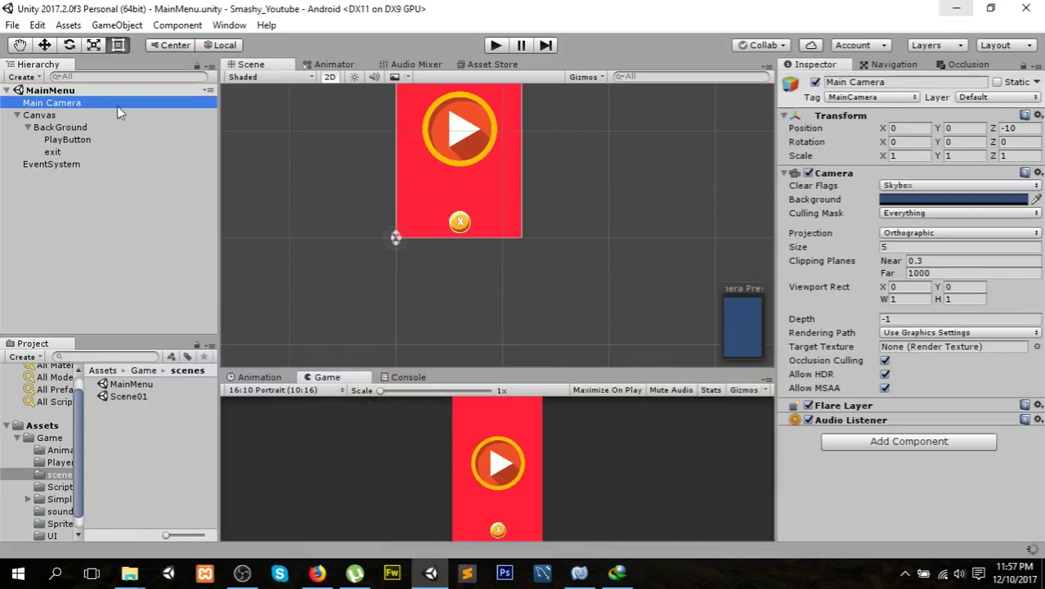
- Attach the Manager script from Assets/Game/Scripts to Main Camera
left_click(51, 438)
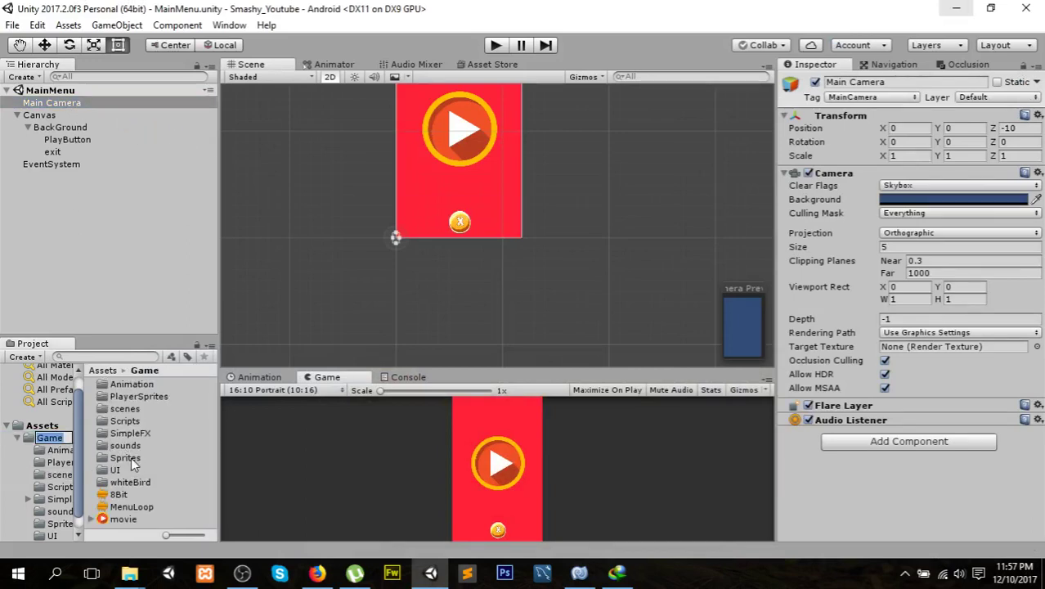
double_click(128, 457)
left_click(53, 439)
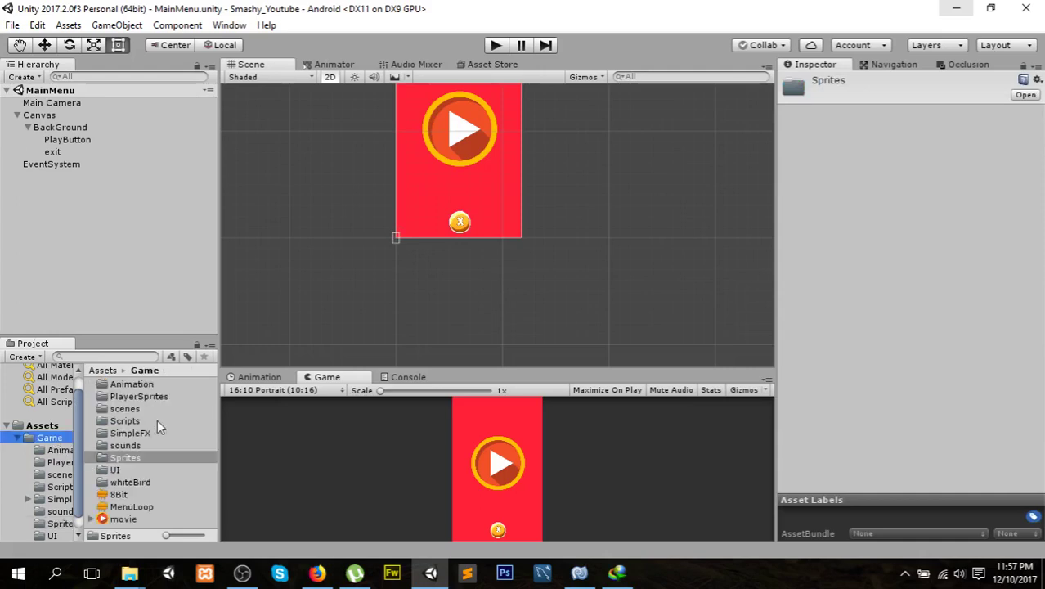
double_click(131, 419)
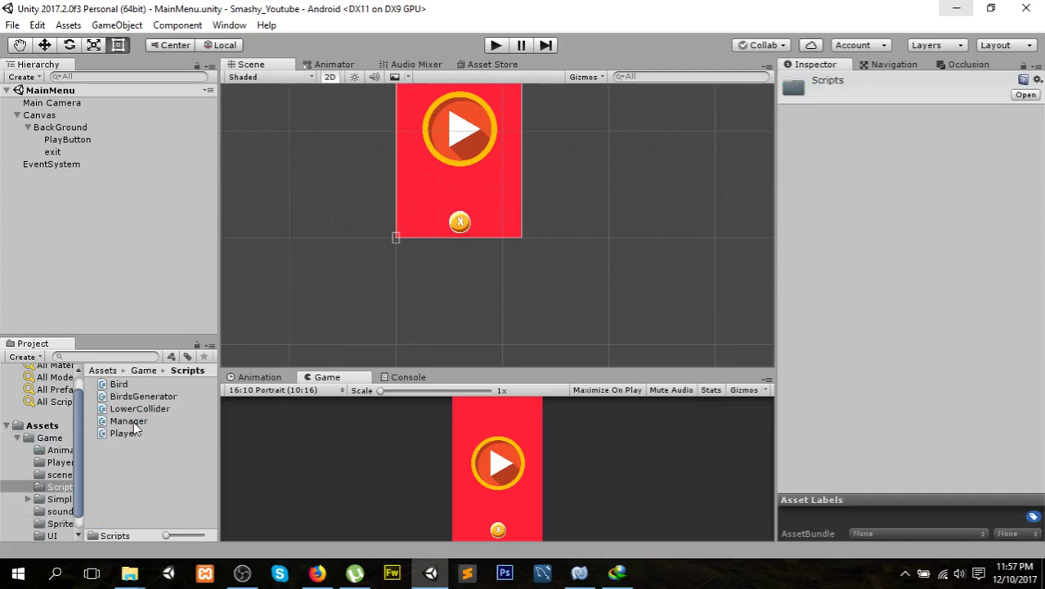
mouse_move(133, 421)
left_mouse_down()
mouse_move(455, 422)
mouse_move(59, 106)
left_mouse_up()
left_click(58, 104)
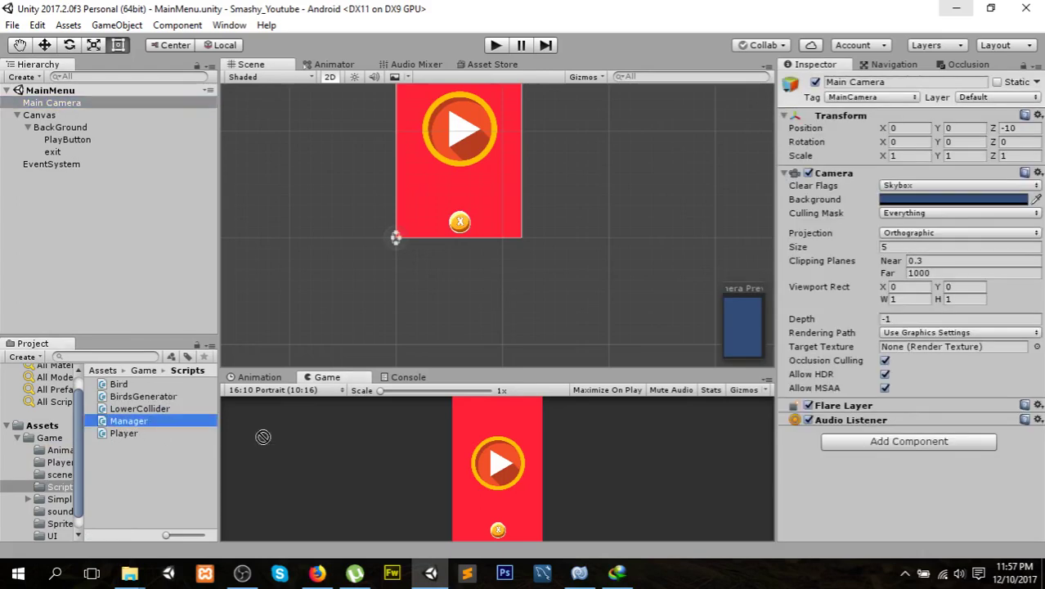
left_click_drag(129, 421, 928, 515)
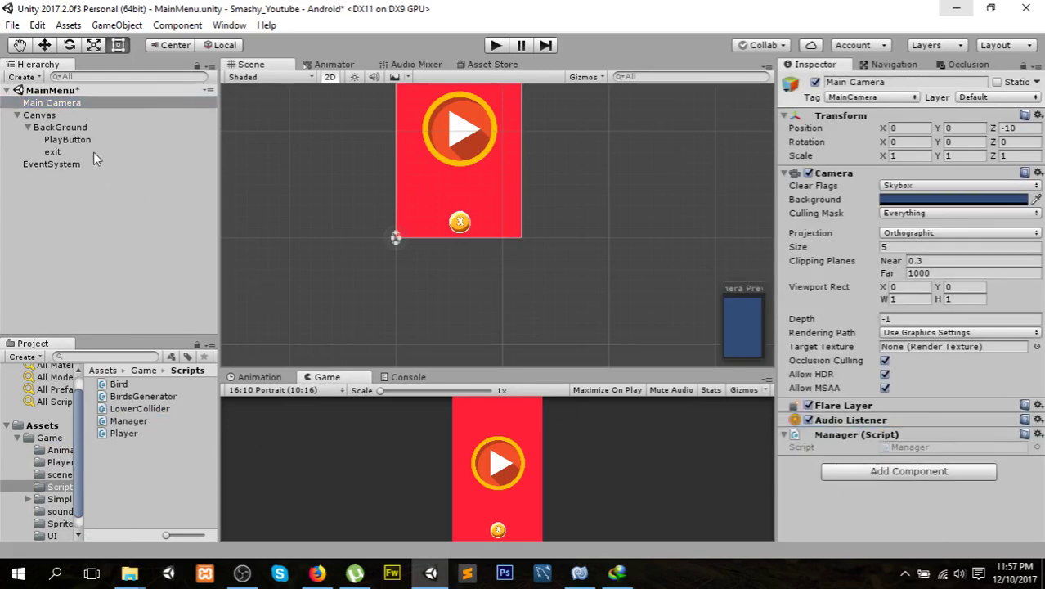
- Set PlayButton's Pointer Down trigger to call Manager.StartGame on Main Camera
left_click(76, 140)
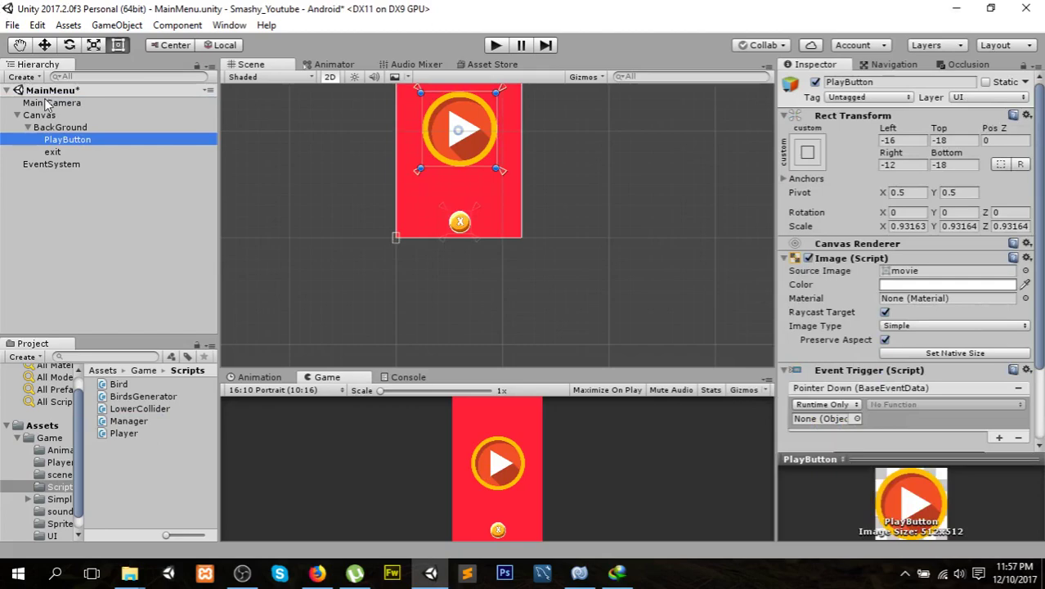
left_click_drag(47, 104, 836, 424)
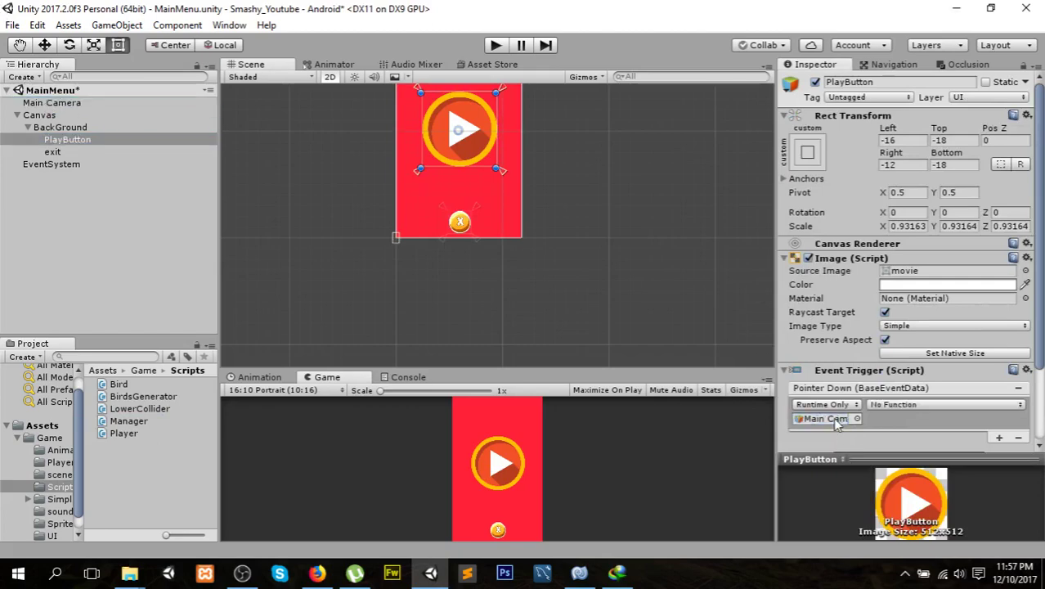
left_click(914, 404)
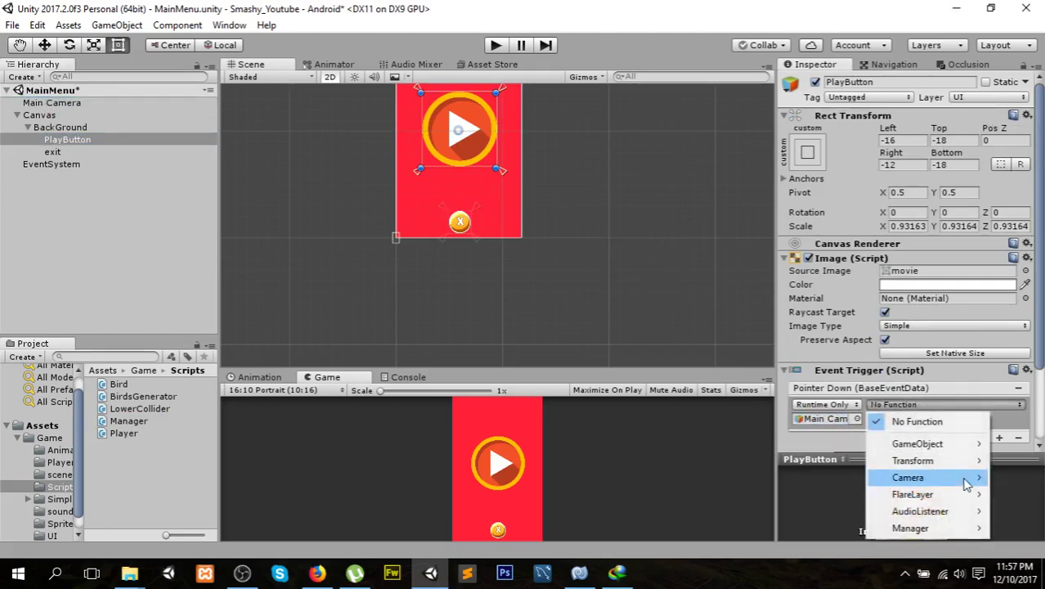
mouse_move(967, 484)
mouse_move(964, 528)
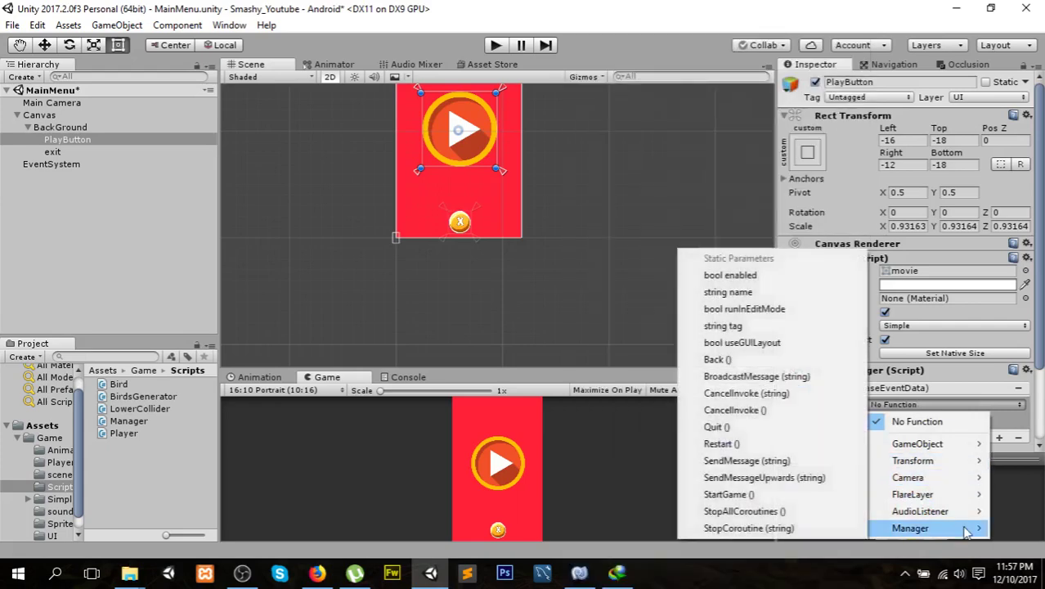
left_click(772, 495)
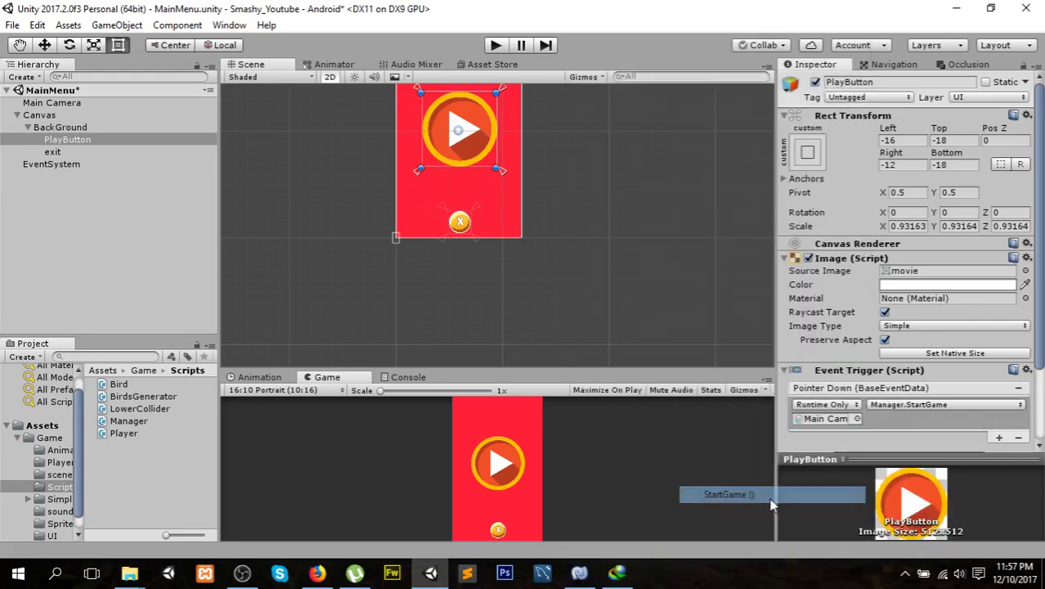
left_click(54, 153)
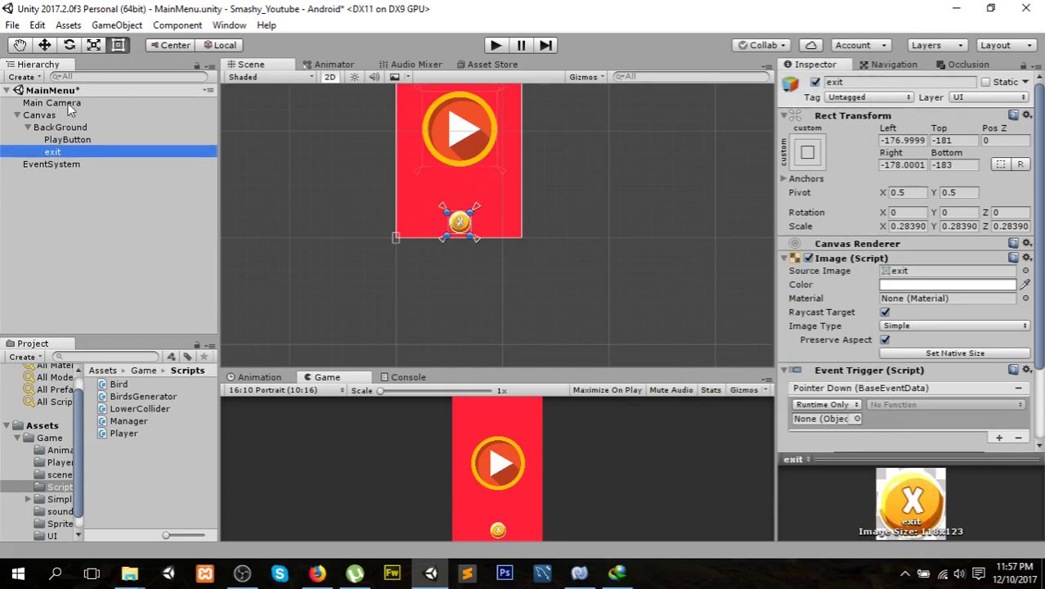
- Make the exit button's trigger call Manager.Quit on Main Camera and save the scene
mouse_move(53, 152)
left_mouse_down()
mouse_move(844, 400)
mouse_move(829, 417)
left_mouse_up()
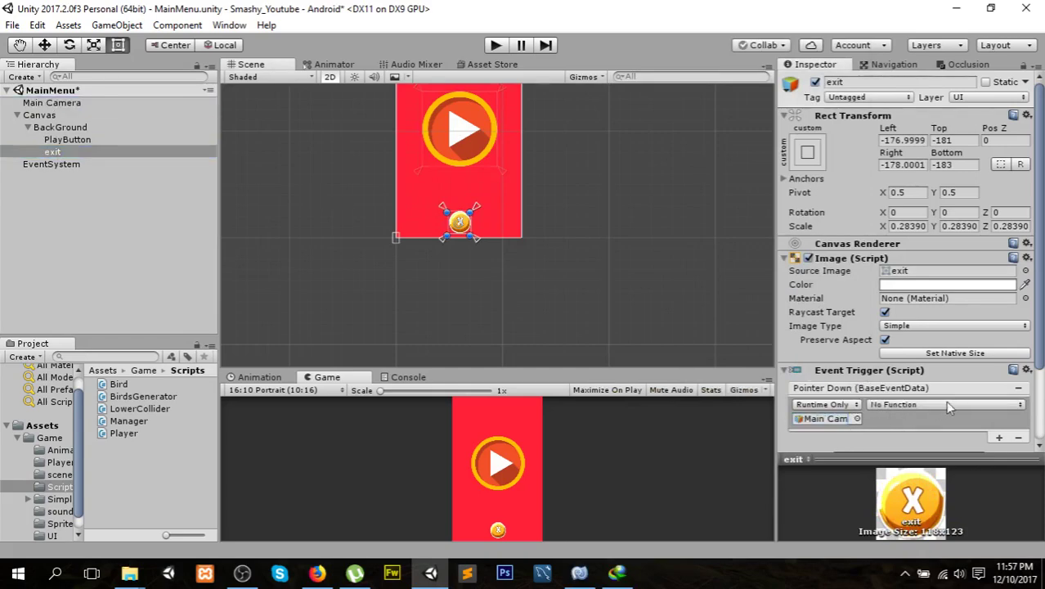
left_click(950, 401)
mouse_move(920, 527)
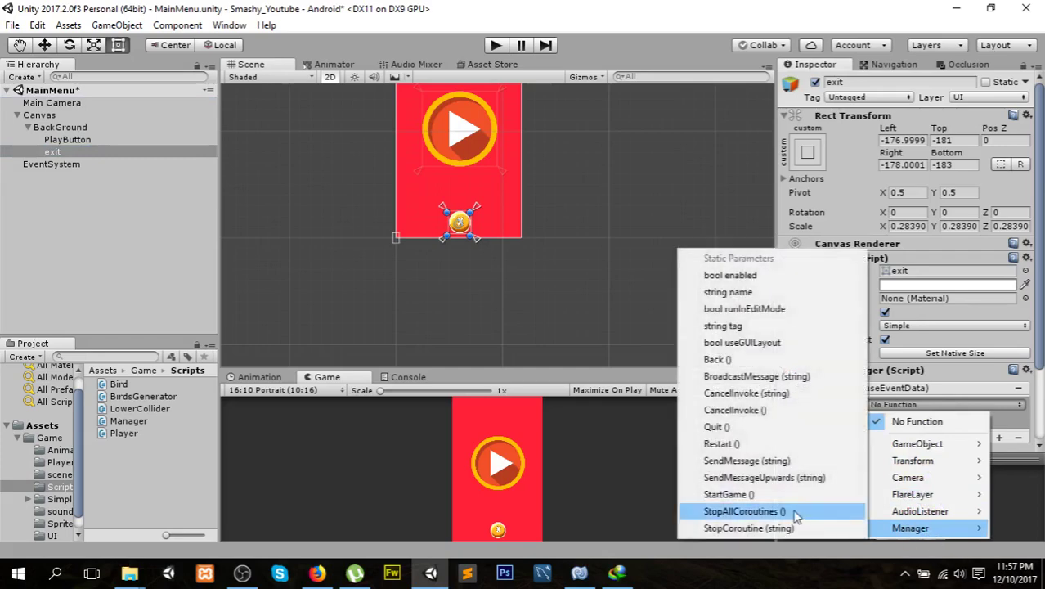
left_click(772, 428)
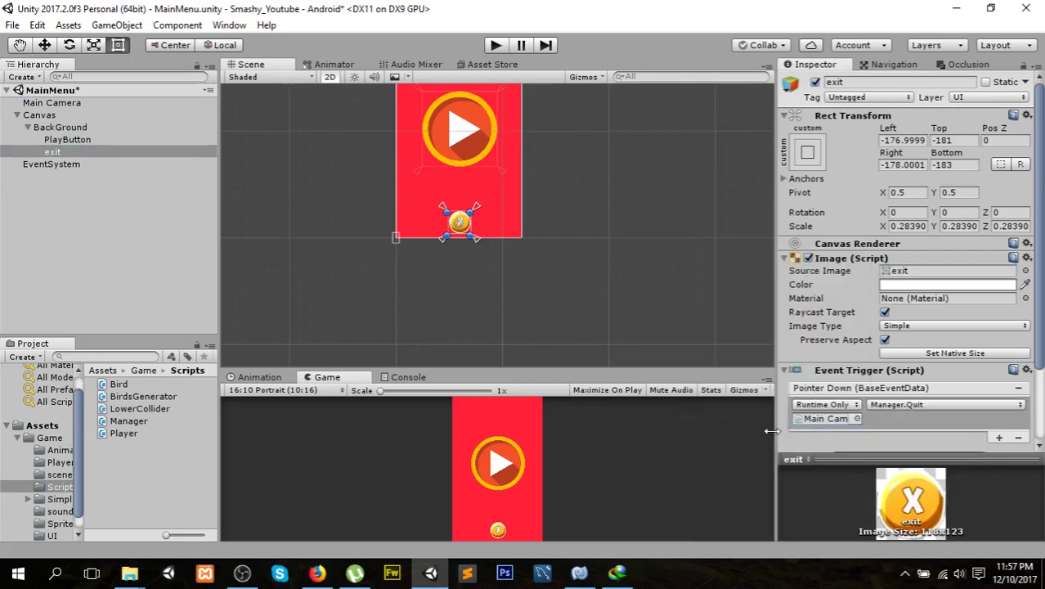
key("ctrl+s")
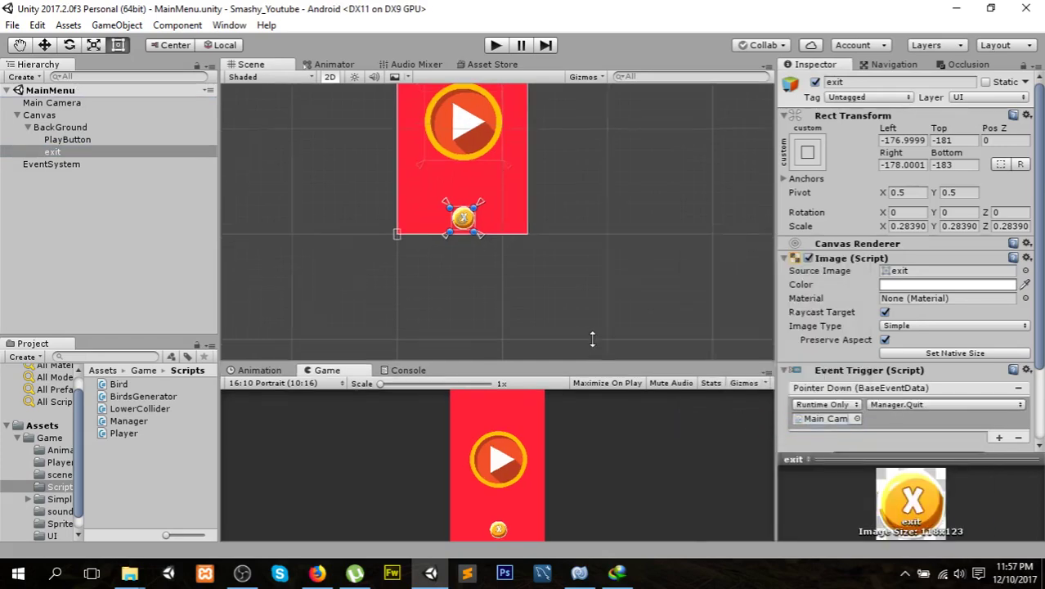
- Preview the 8Bit audio clip from Assets/Game, then select Main Camera
left_click_drag(596, 375, 619, 259)
left_click(37, 424)
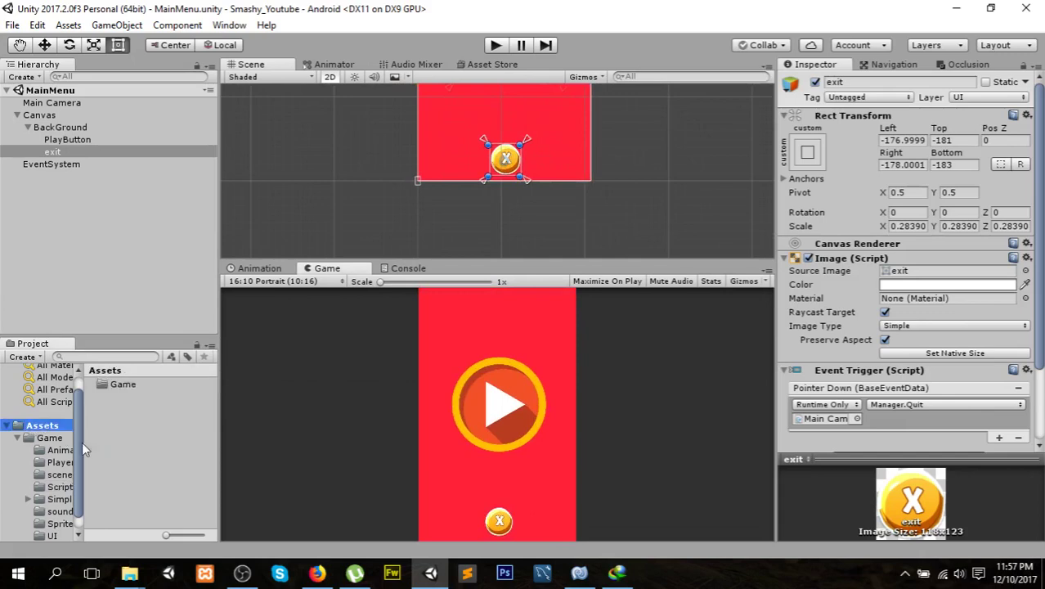
left_click(51, 438)
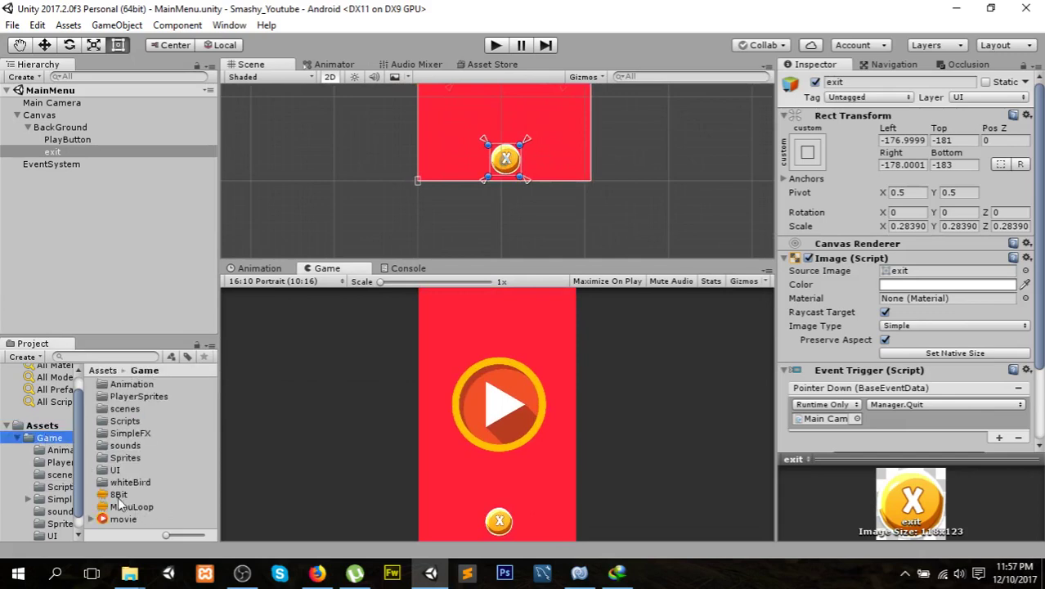
left_click(119, 495)
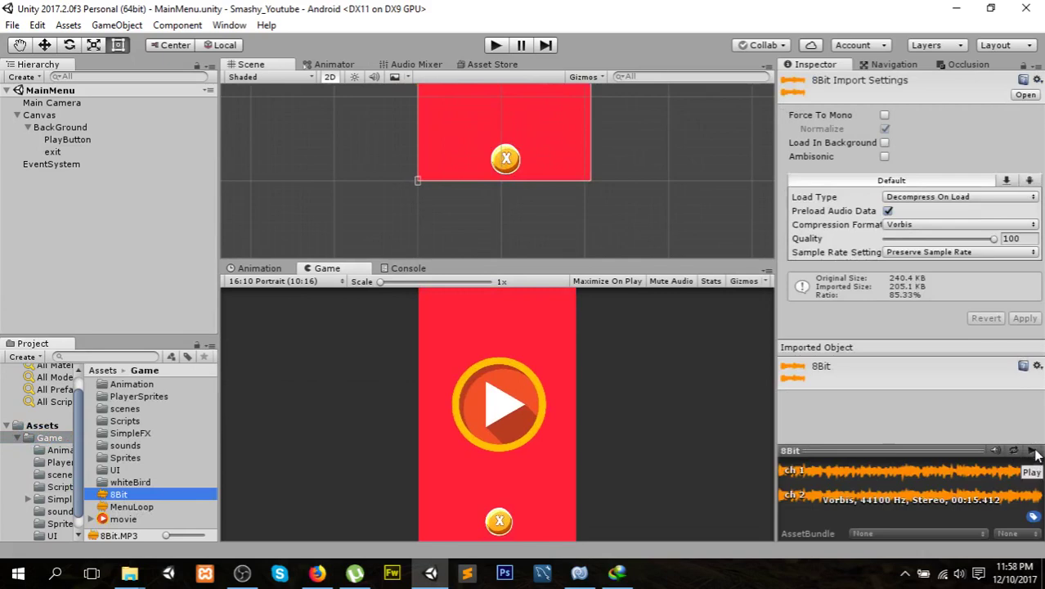
left_click(1035, 453)
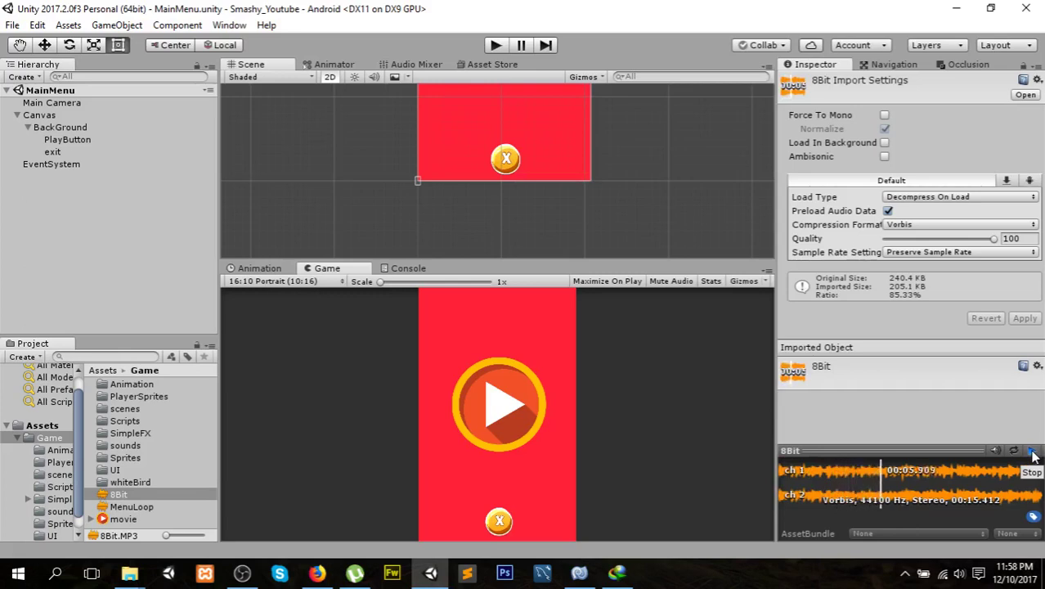
left_click(1032, 453)
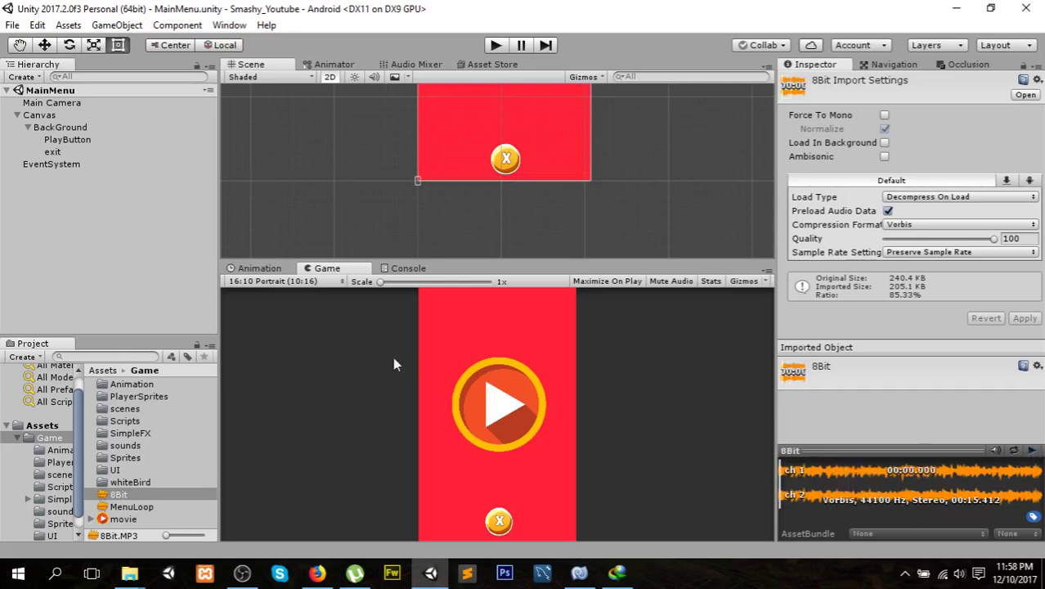
left_click(51, 104)
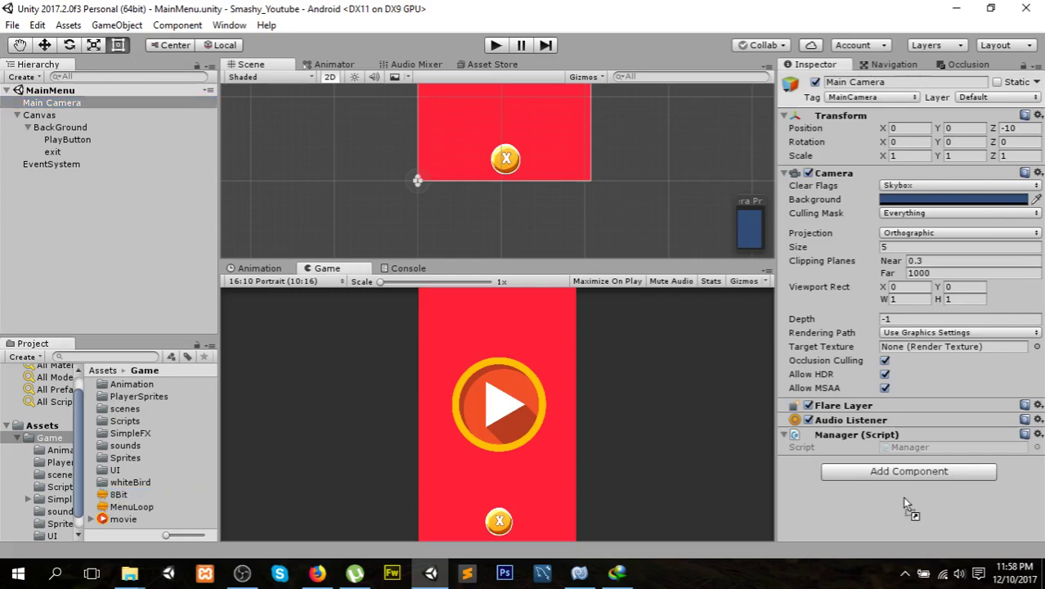
- Add the 8Bit clip to the scene with Audio Source volume 0.633 and pitch 1.28
left_click_drag(114, 494, 98, 204)
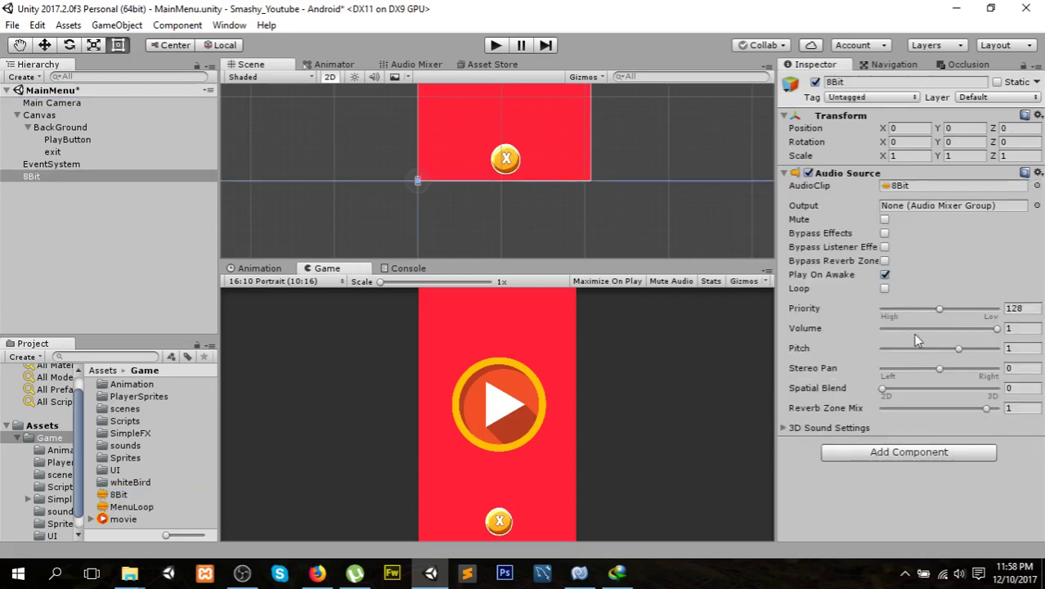
left_click_drag(997, 328, 950, 328)
left_click_drag(951, 329, 955, 328)
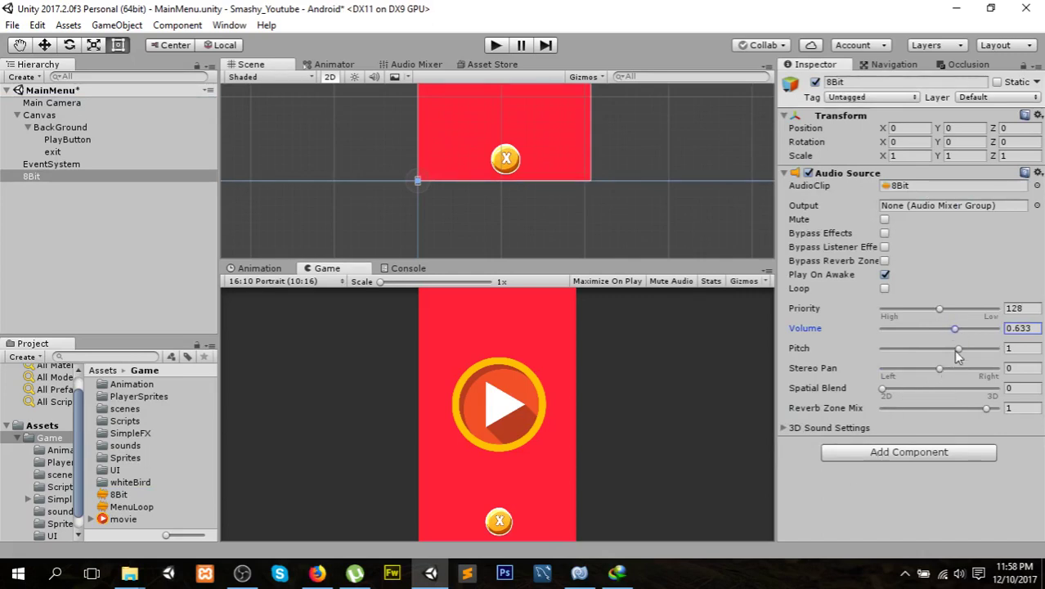
left_click_drag(958, 349, 965, 349)
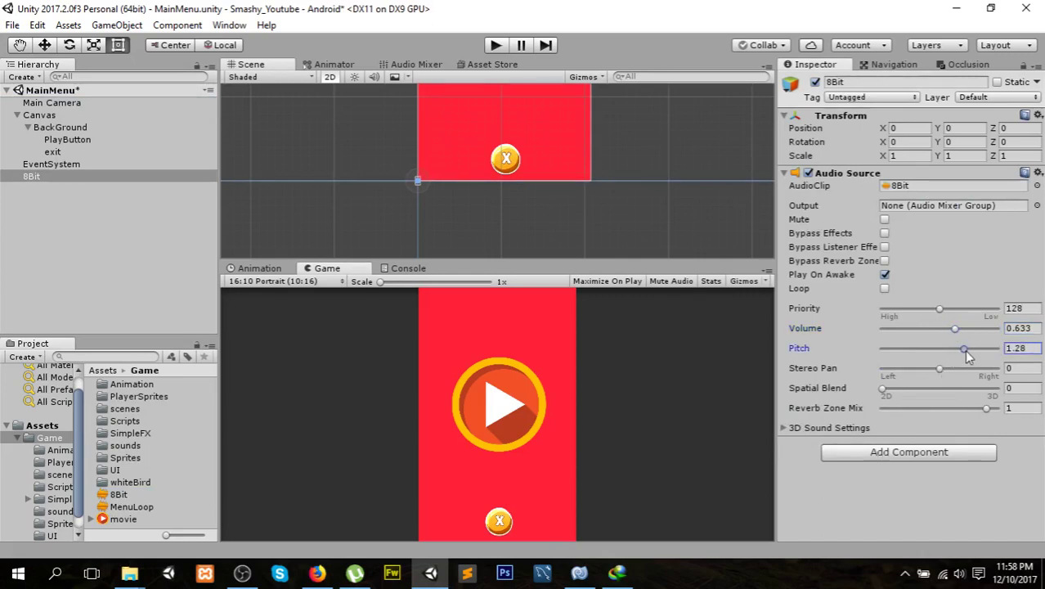
left_click(828, 488)
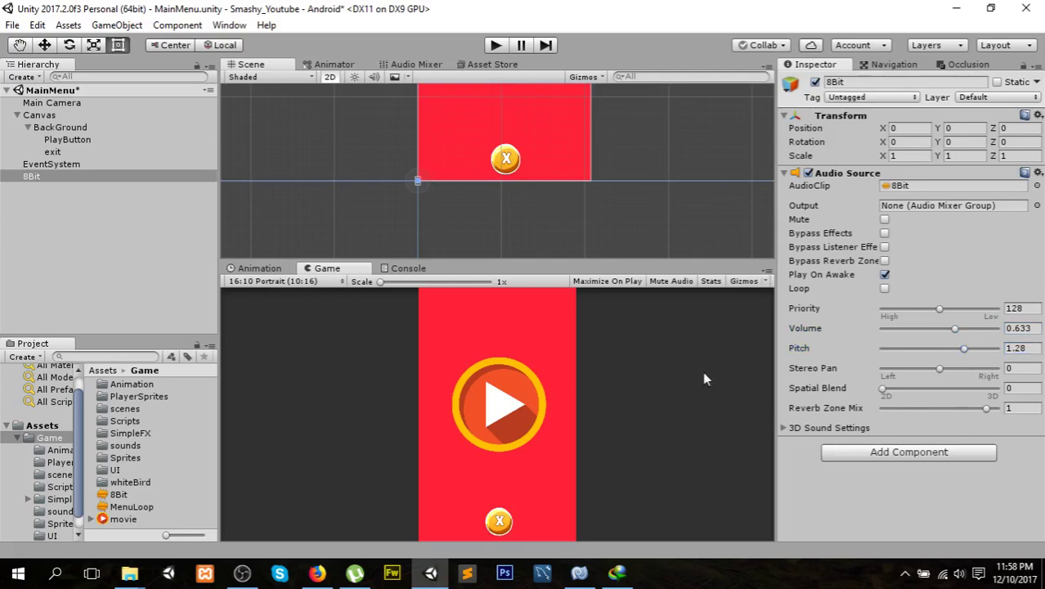
- Run Play mode to hear the 8Bit music, then stop the game
left_click(496, 46)
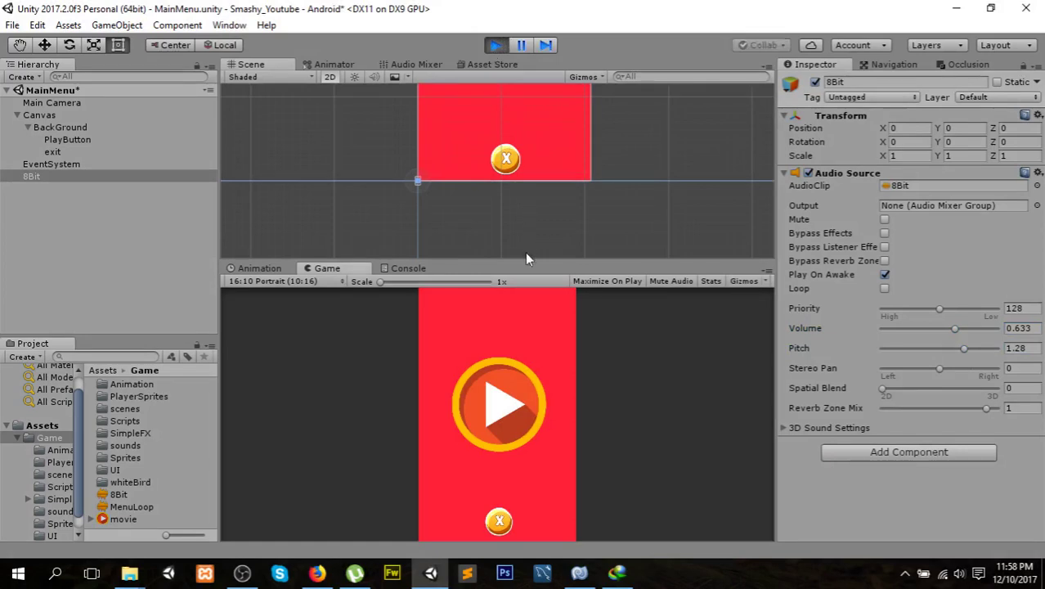
left_click_drag(526, 261, 533, 110)
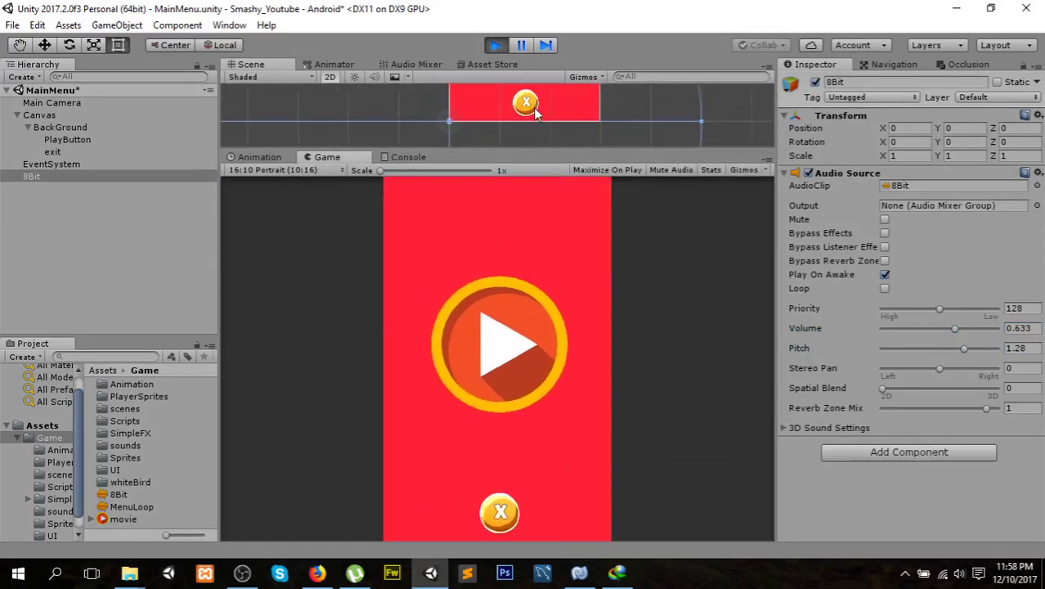
left_click(495, 46)
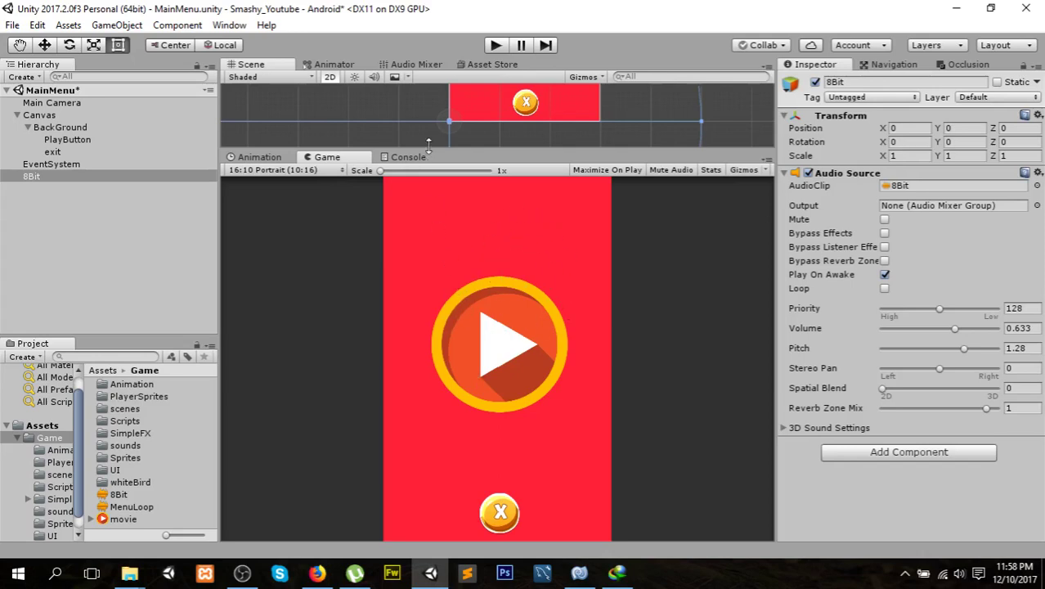
left_click_drag(429, 144, 425, 176)
- Select PlayButton and frame the canvas larger in a taller scene view
left_click(64, 130)
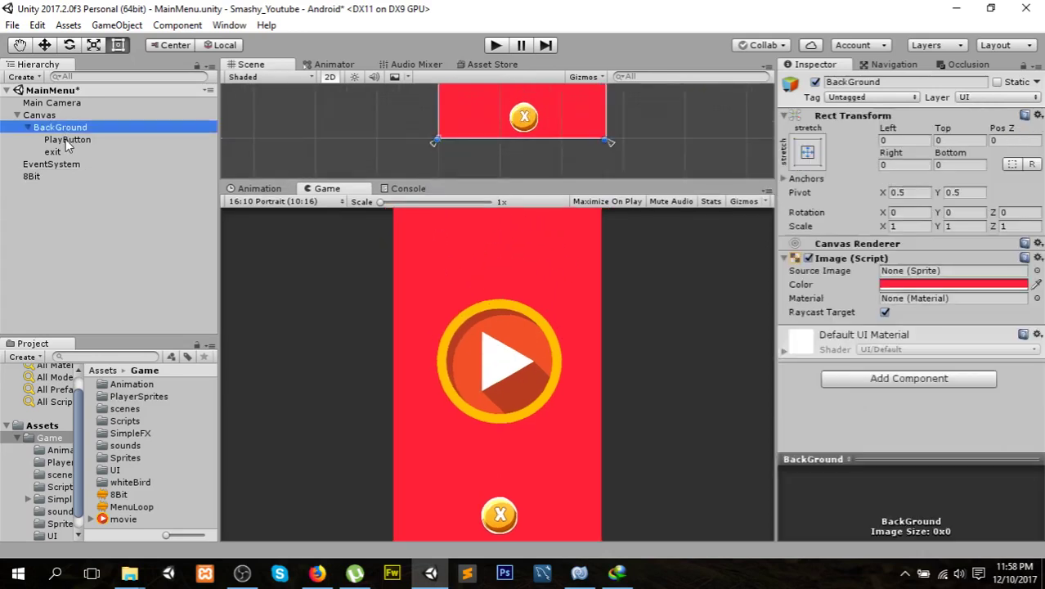
left_click(67, 141)
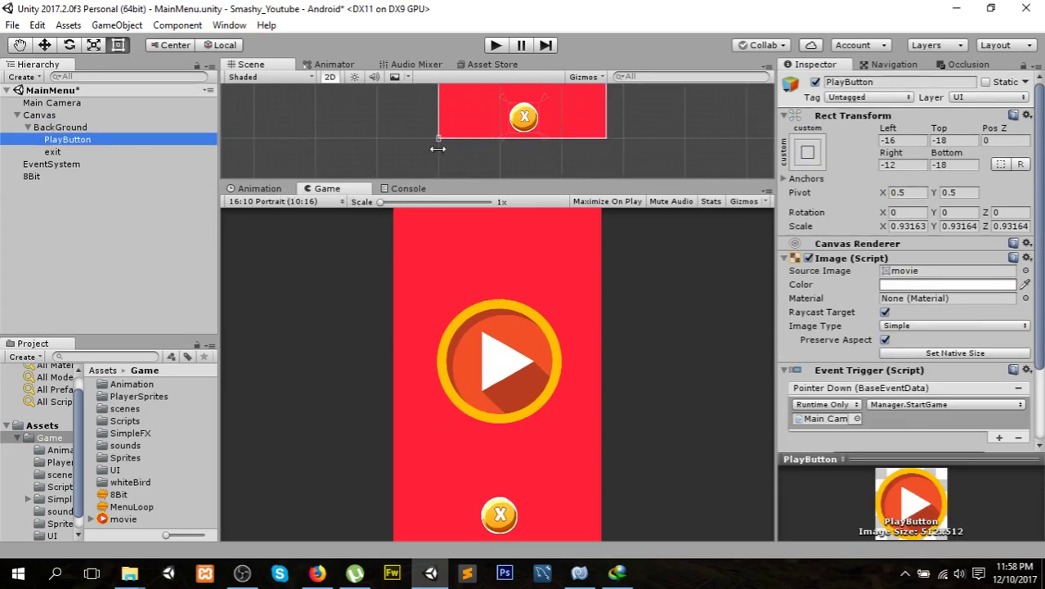
scroll(441, 157, "down", 2)
scroll(440, 155, "down", 3)
middle_click_drag(587, 110, 590, 150)
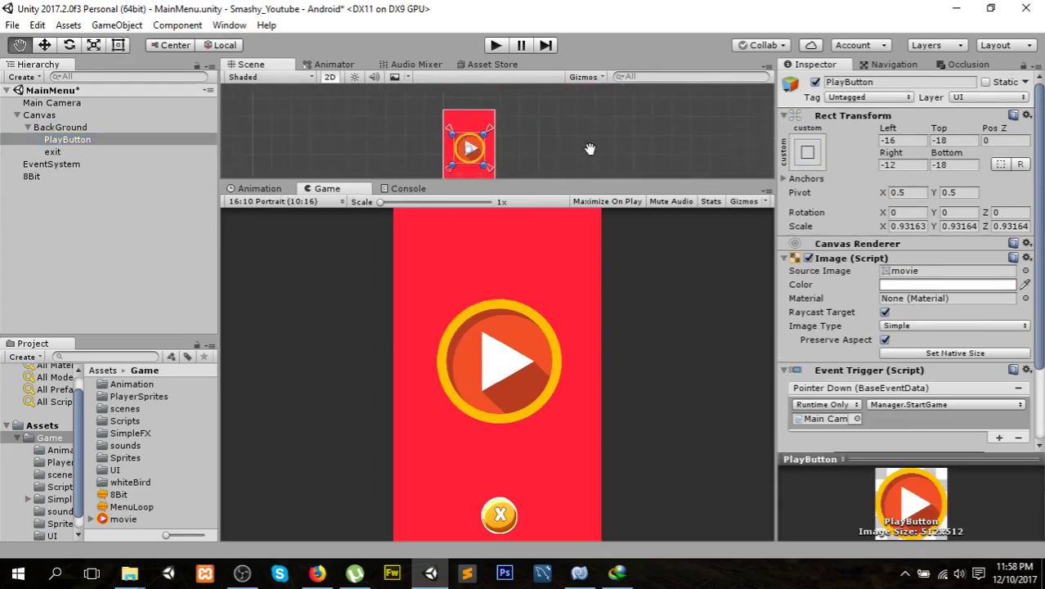
left_click_drag(538, 179, 541, 353)
scroll(513, 286, "up", 2)
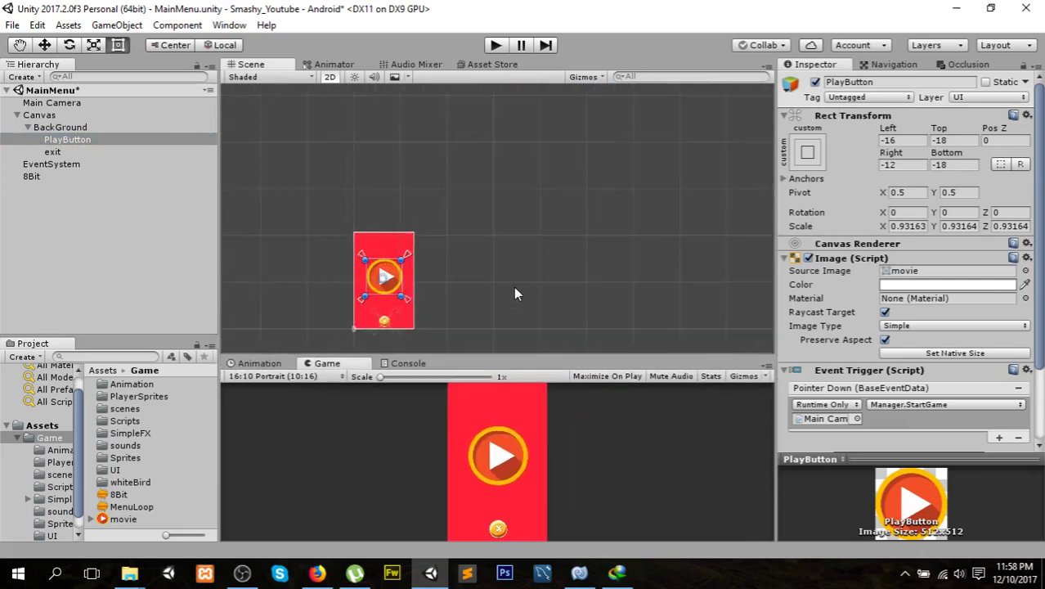
scroll(513, 286, "up", 2)
middle_click_drag(430, 290, 612, 223)
scroll(611, 222, "up", 3)
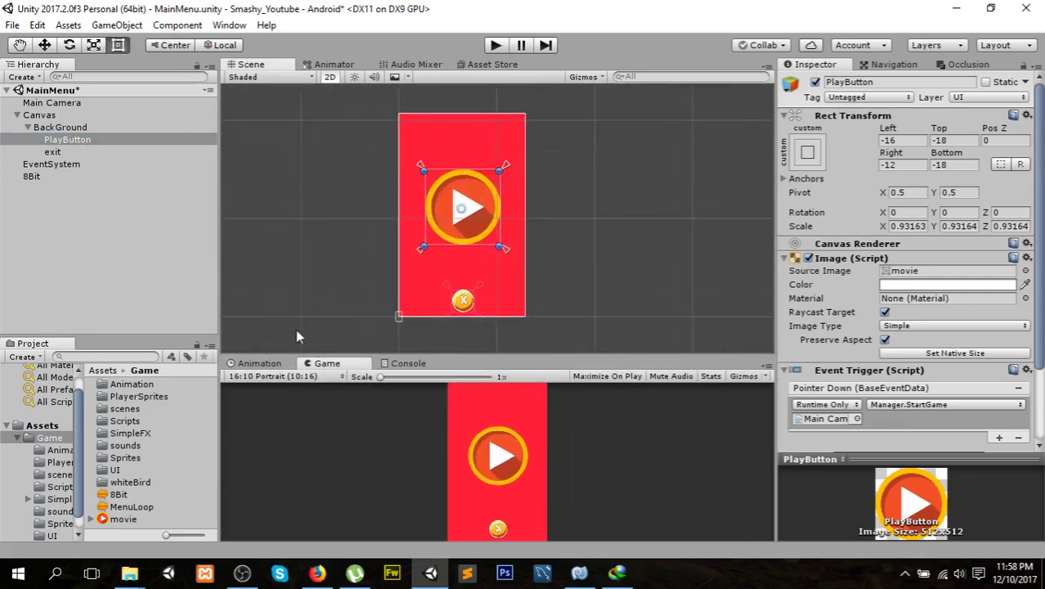
- Create an animation clip named PlayButton in the Assets/Game/Animation folder
left_click(260, 363)
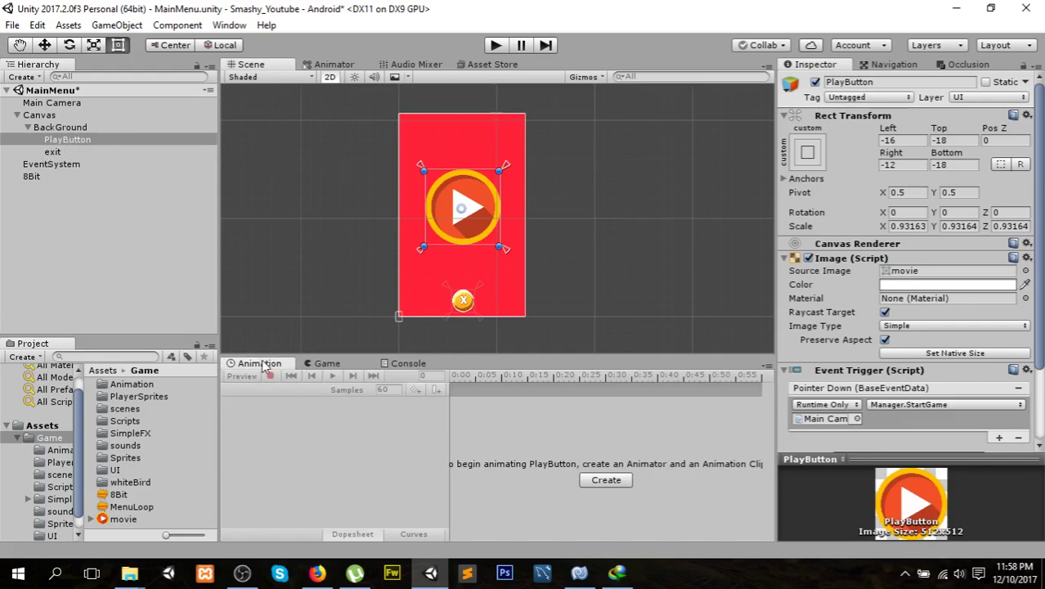
left_click(603, 480)
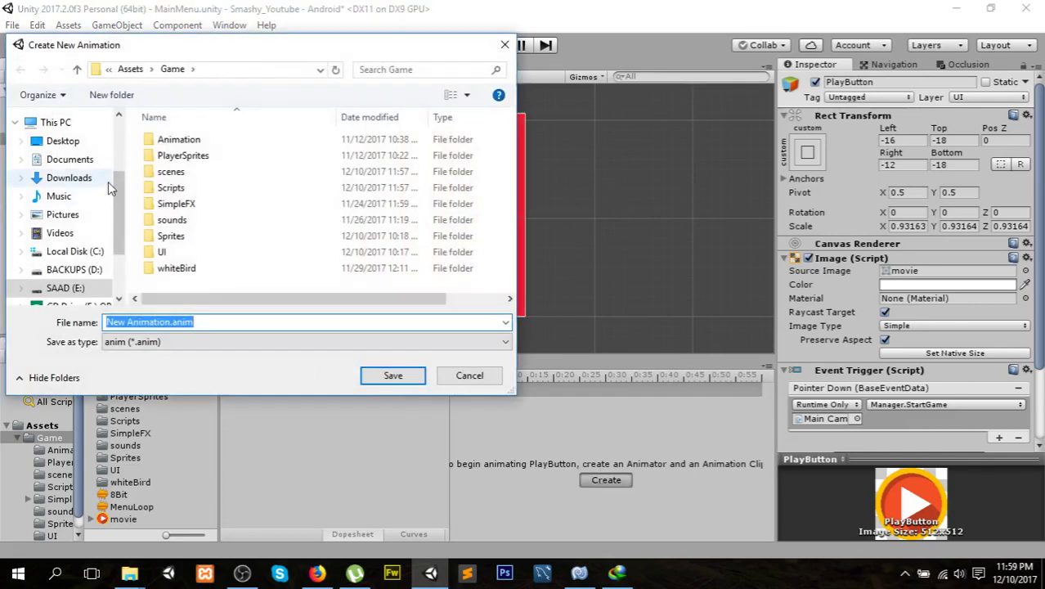
double_click(195, 141)
left_click(234, 319)
key("ctrl+a")
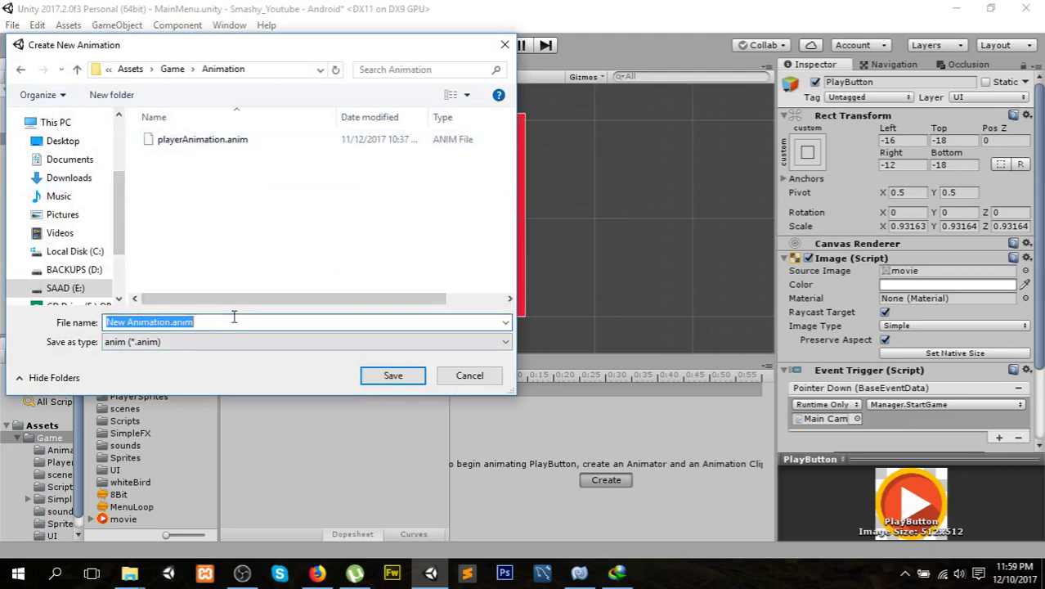
type("Pl")
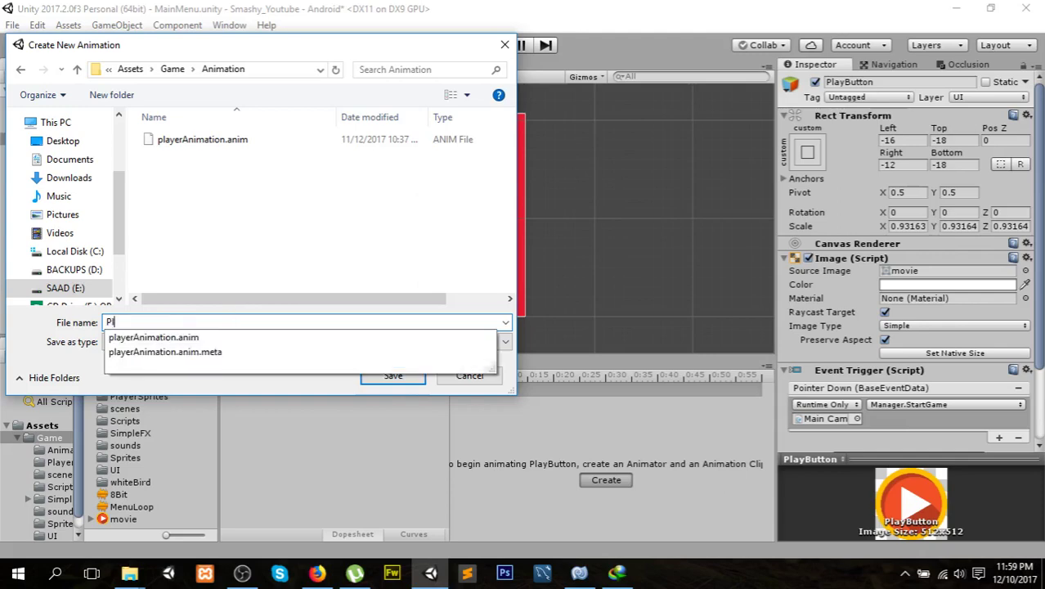
type("ayButton")
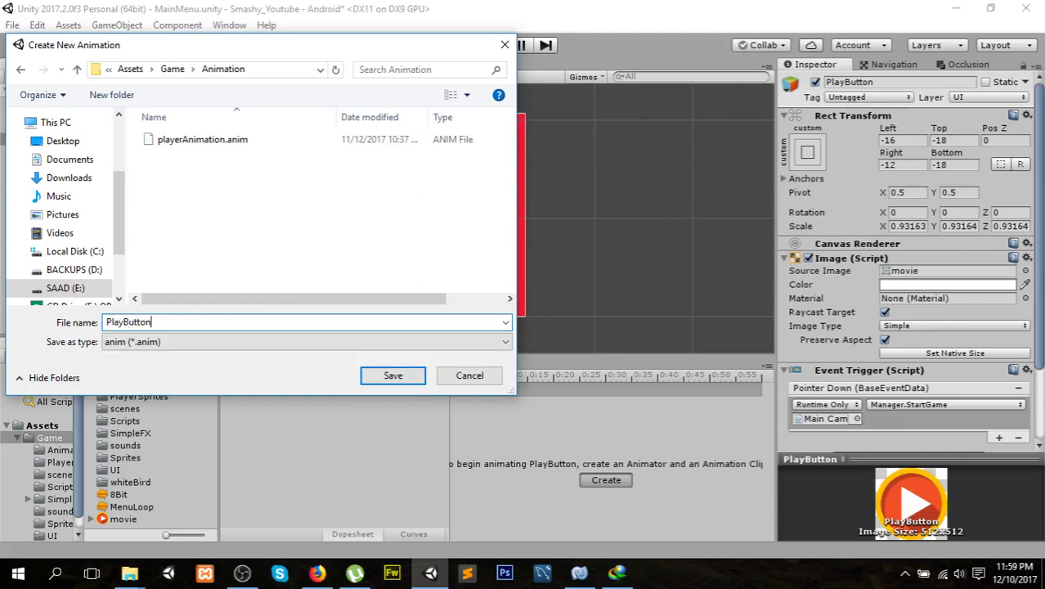
key("Return")
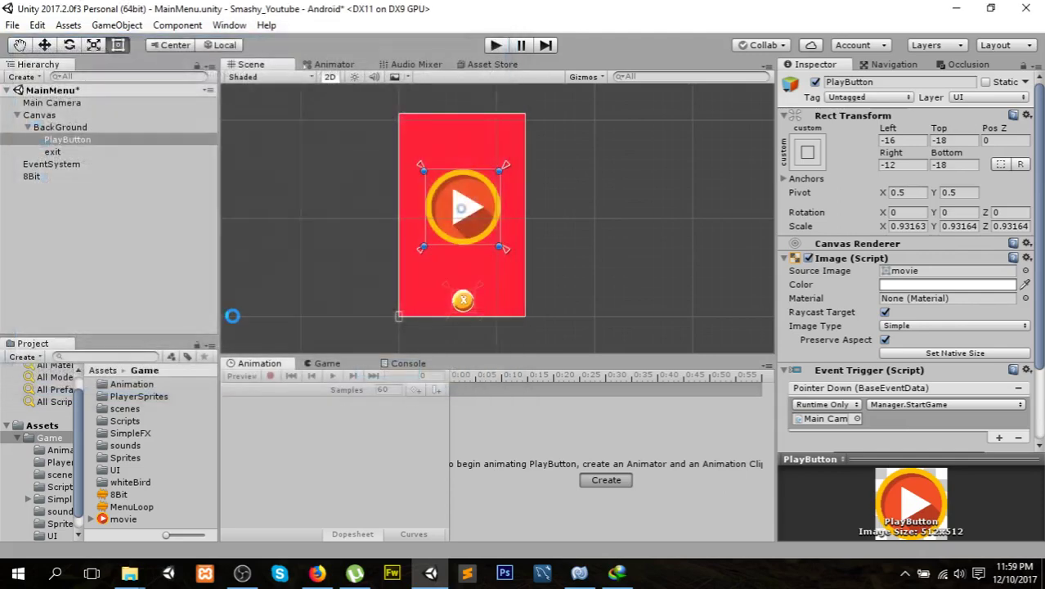
- Add the Transform Scale property to the PlayButton animation clip
left_click(324, 416)
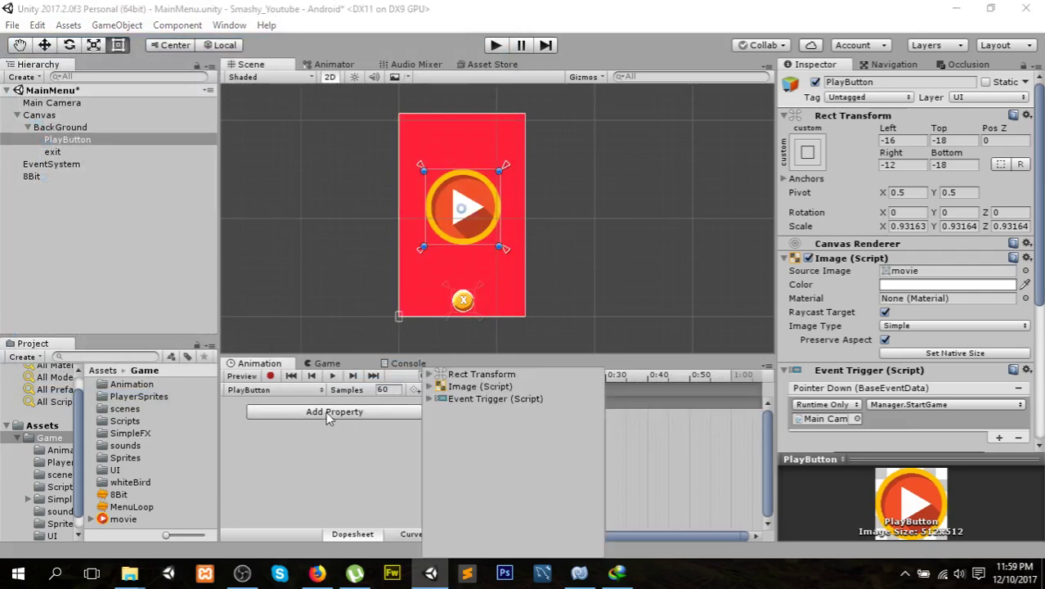
left_click(430, 376)
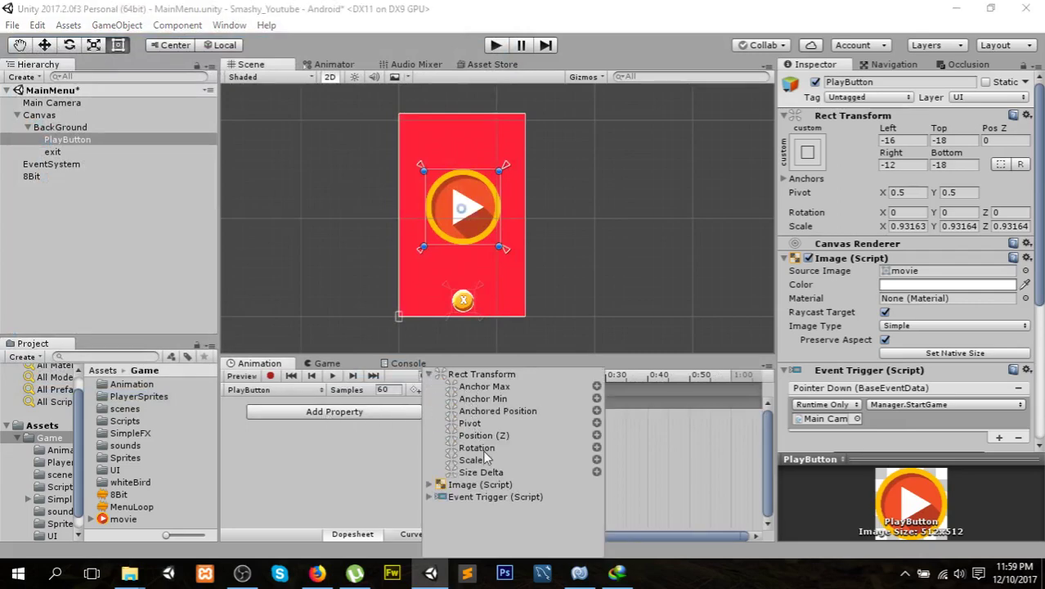
left_click(596, 460)
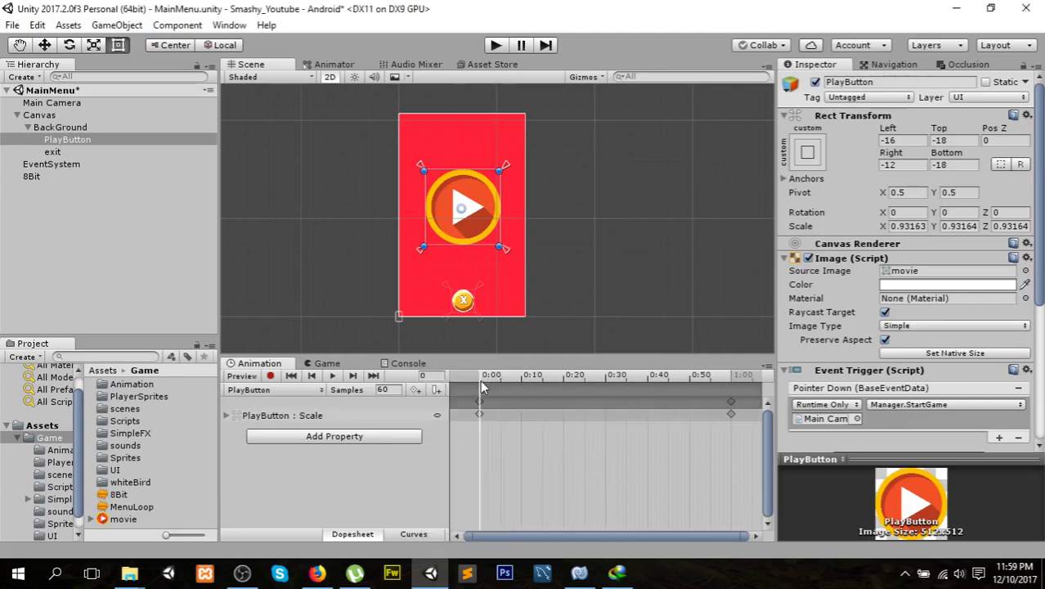
left_click_drag(480, 381, 606, 394)
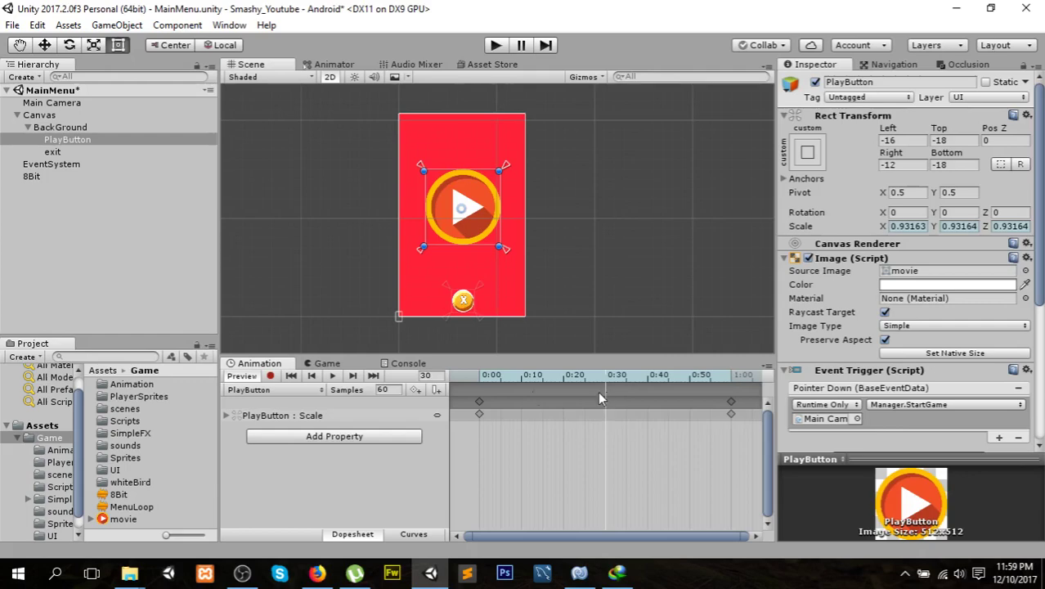
left_click(482, 381)
- Record a 0:30 keyframe scaling the play button up, then preview the pulse
left_click(271, 375)
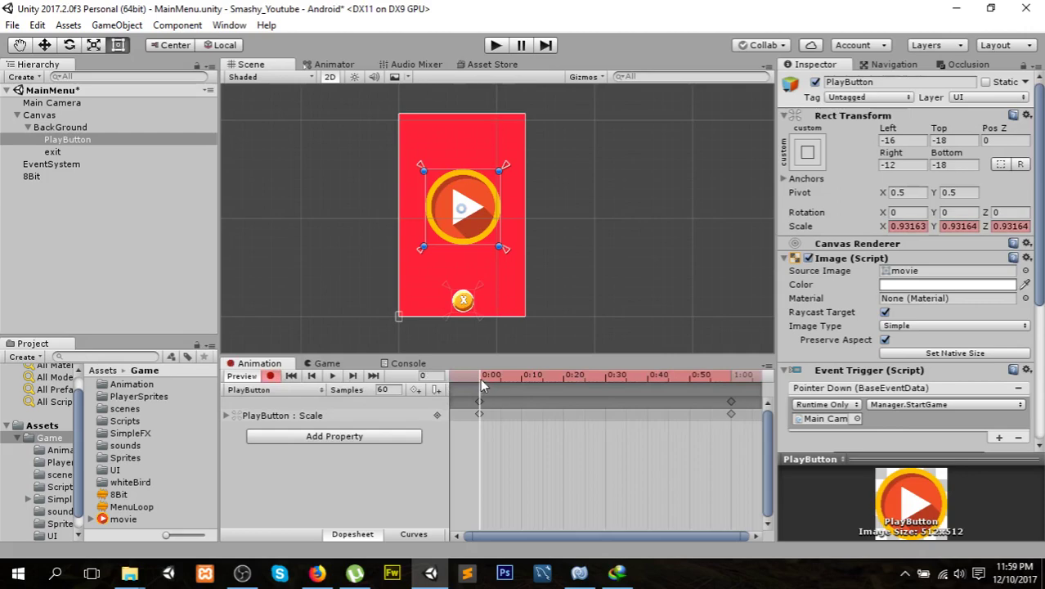
left_click_drag(479, 377, 605, 385)
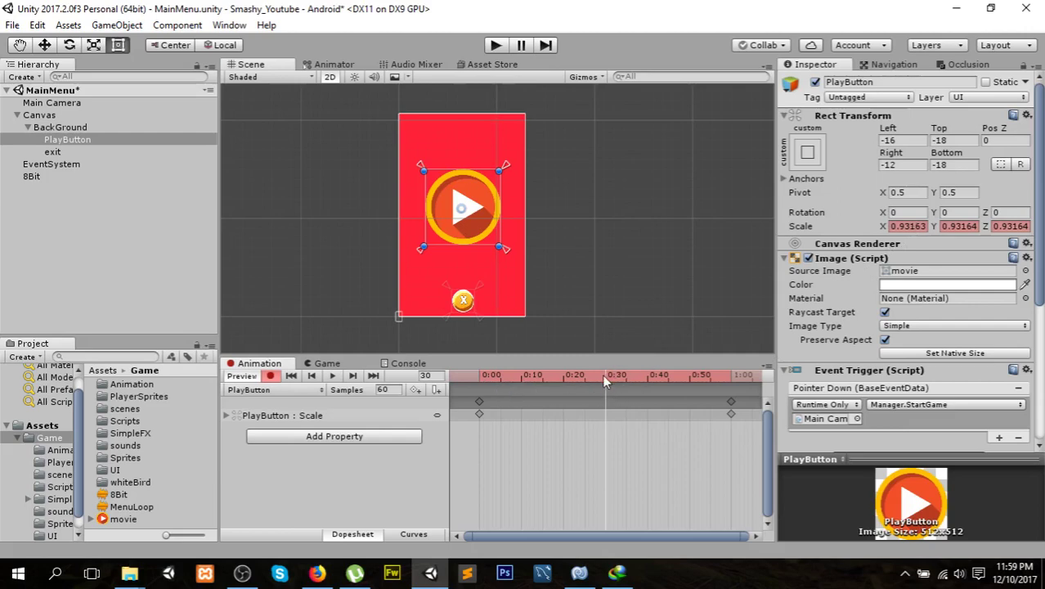
left_click_drag(602, 375, 546, 381)
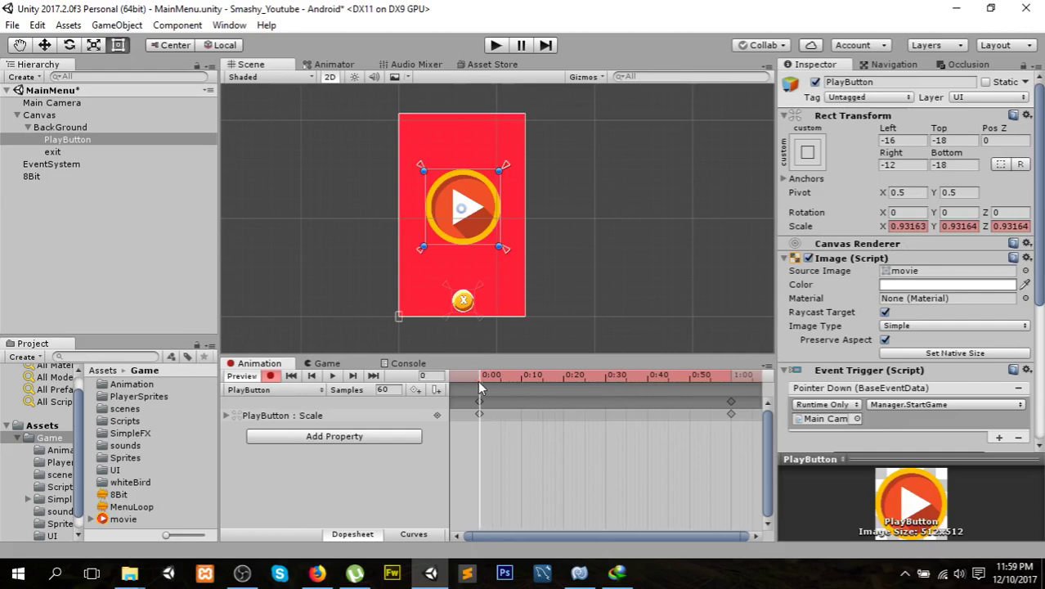
left_click(606, 381)
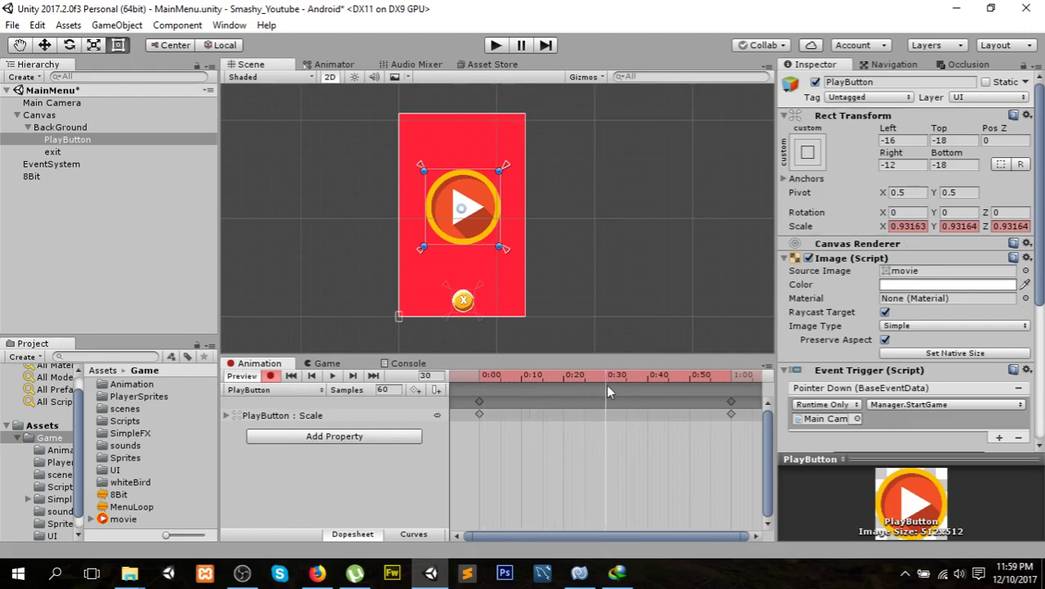
left_click(95, 47)
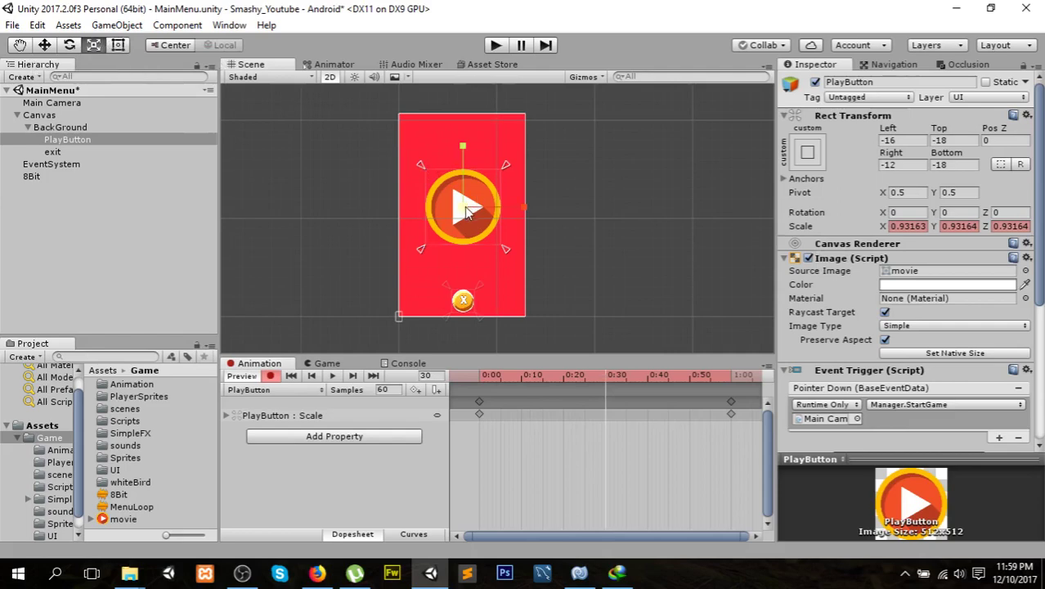
left_click_drag(466, 212, 475, 209)
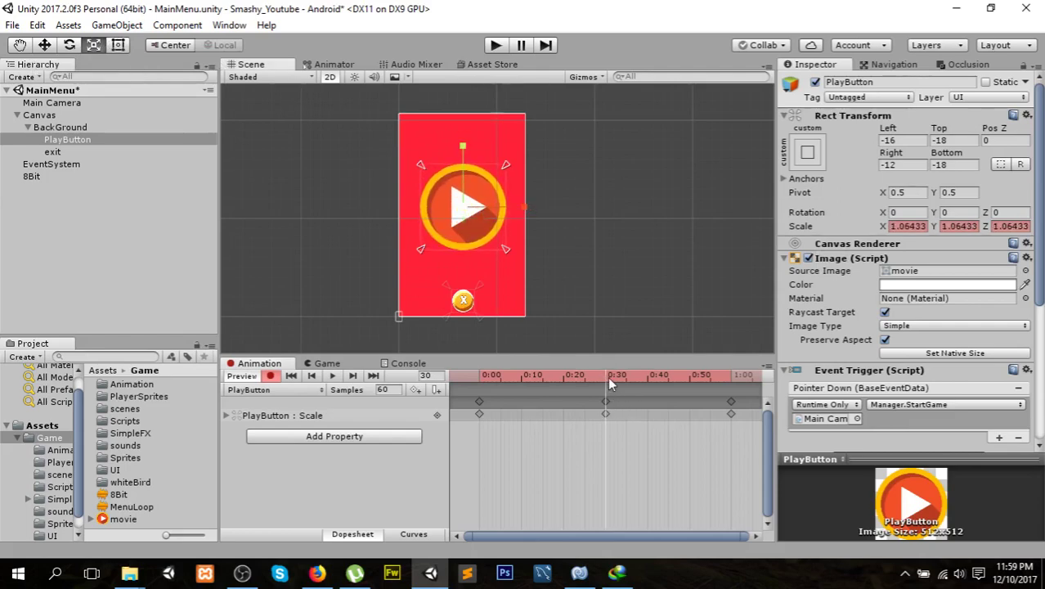
left_click_drag(606, 381, 477, 389)
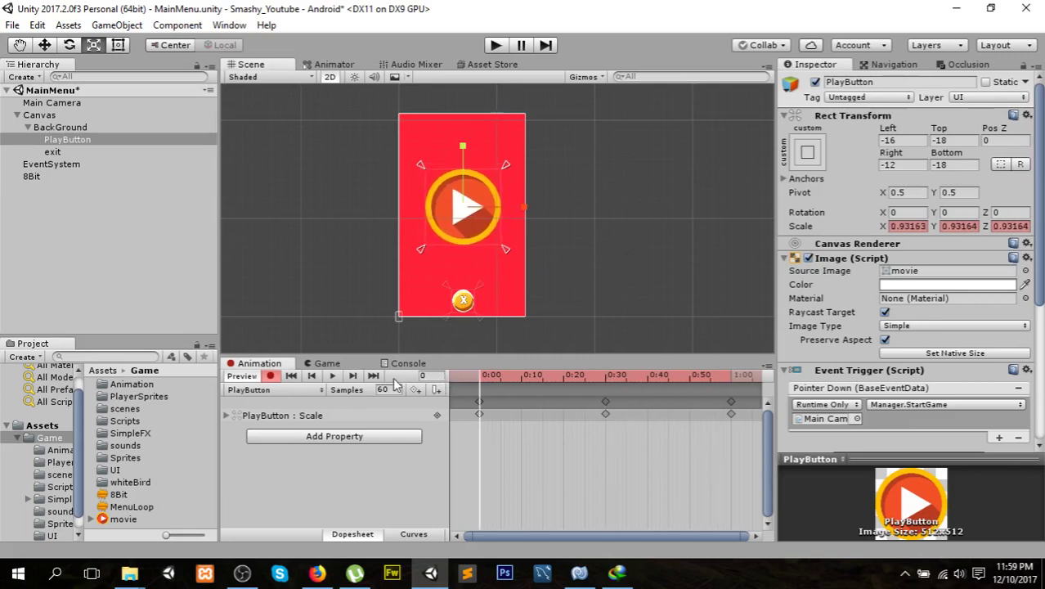
left_click(333, 376)
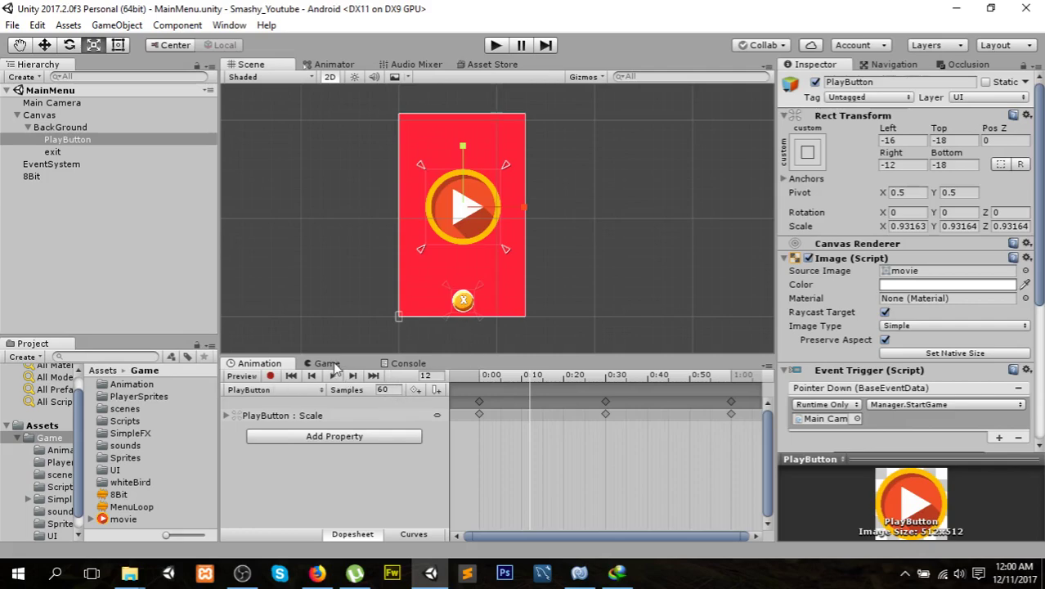
- Enlarge the Game view and run Play mode to watch the play button pulse, then stop
left_click(327, 363)
left_click_drag(510, 354, 510, 133)
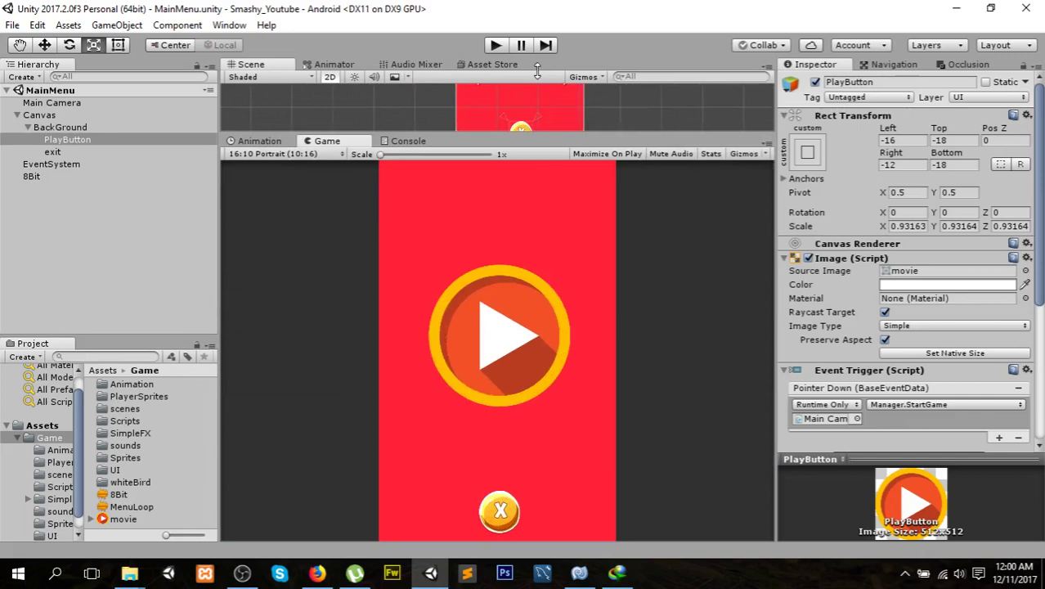
left_click(494, 48)
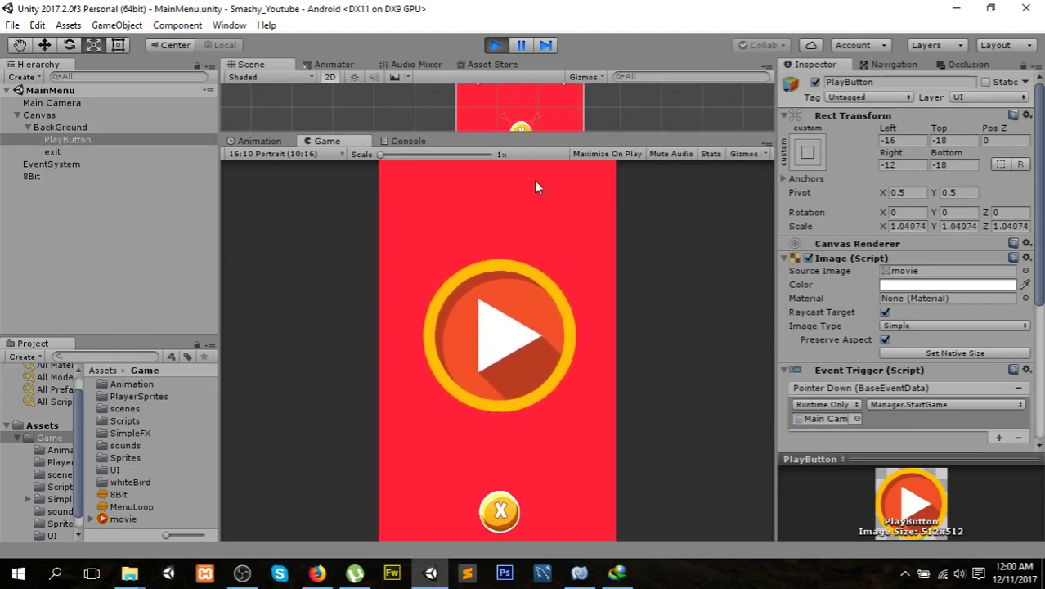
left_click(496, 47)
- Add a UI Text object under BackGround anchored to the top centre
left_click(58, 126)
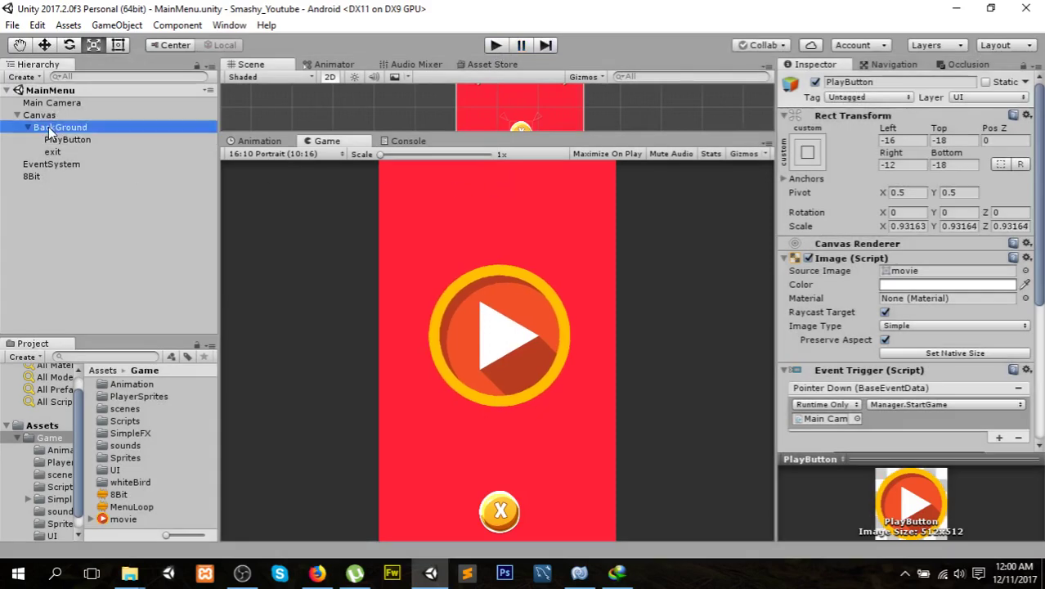
right_click(59, 128)
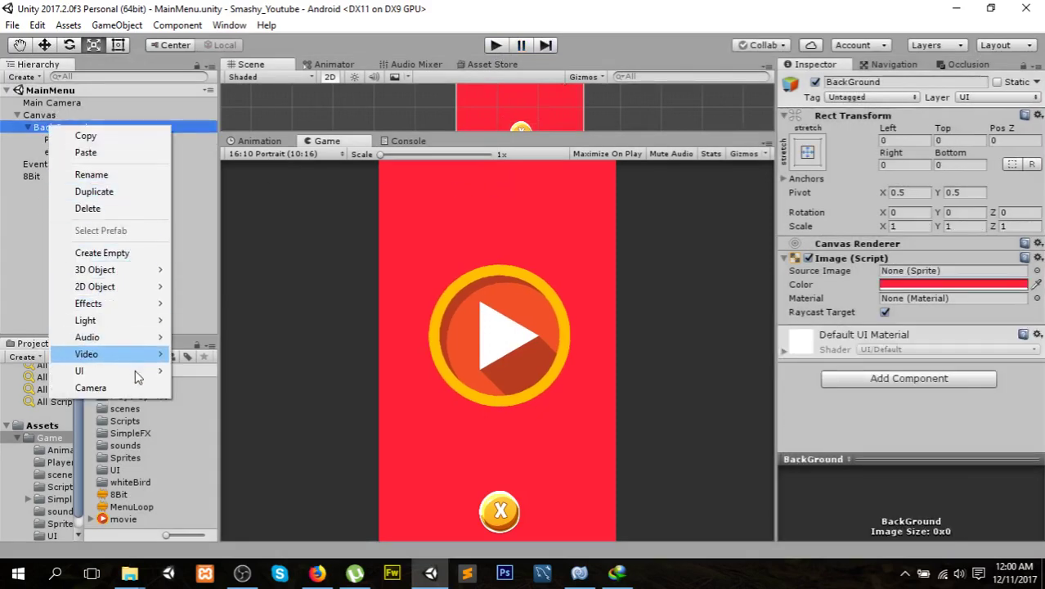
mouse_move(145, 370)
left_click(197, 366)
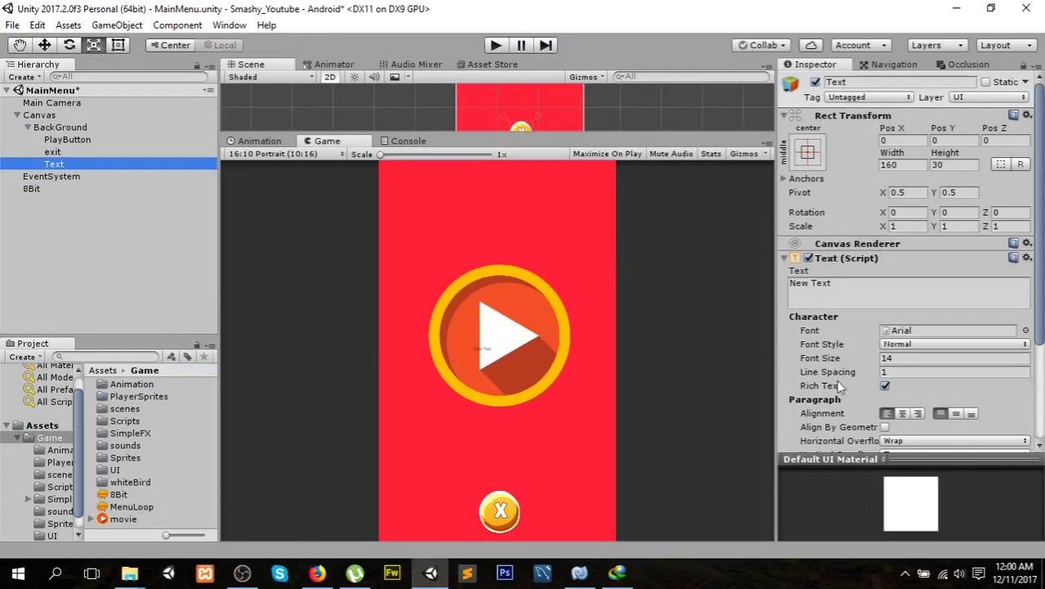
left_click(817, 155)
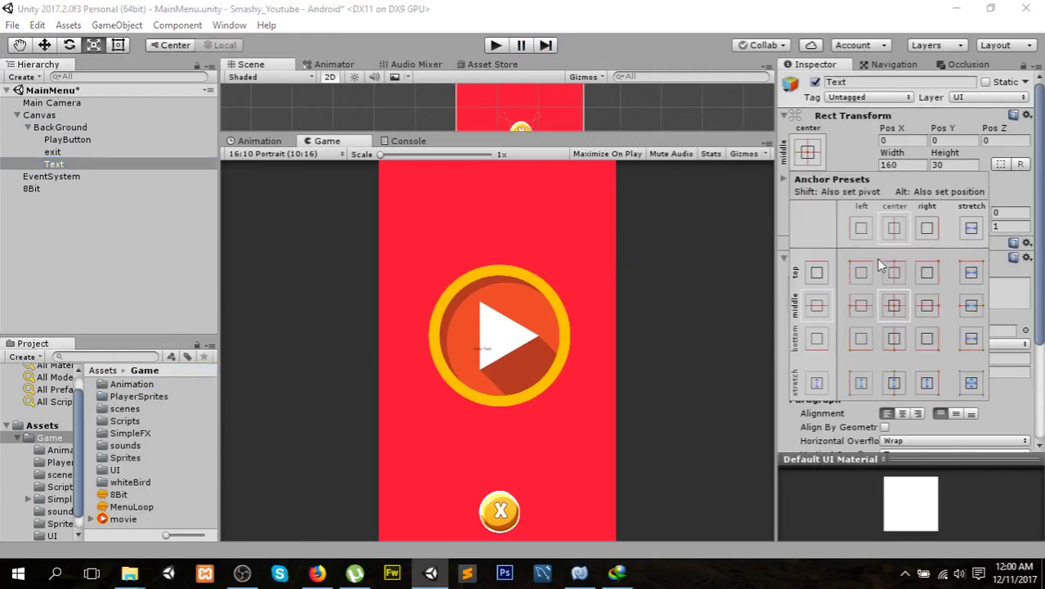
left_click(899, 268)
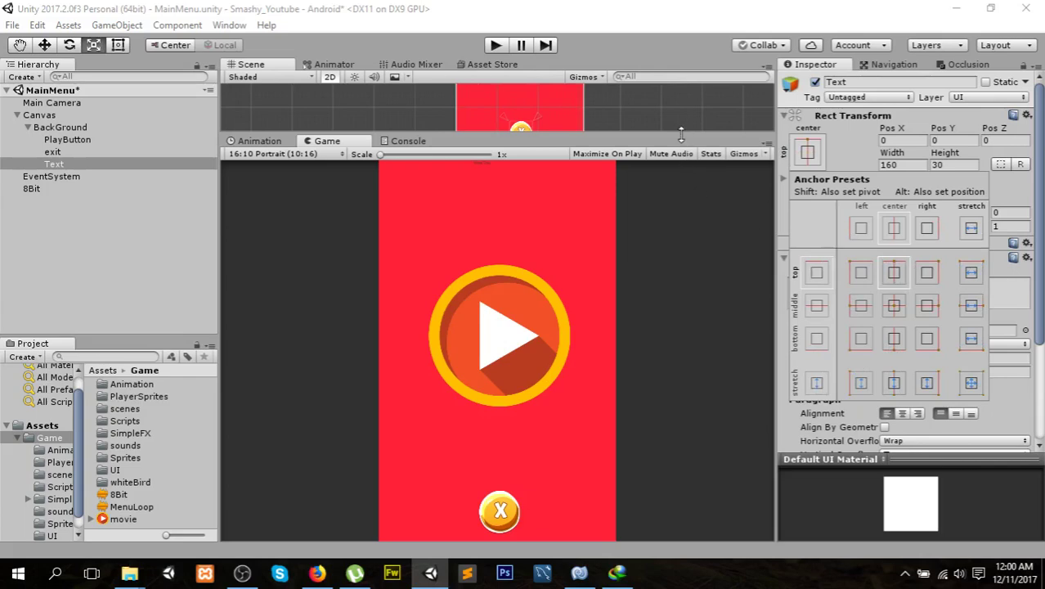
left_click(685, 314)
- Resize the text box with the Rect tool to about 448 by 184
left_click_drag(603, 135, 603, 376)
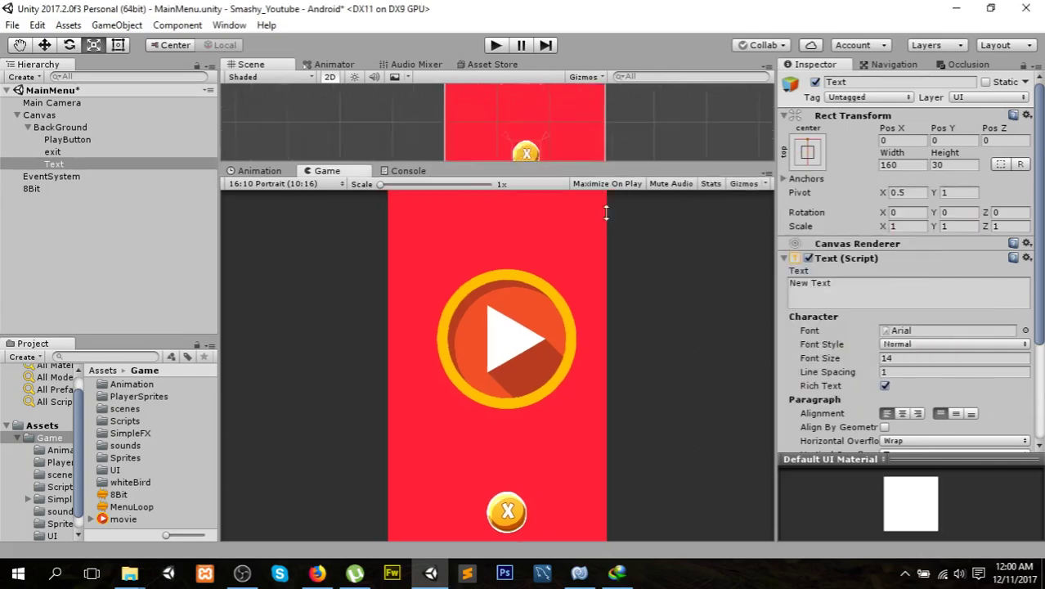
scroll(469, 199, "up", 3)
scroll(455, 137, "up", 2)
key("f")
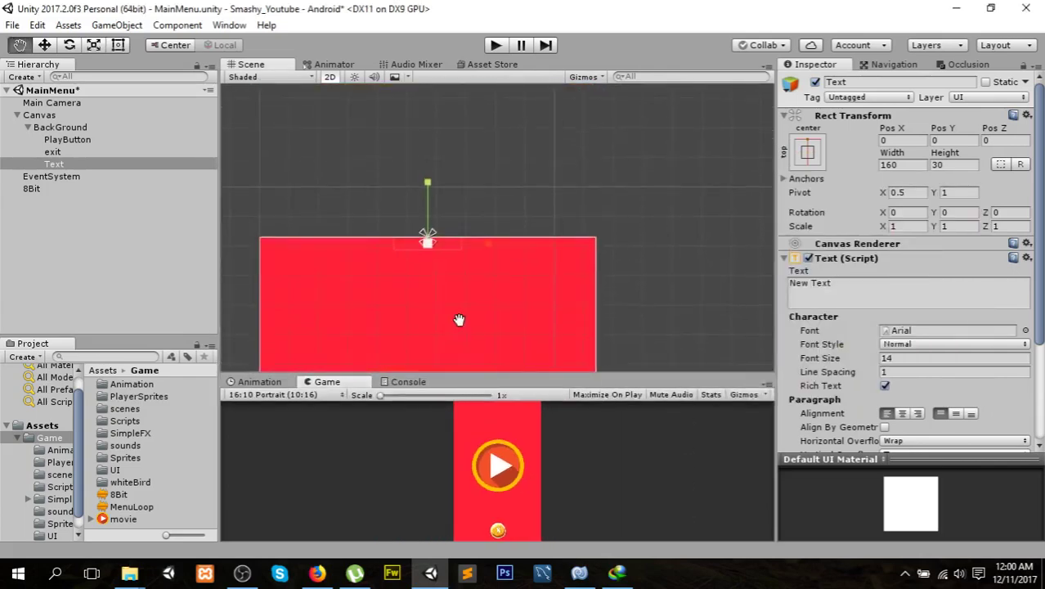
mouse_move(471, 261)
middle_mouse_down()
mouse_move(446, 183)
mouse_move(491, 213)
middle_mouse_up()
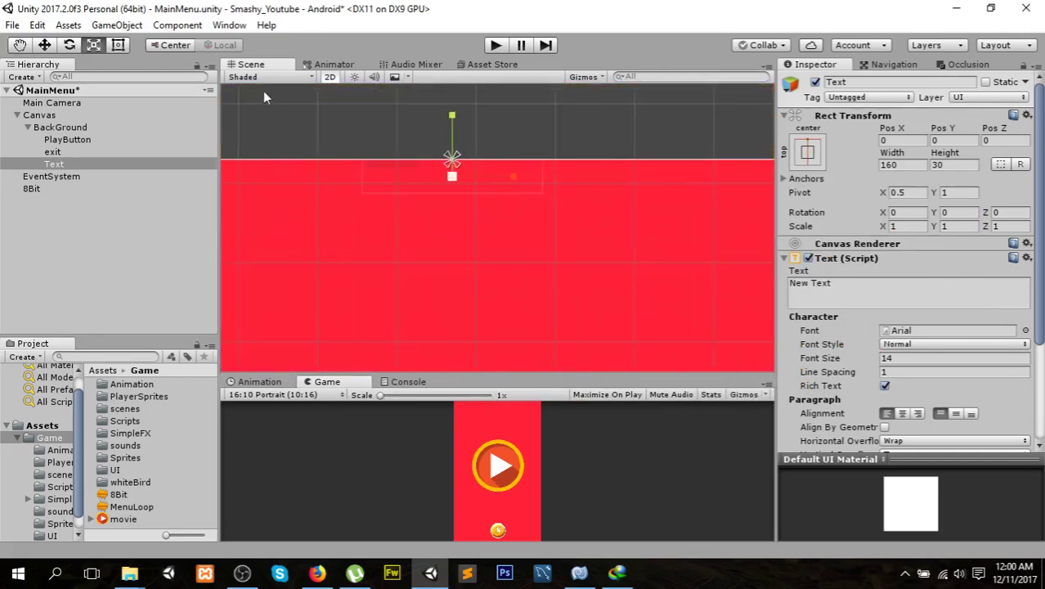
left_click(120, 49)
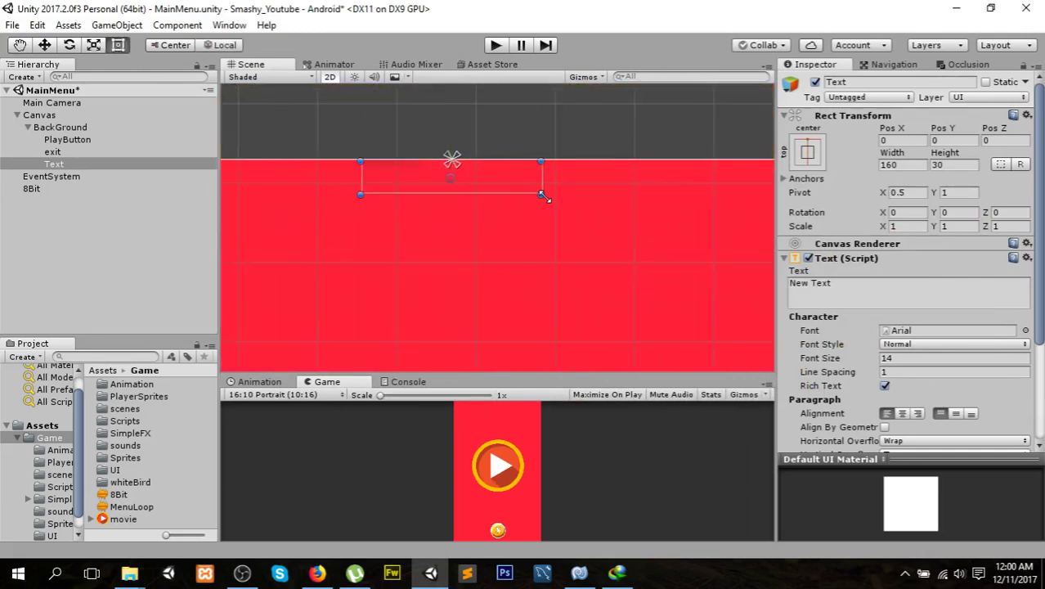
left_click_drag(542, 195, 724, 309)
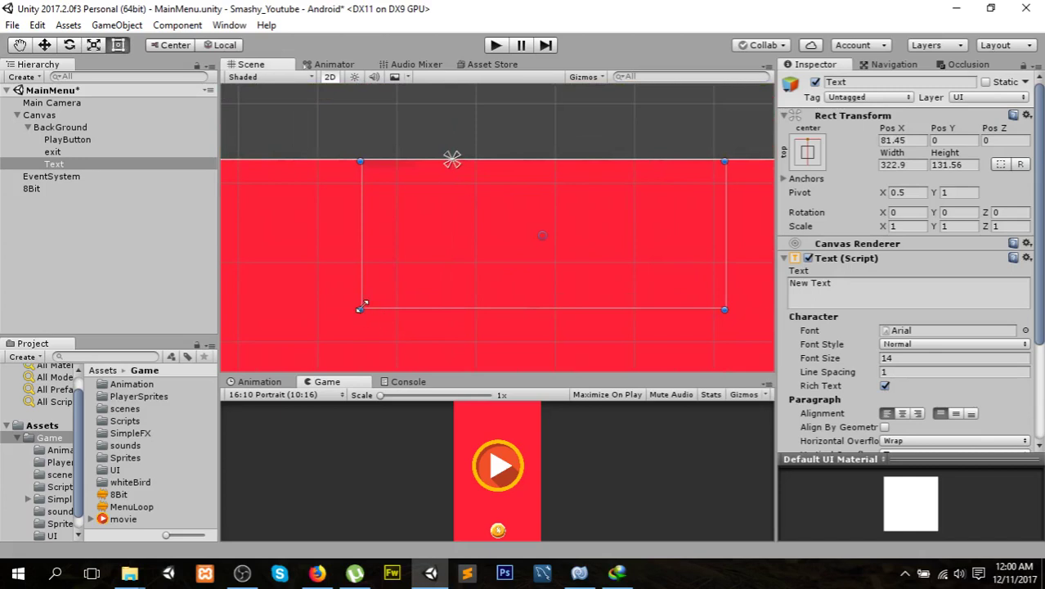
left_click_drag(361, 307, 258, 351)
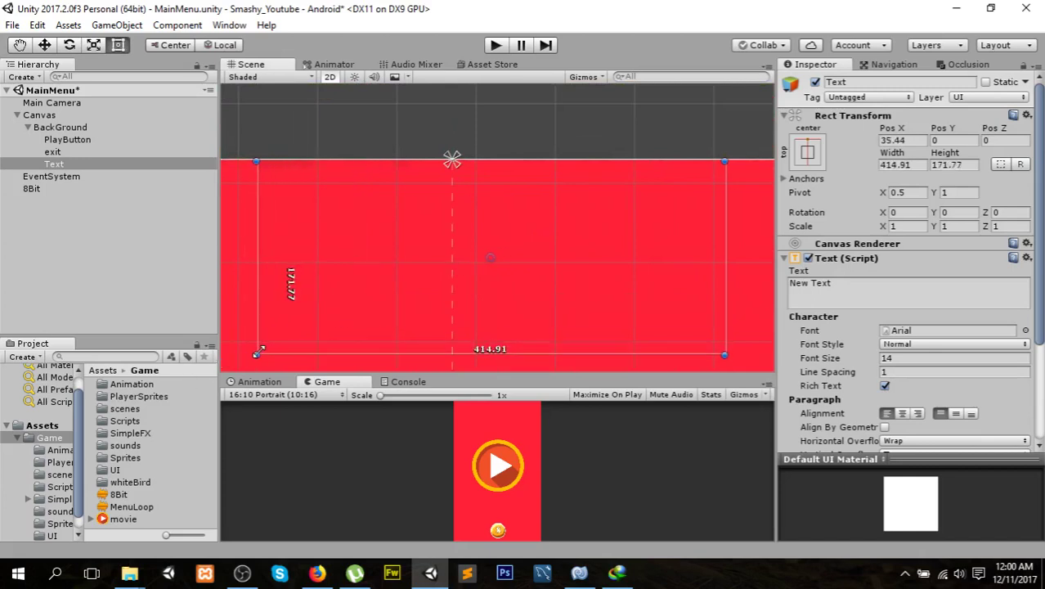
mouse_move(258, 352)
left_mouse_down()
mouse_move(301, 345)
mouse_move(221, 366)
left_mouse_up()
- Centre 'New Text' both ways and enable Best Fit with font size 45, max 152
scroll(492, 305, "down", 2)
scroll(502, 290, "down", 2)
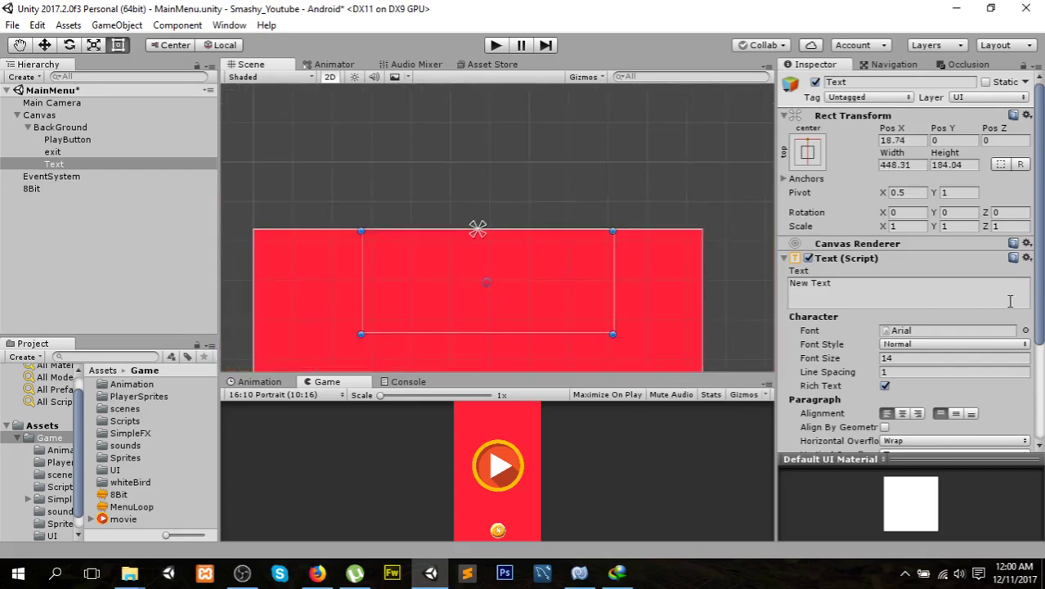
left_click(903, 414)
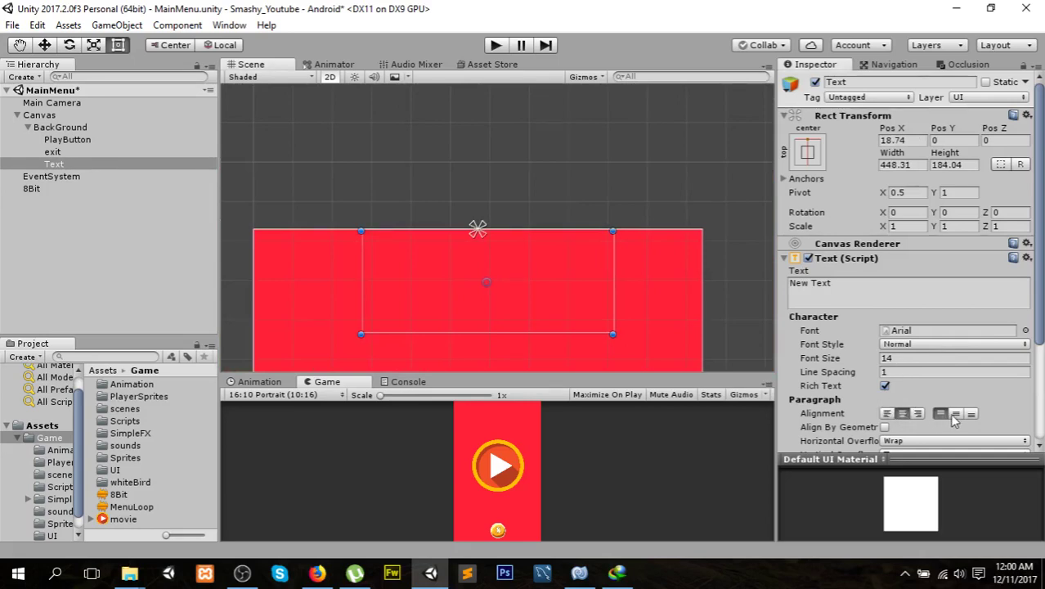
left_click(955, 414)
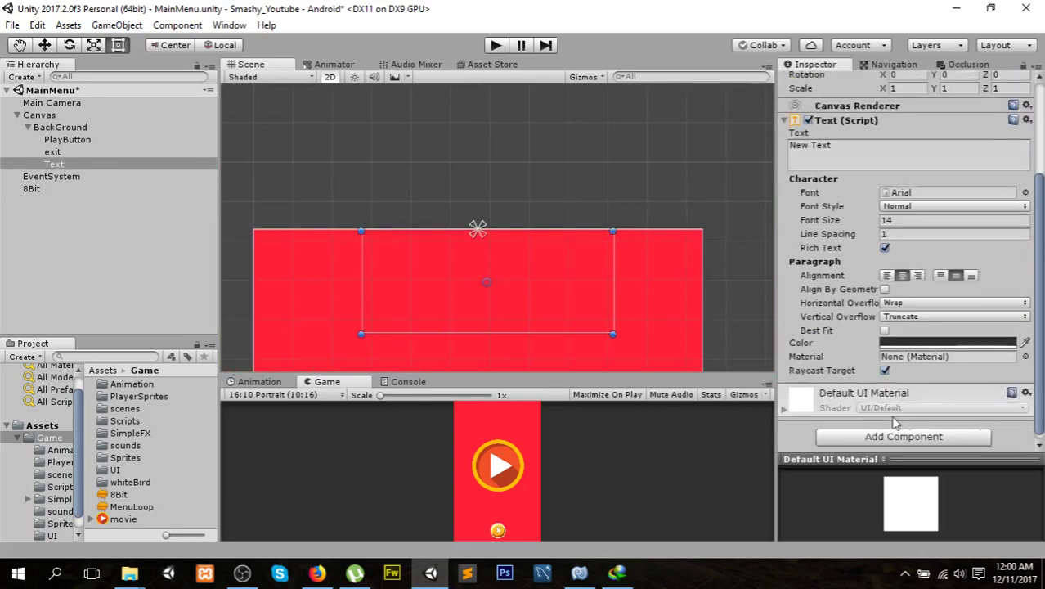
scroll(888, 431, "down", 3)
left_click(885, 331)
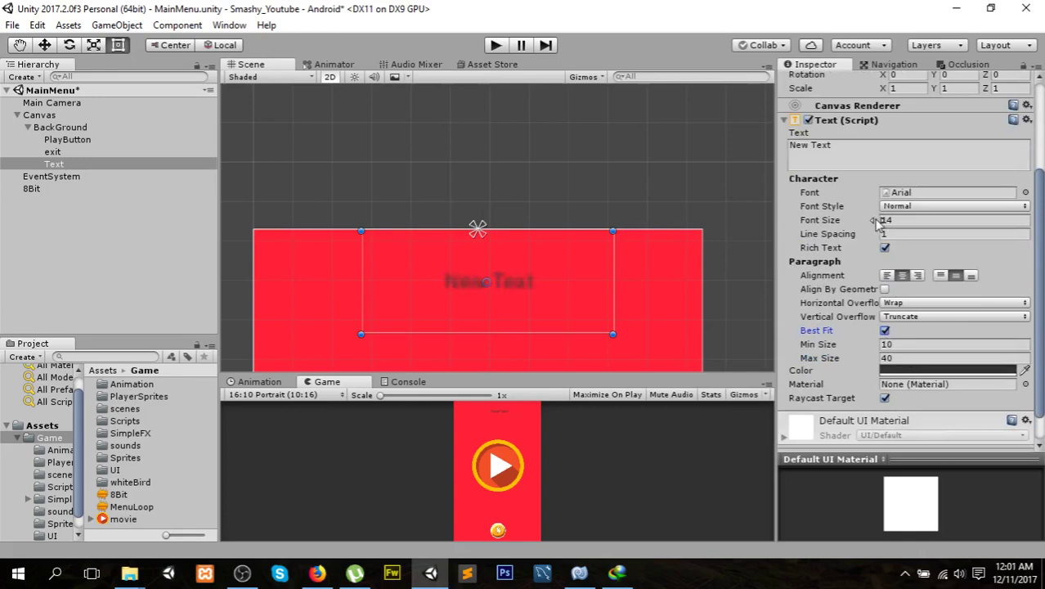
mouse_move(876, 222)
left_mouse_down()
mouse_move(961, 234)
mouse_move(882, 228)
left_mouse_up()
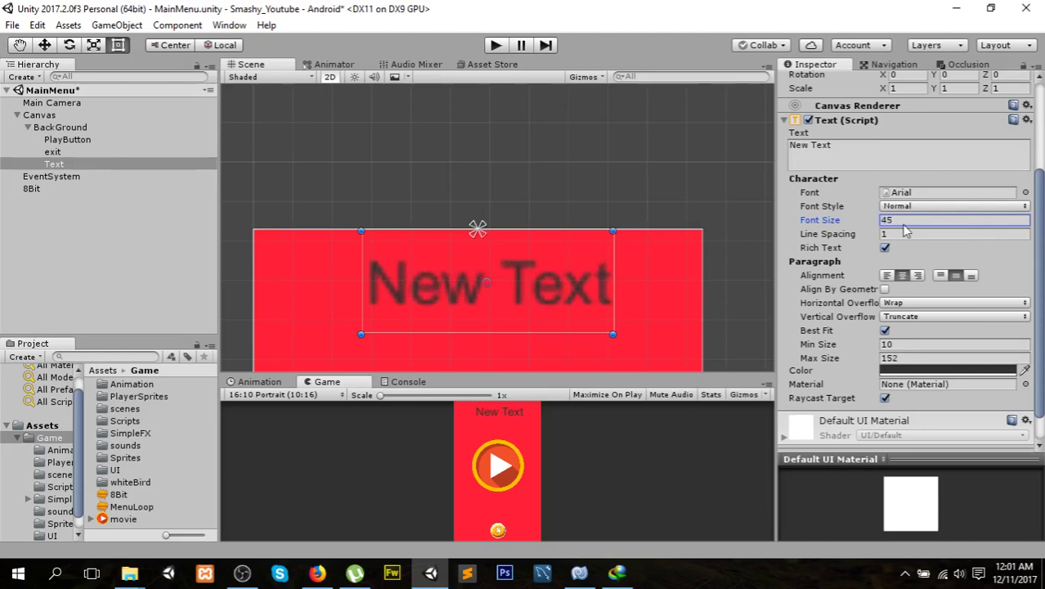
left_click(666, 286)
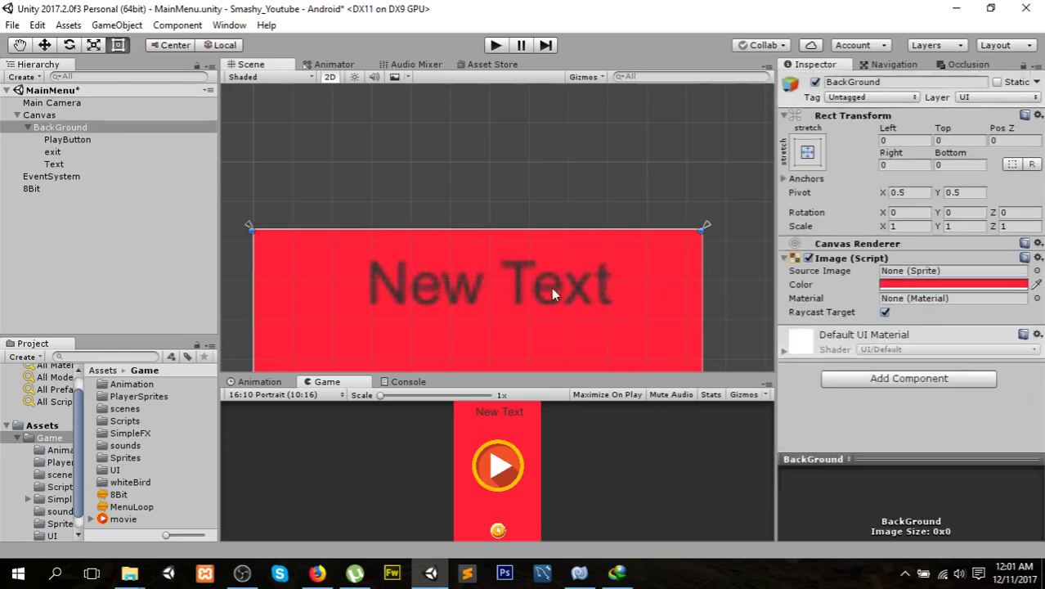
left_click(576, 285)
- Replace the title's text content so it reads 'Smashy'
left_click(913, 345)
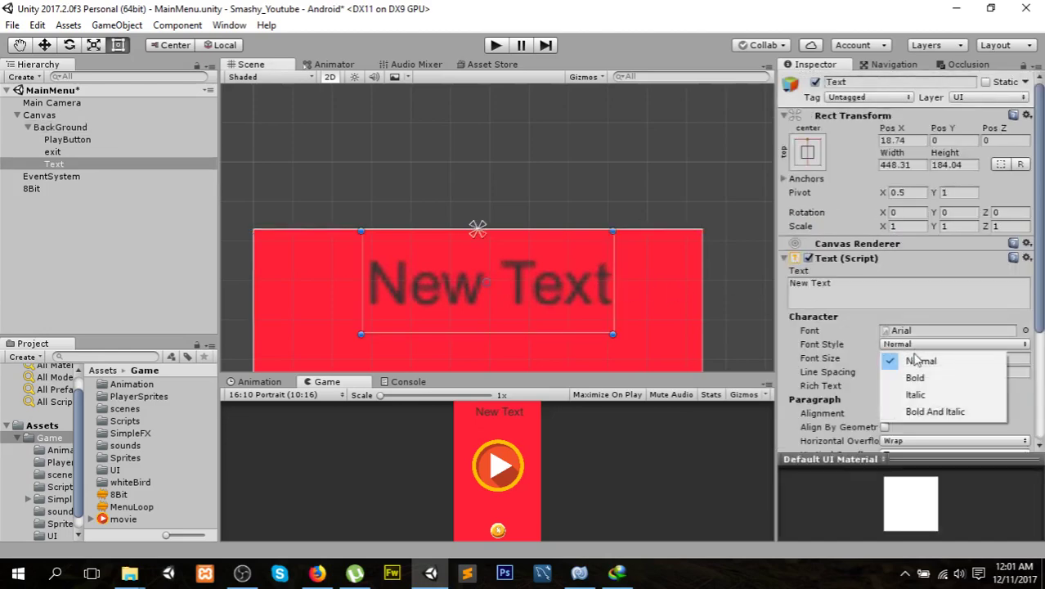
left_click(877, 288)
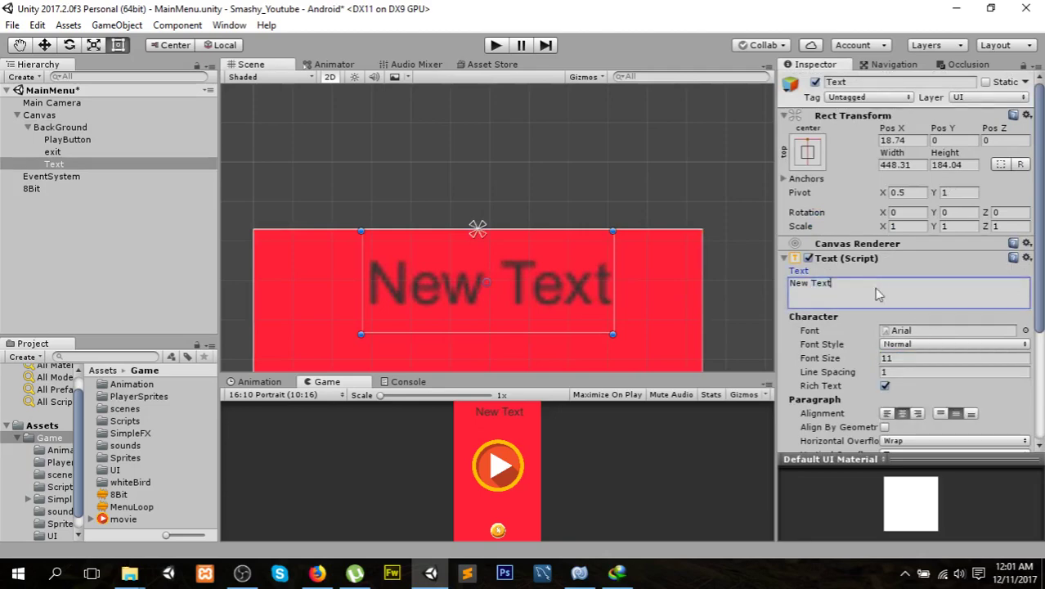
type("S")
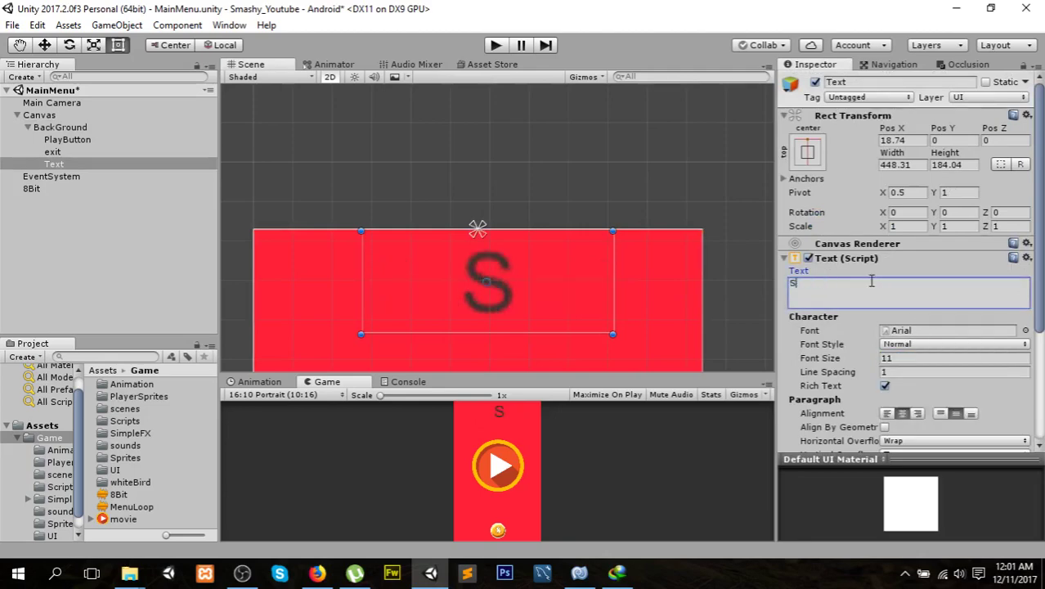
type("mashy")
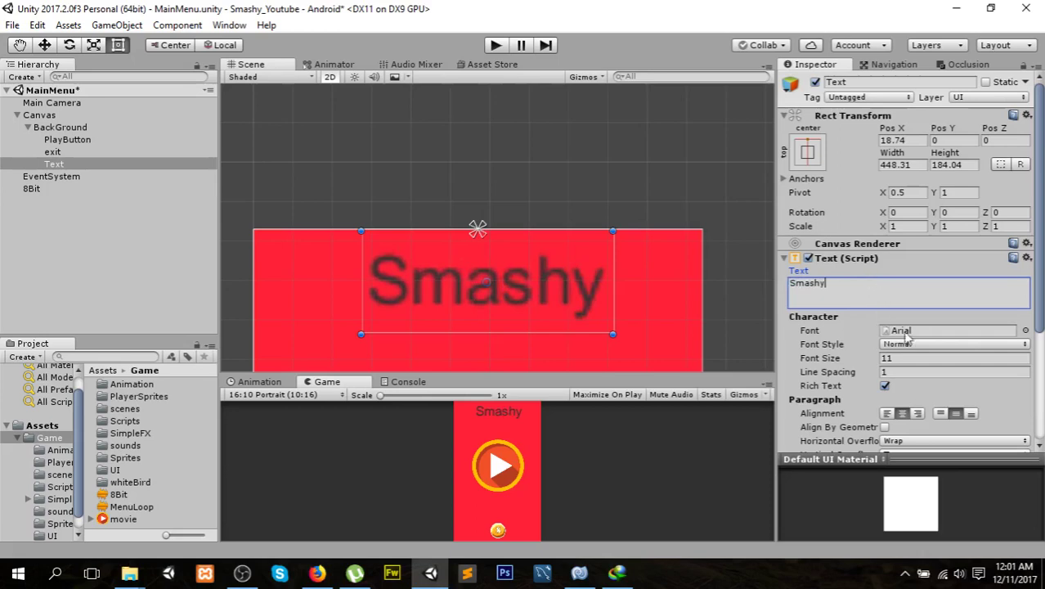
- Set the Smashy title's Font Style to Bold
left_click(941, 344)
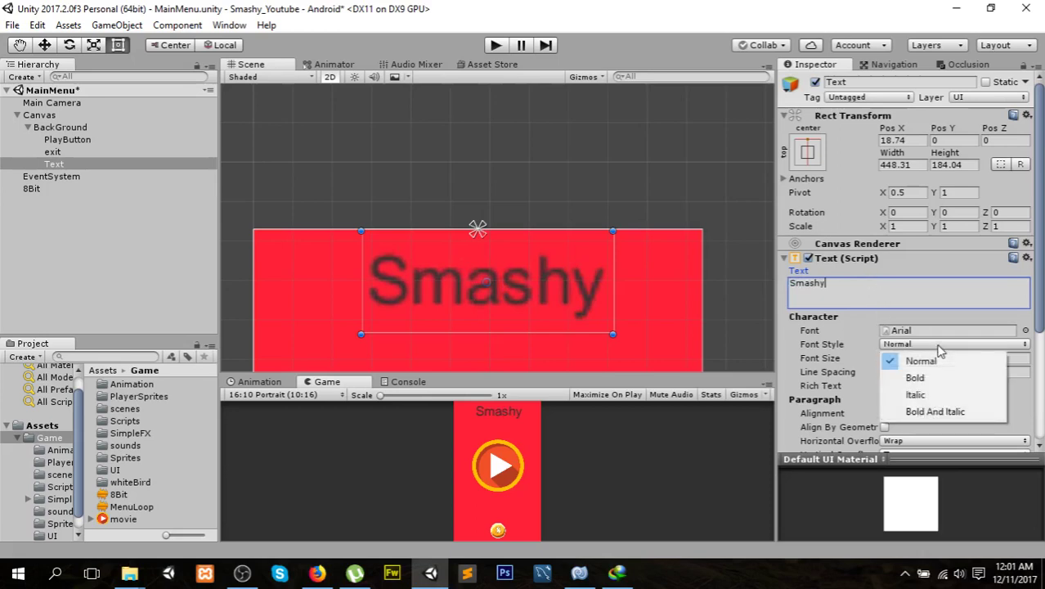
left_click(923, 379)
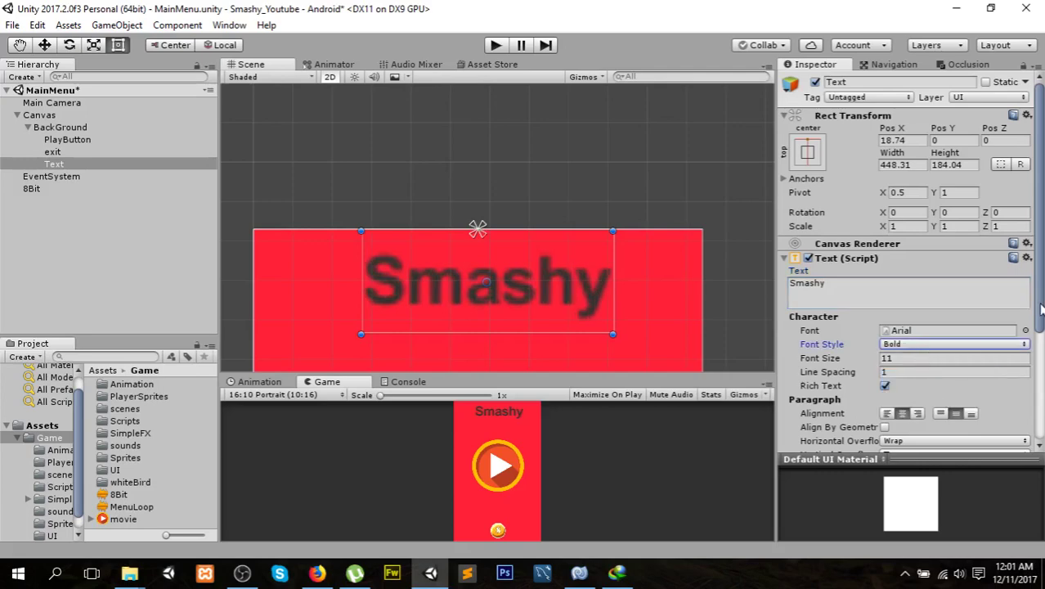
left_click_drag(1033, 299, 1030, 387)
- Change the title text colour from dark grey to teal 23C9C9
left_click(981, 374)
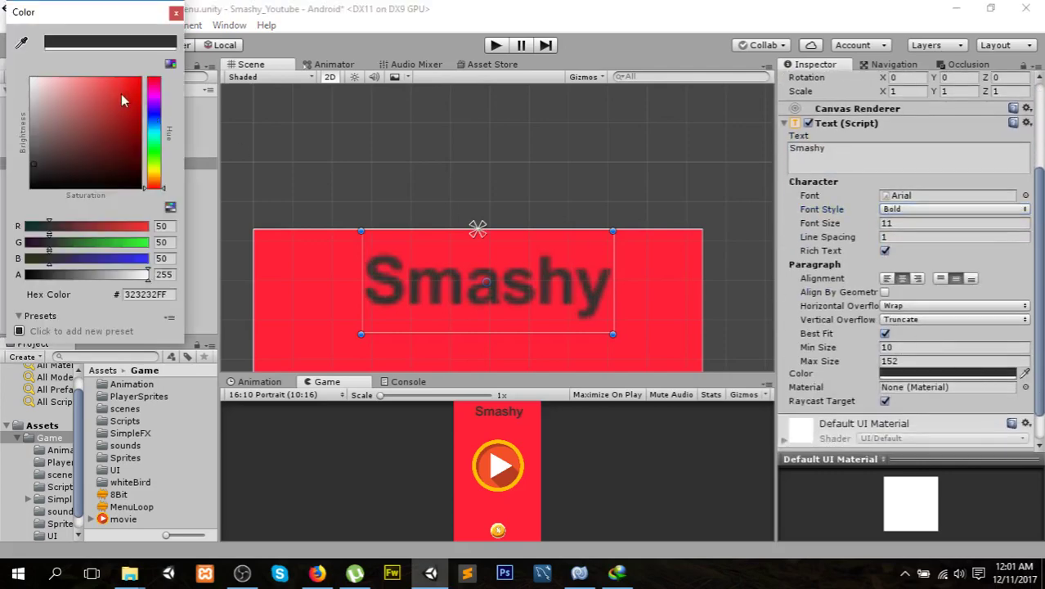
key("Escape")
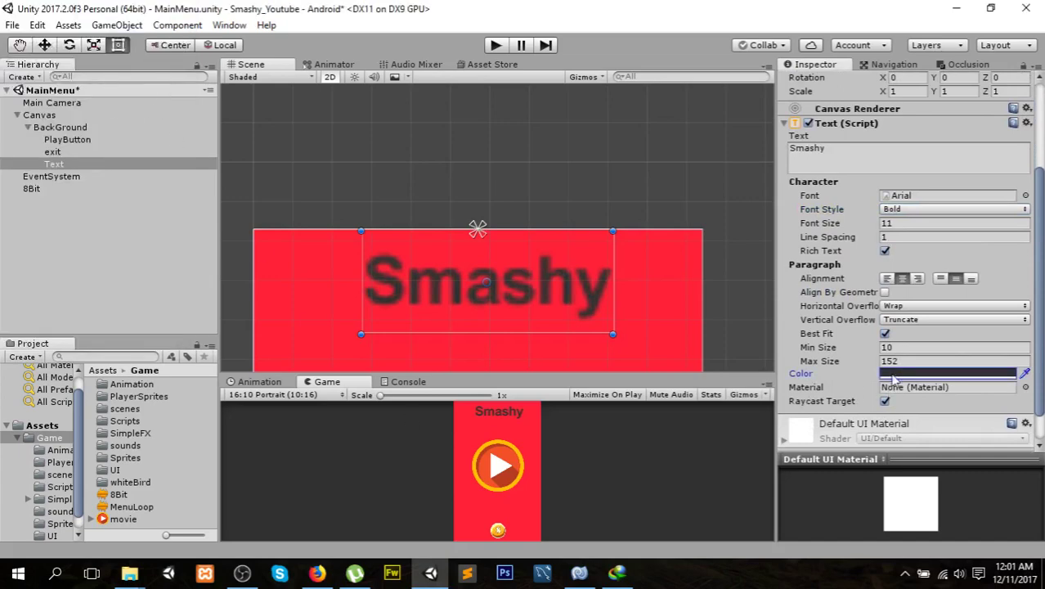
left_click(893, 374)
left_click(119, 103)
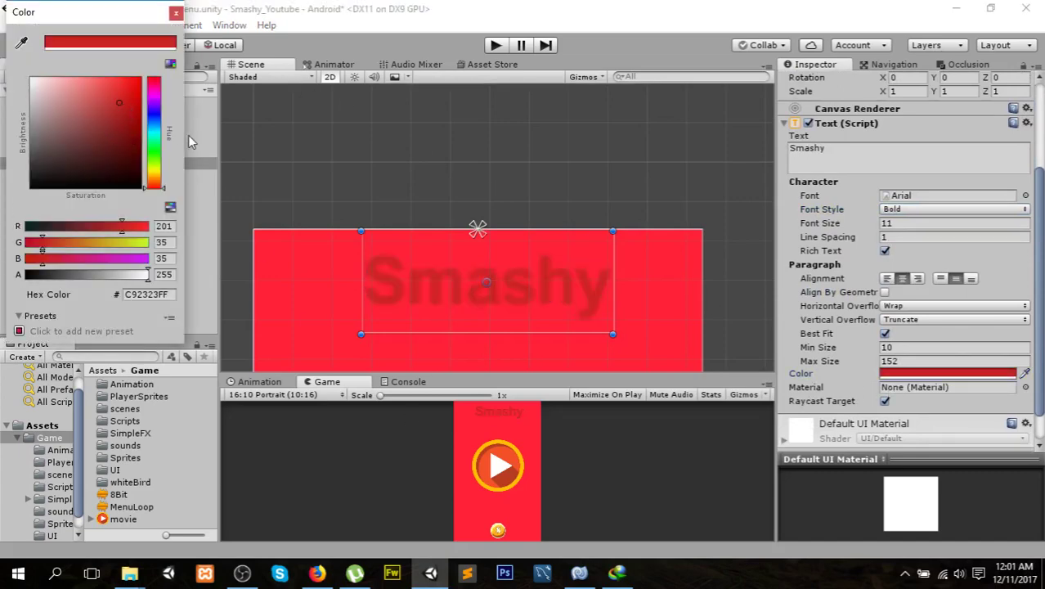
left_click(155, 128)
left_click_drag(155, 135, 161, 139)
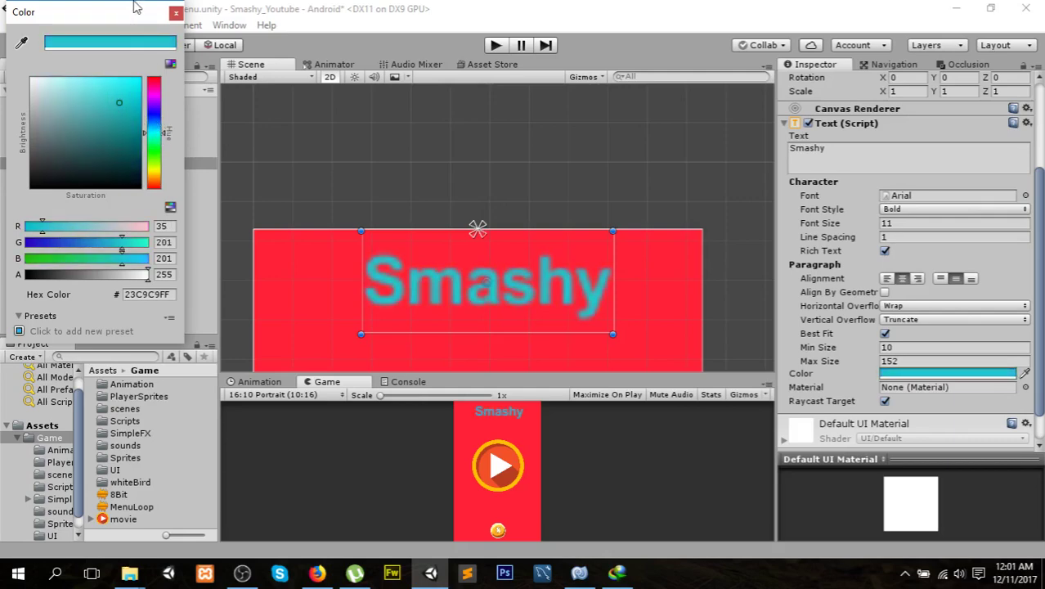
left_click(176, 13)
left_click(419, 161)
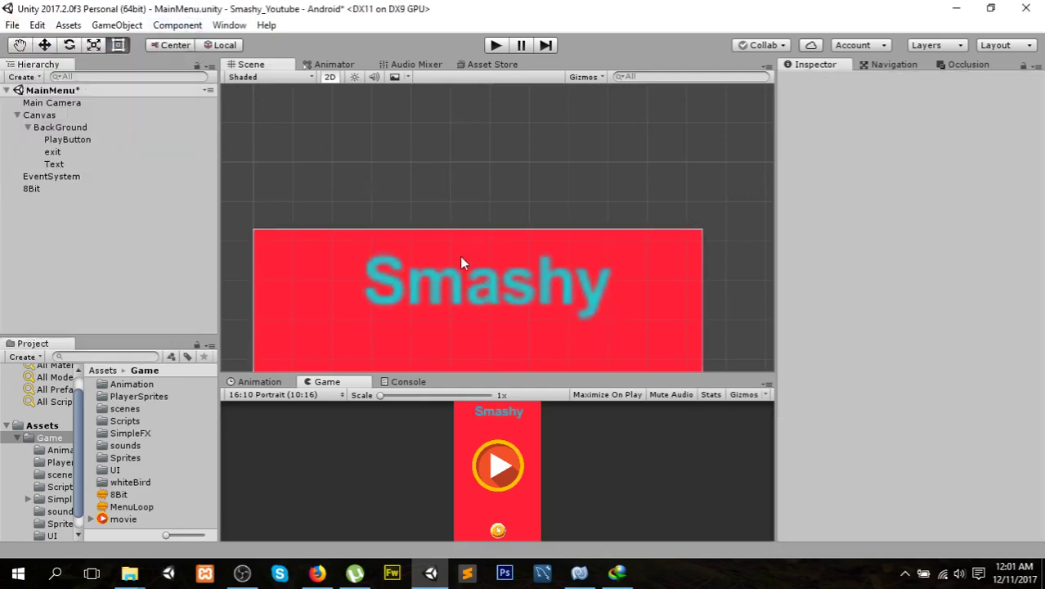
- Enlarge the game preview and check the exit and PlayButton Event Triggers
left_click_drag(490, 375, 483, 123)
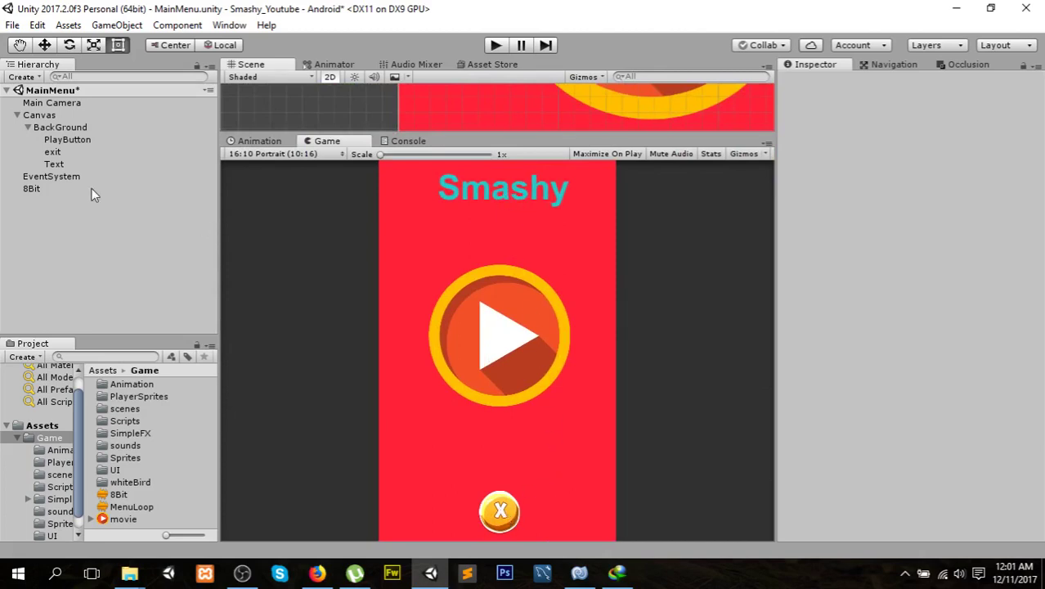
left_click(52, 152)
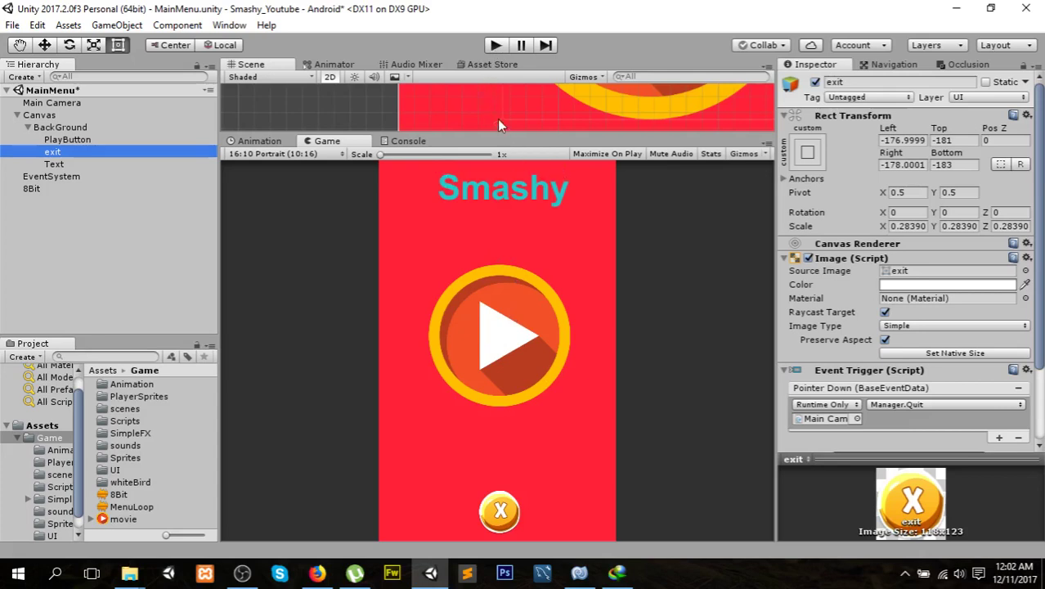
left_click(68, 140)
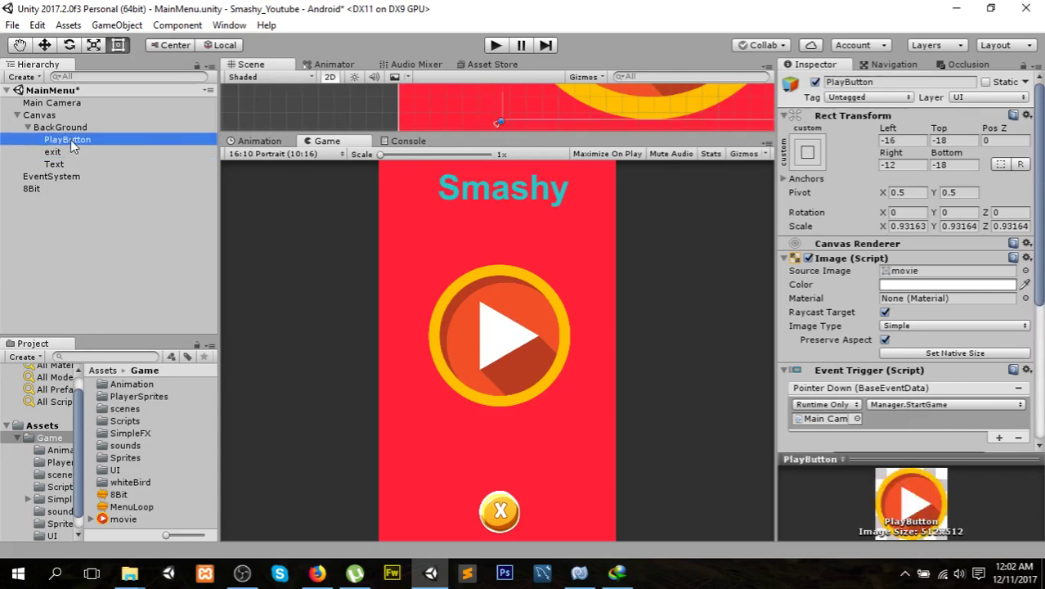
- Test-run the Smashy menu in play mode, then stop it
left_click(504, 49)
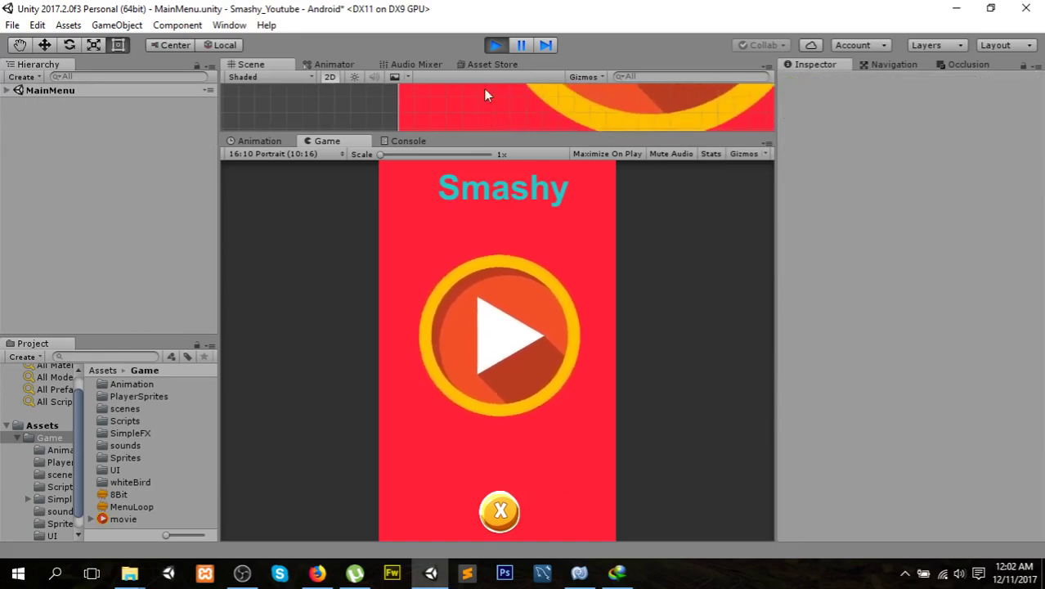
left_click(495, 45)
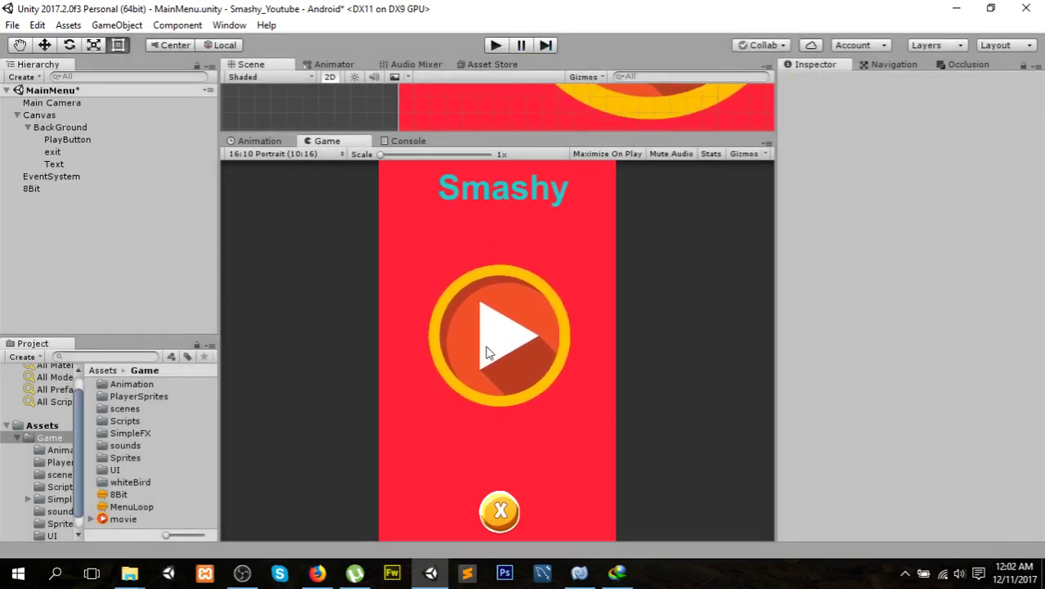
left_click(10, 25)
- Add the open MainMenu scene to Build Settings and move it to index 0 above Scene01
left_click(84, 180)
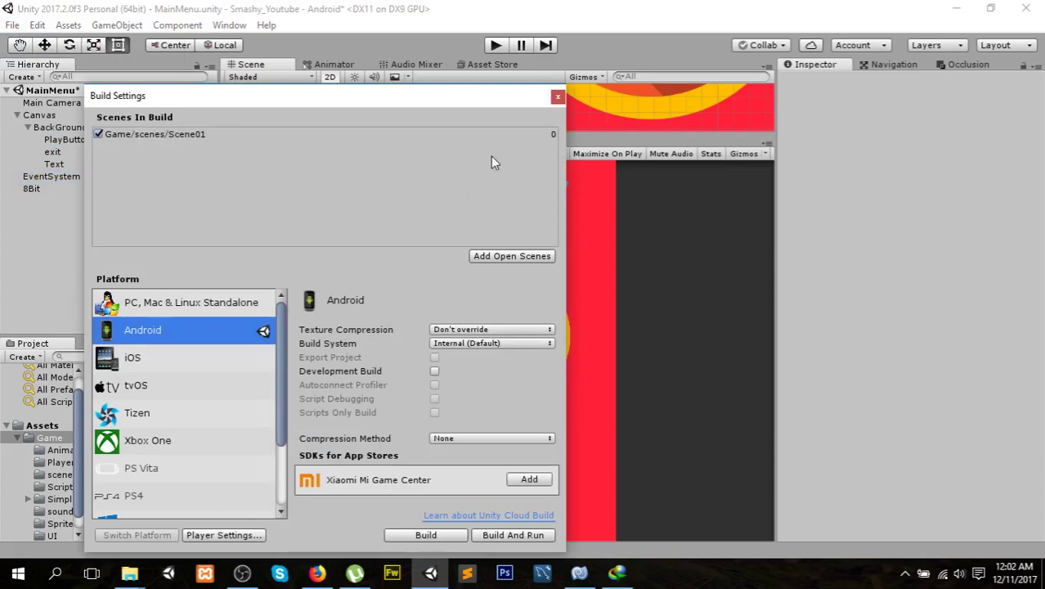
left_click(514, 256)
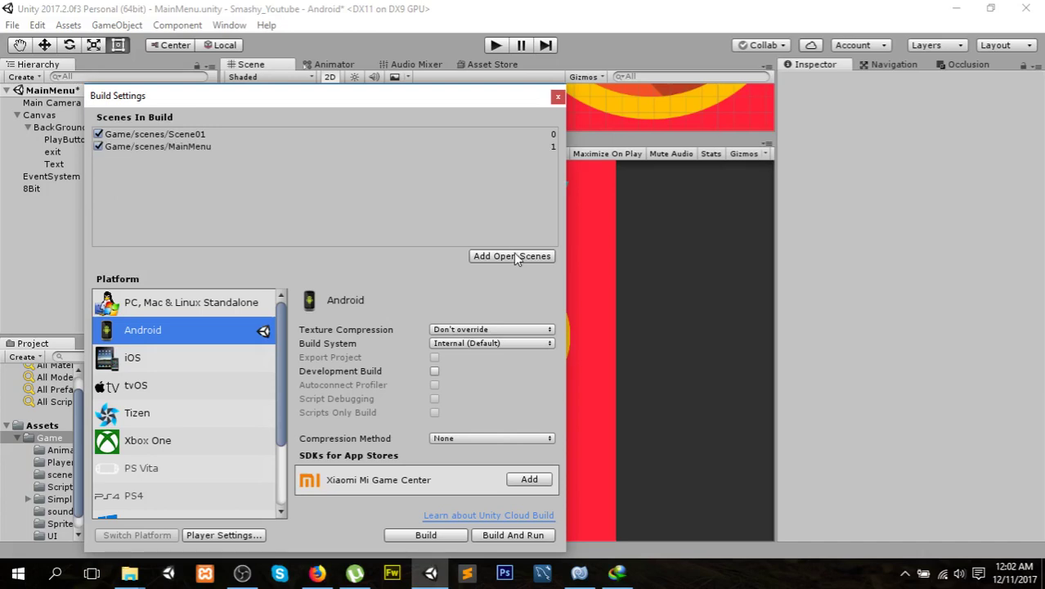
left_click(165, 138)
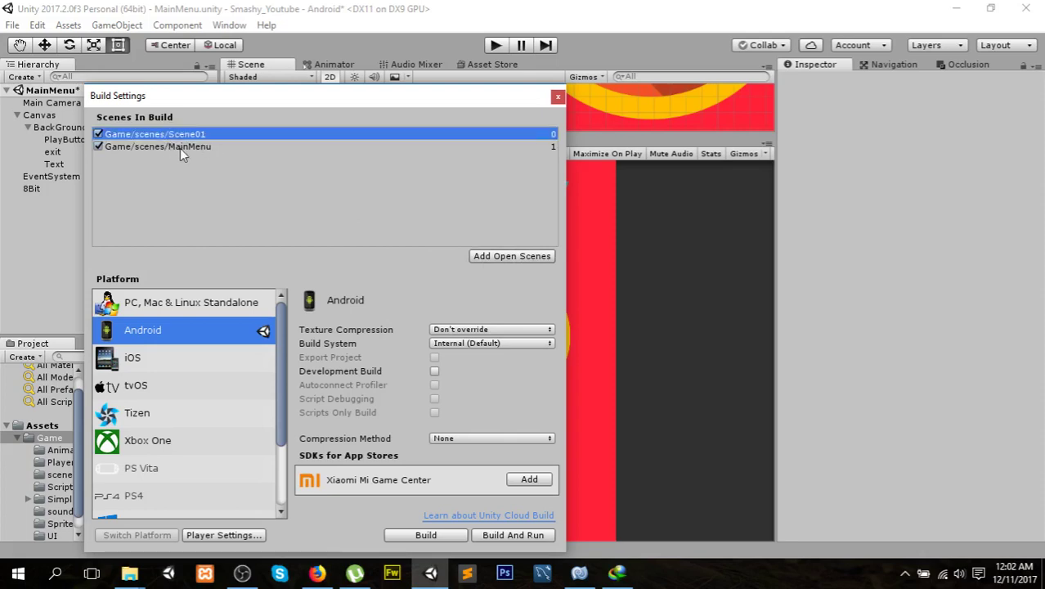
left_click(201, 148)
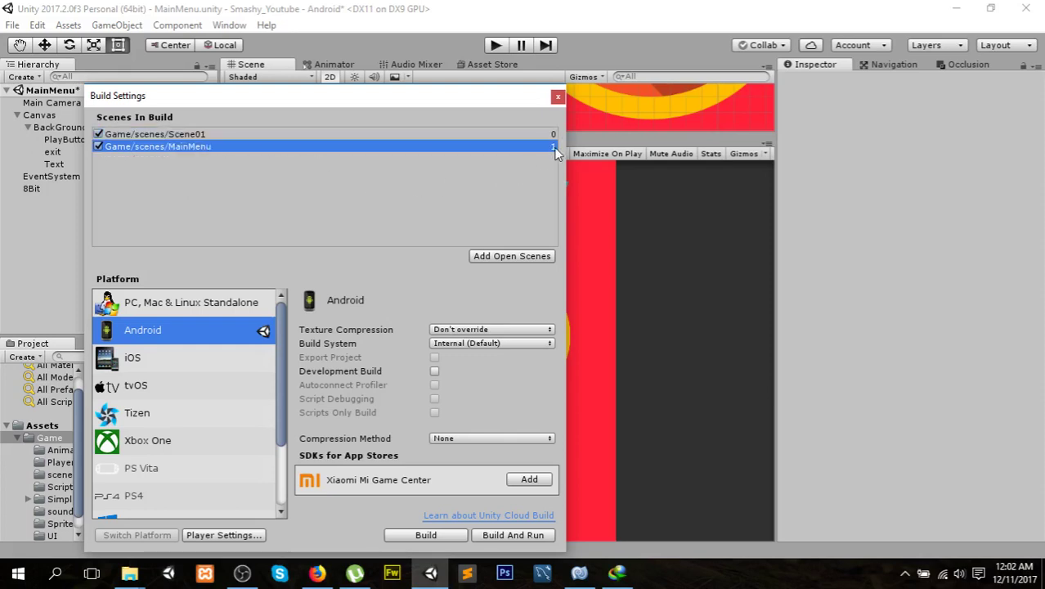
left_click_drag(110, 146, 129, 133)
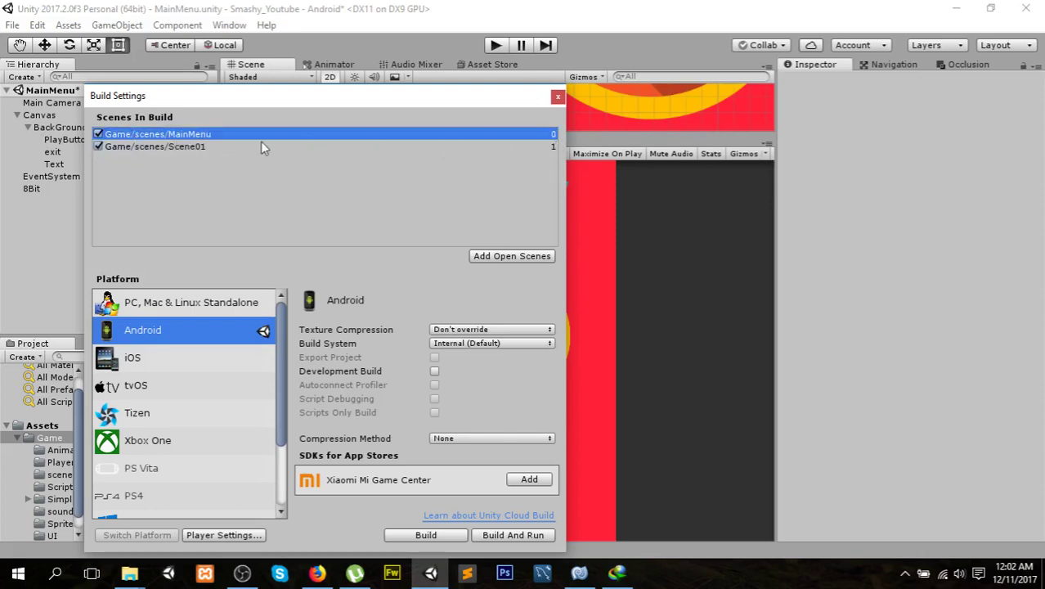
left_click(196, 149)
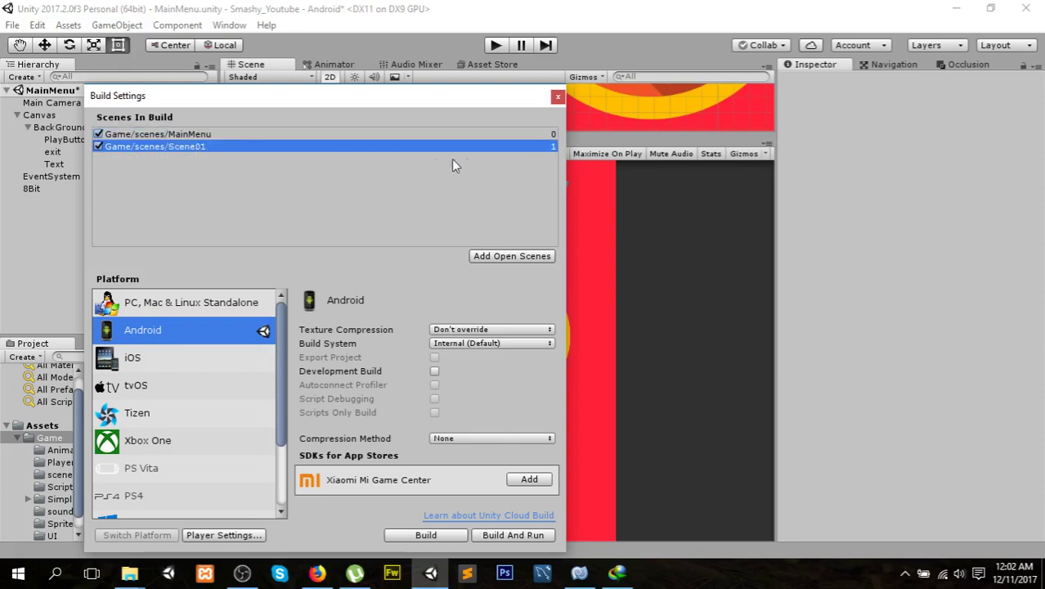
left_click(557, 97)
left_click(496, 46)
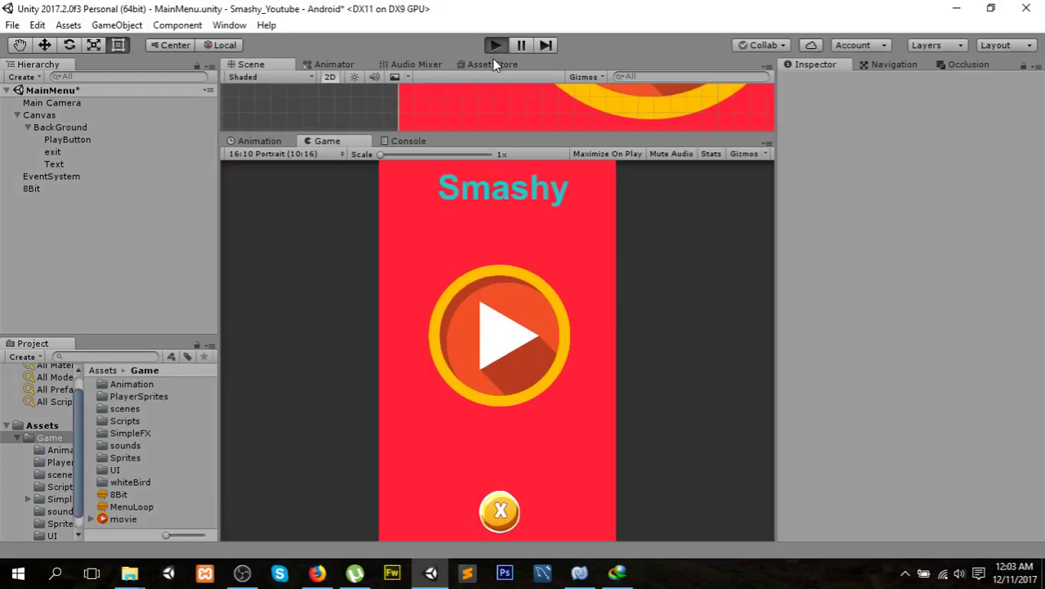
- Play from the Smashy menu into Scene01, return from GameOver, then stop play mode
left_click(508, 356)
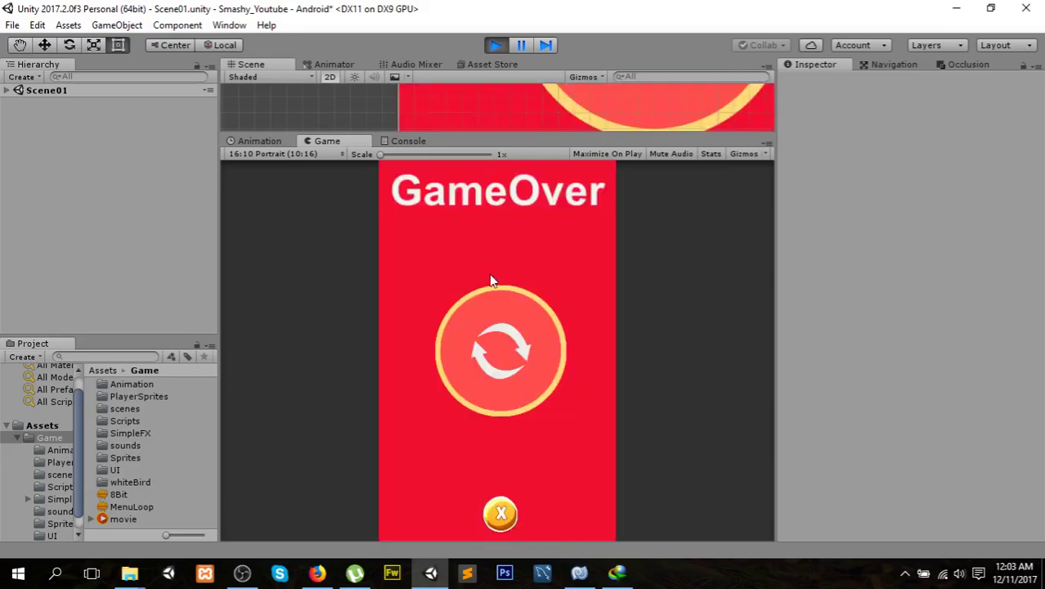
left_click(501, 522)
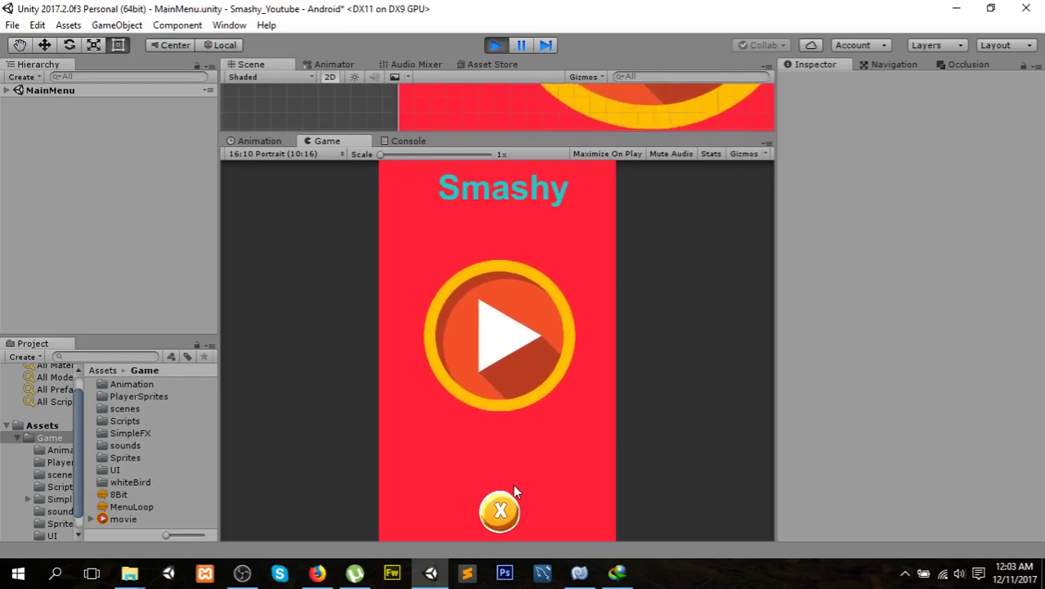
left_click(496, 46)
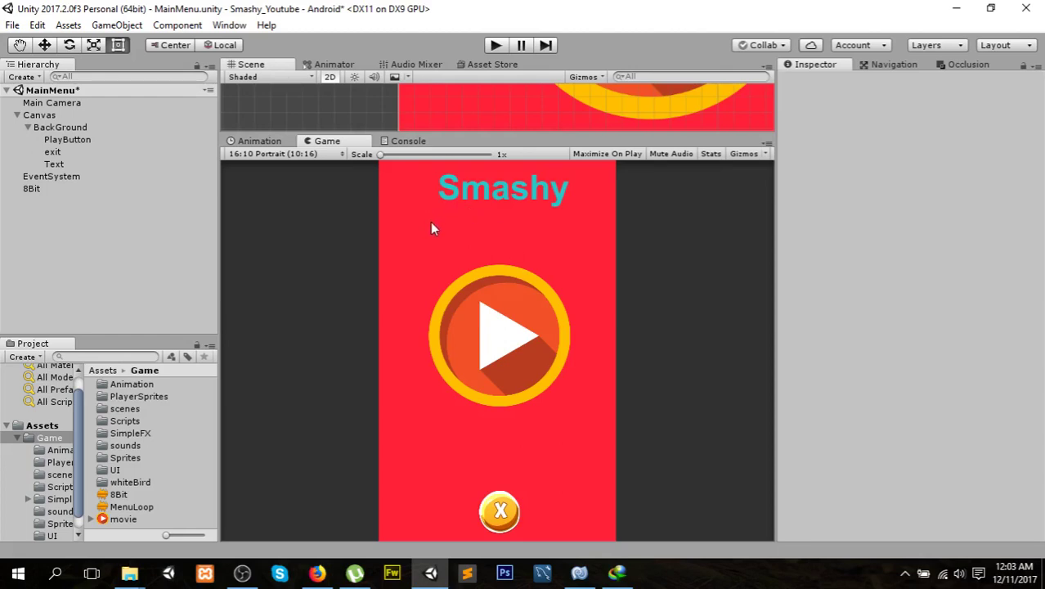
- Resize the Hierarchy panel and collapse the BackGround group
left_click_drag(221, 309, 253, 307)
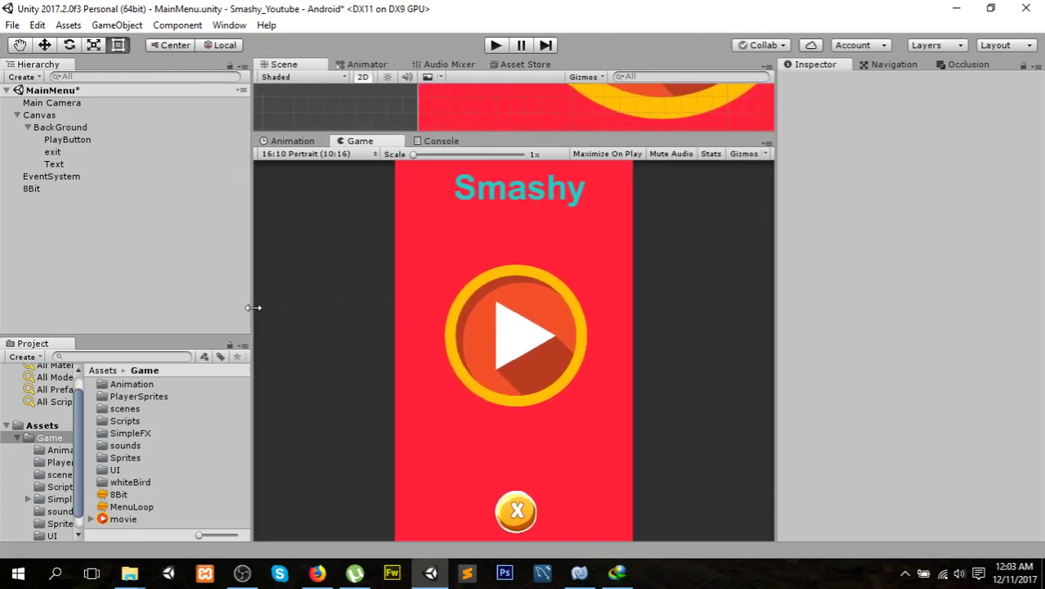
left_click_drag(253, 307, 203, 309)
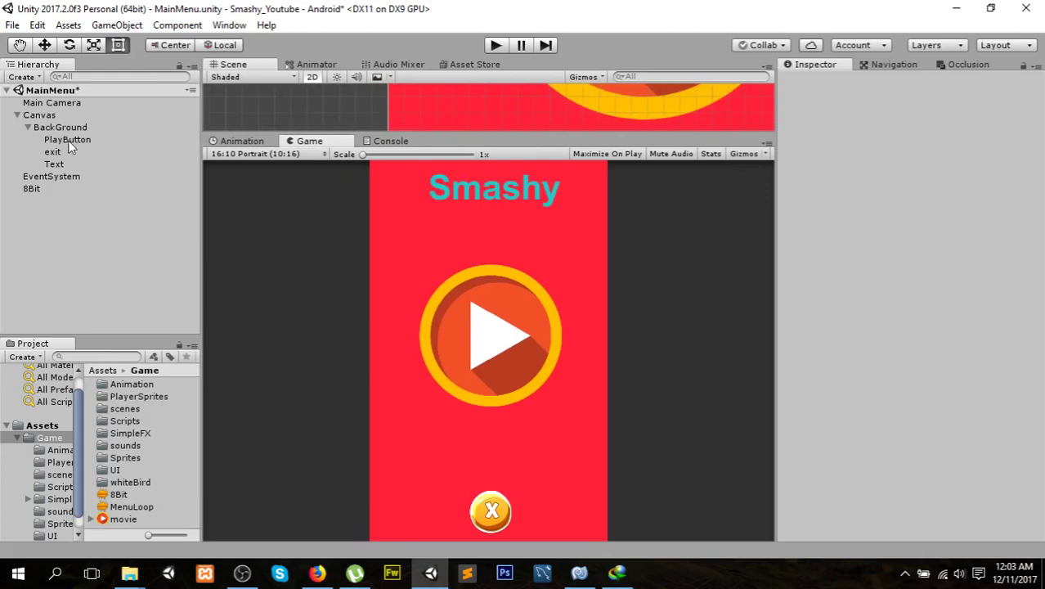
left_click(28, 127)
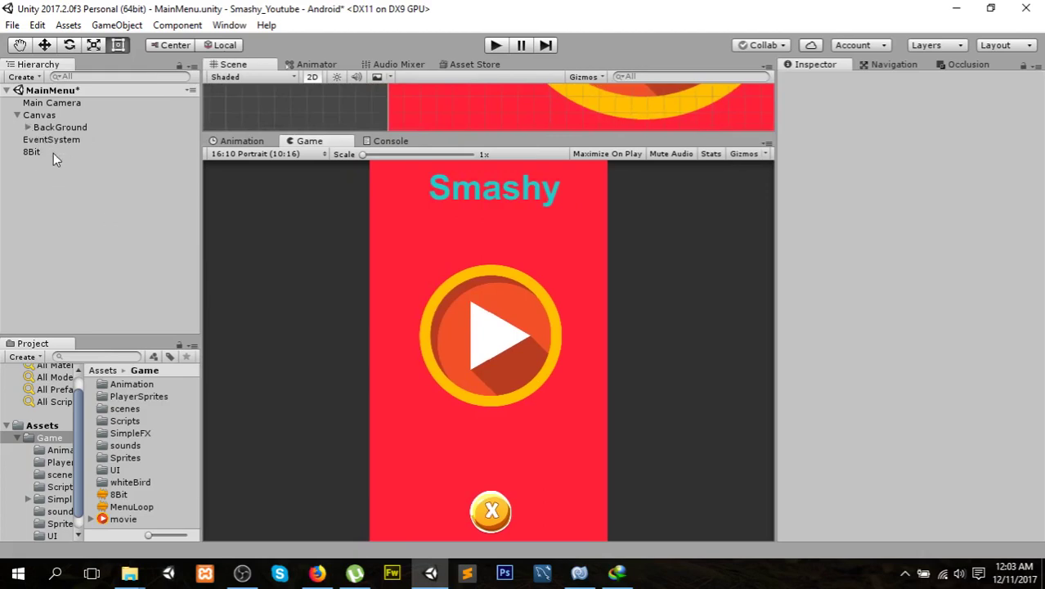